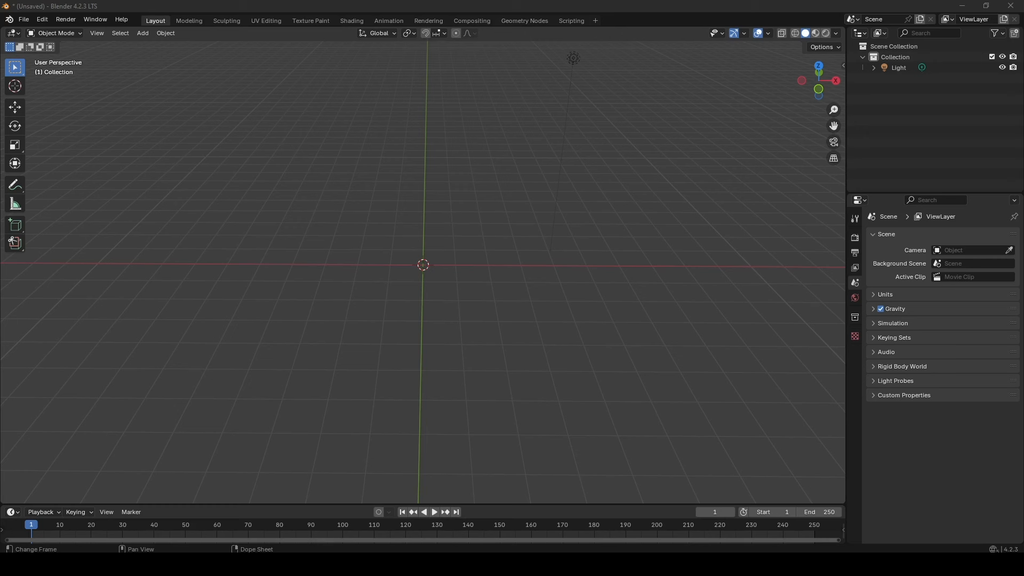
Step: Add a plane mesh at the world origin
click(470, 311)
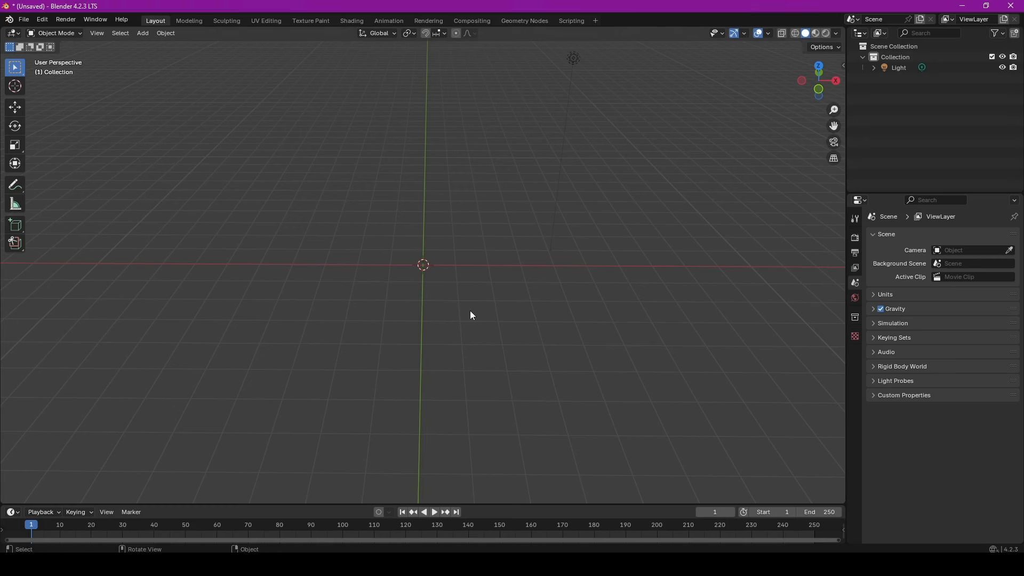
key(shift)
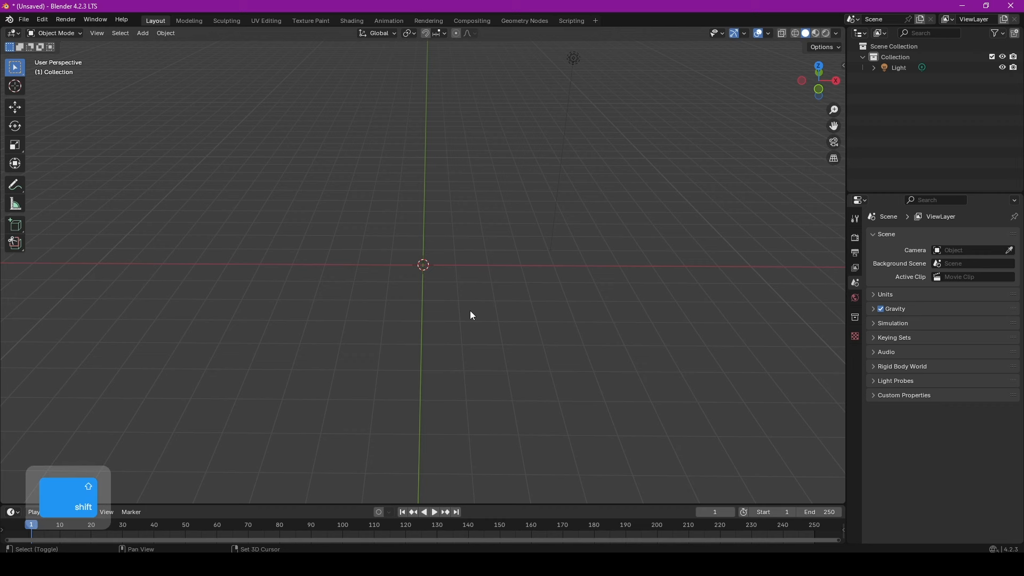
key(shift+a)
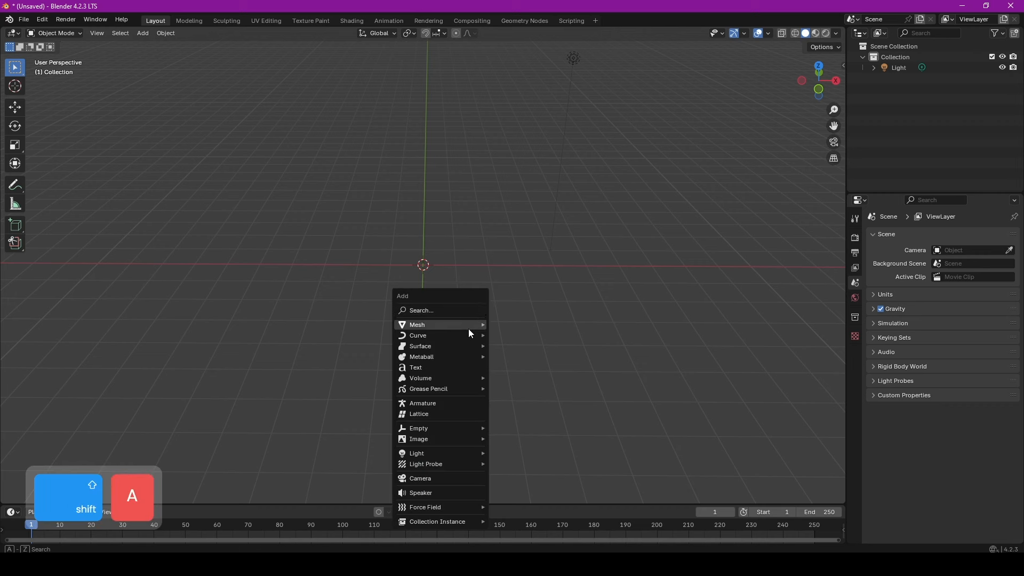
mouse_move(468, 328)
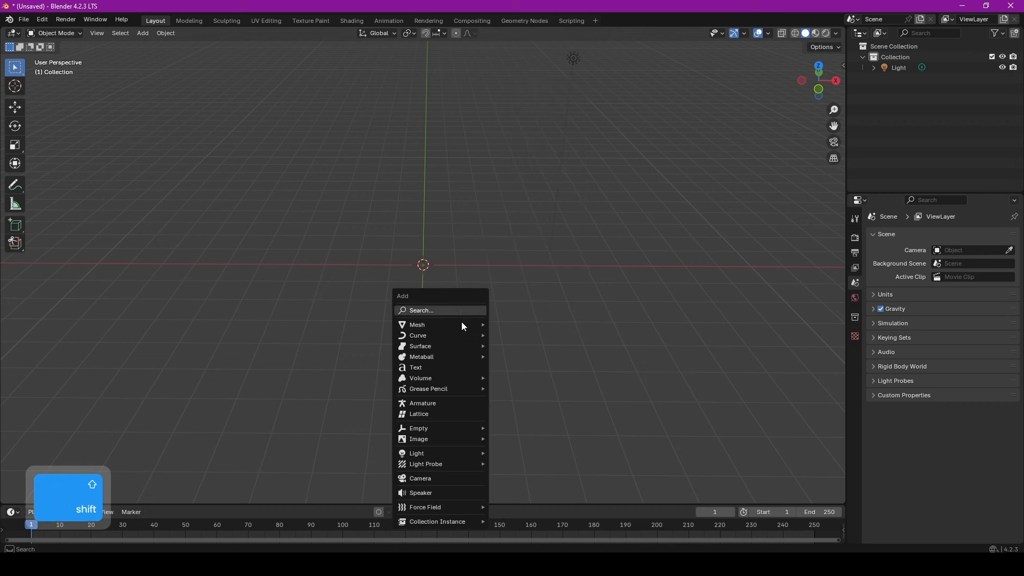
click(528, 87)
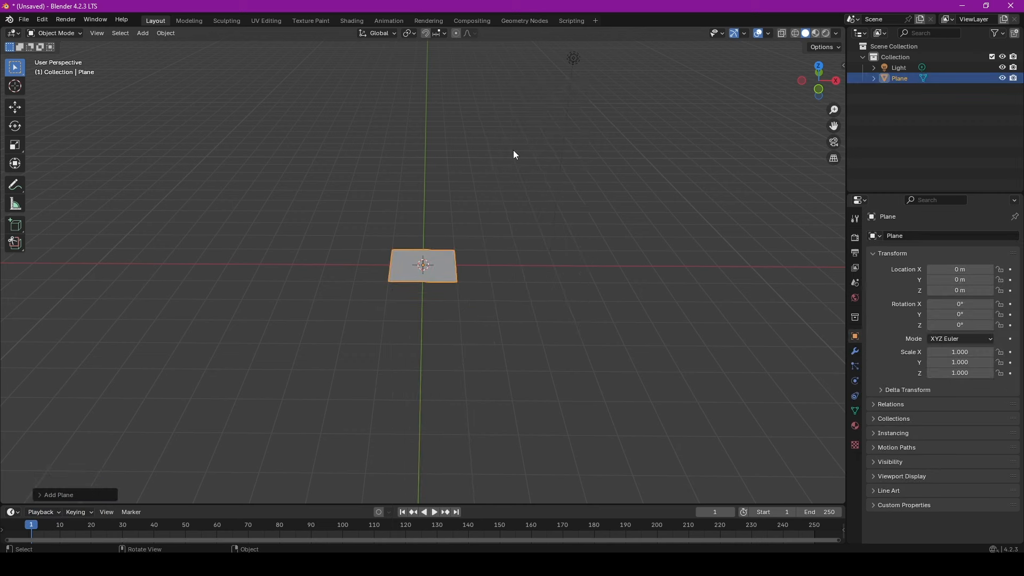
Step: Enlarge the timeline area and turn it into a Shader Editor, and show the 3D viewport in Material Preview shading
drag(478, 505, 484, 345)
click(13, 353)
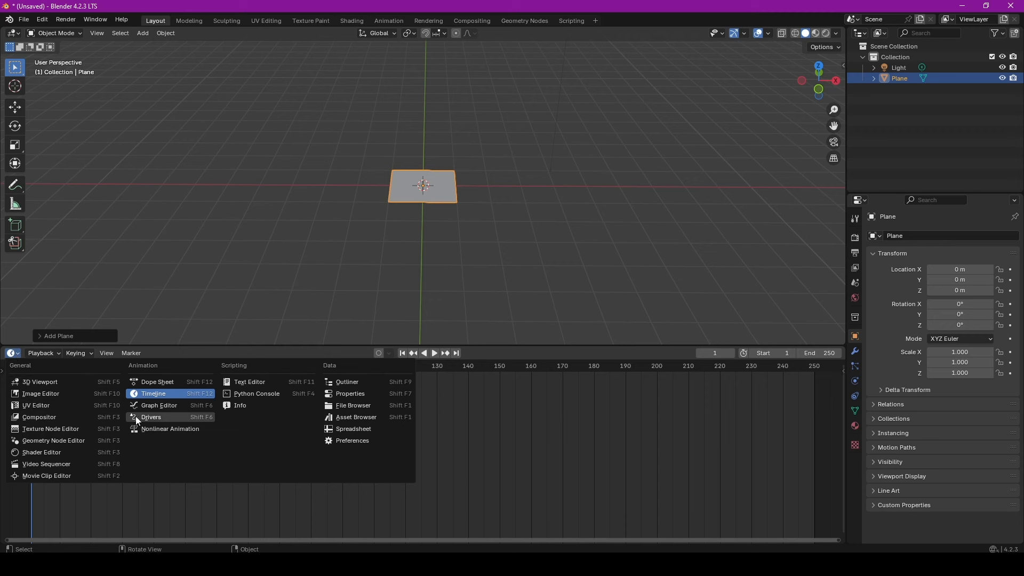
click(62, 453)
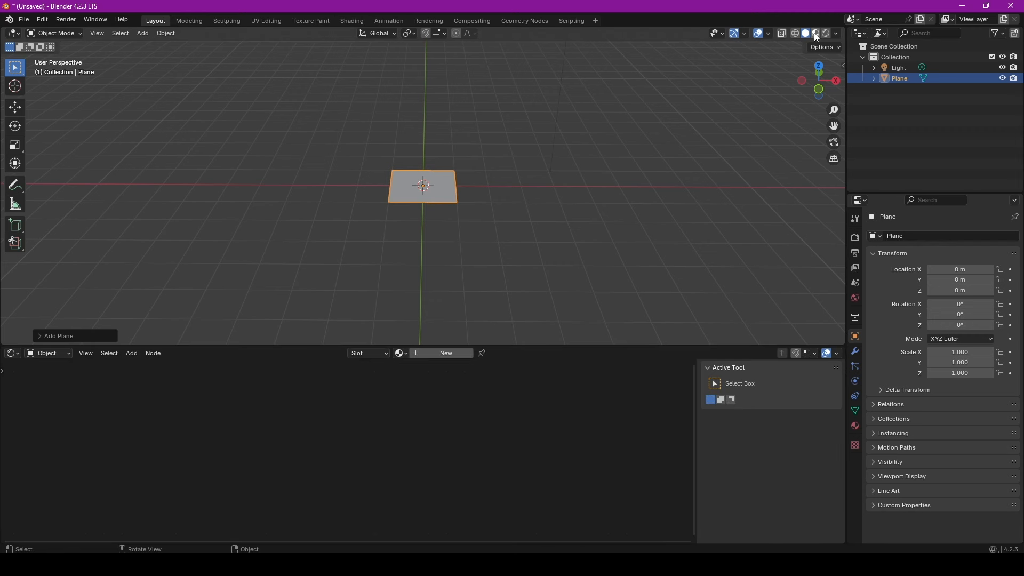
click(817, 37)
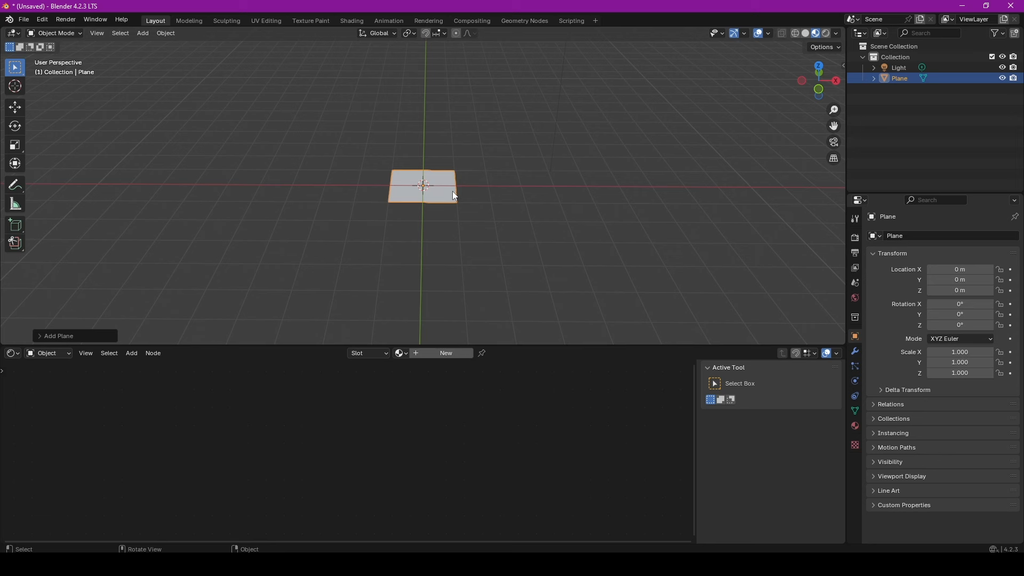
Step: Create a new material on the plane and name it Tartan
click(433, 351)
key(shift)
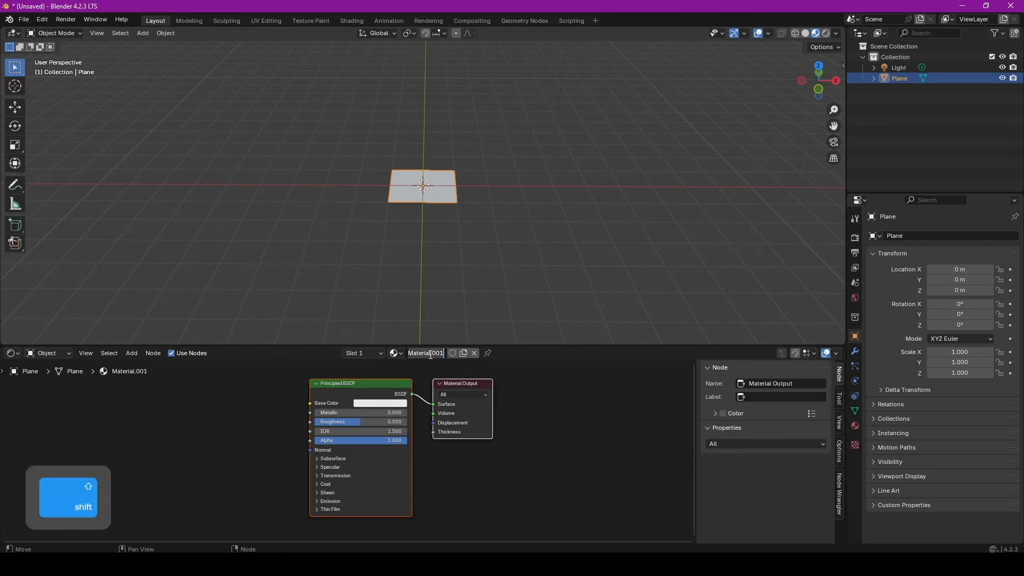
text(Tartan)
key(Return)
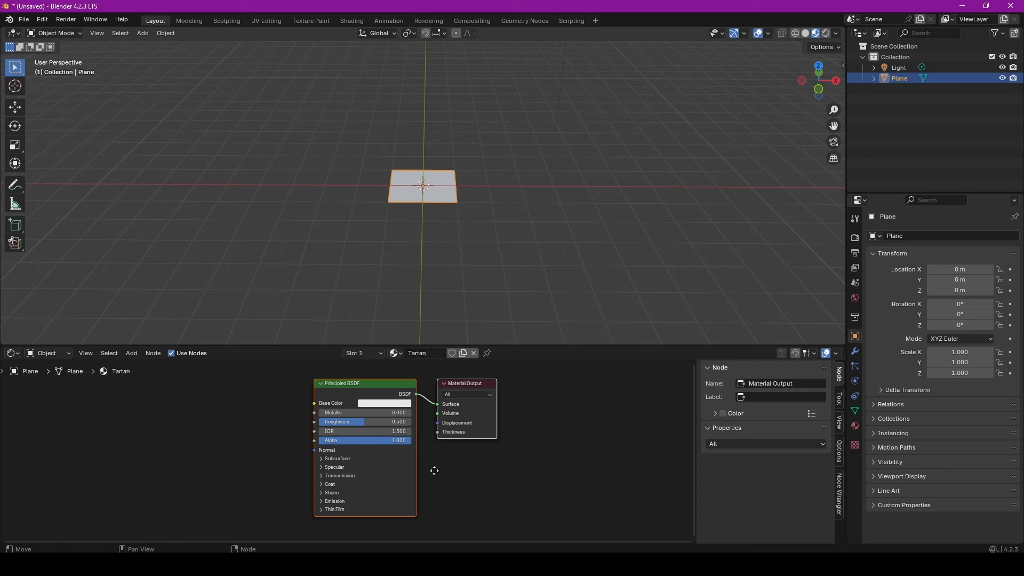
Step: Add a Wave Texture node before the Principled BSDF and connect its Color output to the Base Color input
middle_drag(435, 471, 498, 464)
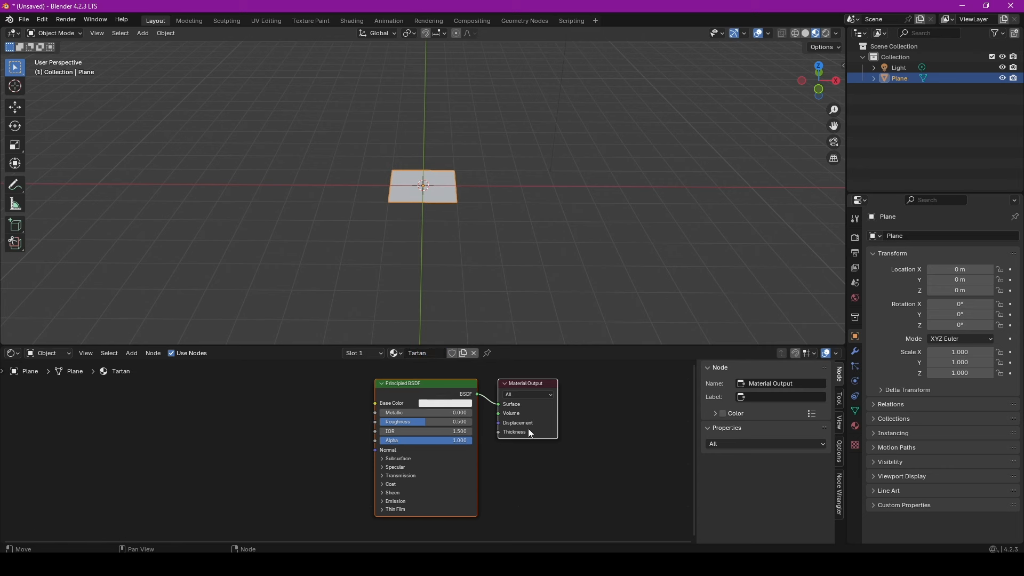
click(285, 435)
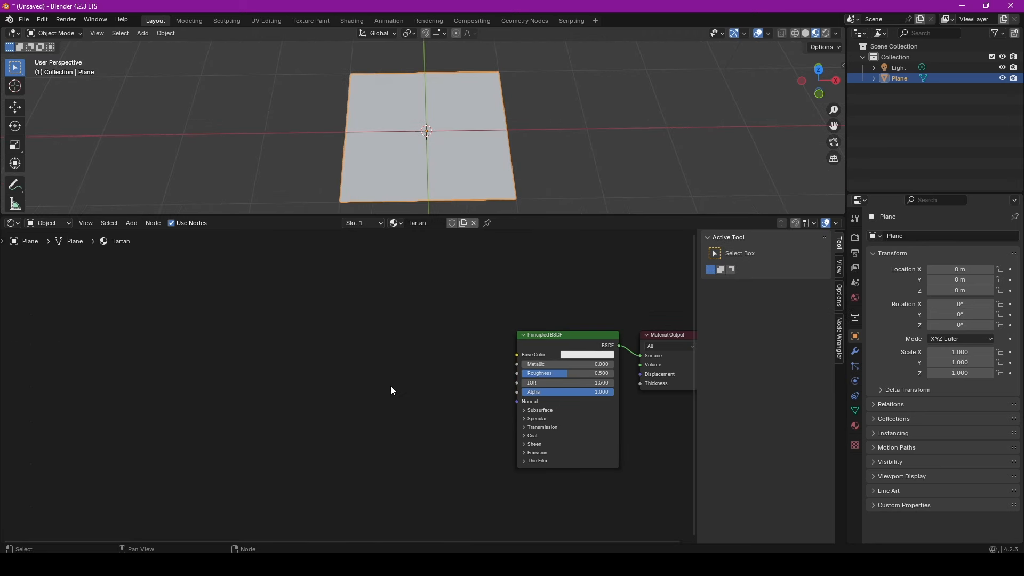
key(shift)
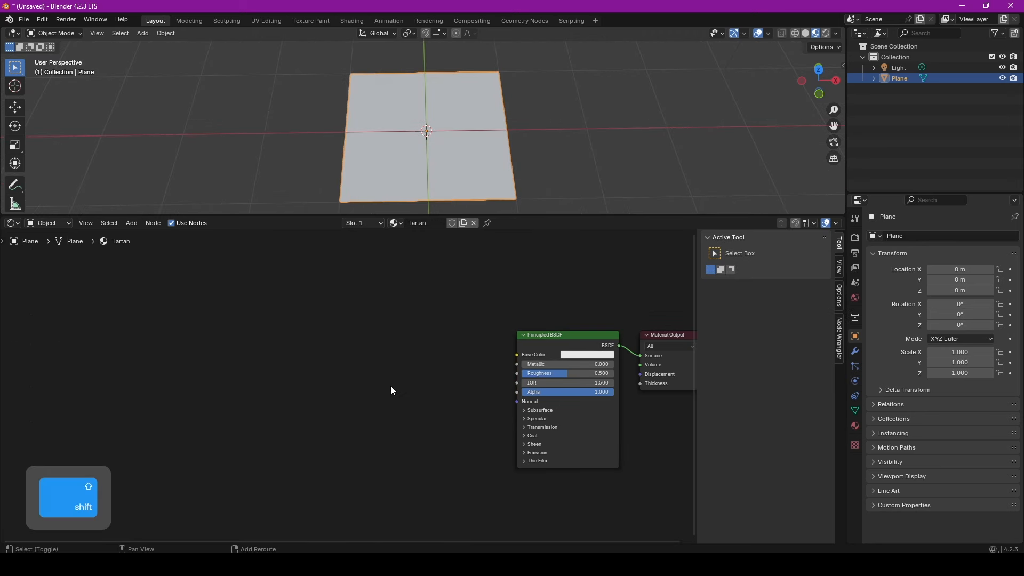
key(shift+a)
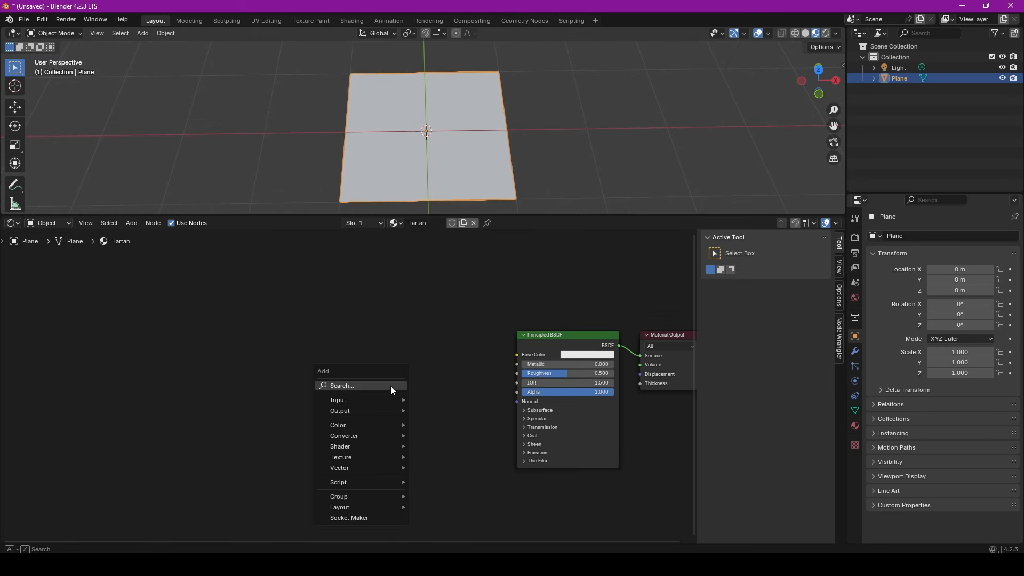
click(391, 386)
text(wav)
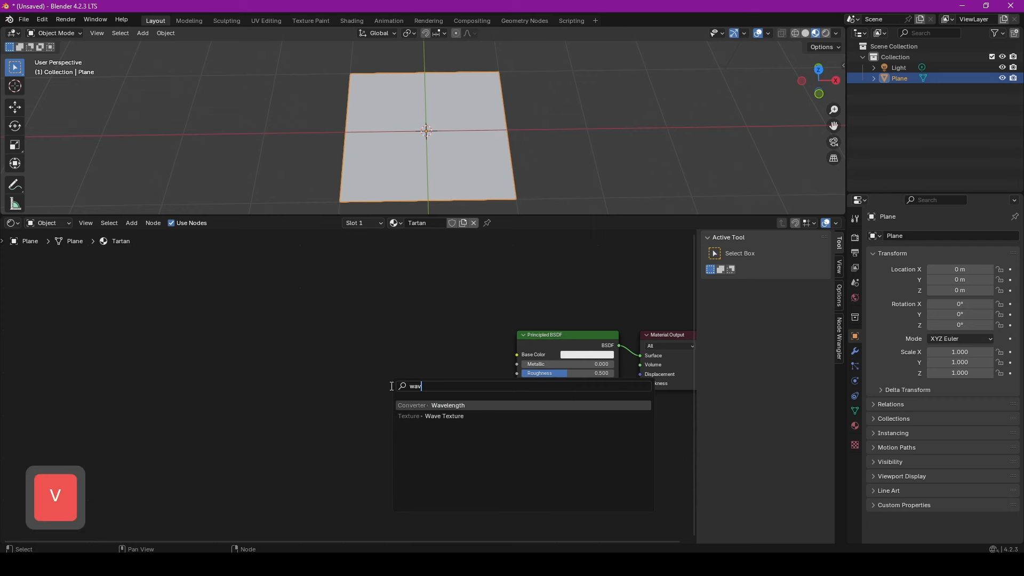
key(Down)
key(Return)
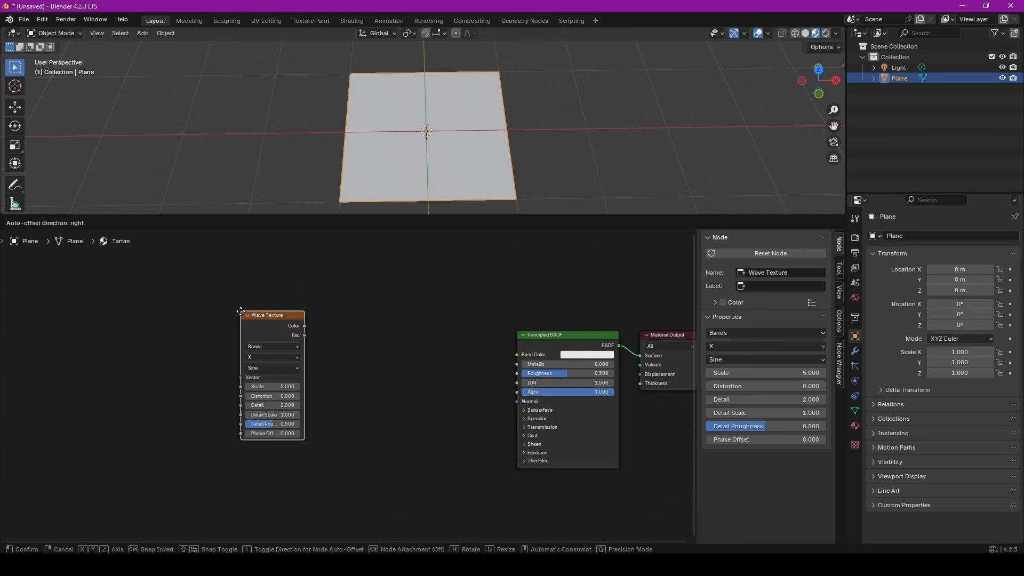
click(206, 311)
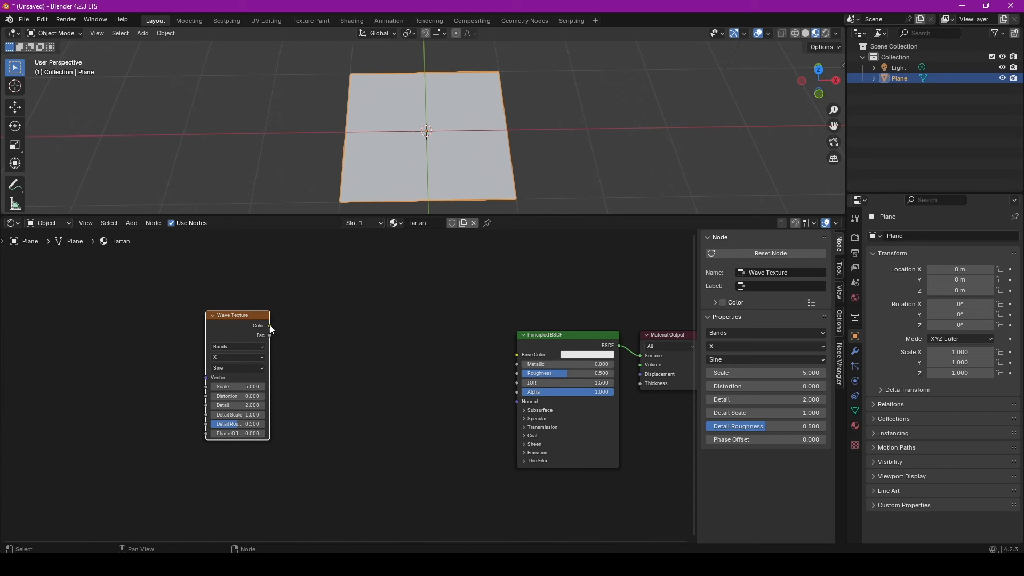
drag(270, 325, 511, 354)
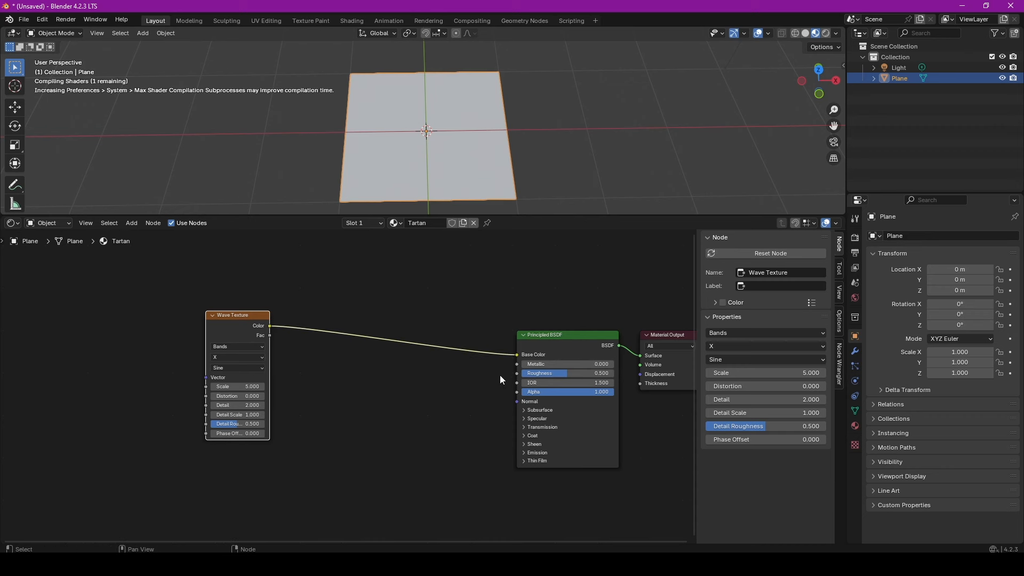
scroll(395, 59, up, 2)
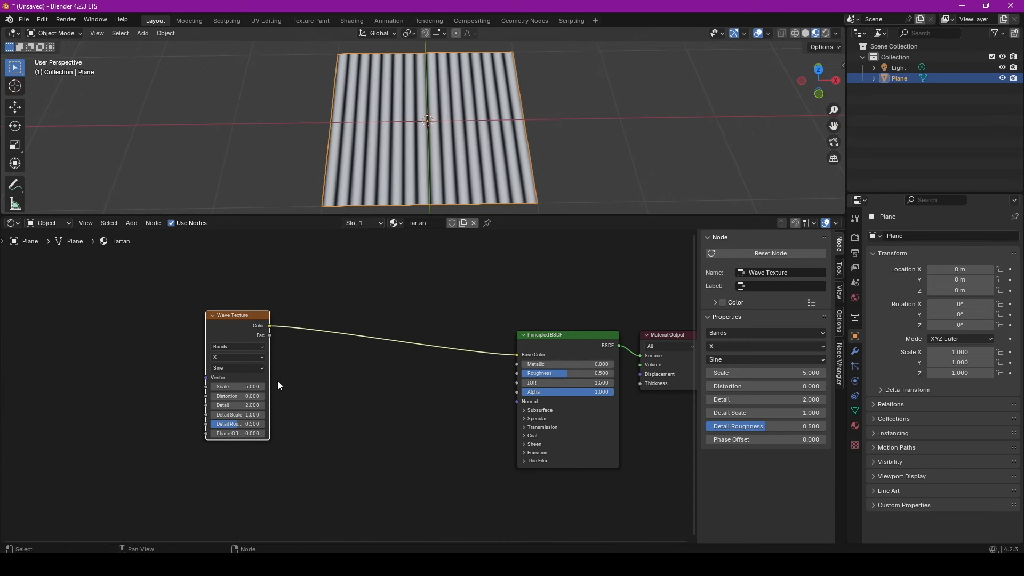
Step: Add a Mapping node before the Wave Texture and connect its Vector output to the Wave Texture's Vector input
middle_drag(289, 394, 332, 390)
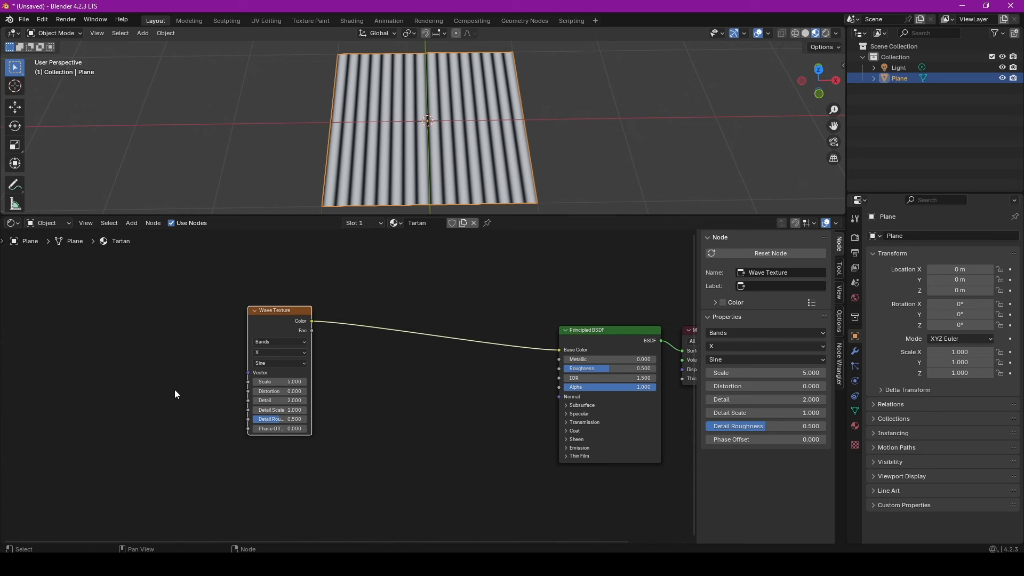
scroll(174, 394, down, 1)
key(shift)
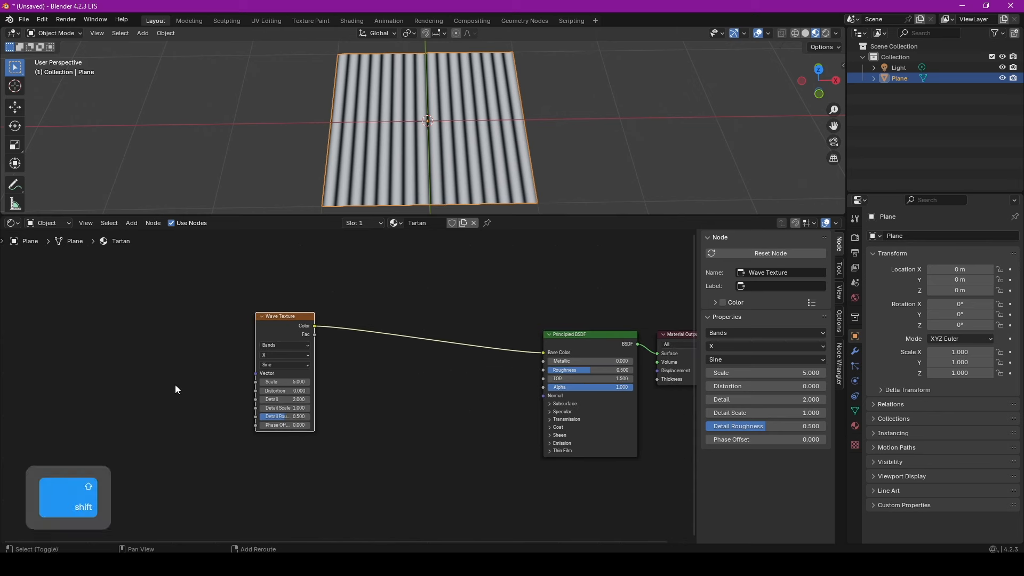
key(shift+a)
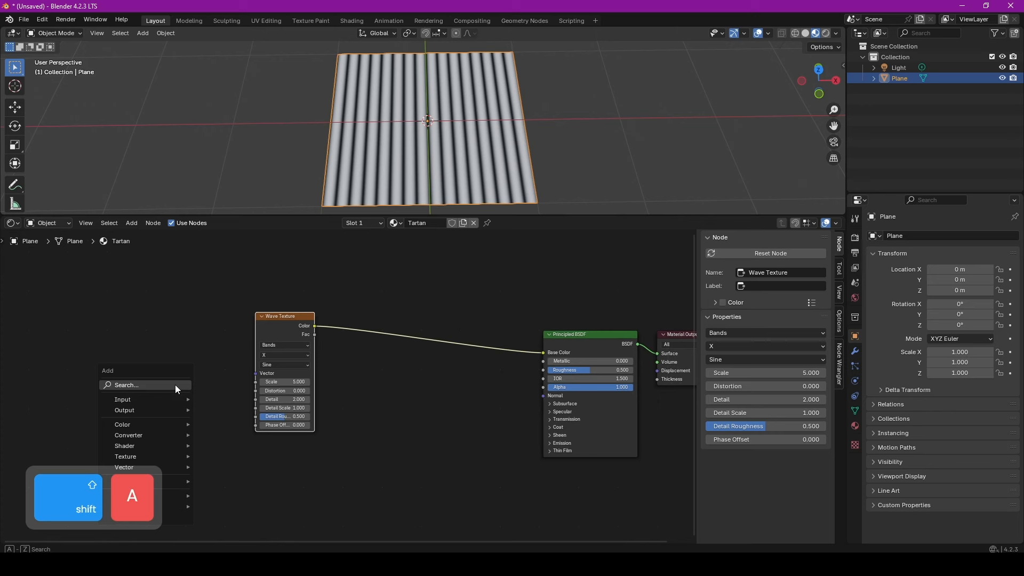
text(mapp)
key(Return)
click(203, 328)
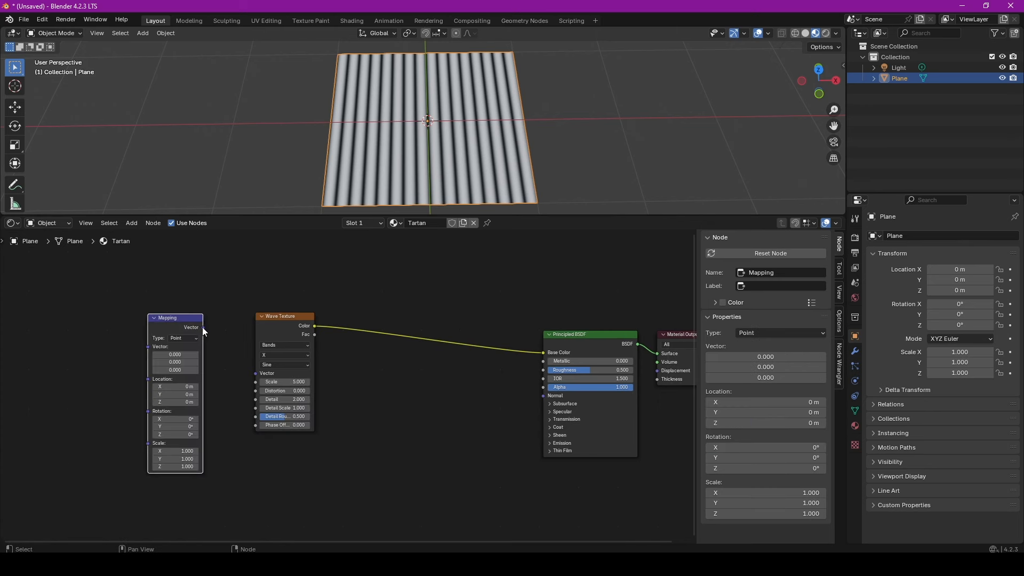
drag(203, 328, 210, 334)
drag(247, 371, 256, 373)
drag(184, 323, 213, 328)
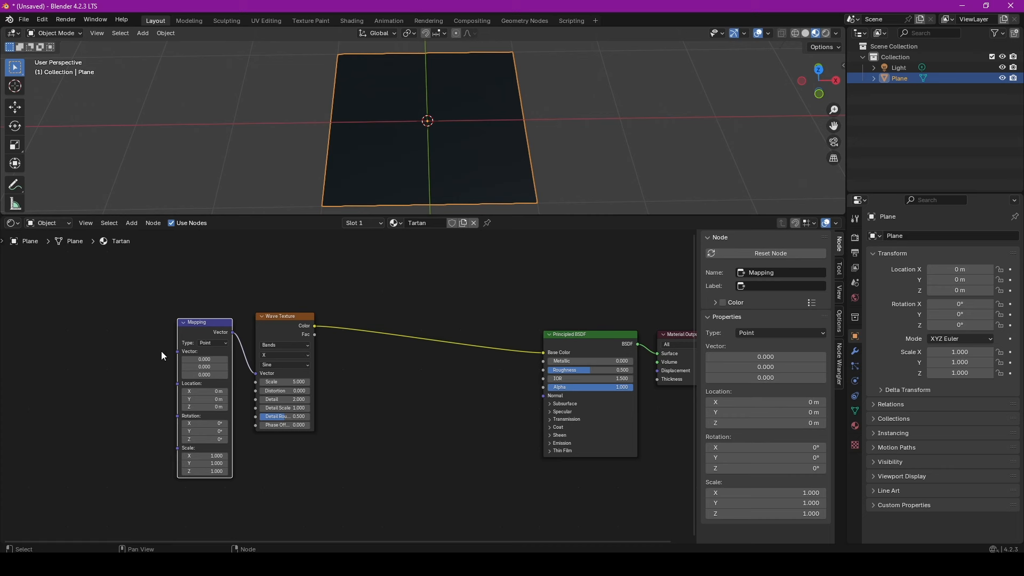
Step: Add a Texture Coordinate node before the Mapping node and connect its UV output to the Mapping's Vector input
key(shift+a)
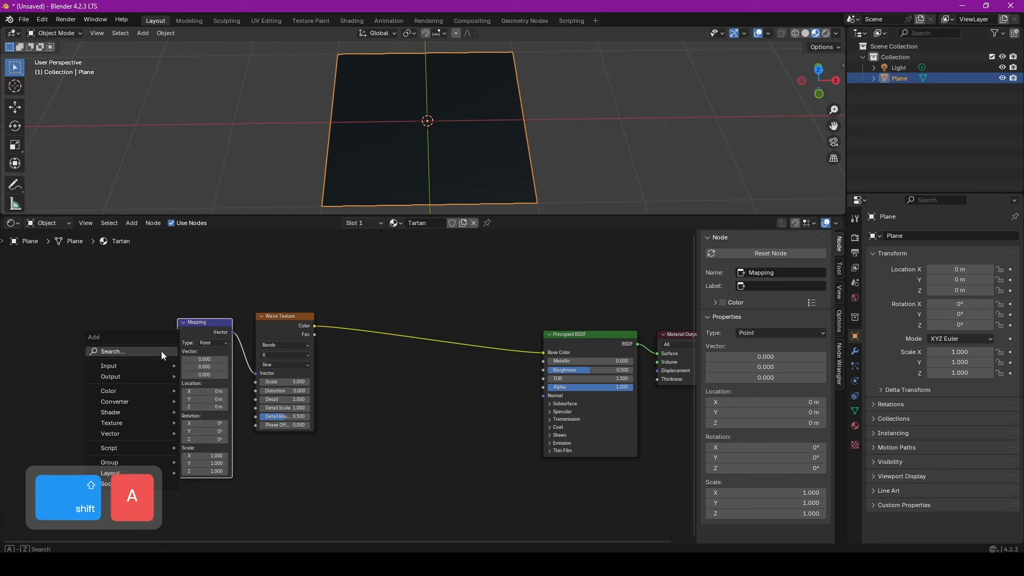
text(coor)
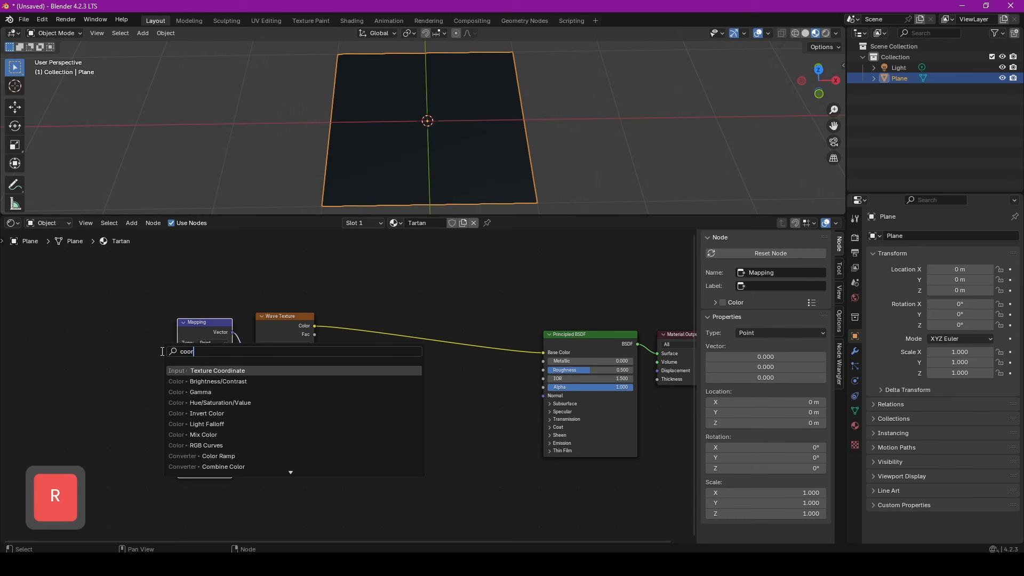
key(Return)
click(137, 385)
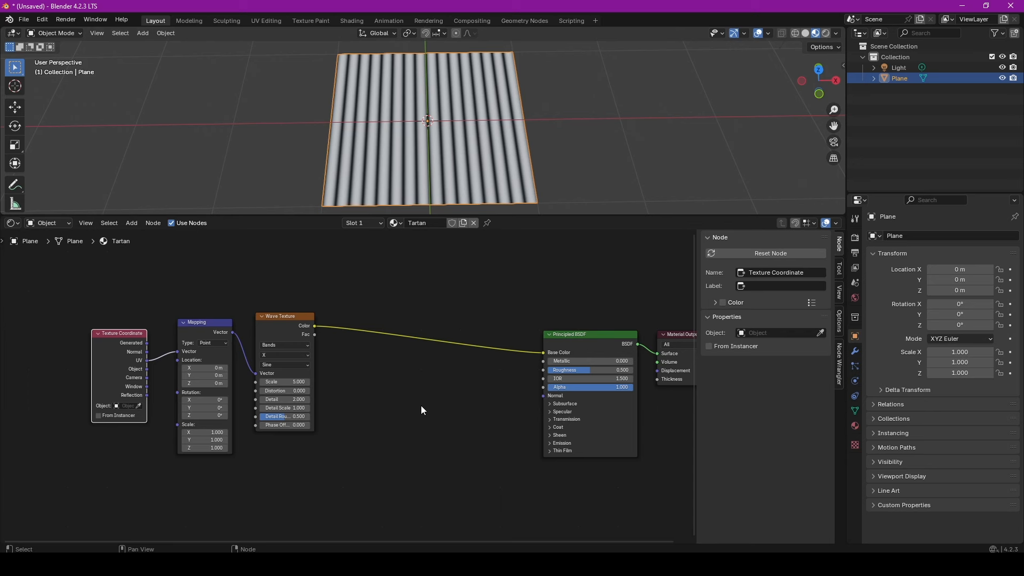
Step: Insert a Color Ramp between the Wave Texture and Principled BSDF, with the black stop at 0.368 and the white stop moved close to it
key(shift+a)
text(c)
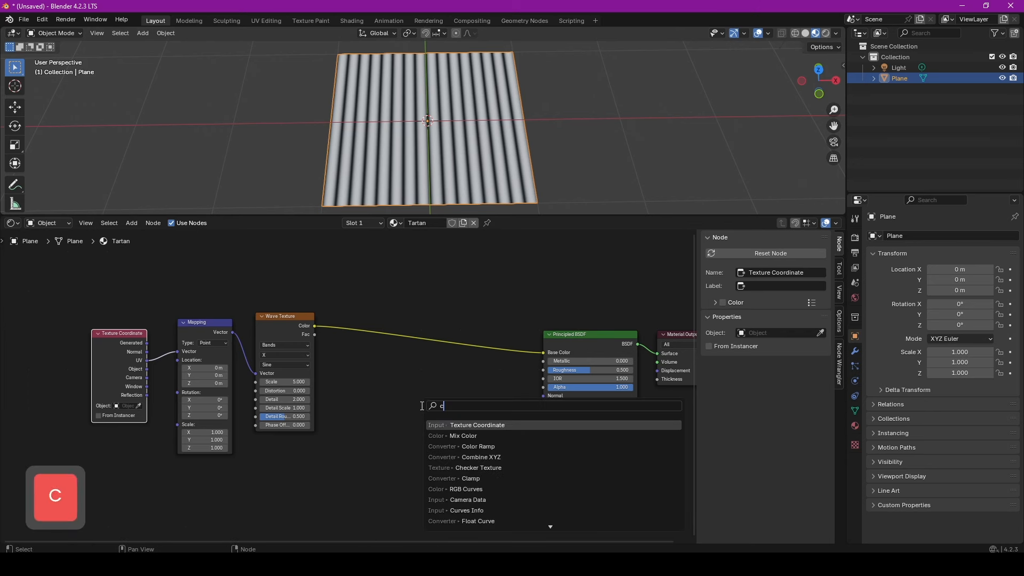
text(olo)
key(Return)
click(392, 383)
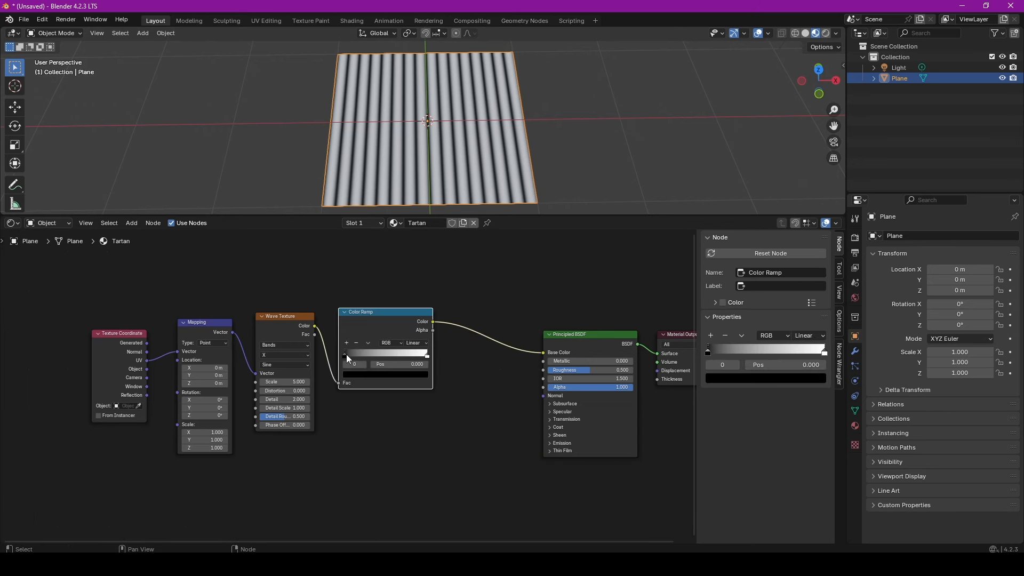
drag(346, 354, 369, 353)
drag(429, 355, 374, 354)
Step: Try a Z rotation of 90° on the Mapping node to turn the stripes
scroll(396, 186, up, 3)
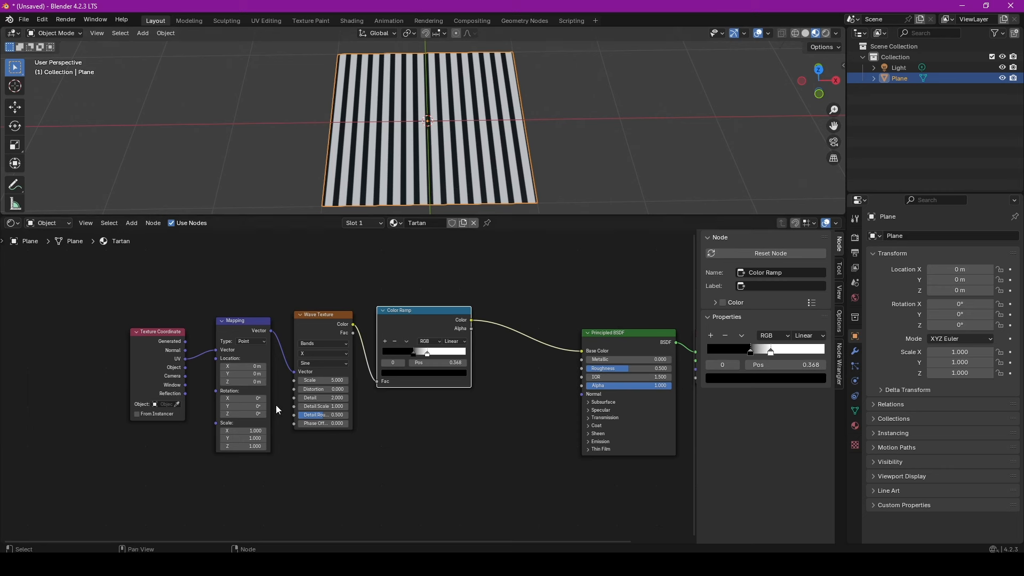
click(249, 415)
text(90)
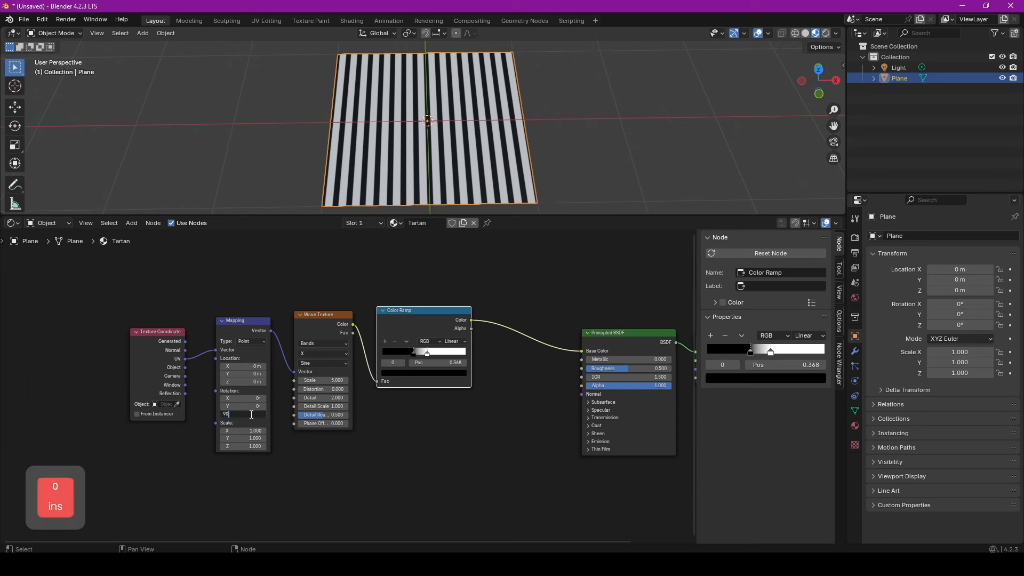
key(Return)
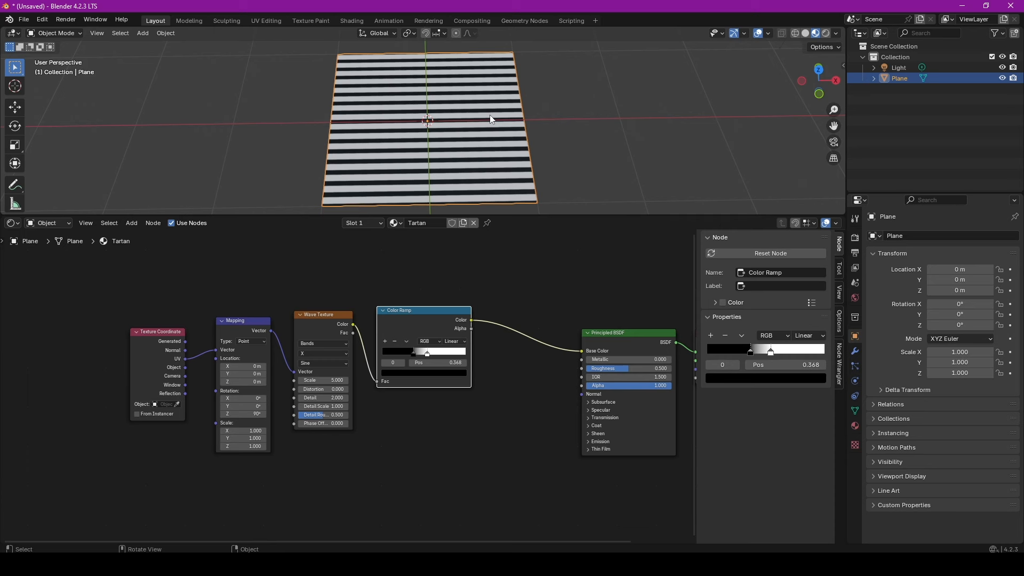
key(ctrl+z)
Step: Duplicate the Mapping, Wave Texture and Color Ramp nodes below the originals and connect the Texture Coordinate's UV output to the copied Mapping
key(Home)
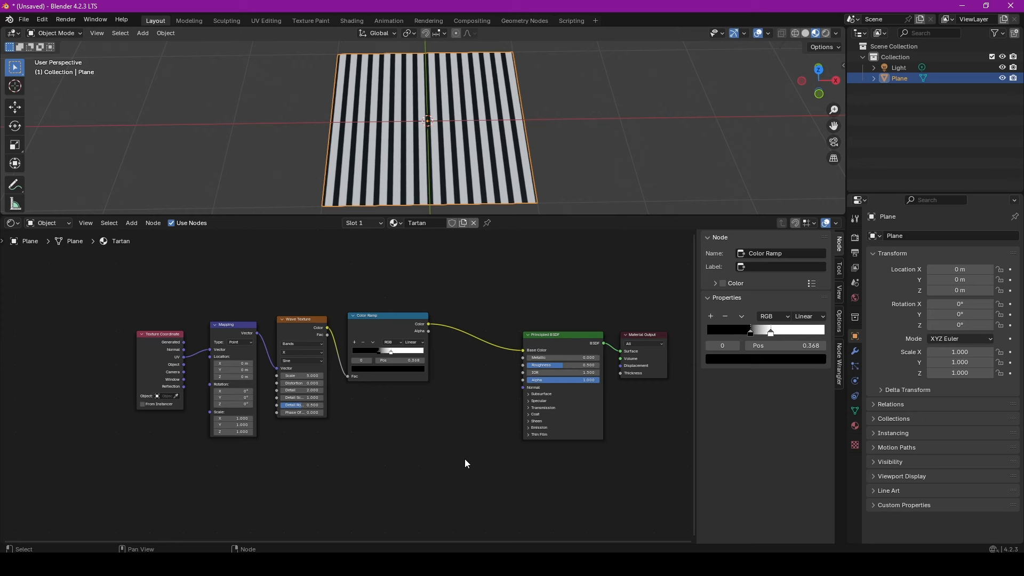
drag(466, 458, 228, 306)
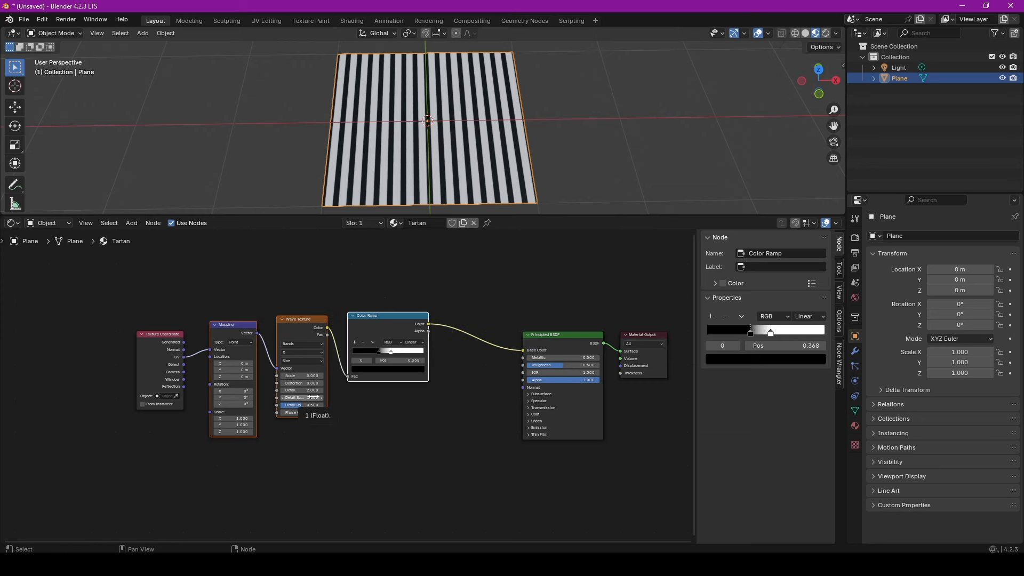
key(shift+d)
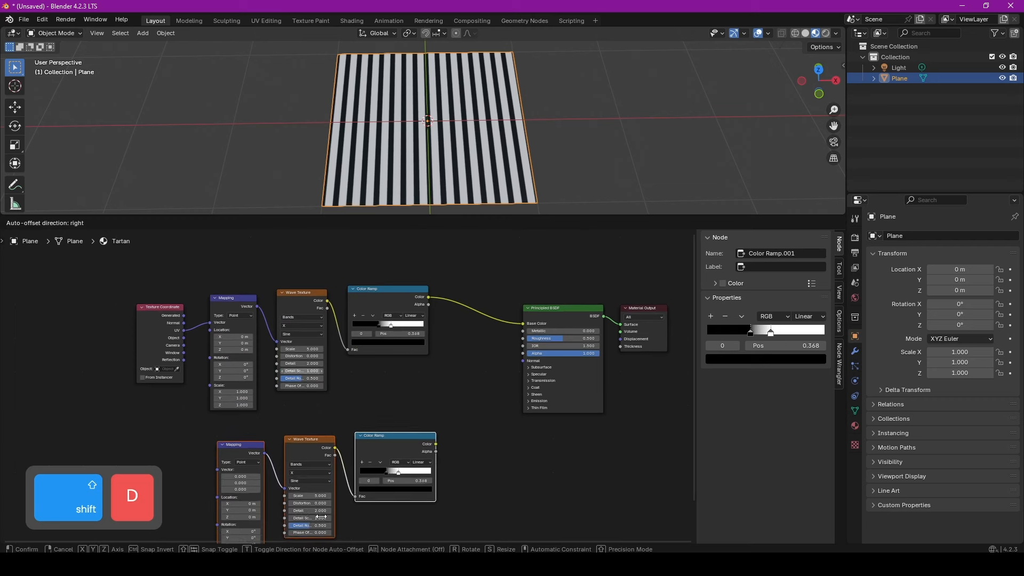
click(316, 498)
drag(224, 255, 264, 397)
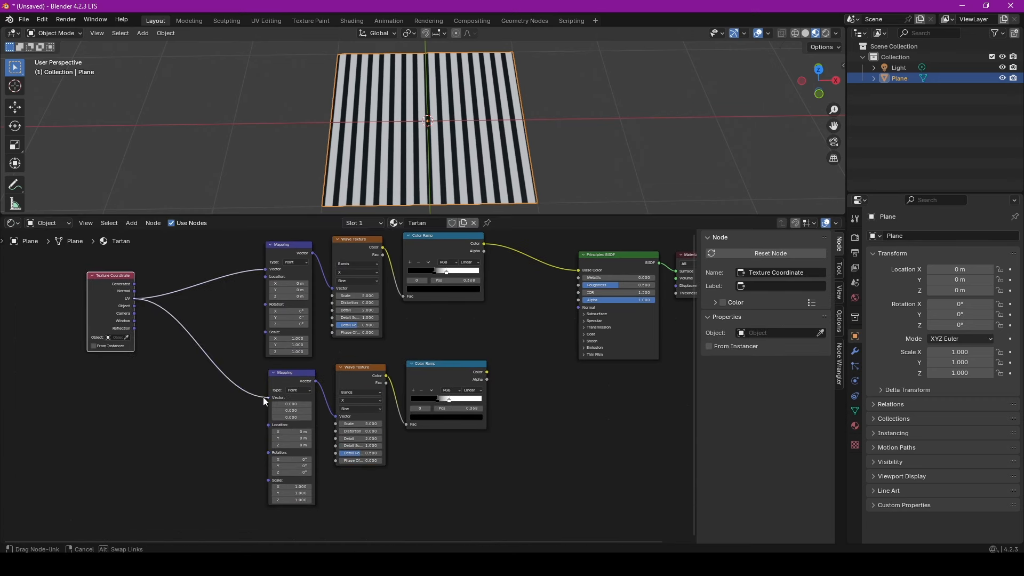
Step: Set the Z rotation of the copied Mapping node to 90°
middle_drag(526, 331, 407, 309)
scroll(165, 480, up, 2)
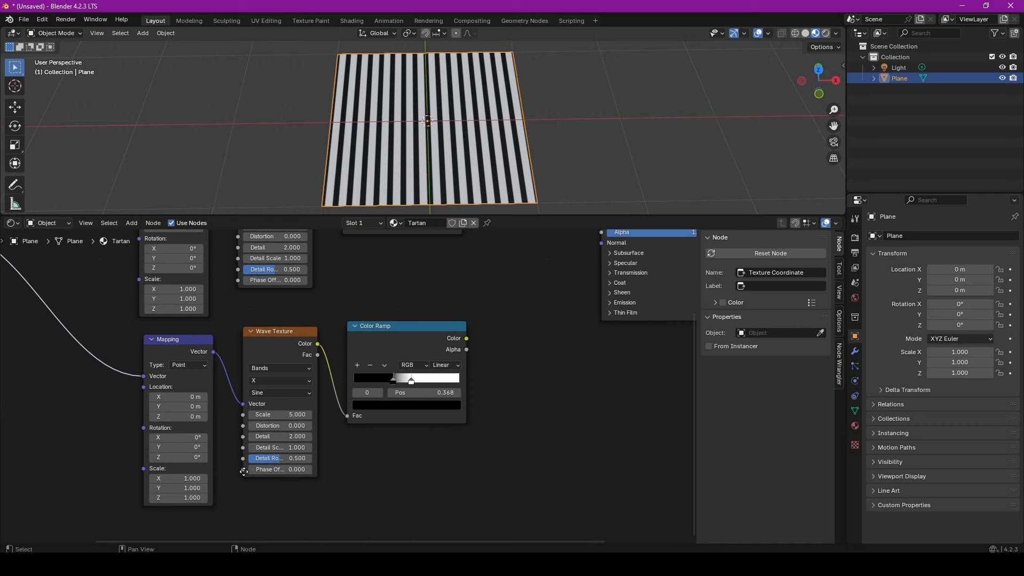
click(188, 457)
text(90)
key(Return)
Step: Insert a Mix Color node between the upper Color Ramp and Principled BSDF, and connect the lower Color Ramp's Color output to B
scroll(352, 381, down, 3)
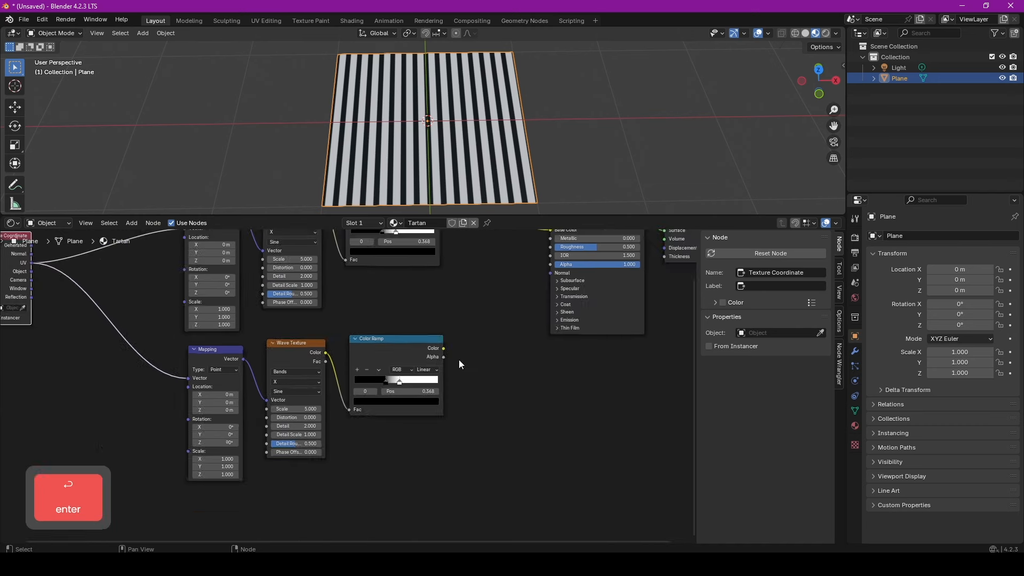
middle_drag(459, 359, 368, 471)
key(shift)
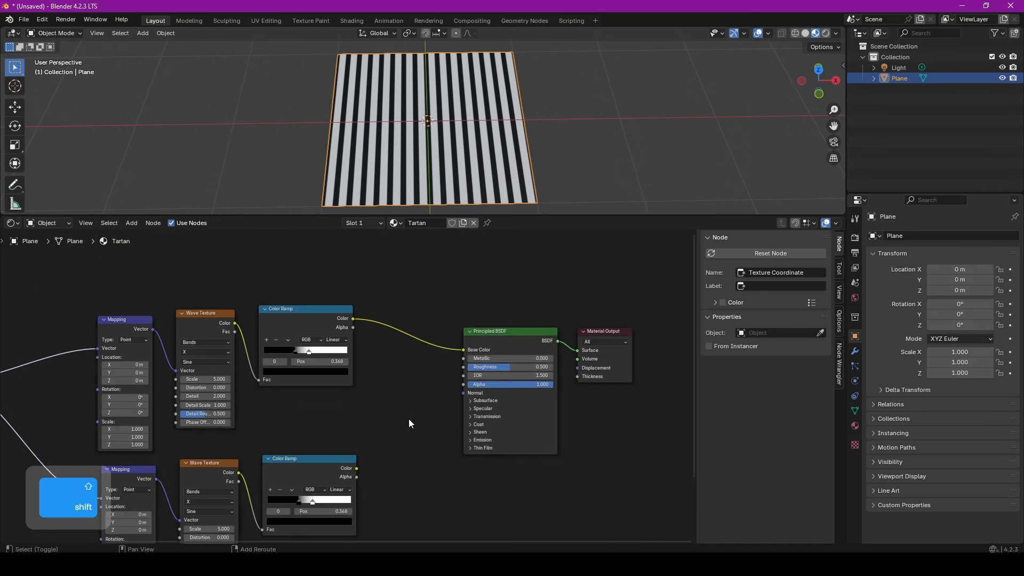
key(shift+a)
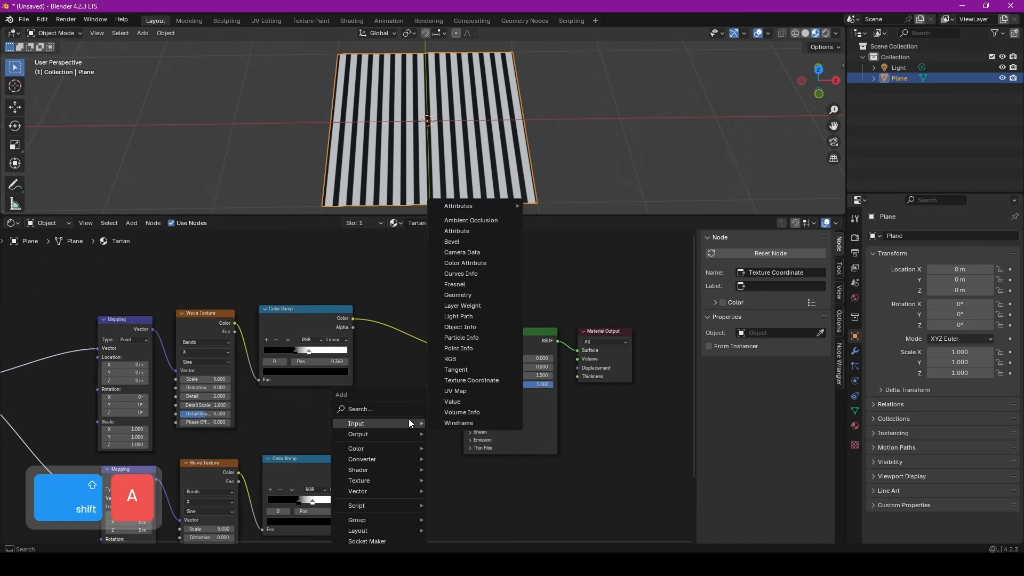
text(colo)
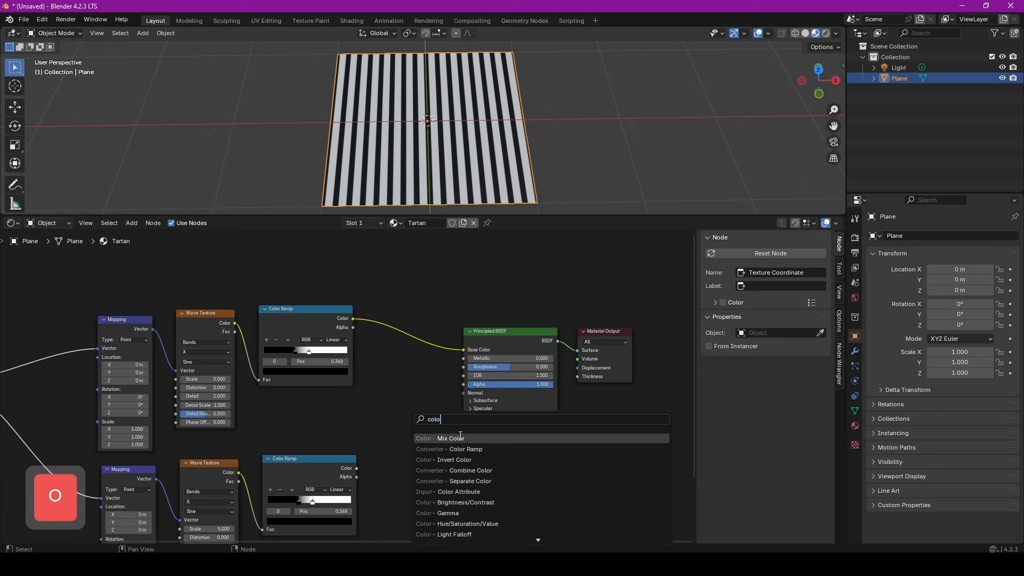
key(Return)
click(394, 300)
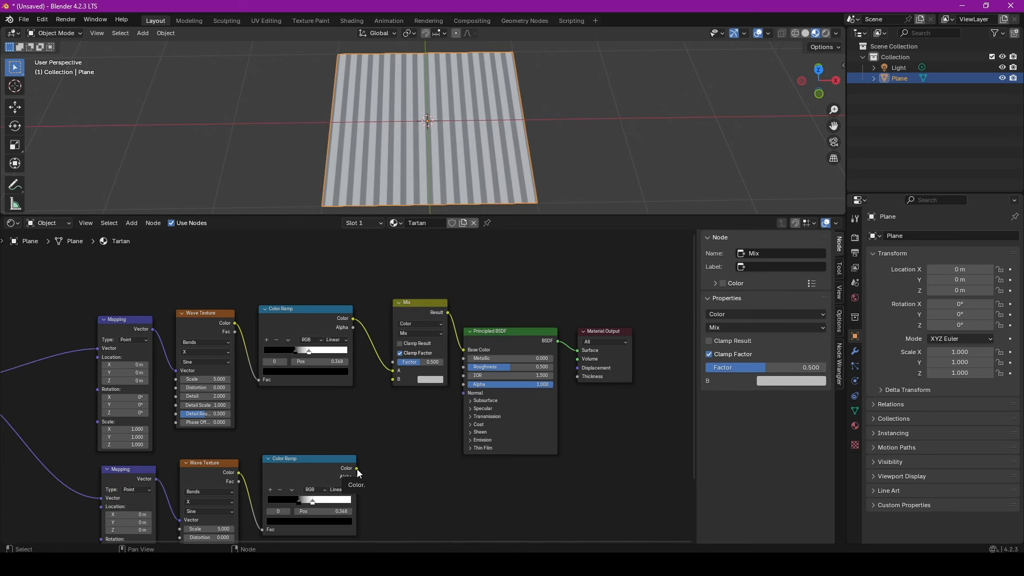
drag(357, 469, 386, 379)
Step: Try the Mix node's factor at 1.000 and return it to 0.500
scroll(470, 163, up, 3)
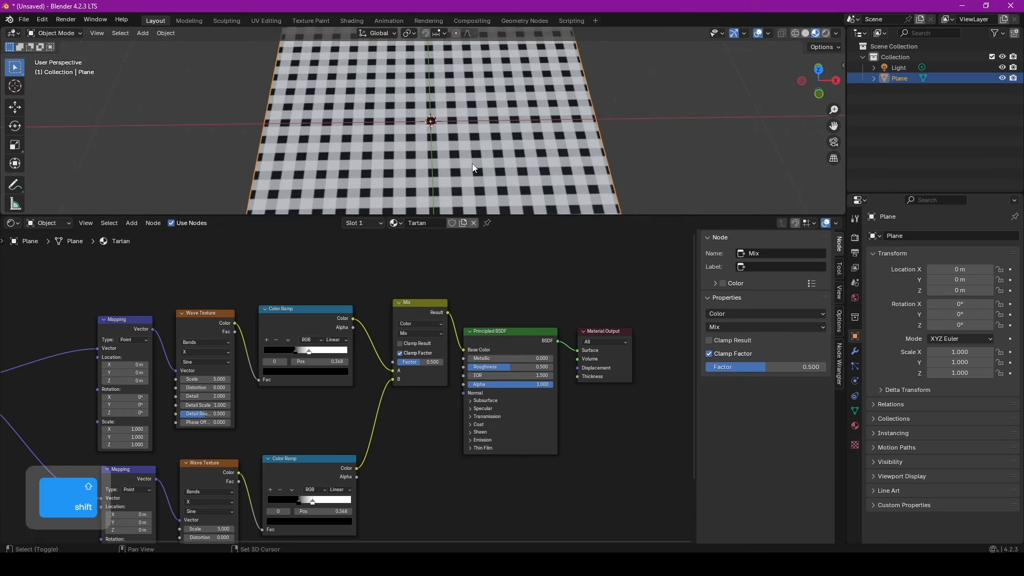
shift+middle_drag(470, 163, 465, 113)
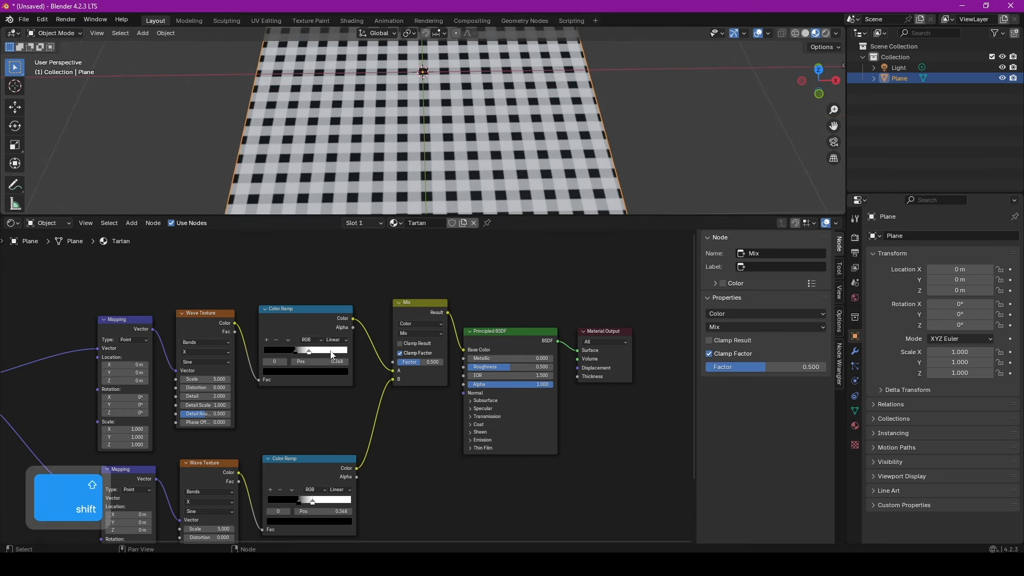
drag(420, 362, 444, 362)
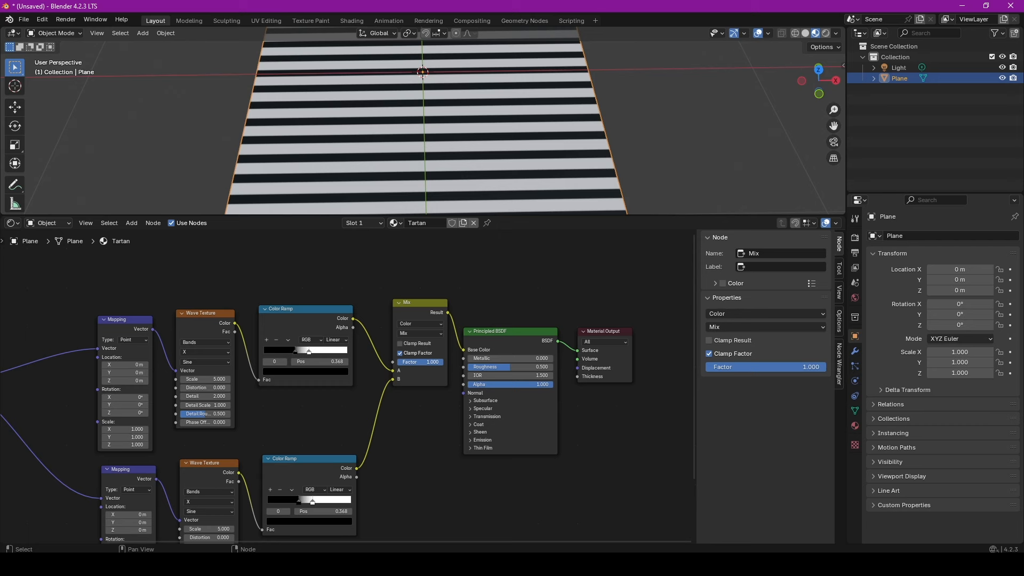
drag(444, 362, 398, 362)
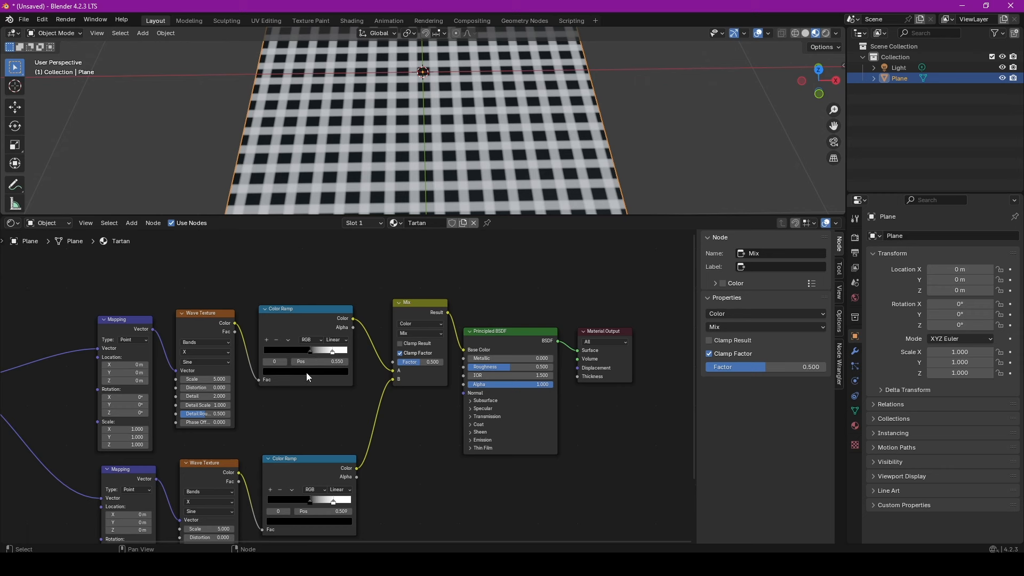
Step: Recolour the upper Color Ramp, making its black stop dark green and its white stop orange-red
click(307, 372)
mouse_move(341, 299)
mouse_down()
mouse_move(341, 289)
mouse_move(293, 317)
mouse_up()
click(268, 271)
click(329, 353)
click(330, 372)
Step: Add a third stop to the upper Color Ramp, place it at 0.036 and colour it a lighter green
middle_drag(269, 337, 269, 316)
click(266, 318)
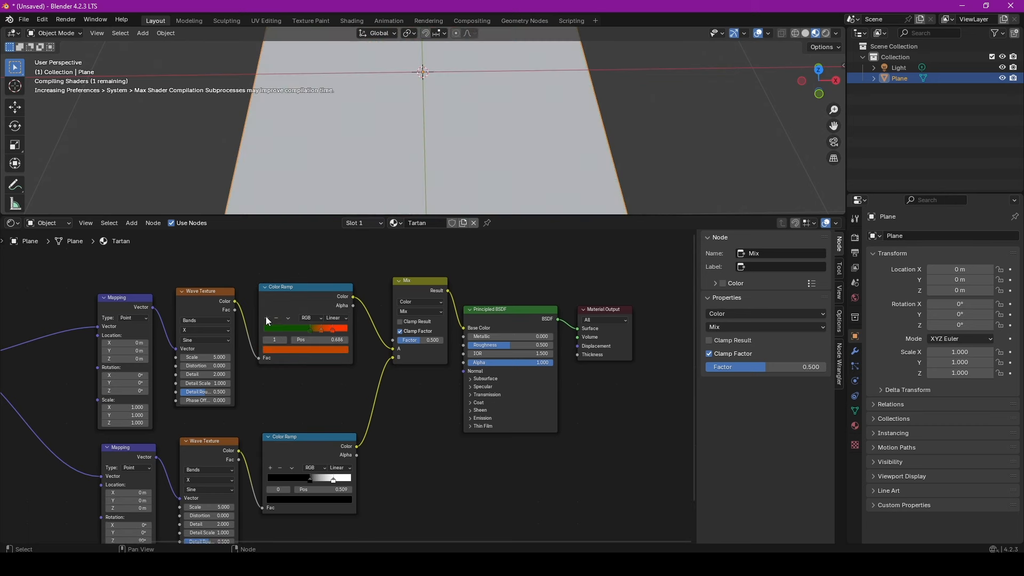
drag(322, 332, 303, 331)
click(317, 333)
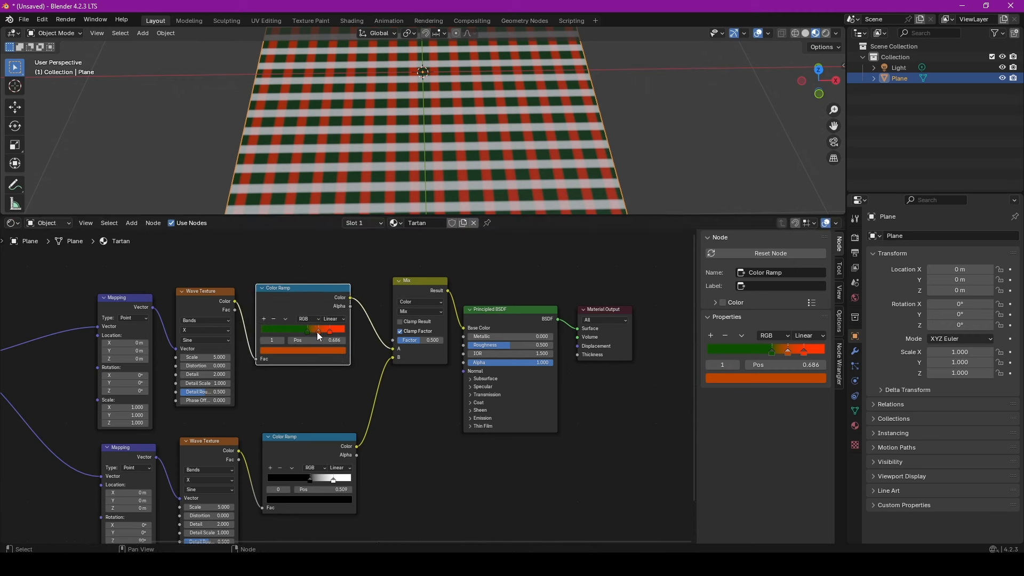
drag(319, 332, 277, 329)
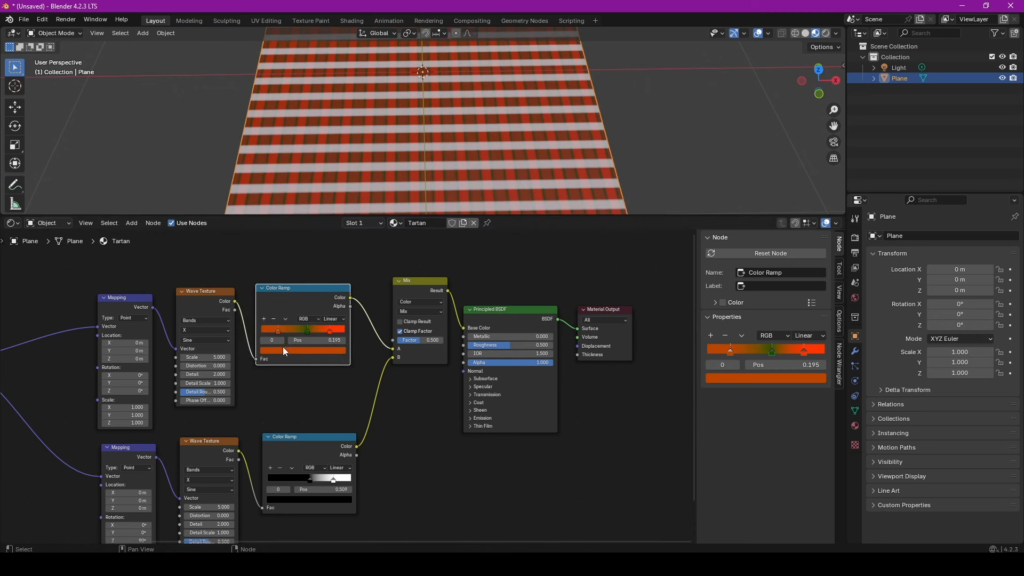
click(285, 350)
click(339, 263)
drag(274, 259, 264, 257)
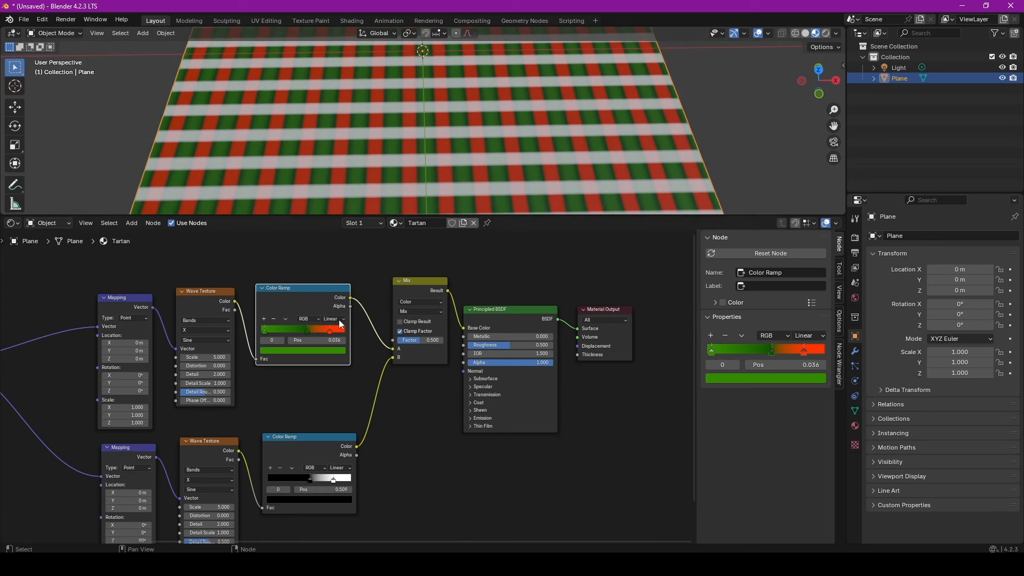
Step: Duplicate the green and red Color Ramp, feed its Fac from the lower Wave Texture and connect its Color output to the Mix node's B
key(shift+d)
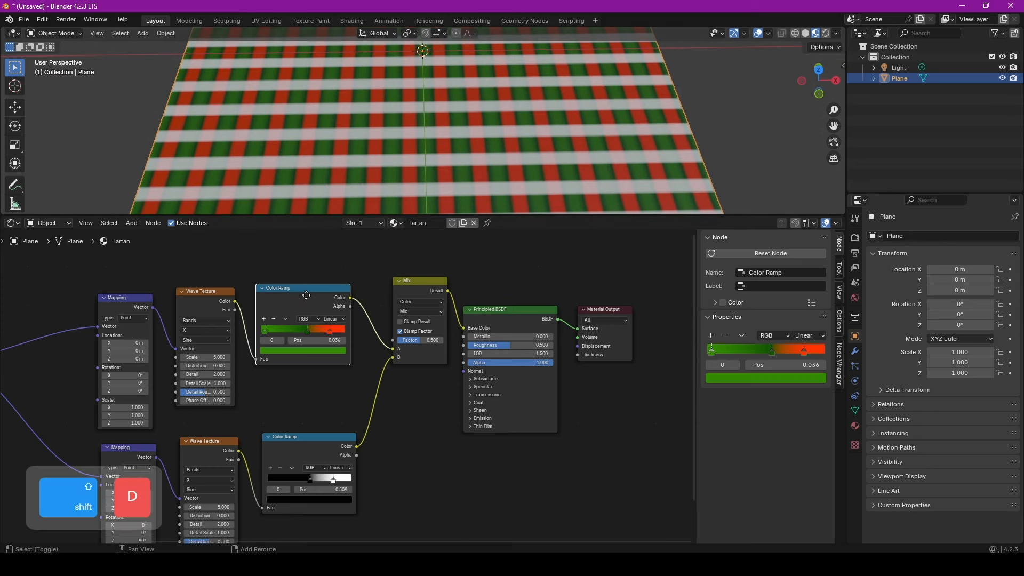
click(414, 467)
middle_drag(400, 442, 384, 373)
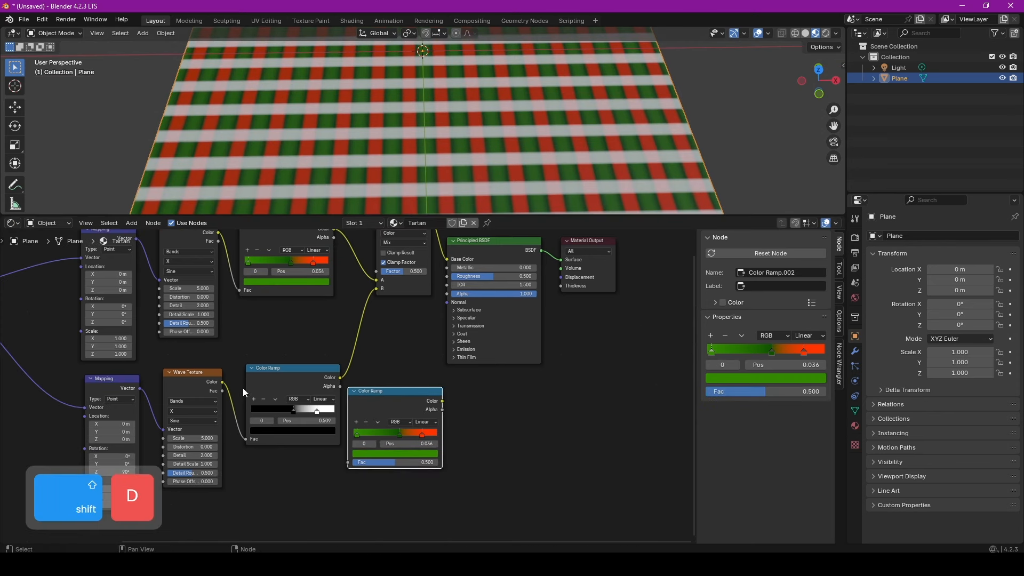
drag(223, 384, 364, 460)
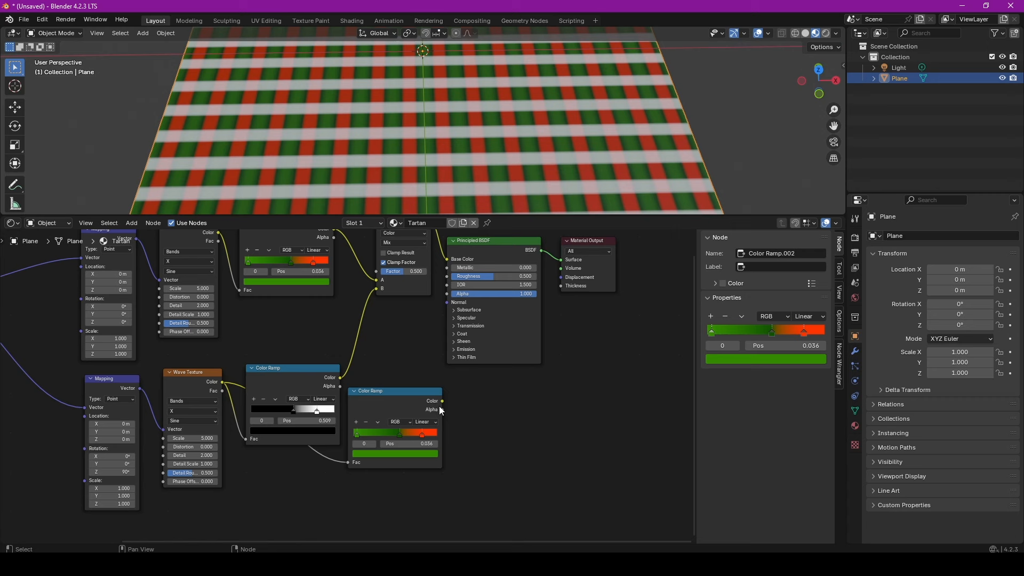
drag(443, 401, 376, 288)
Step: Delete the black-and-white Color Ramp and move the copied green and red ramp into its place
click(296, 372)
key(Delete)
drag(389, 393, 300, 365)
scroll(422, 107, down, 3)
shift+middle_drag(427, 69, 411, 130)
mouse_move(411, 130)
middle_down()
mouse_move(387, 120)
mouse_move(395, 140)
middle_up()
scroll(300, 334, down, 1)
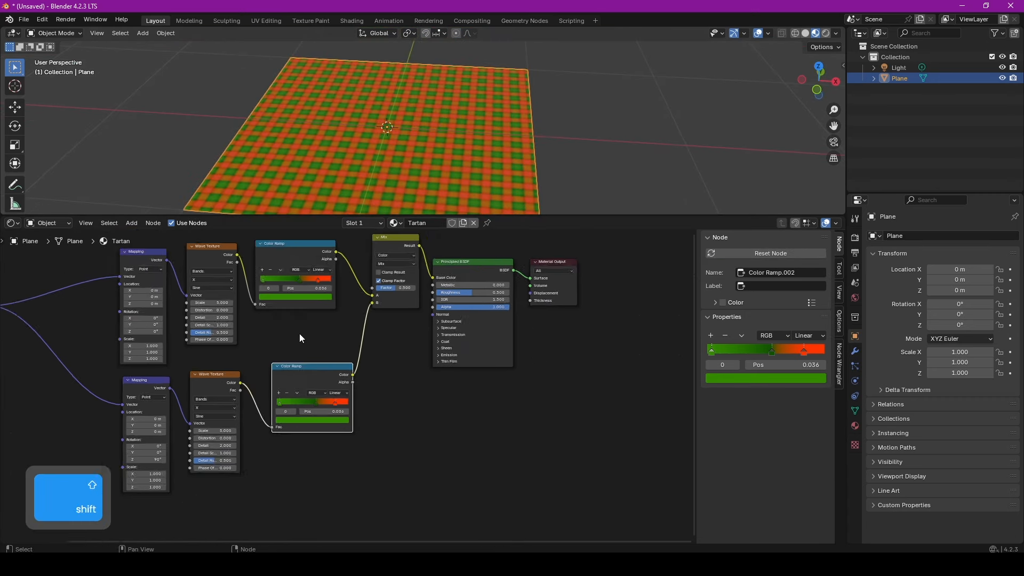
Step: Move both Mapping nodes closer to the Texture Coordinate node, leaving space before the Wave Textures
key(Home)
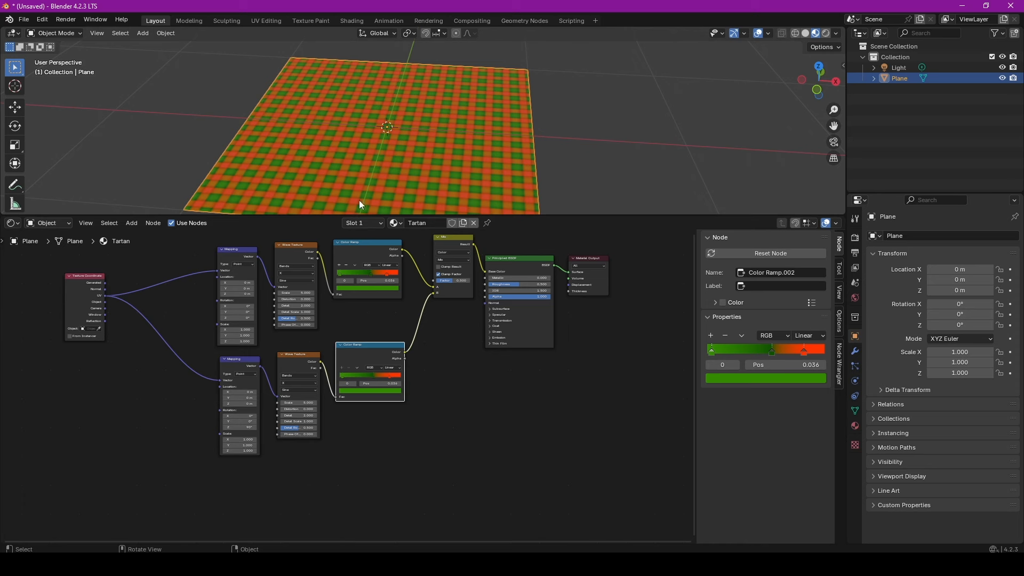
scroll(322, 348, down, 1)
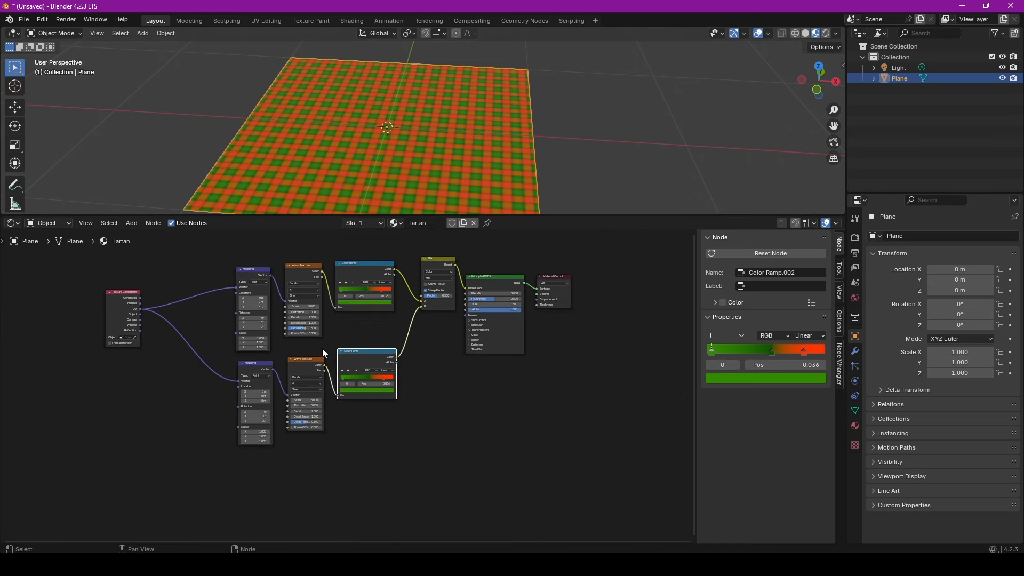
scroll(322, 348, up, 1)
middle_drag(200, 333, 236, 360)
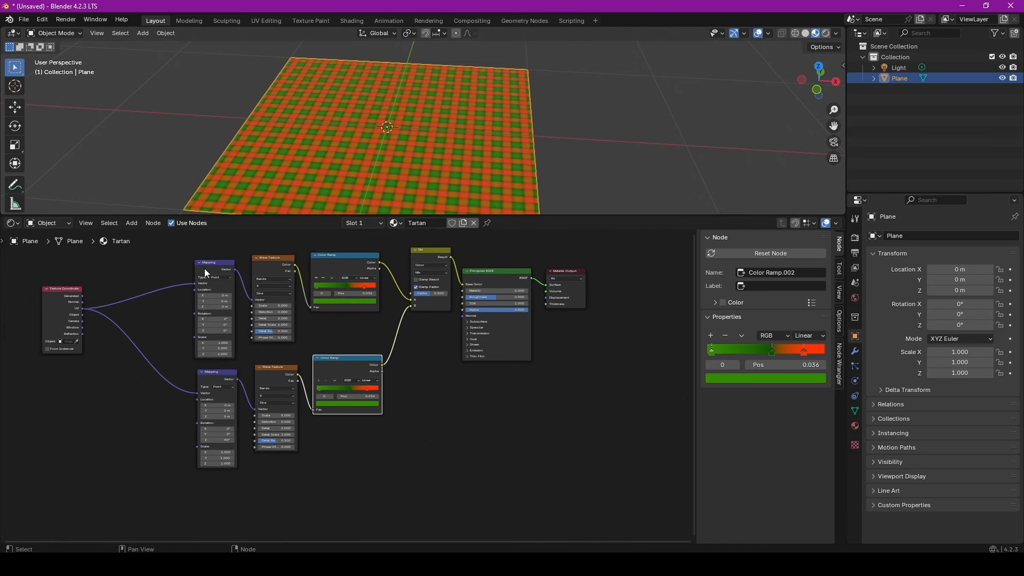
drag(205, 273, 152, 262)
drag(218, 374, 125, 390)
drag(155, 255, 116, 254)
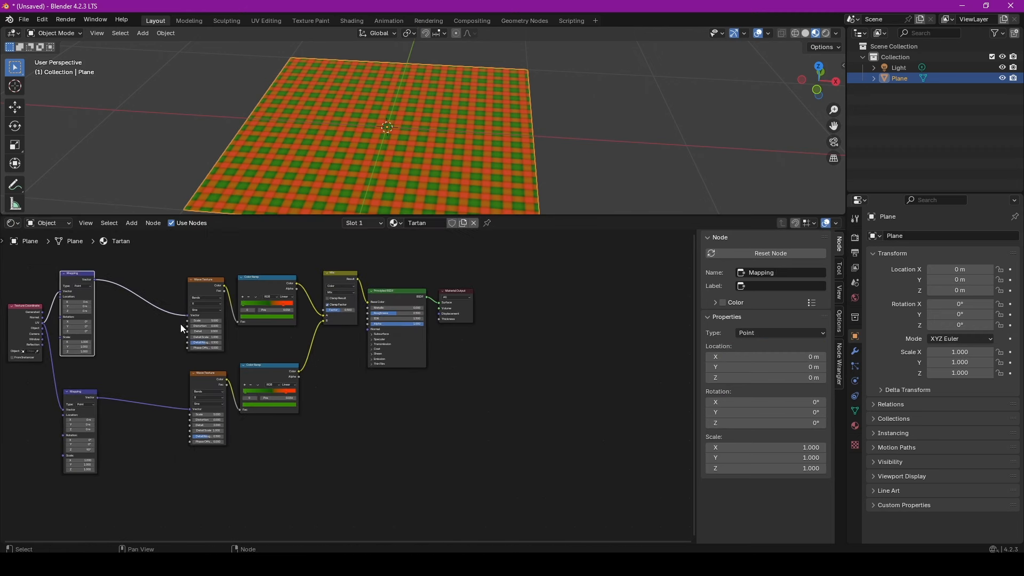
Step: Duplicate both Wave Textures, both Color Ramps and the Mix node below the originals, and connect each Mapping's Vector output to one copied Wave Texture
drag(159, 261, 339, 450)
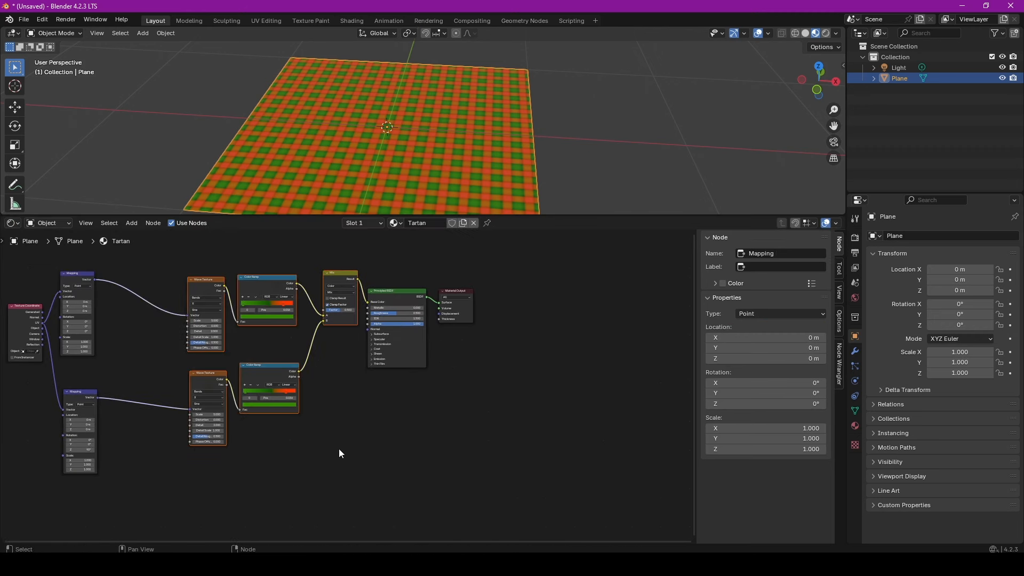
middle_drag(338, 449, 343, 417)
key(shift+d)
click(296, 486)
drag(170, 250, 264, 472)
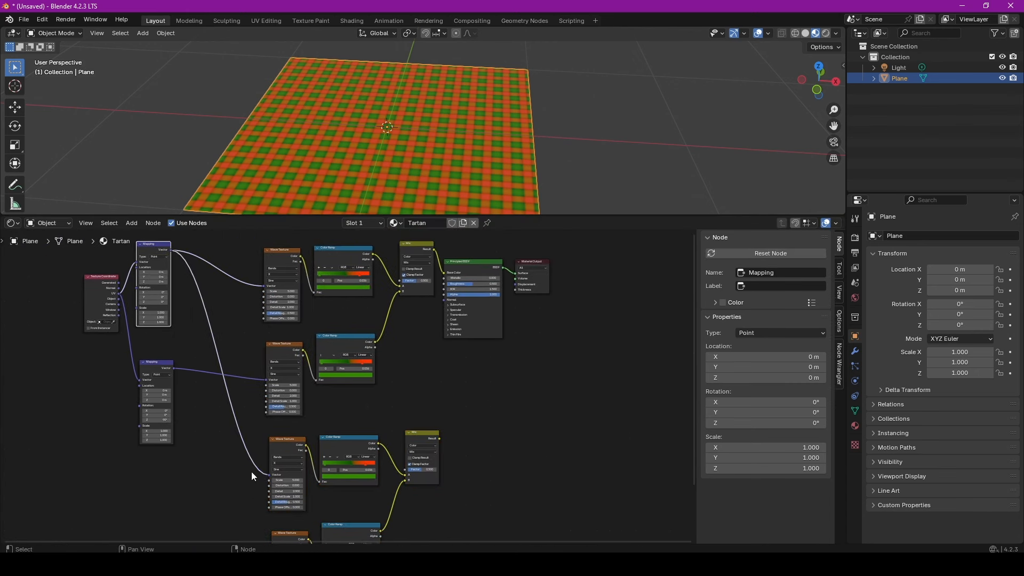
middle_drag(206, 425, 183, 344)
drag(153, 289, 249, 489)
Step: Move the Principled BSDF and Material Output nodes farther away from the Mix node to make room for another node
middle_drag(394, 297, 319, 387)
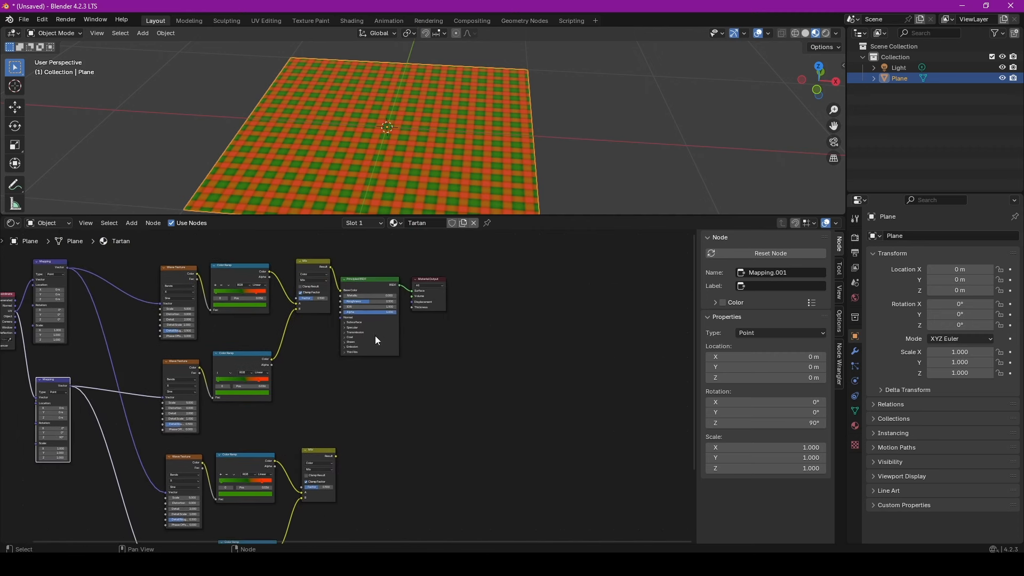
drag(368, 260, 441, 319)
key(g)
click(579, 284)
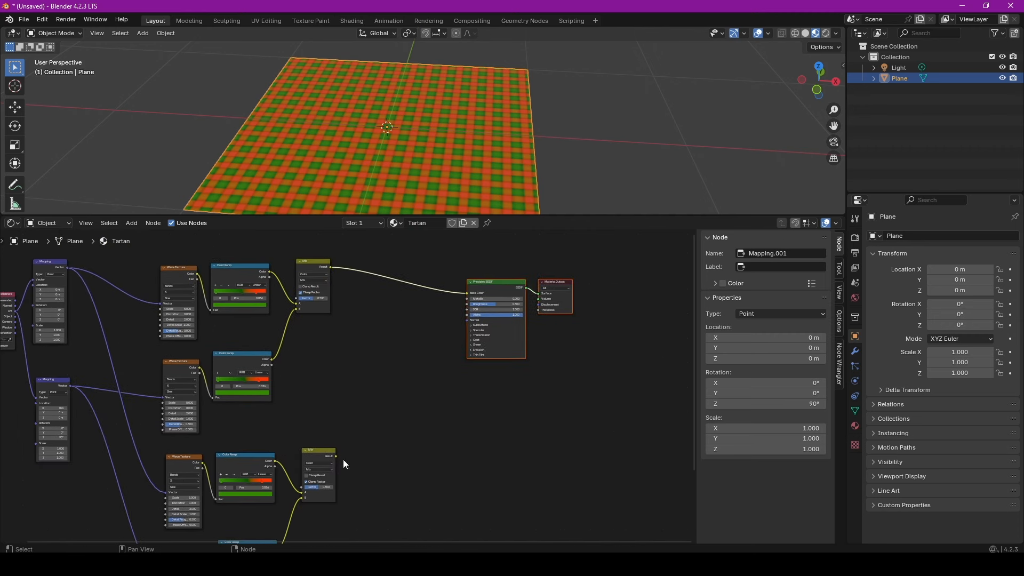
Step: Duplicate the Mix node, connect the upper Mix result to A and the lower one to B, and link its Result to Base Color
click(315, 451)
key(shift+d)
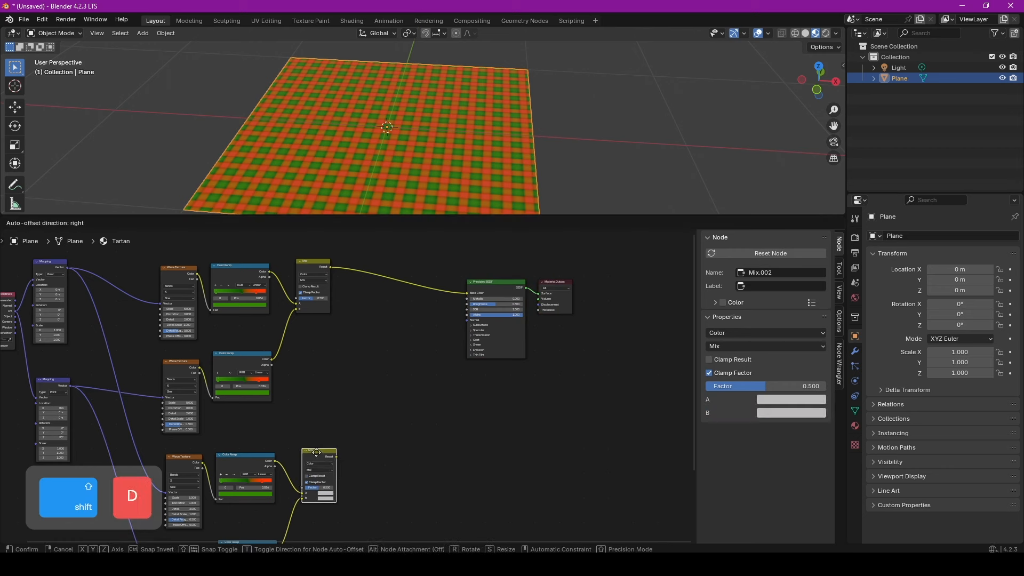
click(395, 370)
drag(330, 265, 382, 411)
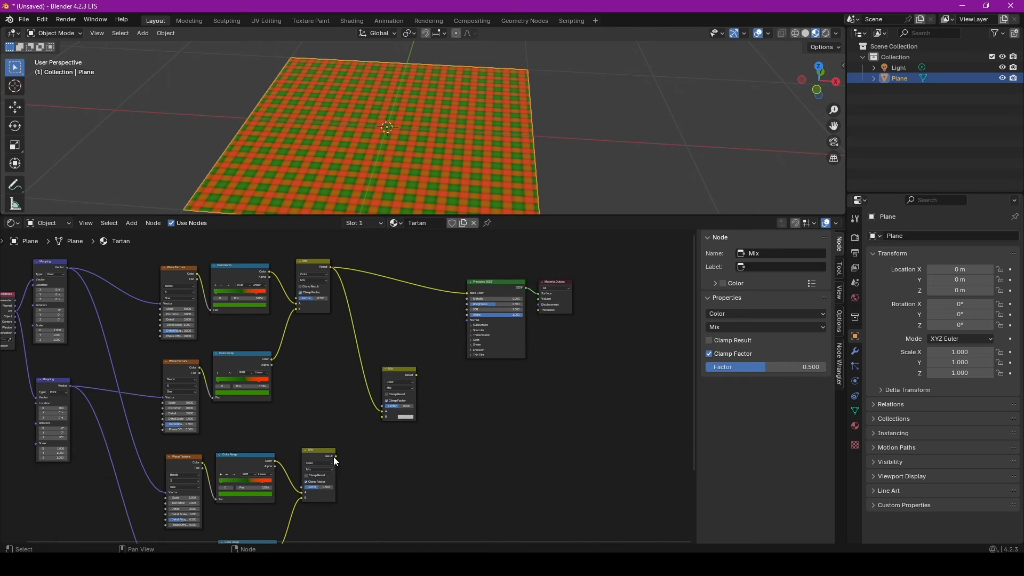
drag(335, 456, 382, 417)
drag(416, 375, 468, 294)
Step: Recolor the red stop of both lower Color Ramps to near-white
scroll(373, 143, up, 5)
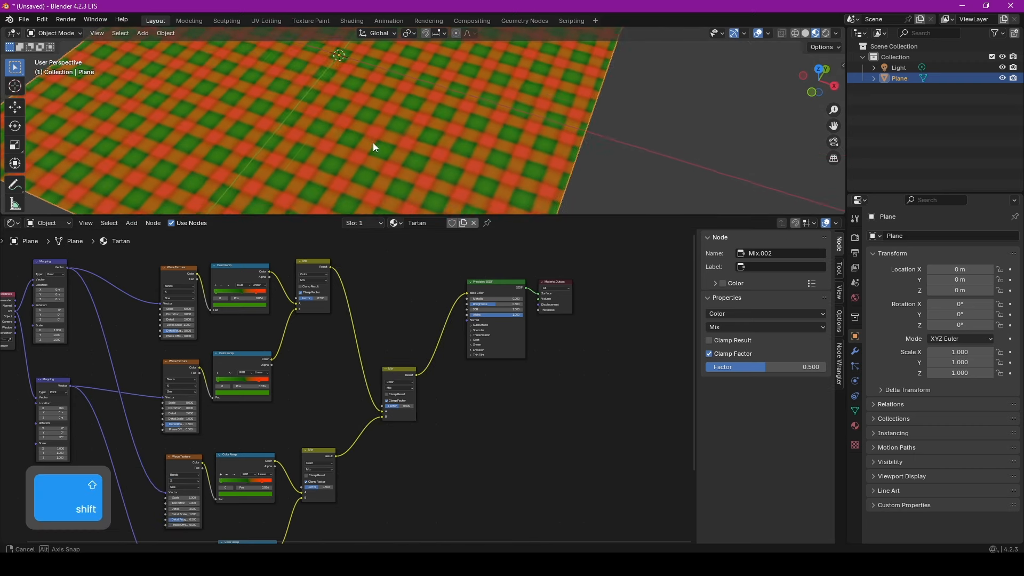
middle_drag(219, 463, 261, 371)
scroll(271, 419, up, 3)
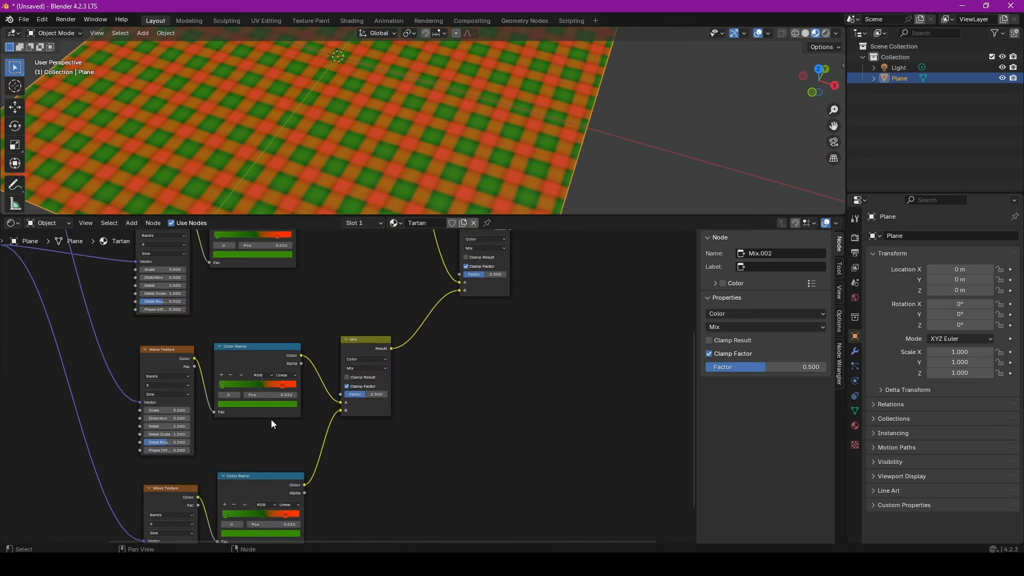
middle_drag(271, 419, 317, 333)
click(318, 333)
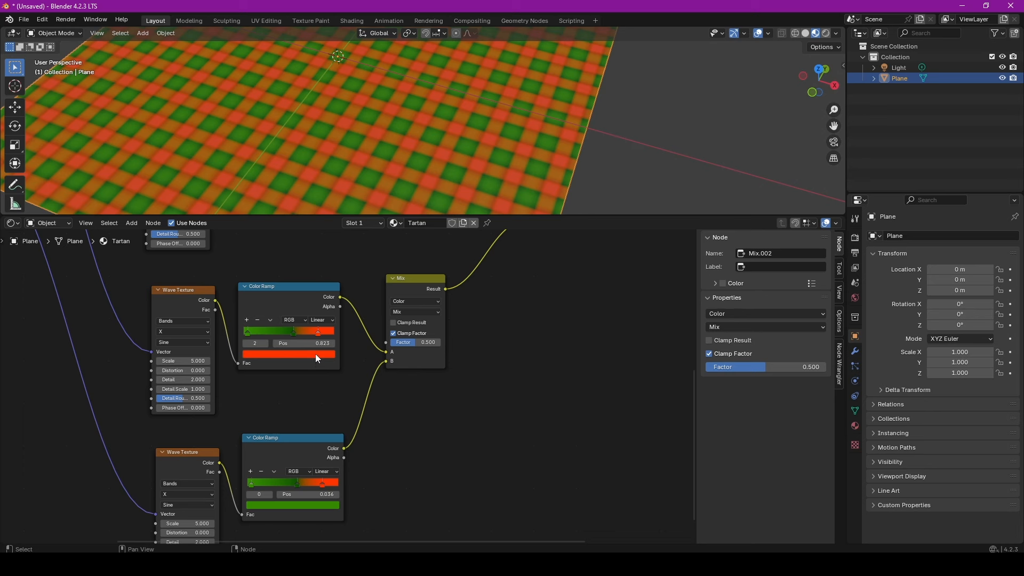
click(315, 354)
click(284, 256)
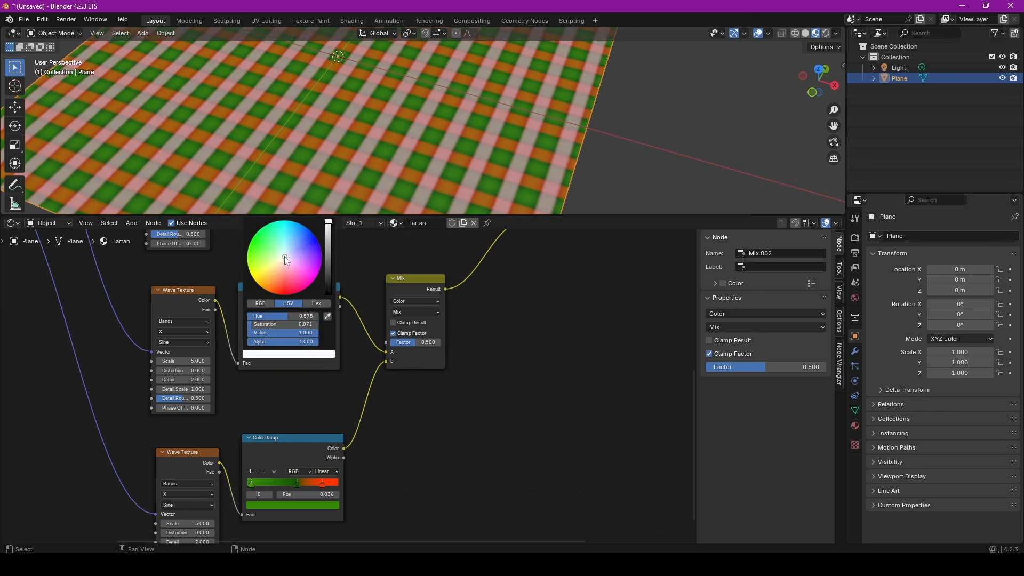
click(324, 485)
click(322, 503)
click(289, 409)
Step: Set the lower Wave Textures' scales to 9.9 and 12.9, and shift their ramps' dark green stops to about 0.88 and 0.81, narrowing the white stripes
mouse_move(298, 483)
mouse_down()
mouse_move(288, 482)
mouse_move(298, 483)
mouse_up()
middle_drag(229, 501, 307, 434)
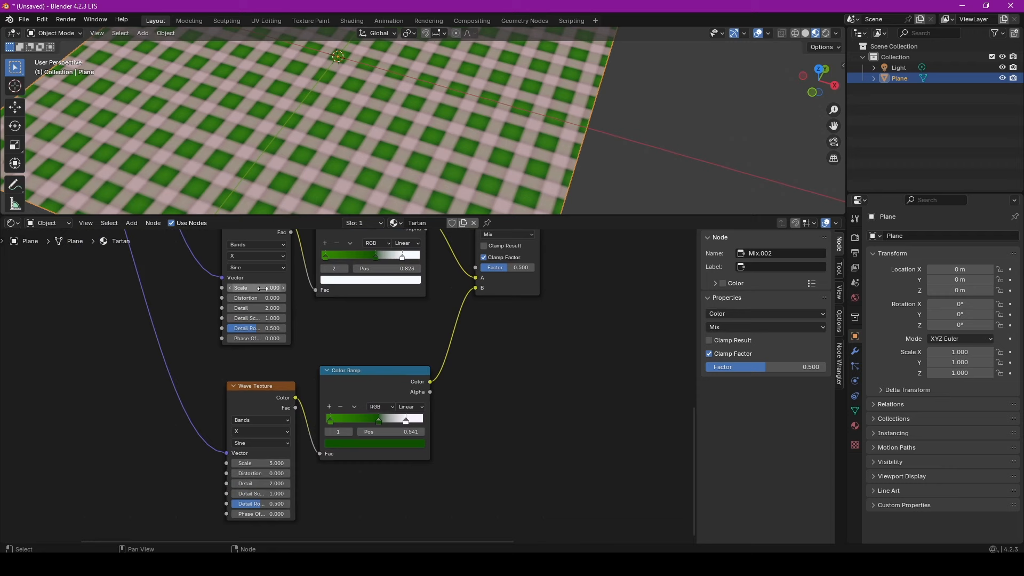
alt+drag(262, 288, 312, 288)
drag(384, 423, 416, 422)
drag(396, 257, 409, 258)
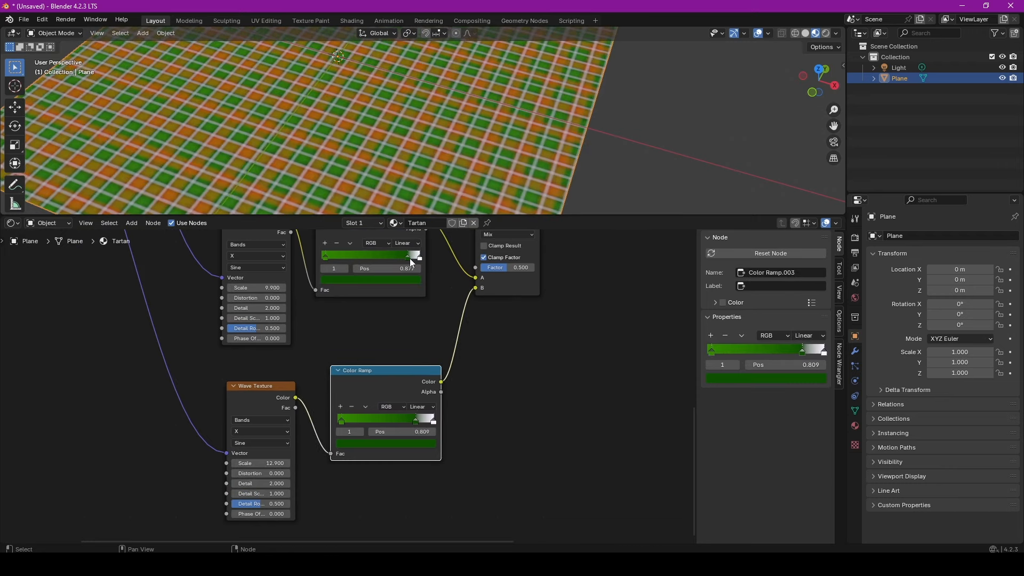
middle_drag(395, 176, 405, 161)
middle_drag(380, 281, 376, 336)
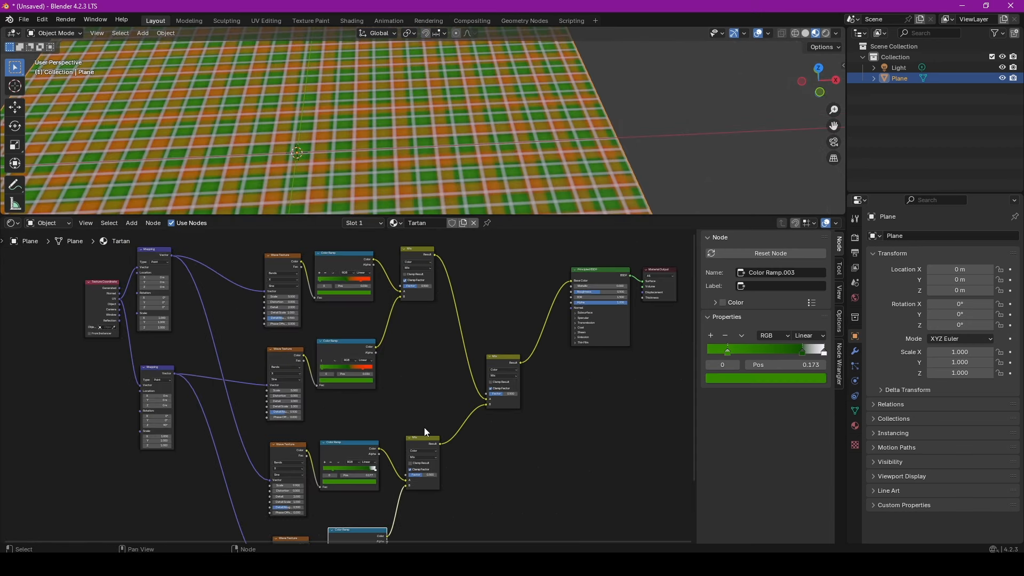
Step: Move the upper group of two Wave Textures, two Color Ramps and their Mix node away from the lower group to make room
scroll(421, 409, down, 3)
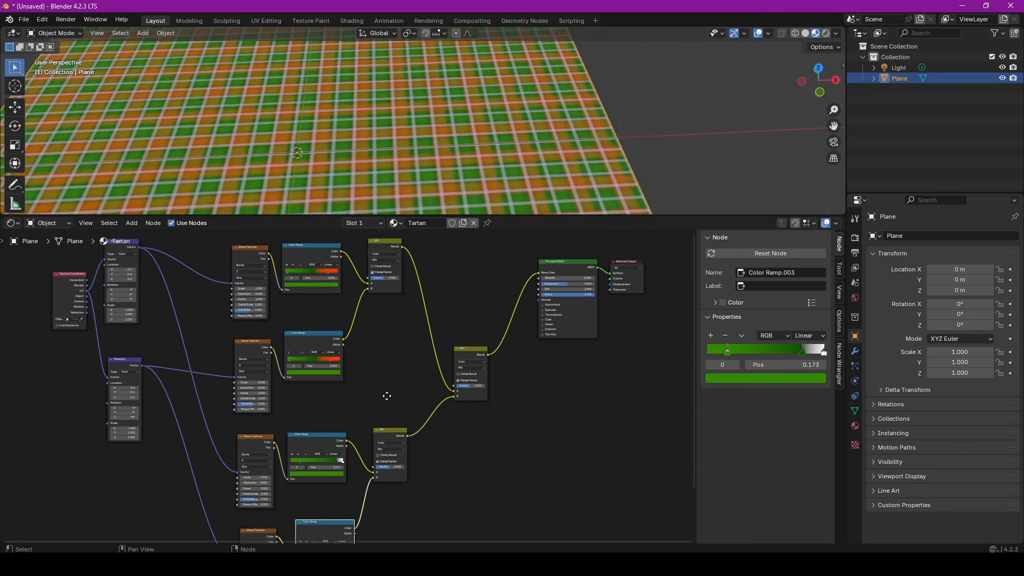
drag(235, 278, 326, 398)
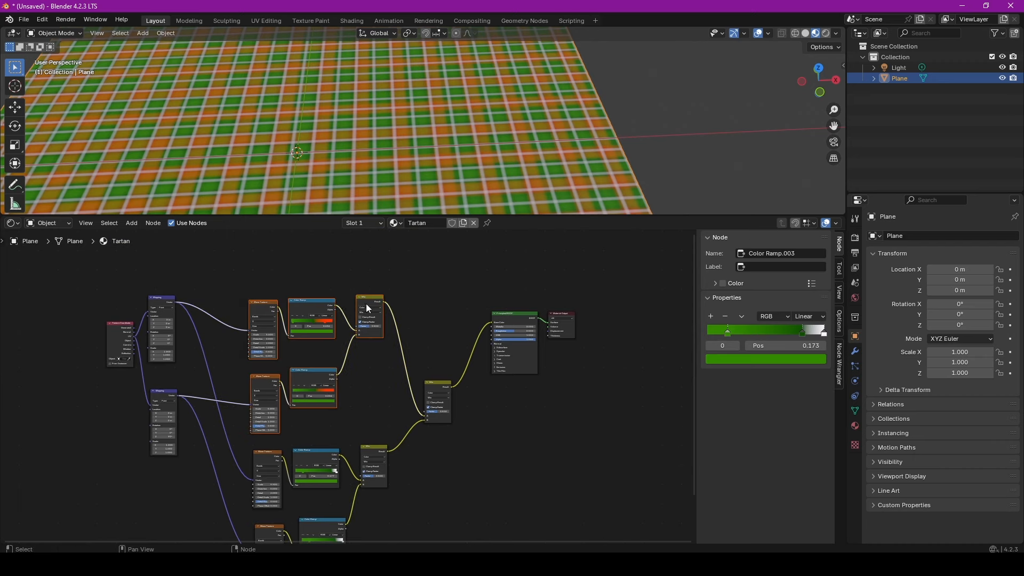
drag(366, 303, 306, 411)
scroll(300, 356, up, 2)
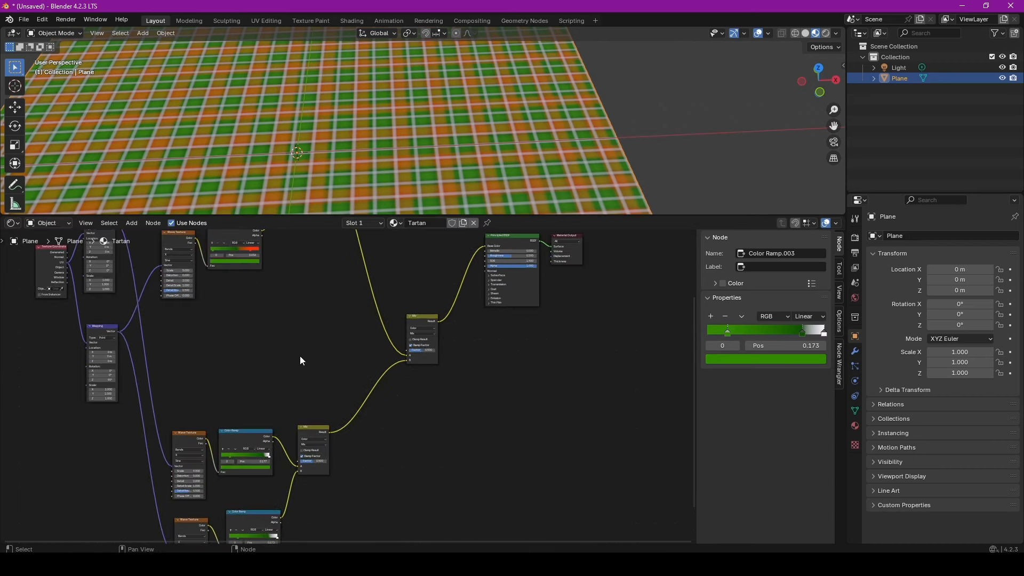
Step: Add a Noise Texture and a Color Ramp beside it in the gap between the two stripe groups
scroll(300, 356, up, 2)
key(shift+a)
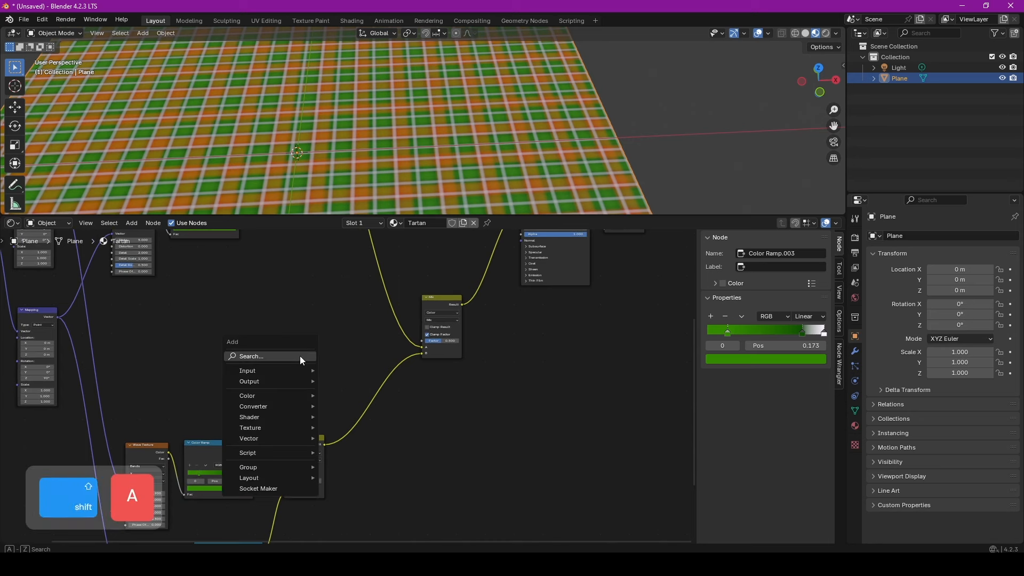
text(nois)
key(Return)
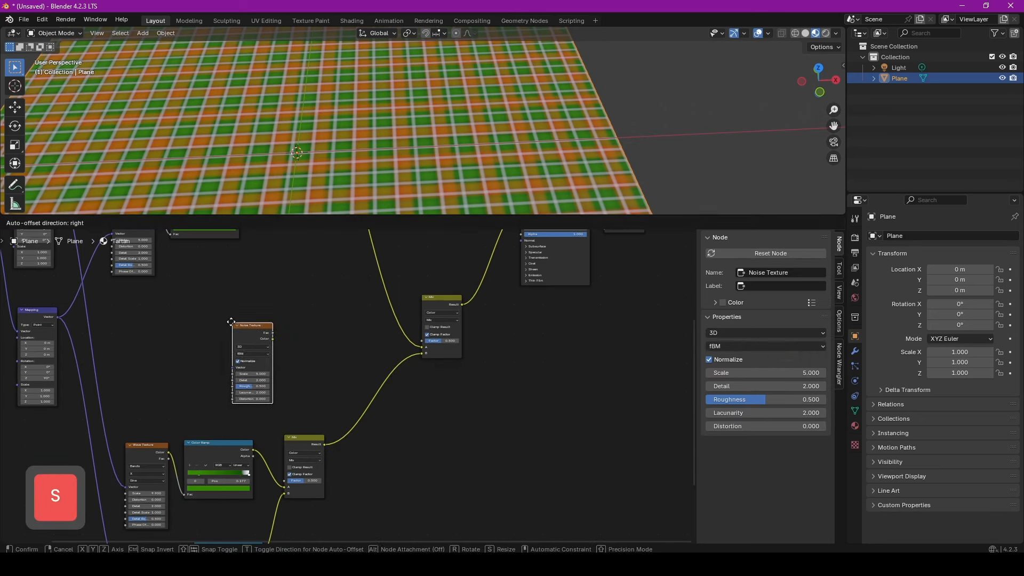
click(216, 293)
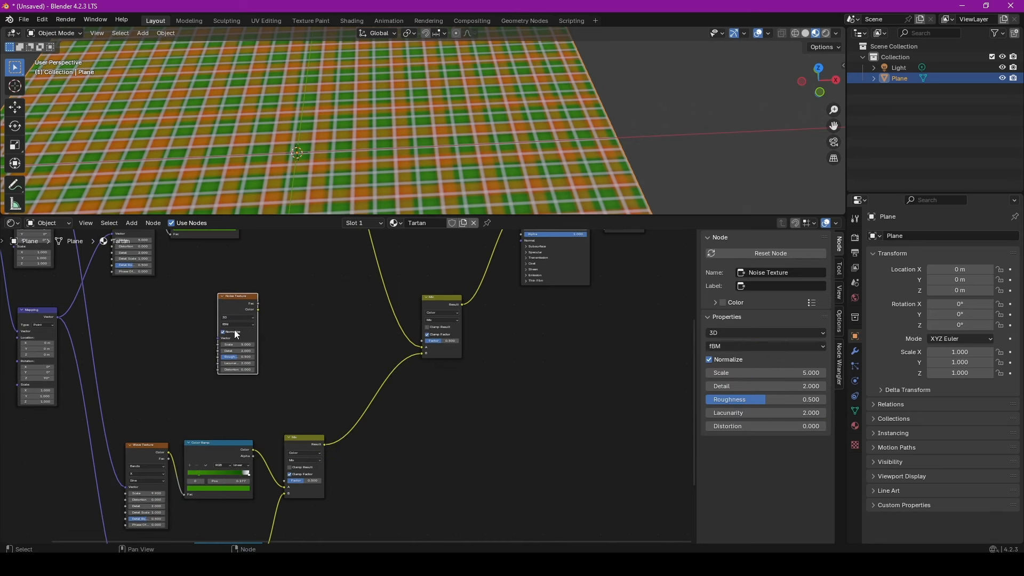
key(shift+a)
text(co)
key(Down)
key(Return)
click(318, 316)
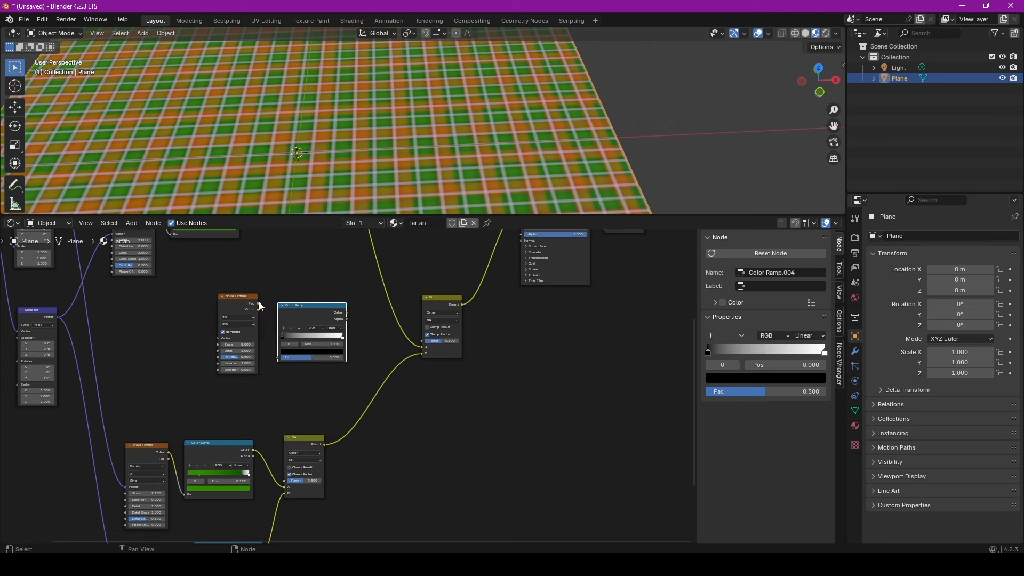
Step: Link the Noise Fac to the new Color Ramp and its Color to the final Mix's Factor, with the white stop at 0.832
drag(258, 309, 264, 313)
drag(277, 360, 279, 360)
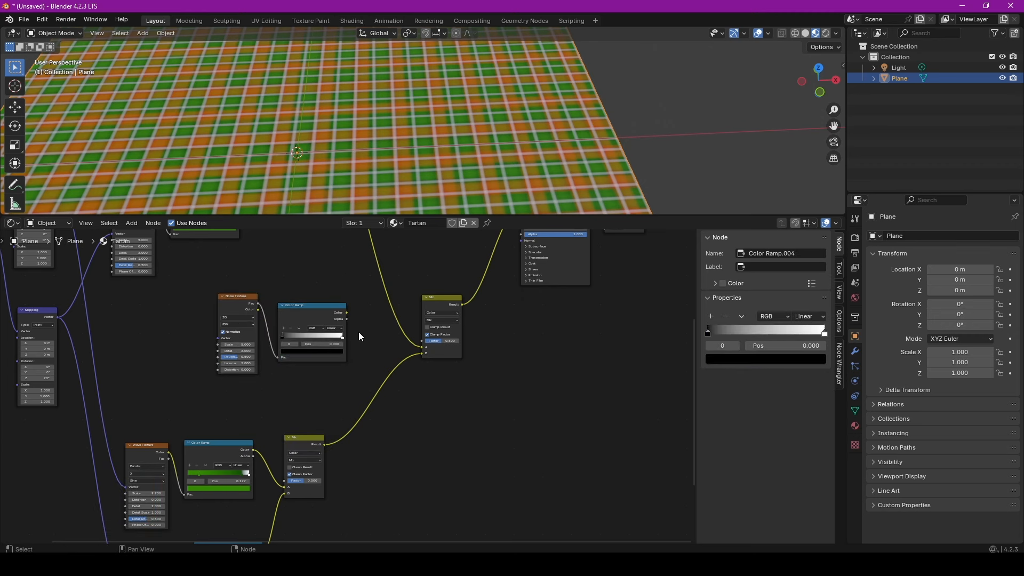
scroll(358, 332, up, 2)
drag(362, 306, 491, 348)
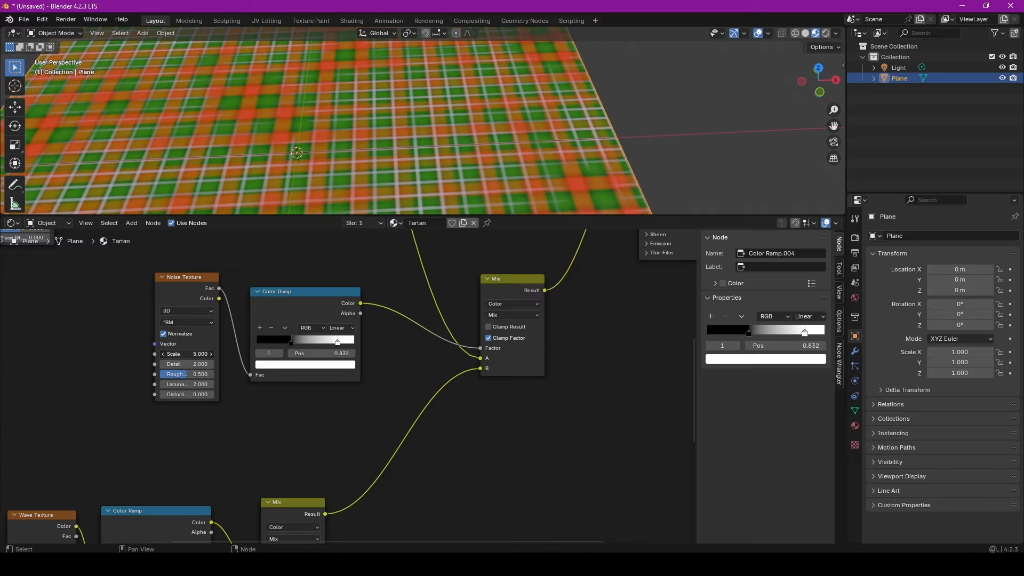
Step: Raise the Noise Texture's Scale, Detail and Roughness to give the stripe blend a fine fabric grain
drag(186, 353, 272, 353)
scroll(271, 151, up, 4)
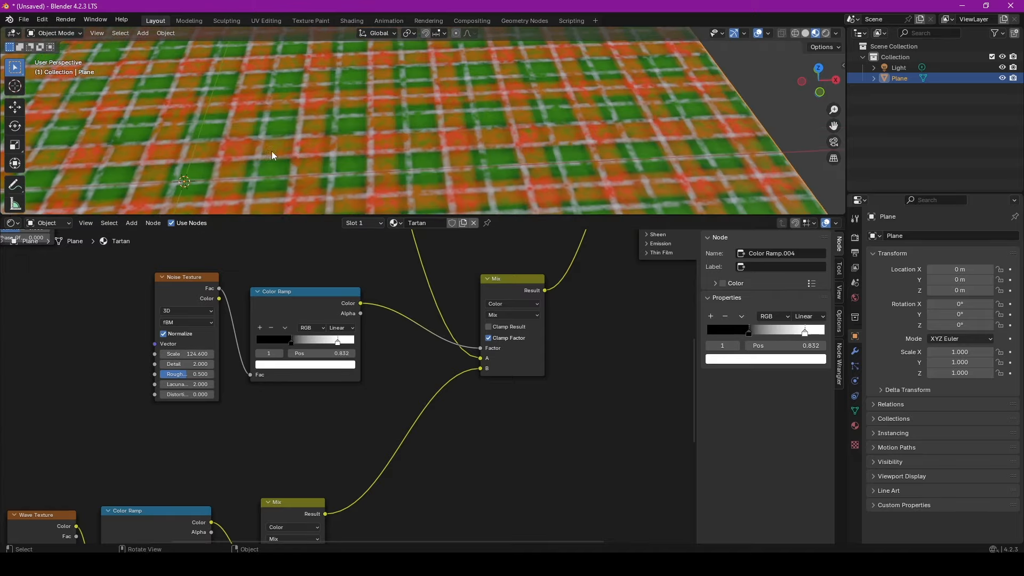
middle_drag(271, 152, 287, 97)
drag(187, 364, 235, 364)
drag(192, 374, 213, 353)
drag(198, 364, 190, 364)
drag(192, 374, 196, 374)
scroll(254, 147, up, 7)
middle_drag(255, 147, 278, 133)
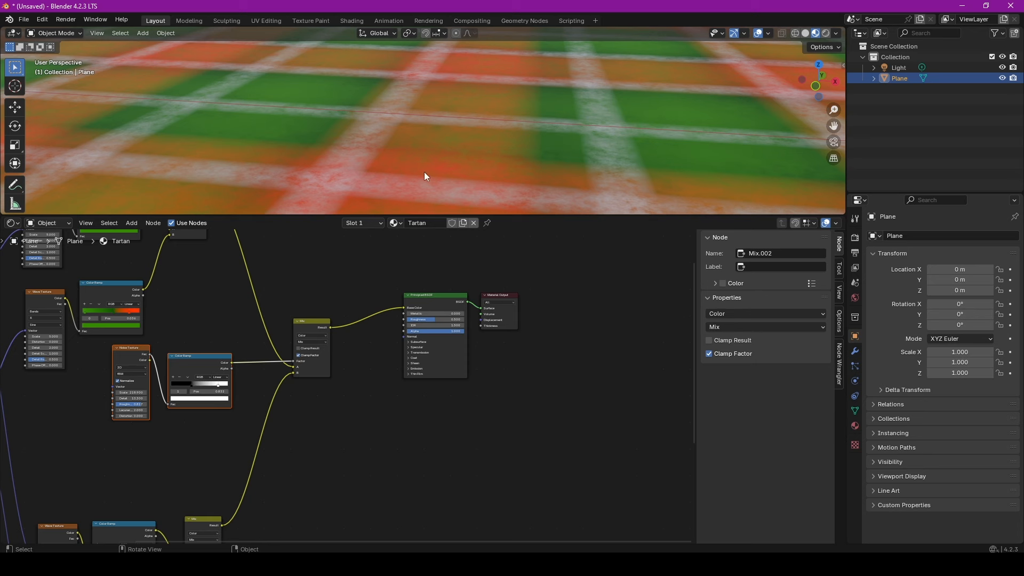
Step: Move the Principled BSDF and Material Output farther from the final Mix node to make room for bump nodes
drag(377, 263, 515, 325)
scroll(449, 370, up, 3)
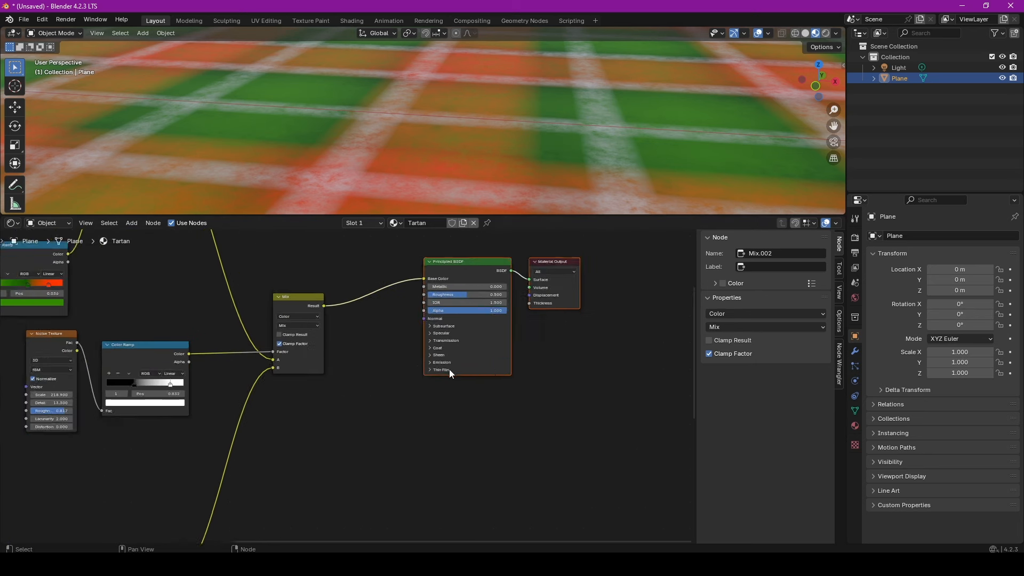
scroll(451, 366, up, 2)
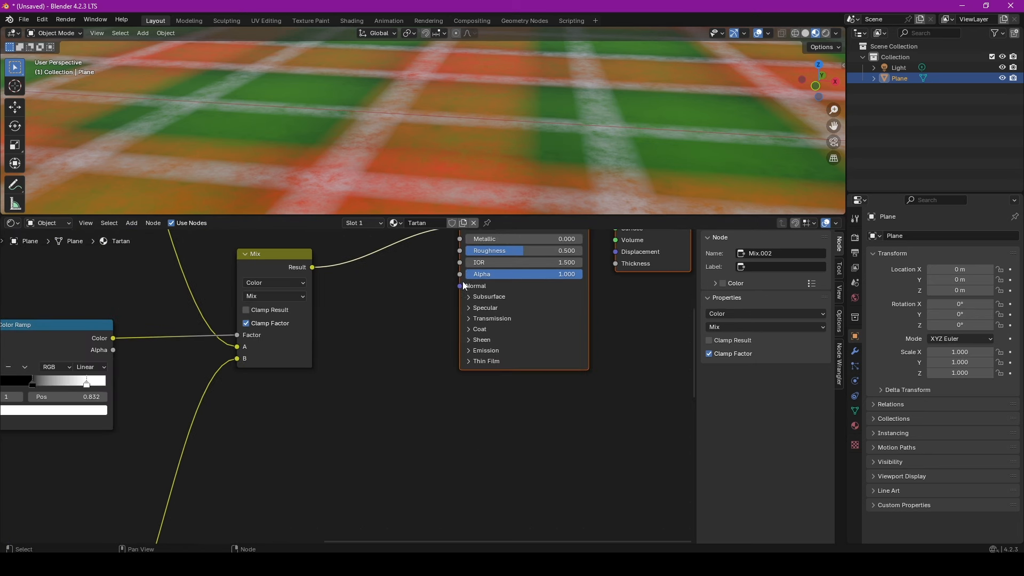
middle_drag(455, 280, 432, 362)
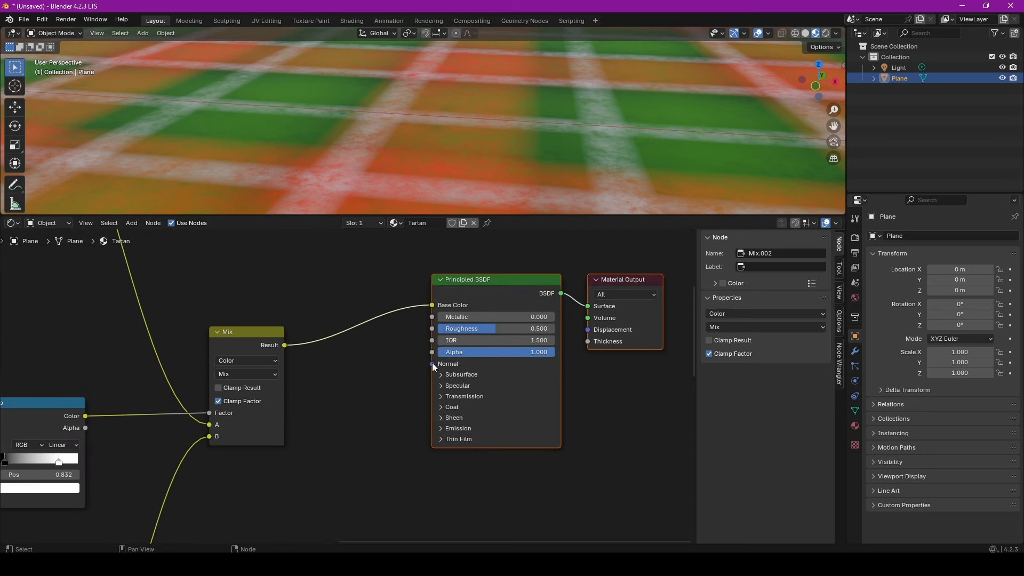
scroll(432, 363, down, 3)
drag(446, 333, 539, 339)
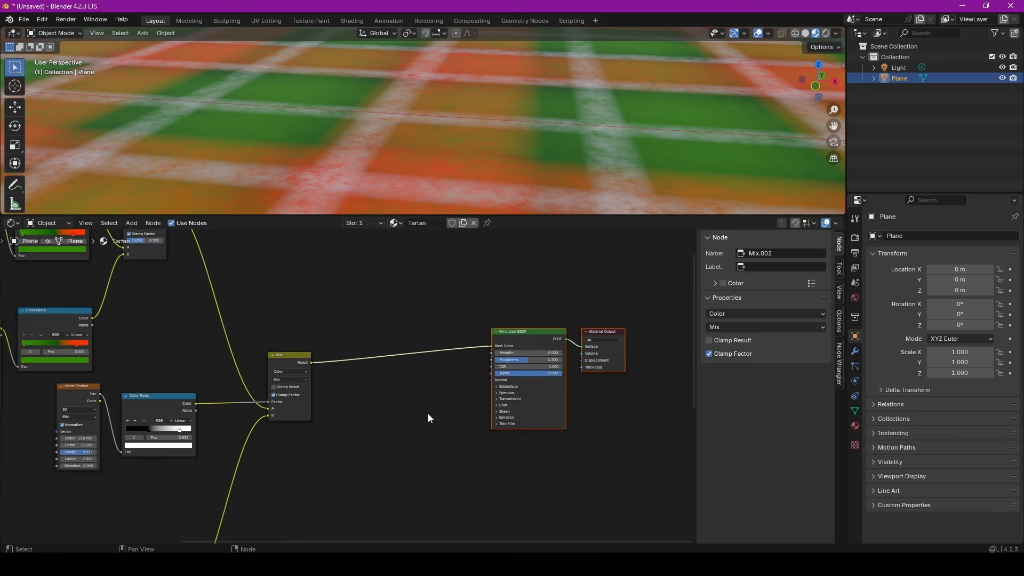
Step: Add a Normal Map node and a Bump node between the final Mix and the Principled BSDF
key(shift+a)
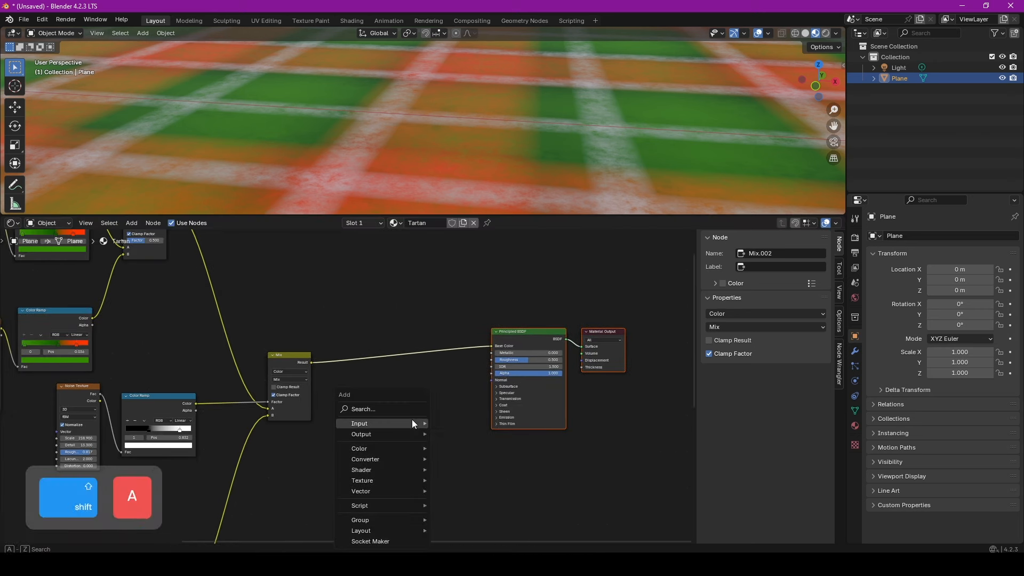
mouse_move(412, 421)
text(nor)
click(448, 450)
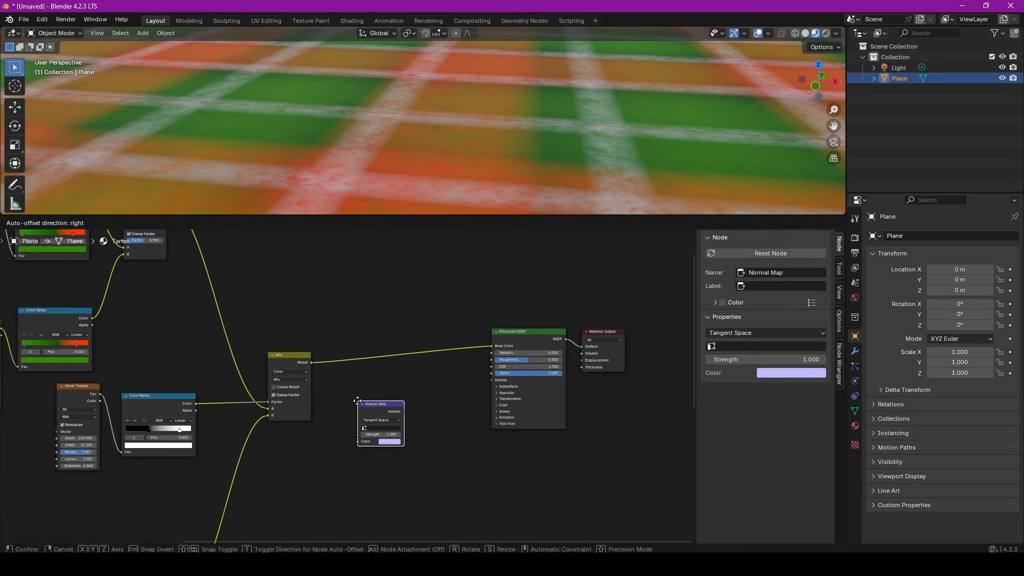
click(350, 395)
key(shift)
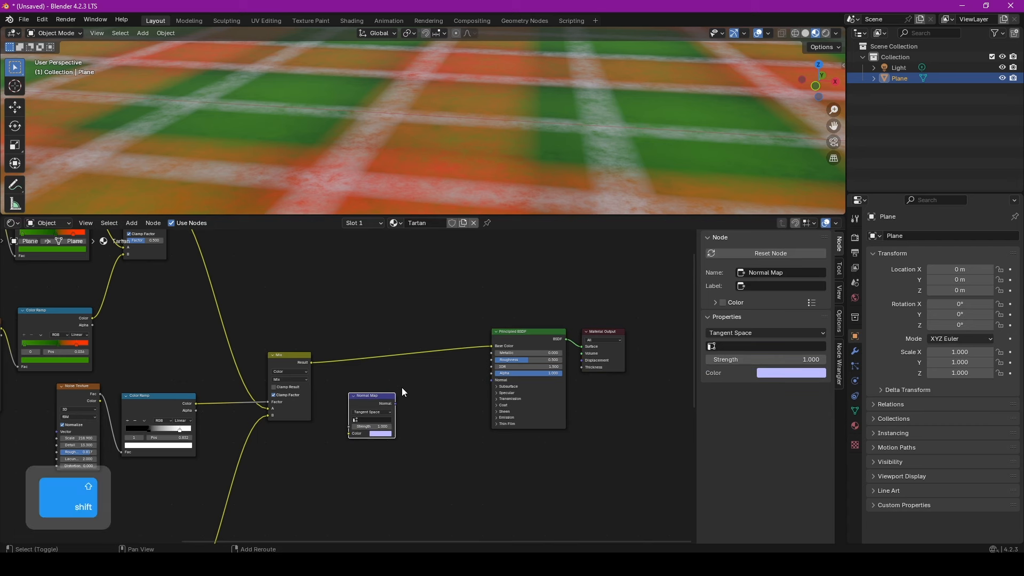
key(shift+a)
text(bump)
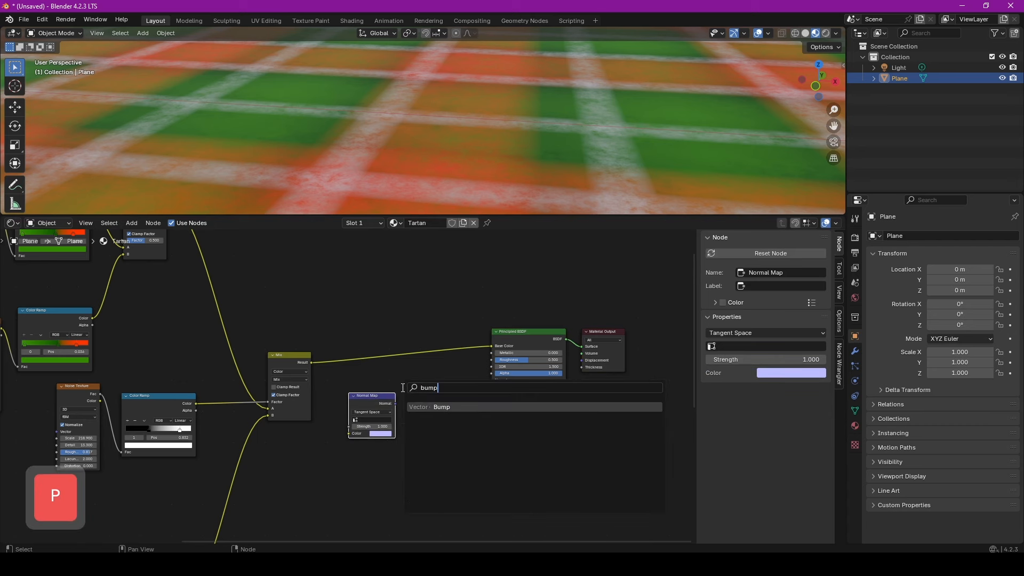
click(433, 406)
click(415, 386)
Step: Connect the Mix Result to the Normal Map's Color, its Normal to the Bump's Height, and the Bump's Normal to the Principled BSDF's Normal
scroll(447, 431, up, 6)
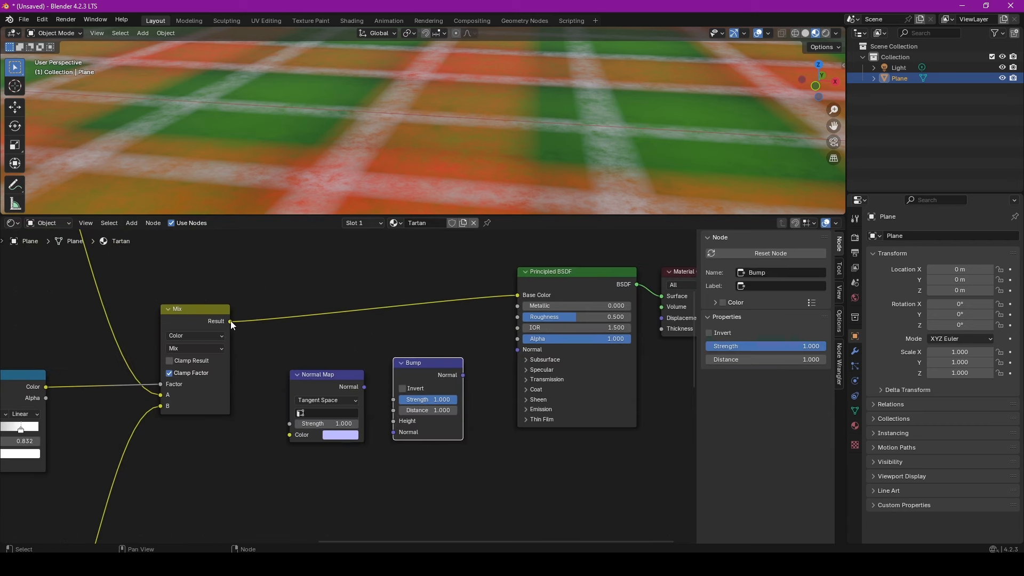
drag(230, 321, 291, 436)
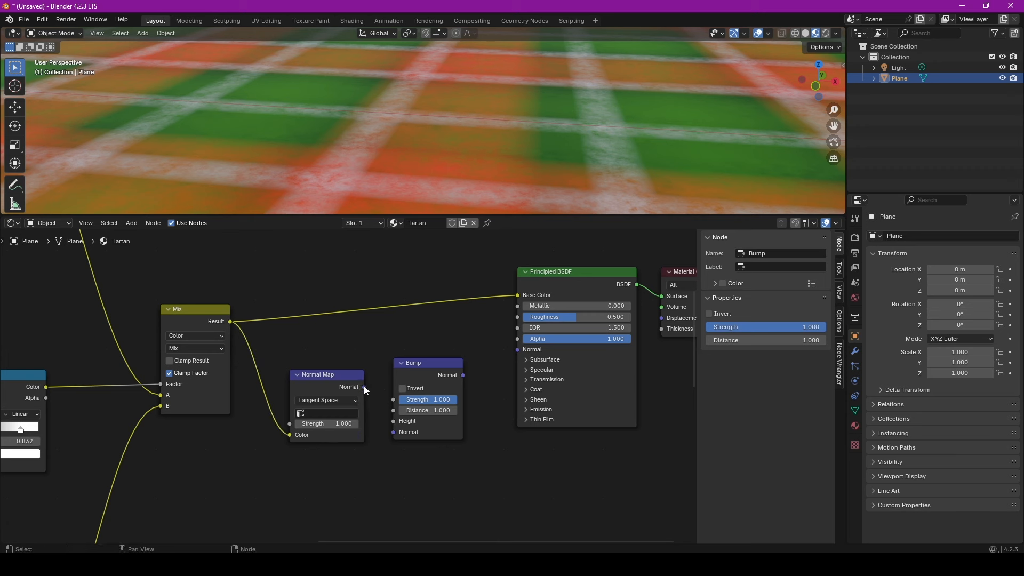
drag(367, 386, 392, 421)
drag(463, 375, 518, 350)
Step: Set the Normal Map strength to 0.1, the Bump strength to 0.817 and the Bump distance to 1.9
middle_drag(468, 120, 474, 123)
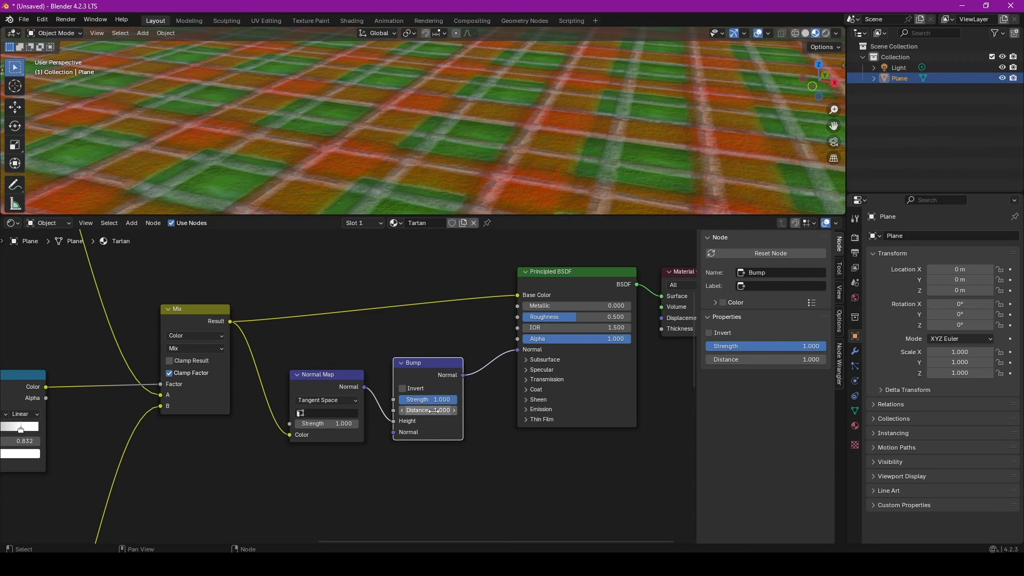
drag(426, 400, 399, 399)
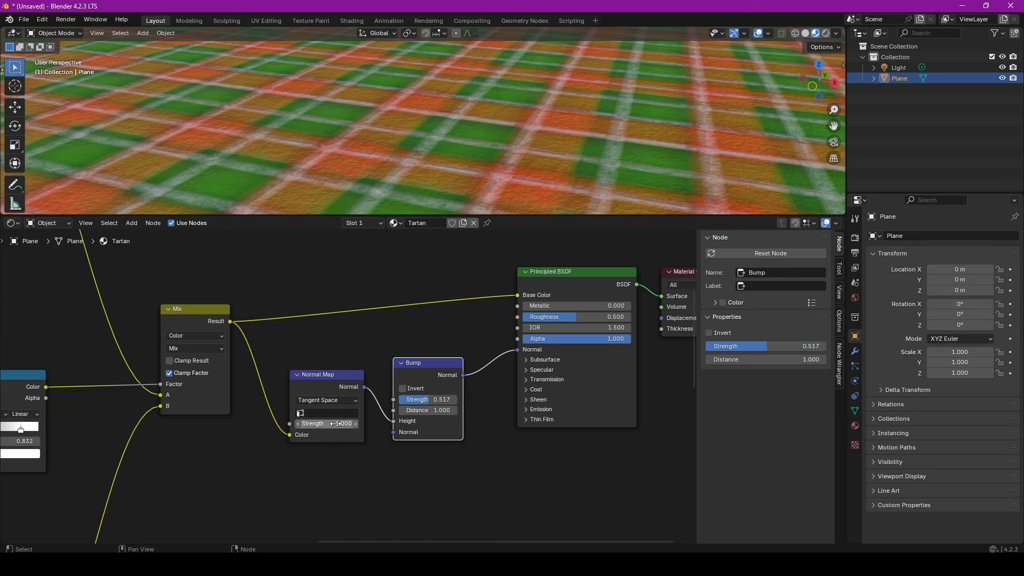
drag(331, 424, 288, 424)
shift+middle_drag(407, 156, 321, 156)
middle_drag(322, 157, 322, 151)
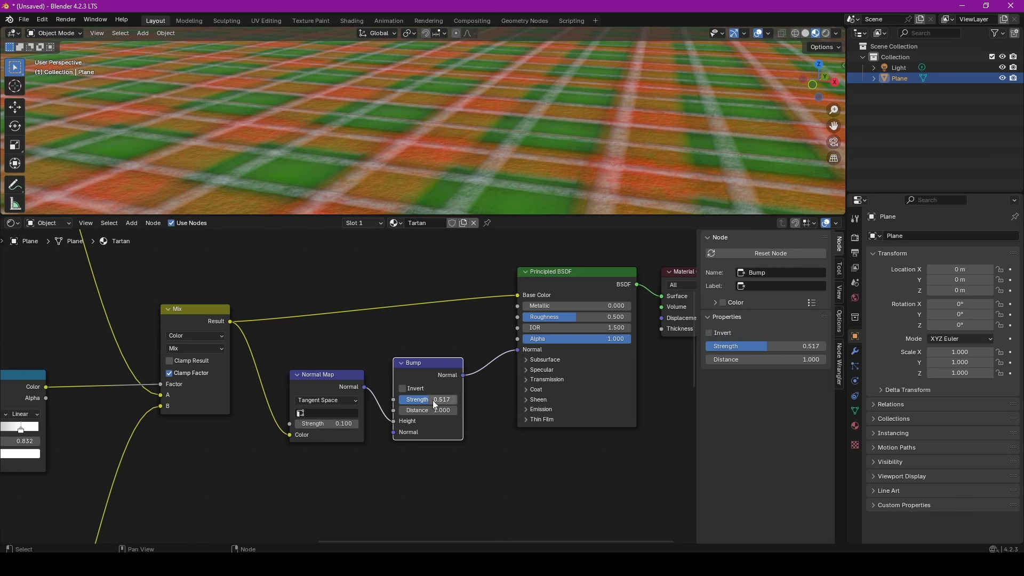
drag(433, 402, 450, 401)
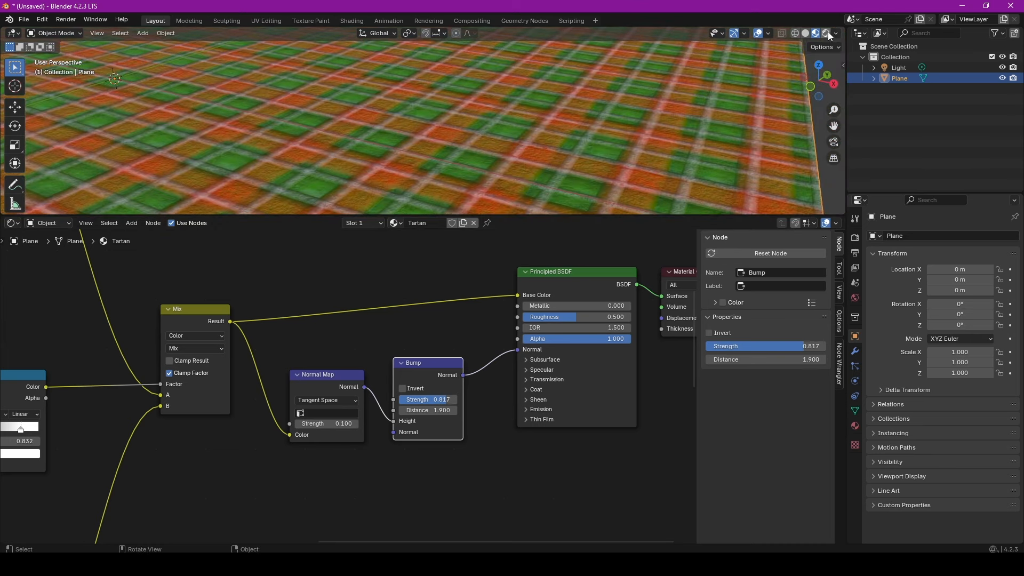
Step: Switch the 3D viewport to rendered shading and enlarge it to show the whole plane
click(827, 32)
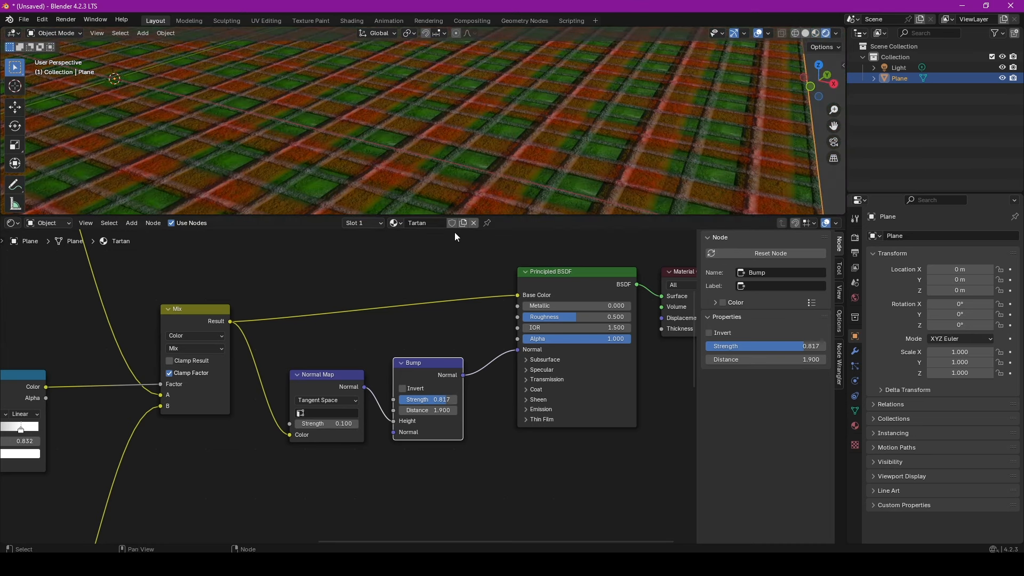
drag(507, 217, 502, 292)
scroll(415, 126, down, 8)
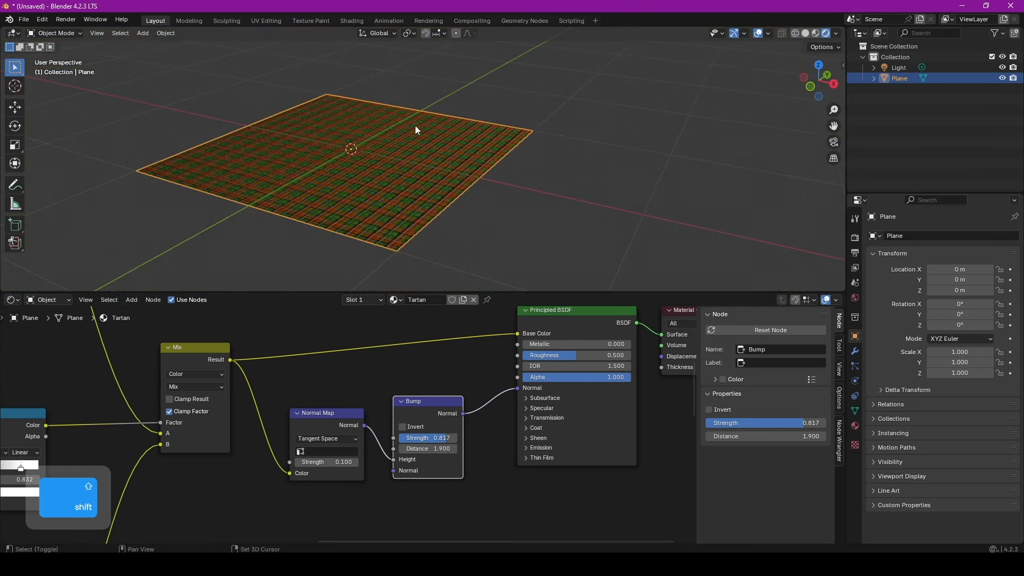
shift+middle_drag(424, 103, 397, 190)
Step: Select the Light and move it to illuminate the tartan plane more brightly
scroll(412, 153, down, 4)
scroll(397, 190, down, 1)
click(899, 68)
shift+middle_drag(604, 116, 570, 130)
scroll(567, 203, down, 2)
key(g)
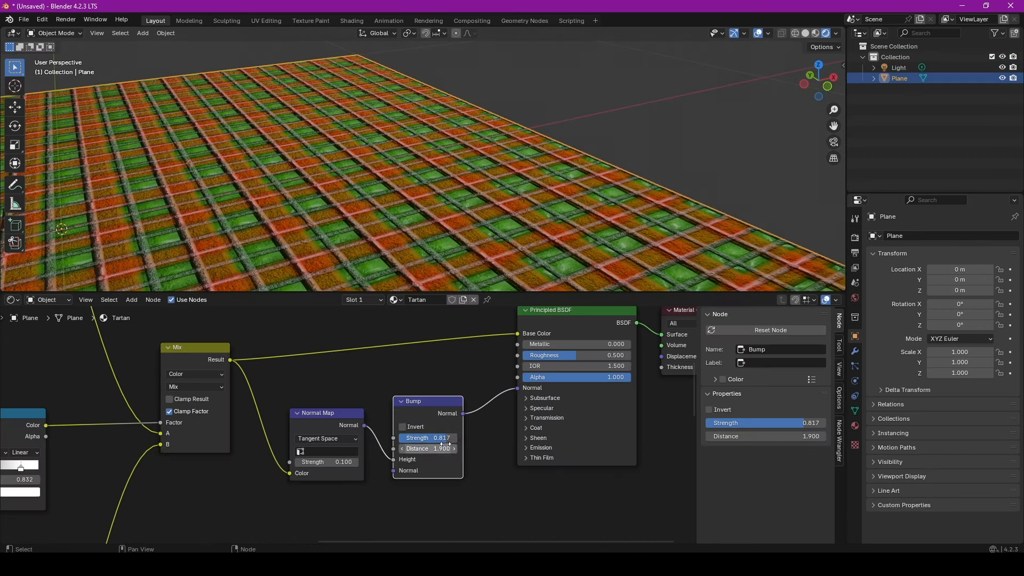
Step: Set the Bump node's strength to 0.592 and its distance to 0.8
drag(440, 439, 426, 439)
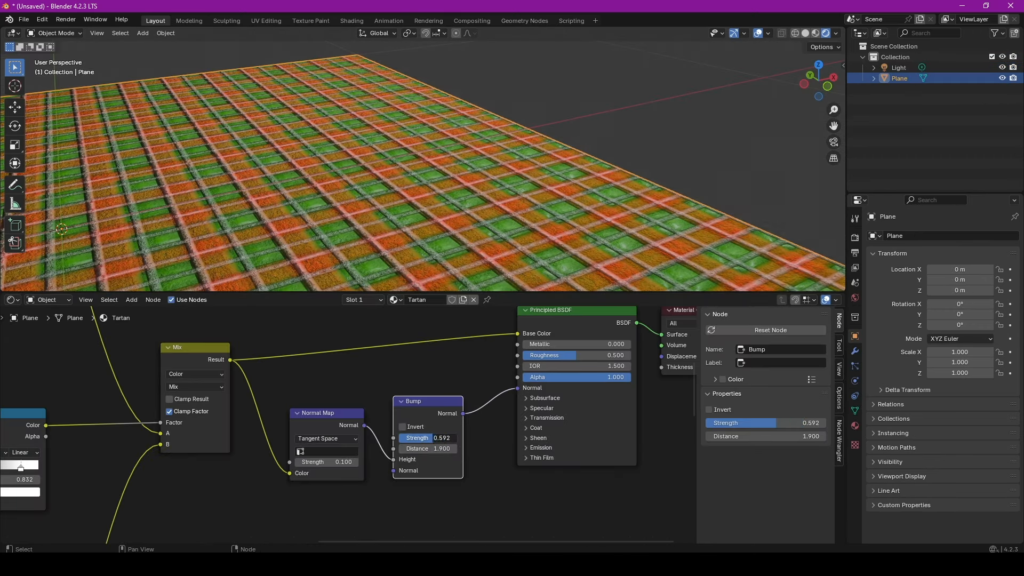
shift+middle_drag(494, 172, 382, 177)
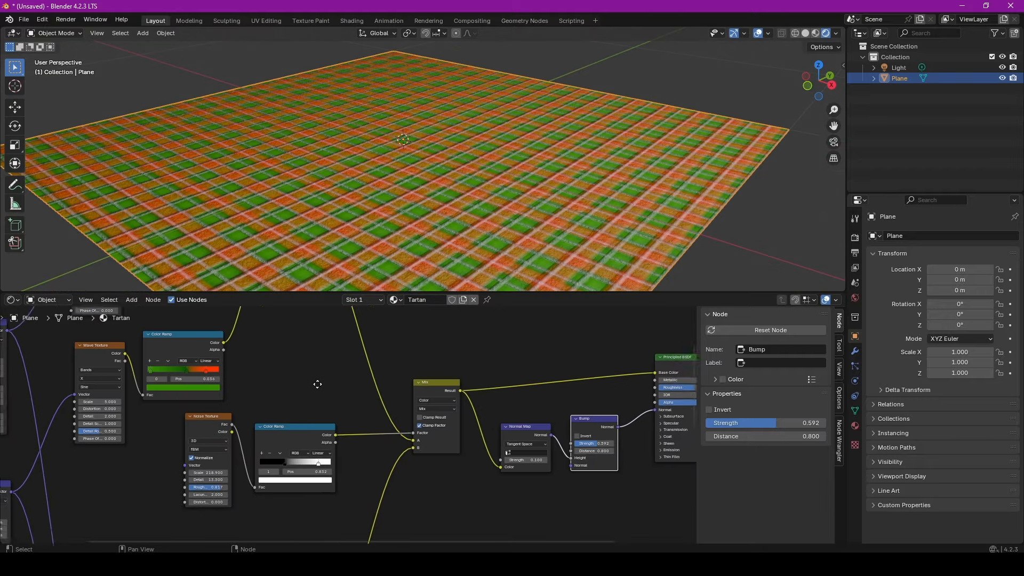
Step: In the first stripe layer's Color Ramp, move the dark green stop closer to the red stop and place the light green stop at position 0
middle_drag(310, 382, 371, 399)
scroll(336, 410, up, 3)
middle_drag(306, 393, 374, 417)
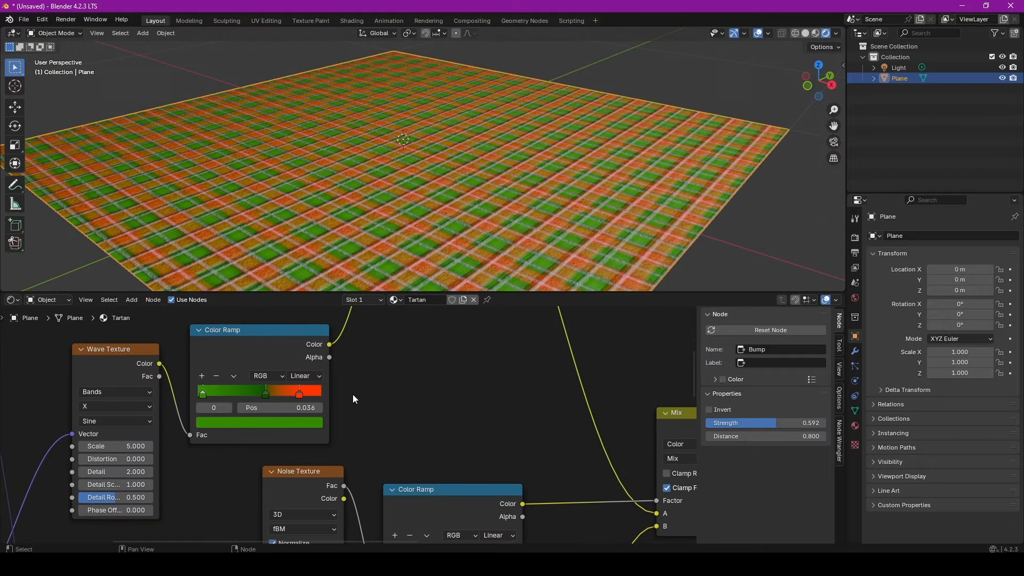
scroll(353, 397, down, 1)
middle_drag(359, 354, 373, 473)
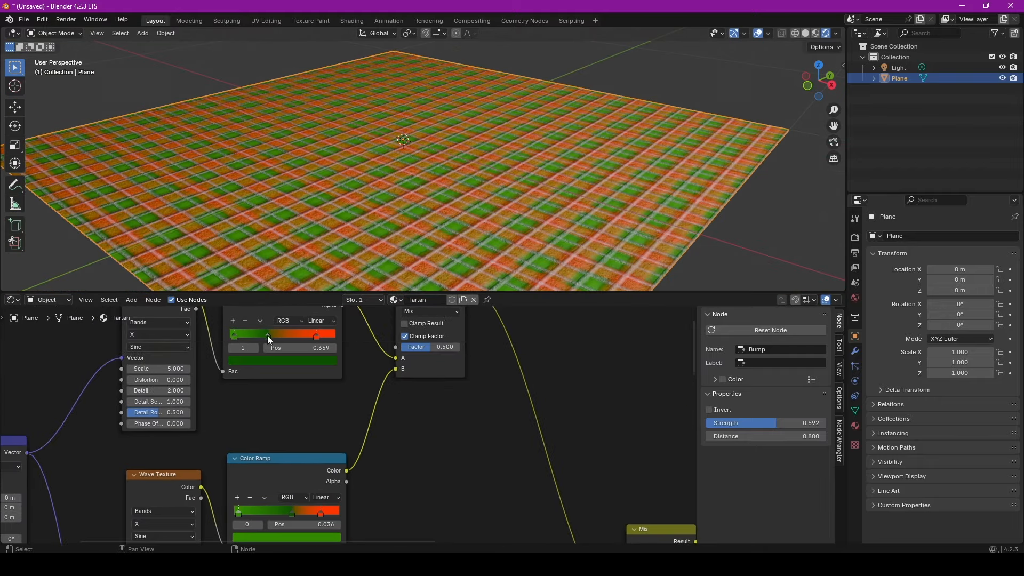
drag(289, 337, 296, 338)
drag(235, 337, 280, 337)
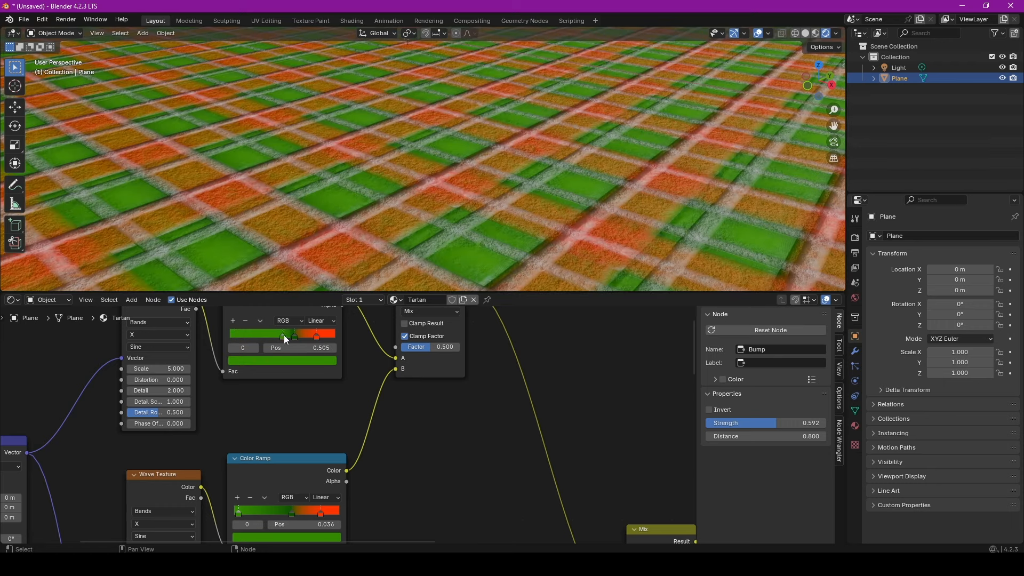
drag(283, 335, 229, 336)
Step: Set the light green stop of the second stripe layer's Color Ramp to position 0, then enlarge the node editor to show the whole node tree
scroll(313, 443, down, 2)
middle_drag(313, 443, 322, 320)
scroll(342, 408, up, 2)
middle_drag(306, 528, 295, 407)
scroll(287, 233, down, 5)
shift+middle_drag(288, 229, 332, 193)
mouse_move(331, 194)
shift+middle_down()
mouse_move(321, 158)
mouse_move(338, 175)
shift+middle_up()
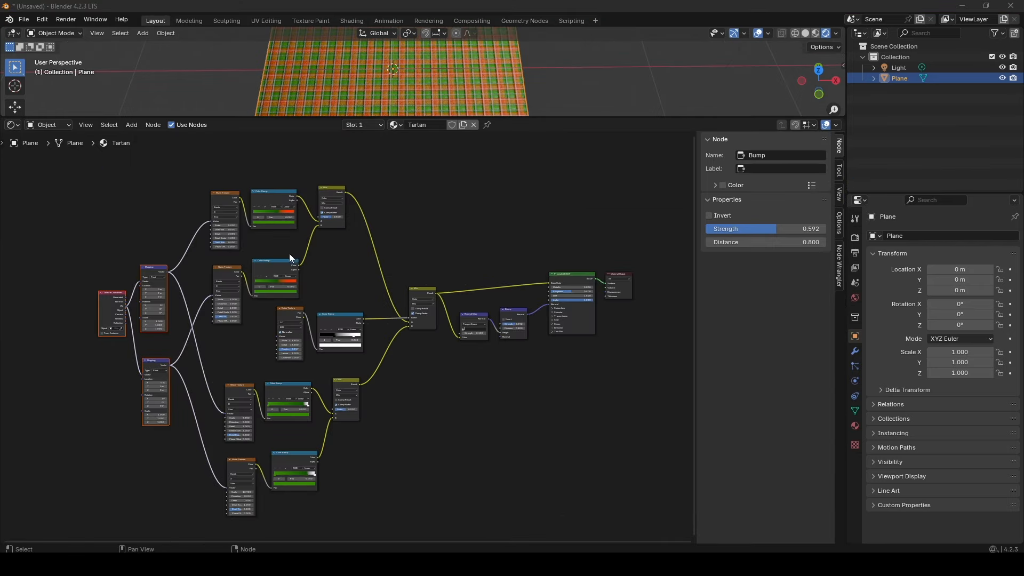
Step: Join the two upper Wave Texture and Color Ramp chains with their Mix node in a frame, and move the frame clear of the noise nodes
scroll(311, 283, up, 5)
shift+middle_drag(311, 283, 383, 356)
scroll(350, 367, up, 2)
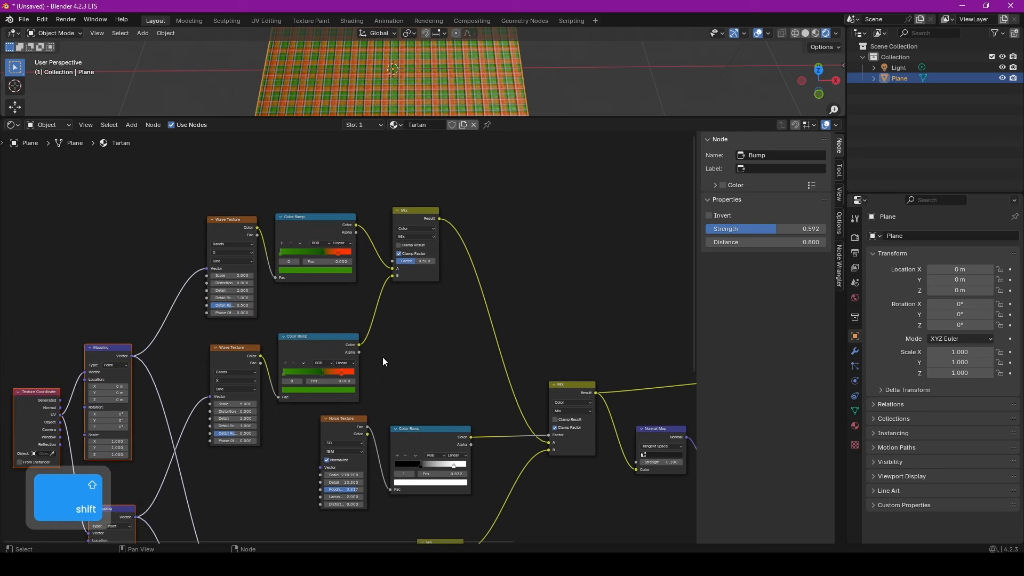
drag(183, 181, 445, 393)
key(ctrl)
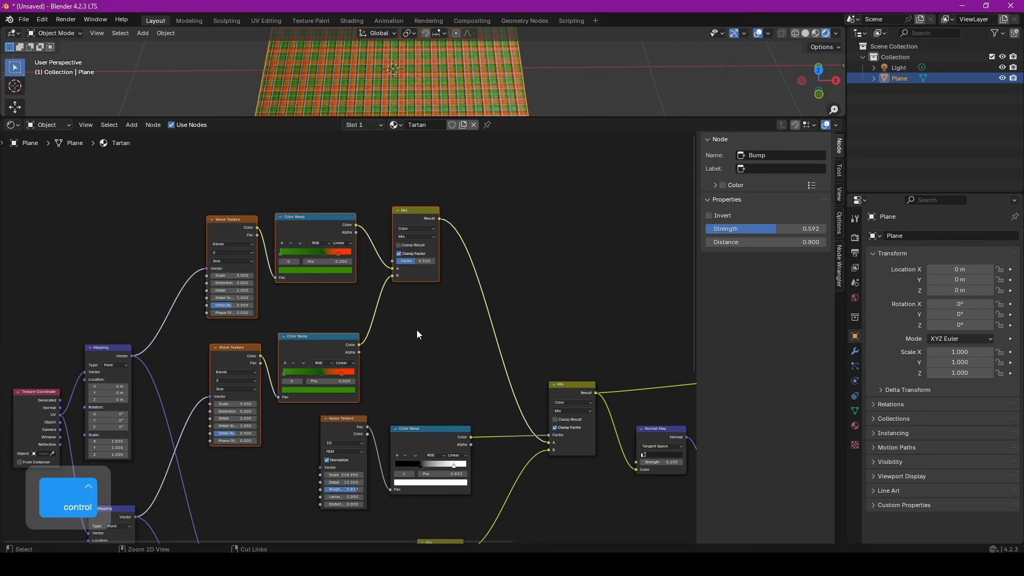
key(ctrl+j)
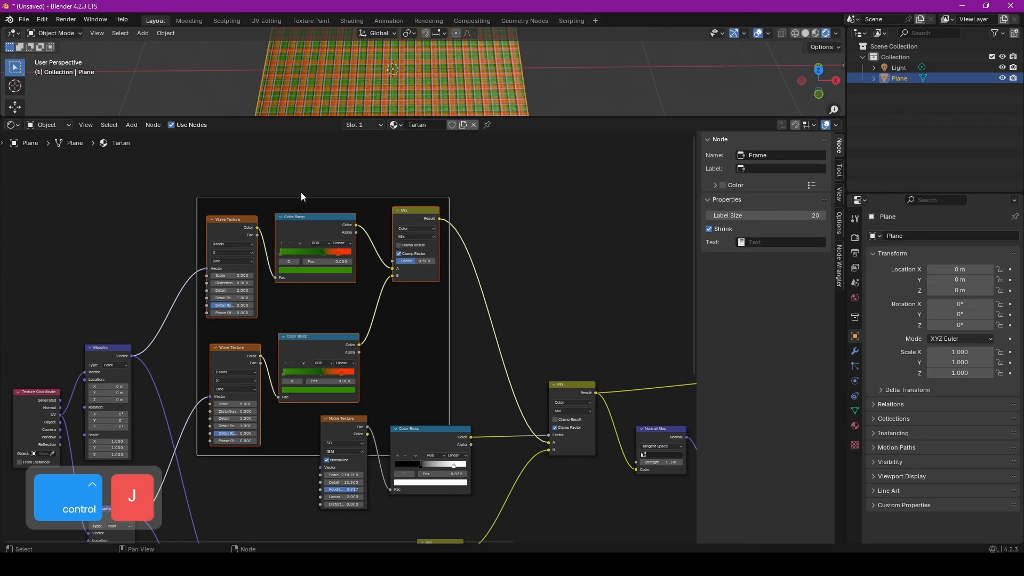
drag(301, 197, 269, 147)
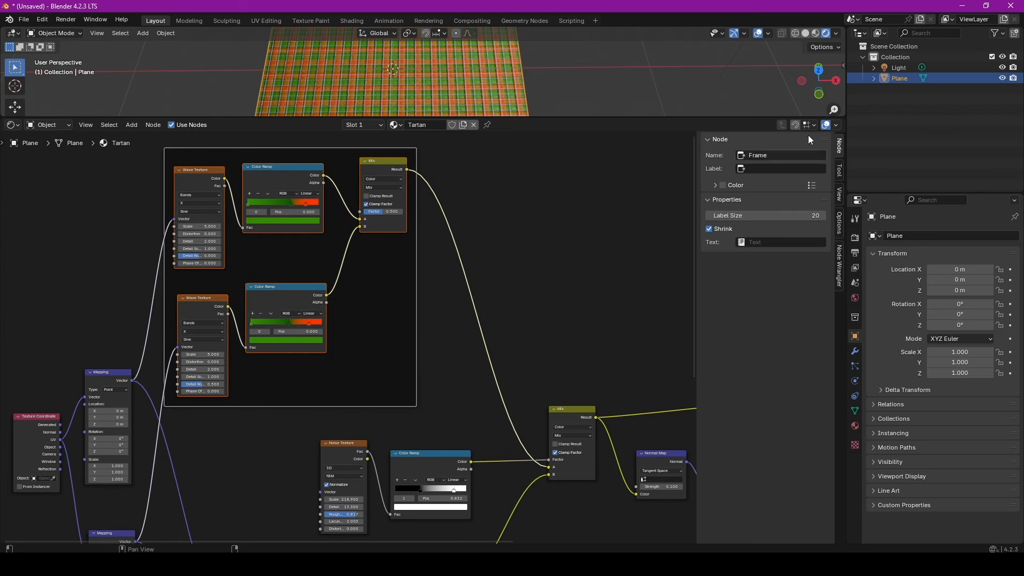
Step: Name and label the upper stripe frame "Cadrillage 1" and set its label size to 45
click(773, 155)
text(Cadrillage 1)
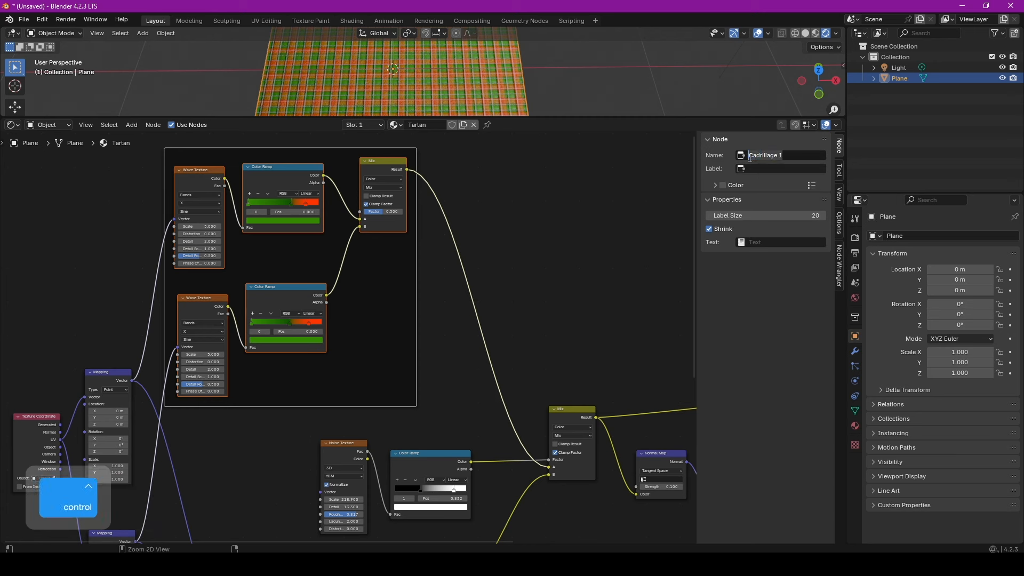
key(ctrl+c)
click(782, 168)
key(ctrl+v)
click(782, 181)
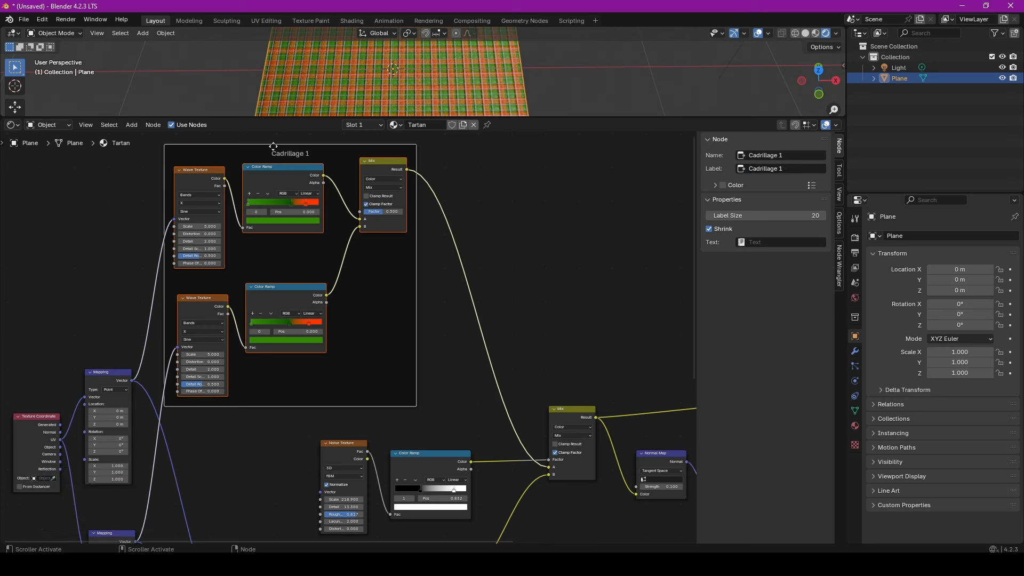
click(816, 216)
text(45)
key(Return)
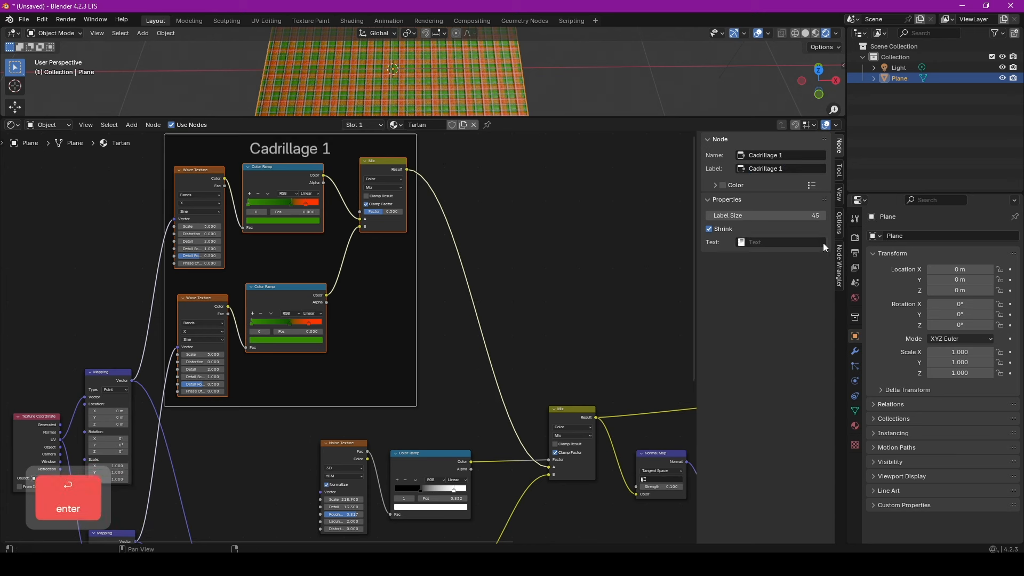
Step: Enable a custom colour for the Cadrillage 1 frame and make it dark red
click(724, 185)
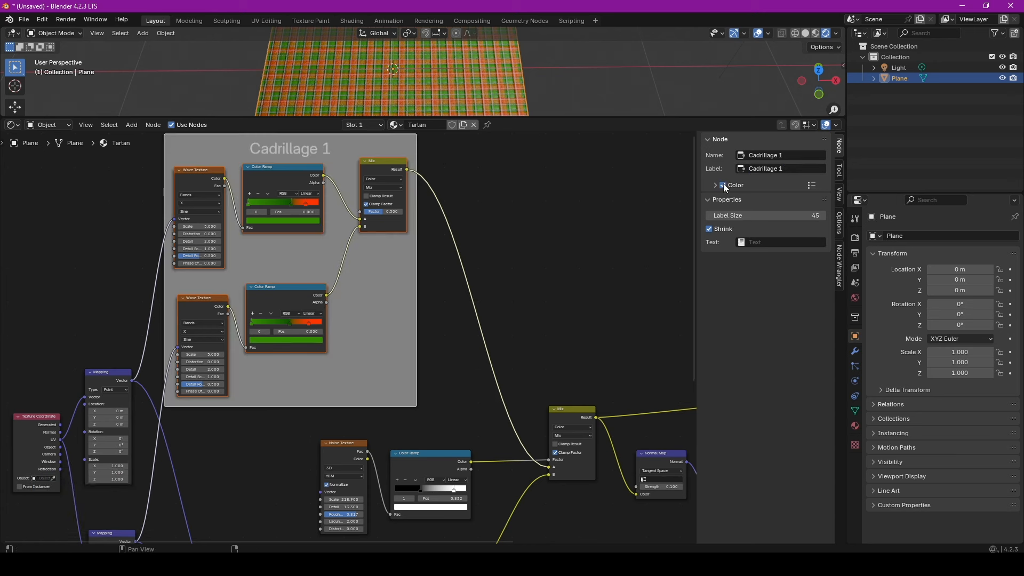
click(716, 186)
click(735, 201)
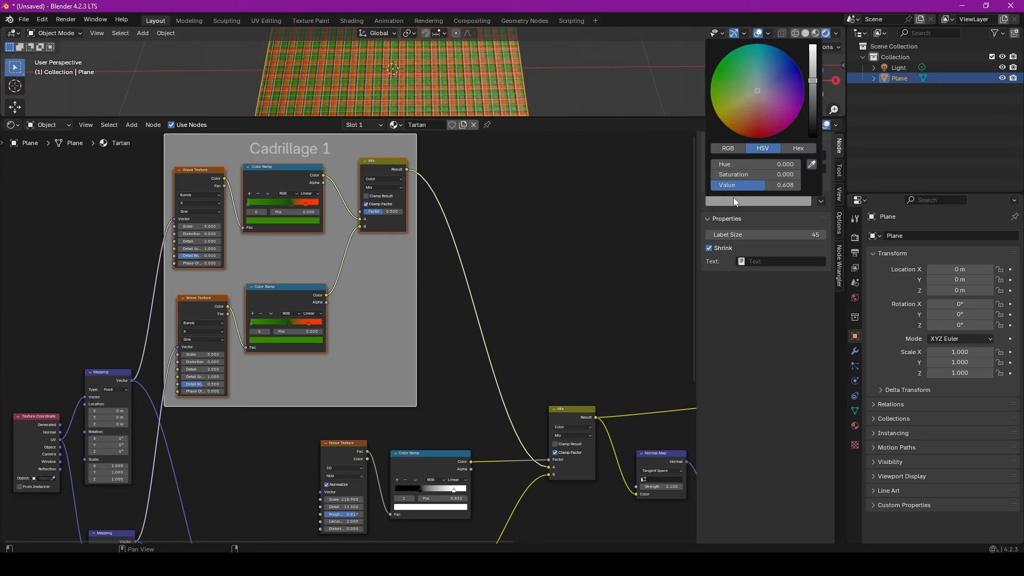
drag(761, 82, 757, 138)
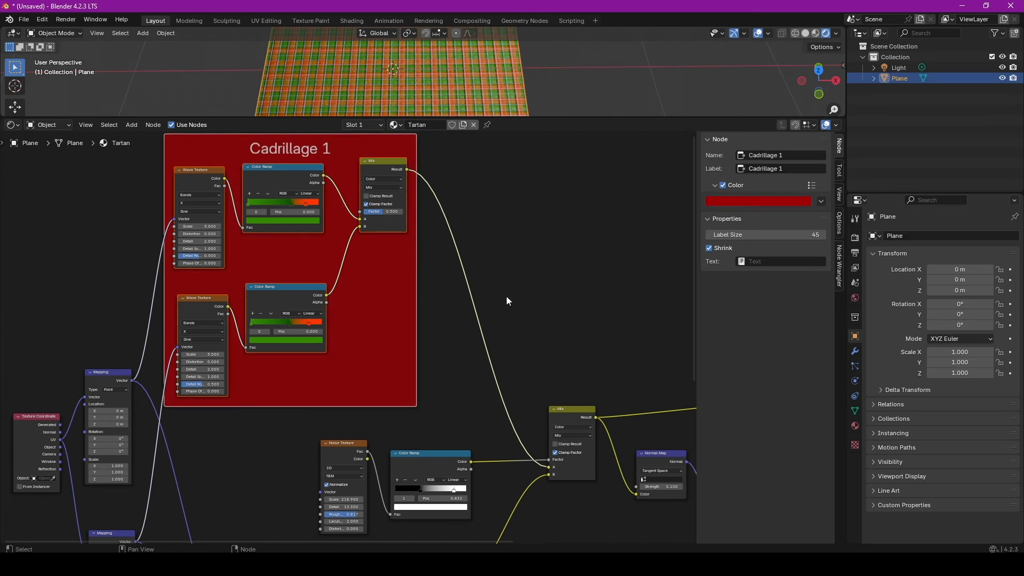
Step: Frame the lower stripe nodes with their Mix node, name and label the frame "Cadrillage 2", set label size 45 and colour it blue
scroll(507, 295, down, 1)
middle_drag(430, 500, 424, 237)
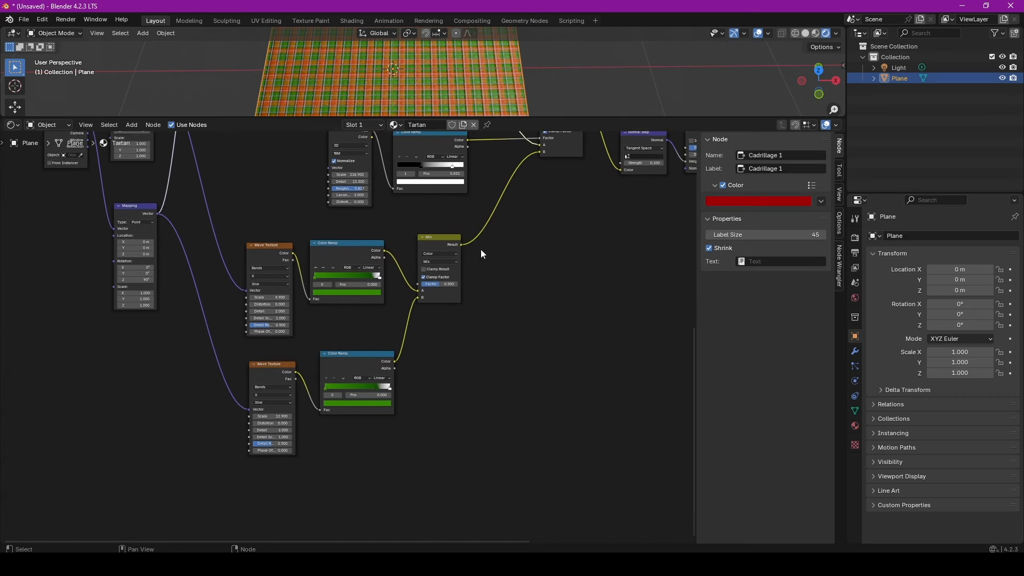
drag(227, 226, 497, 465)
key(ctrl+j)
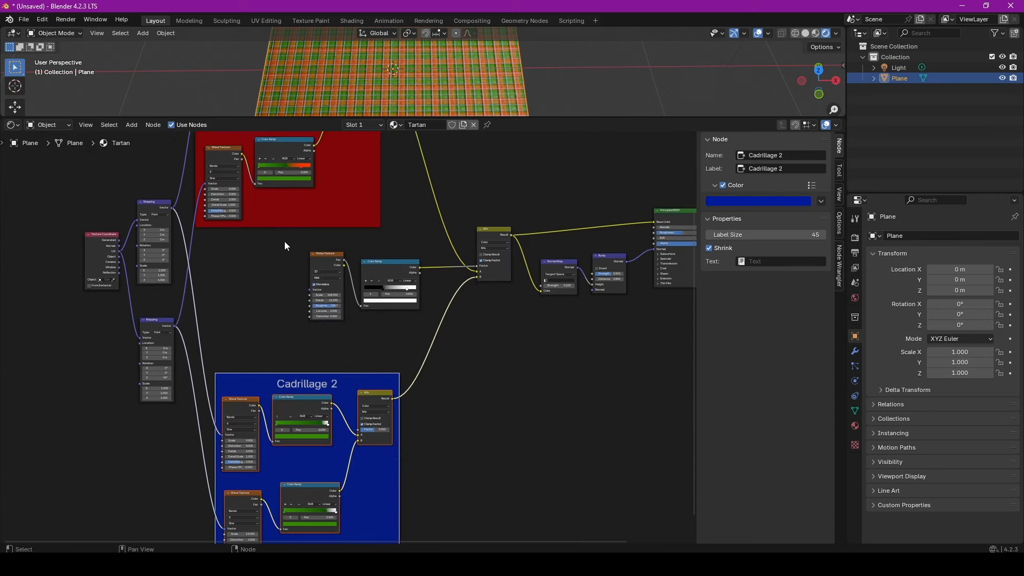
Step: Frame the Noise Texture and its Color Ramp, name and label the frame "Noise Factor", set label size 45 and colour it green
drag(285, 245, 434, 339)
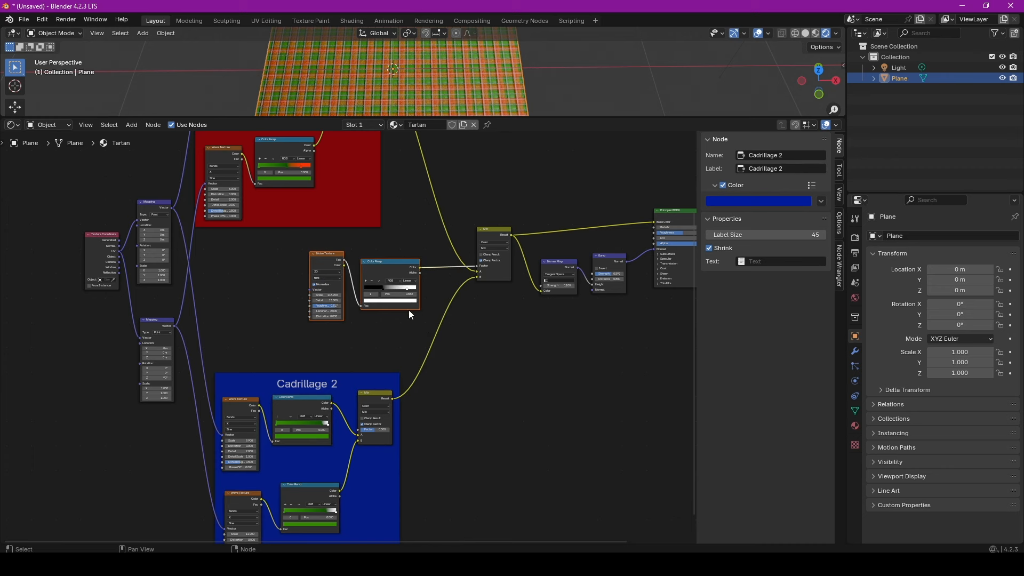
key(ctrl+j)
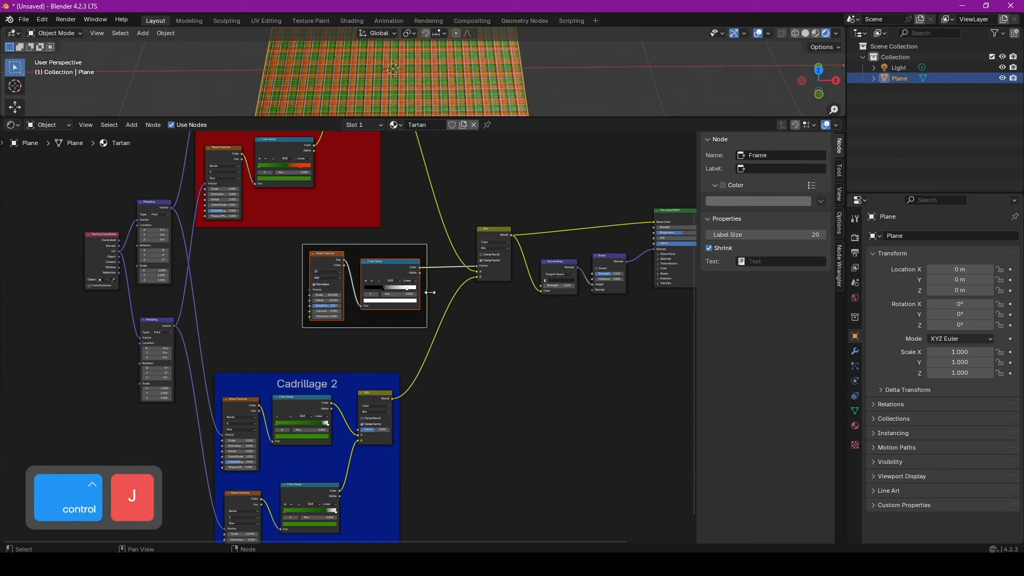
text(Noise Fac)
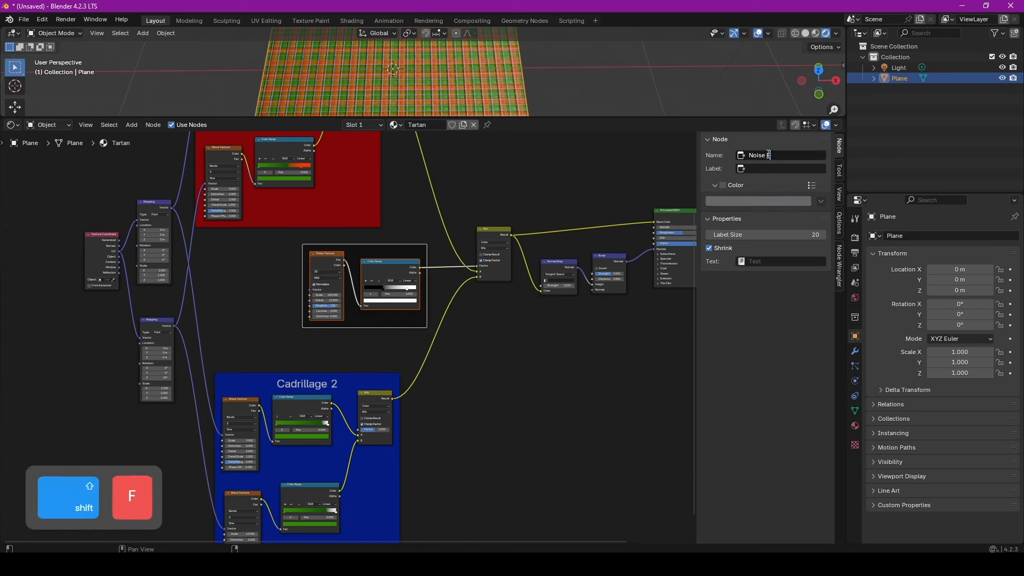
text(tor)
key(Return)
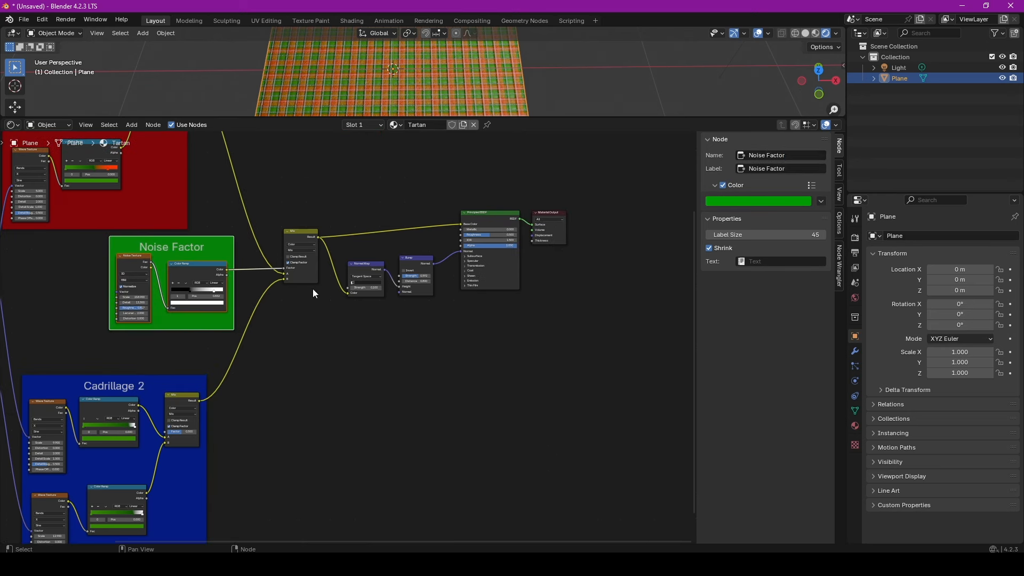
Step: Frame the Normal Map, Bump and Principled BSDF, name and label the frame "Surface Output", set label size 45 and colour it purple
drag(342, 194, 523, 353)
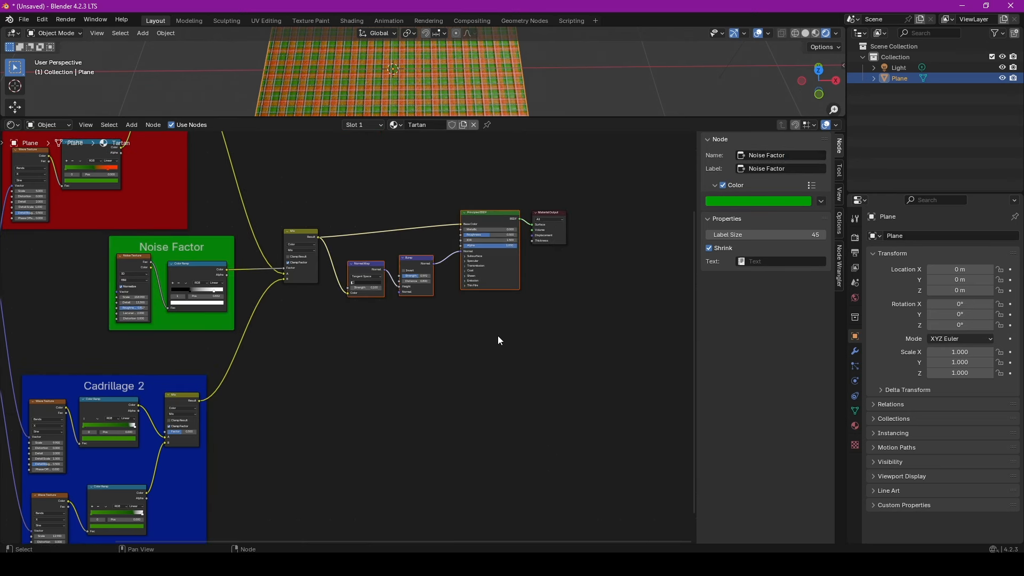
scroll(534, 216, up, 2)
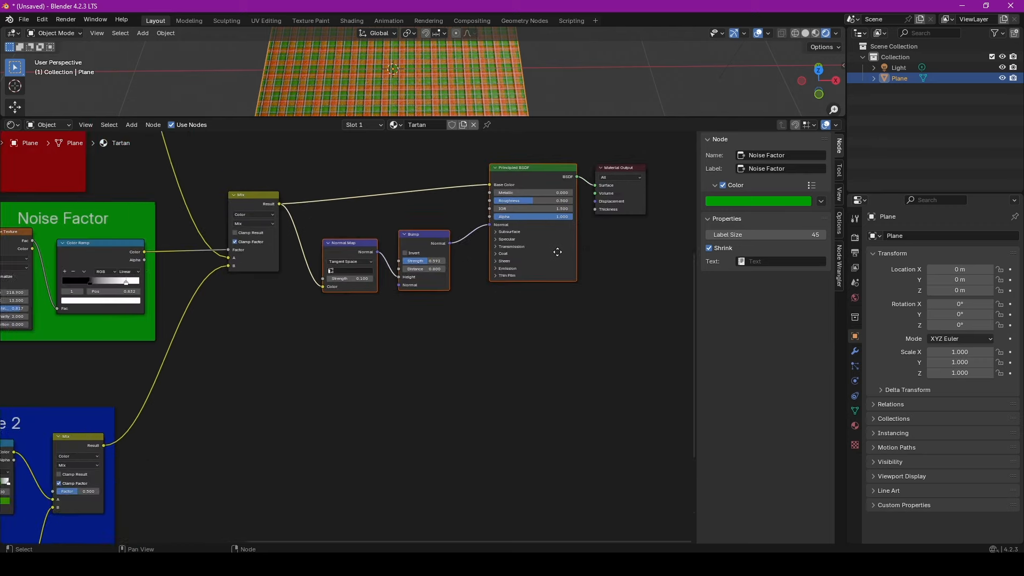
scroll(534, 218, up, 3)
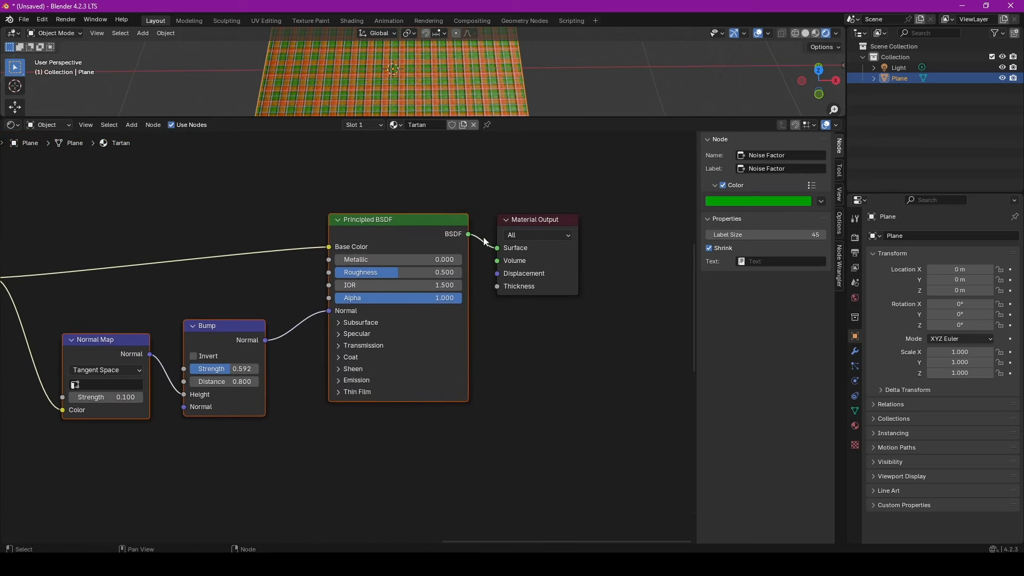
scroll(396, 303, down, 4)
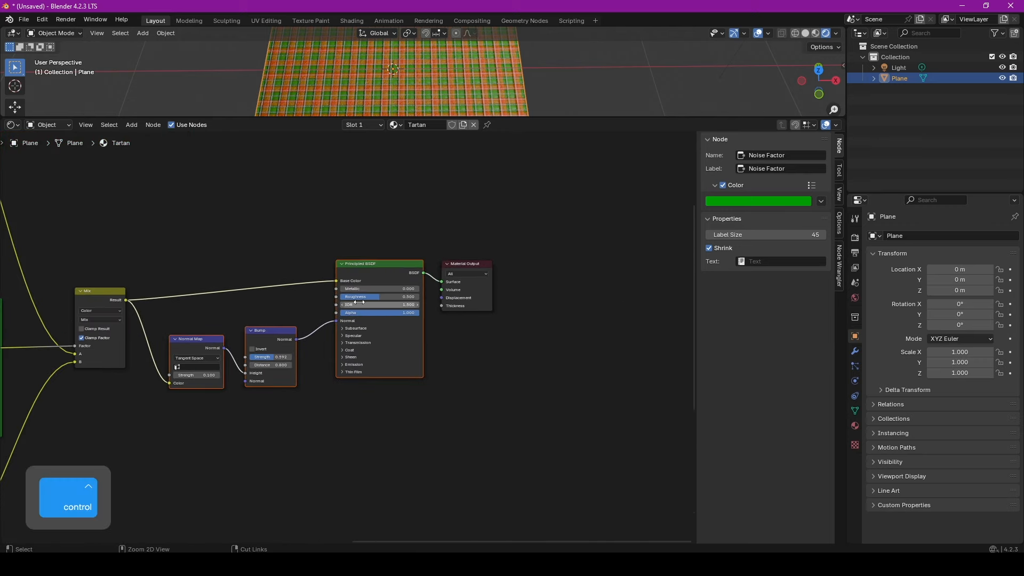
key(shift+p)
text(Surface )
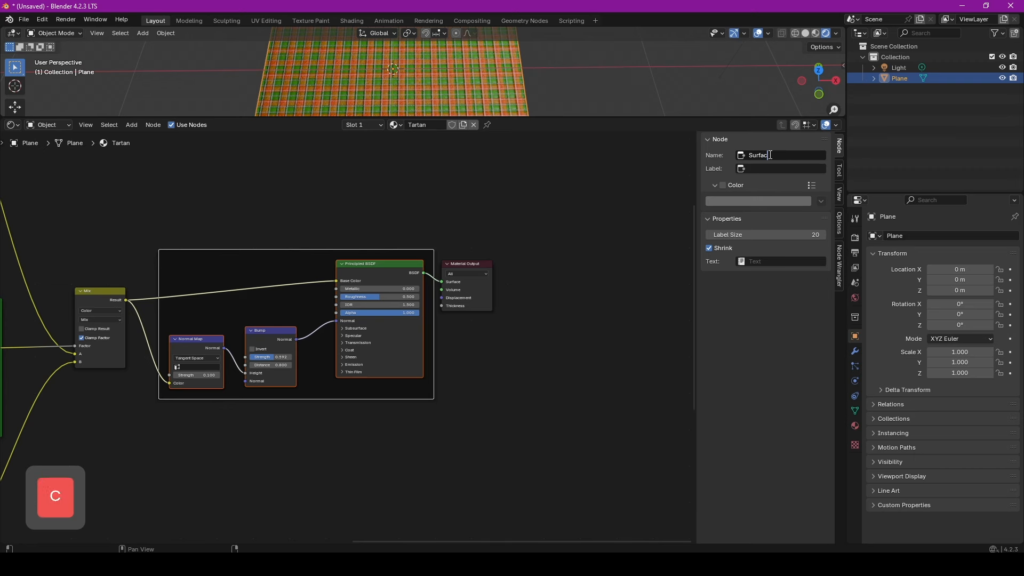
text(Output)
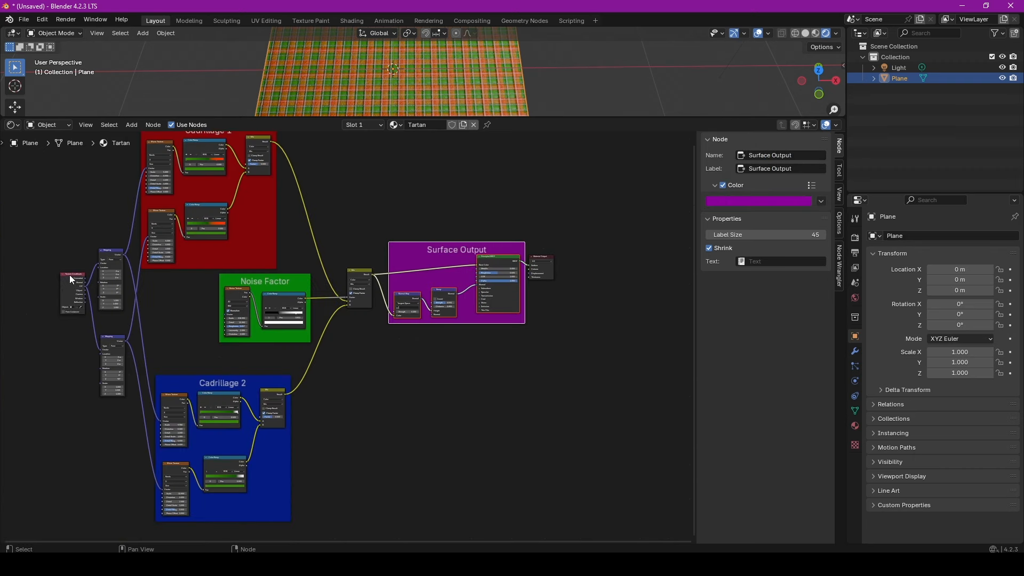
Step: Move the Texture Coordinate and Material Output nodes outward, and combine all nodes and frames between them into one node group
drag(70, 274, 29, 278)
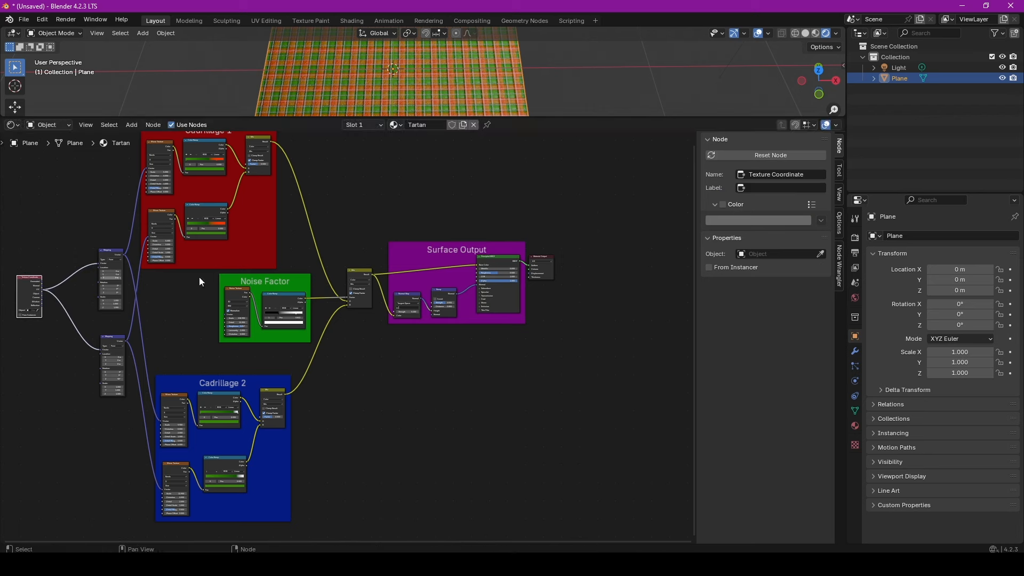
drag(543, 257, 600, 259)
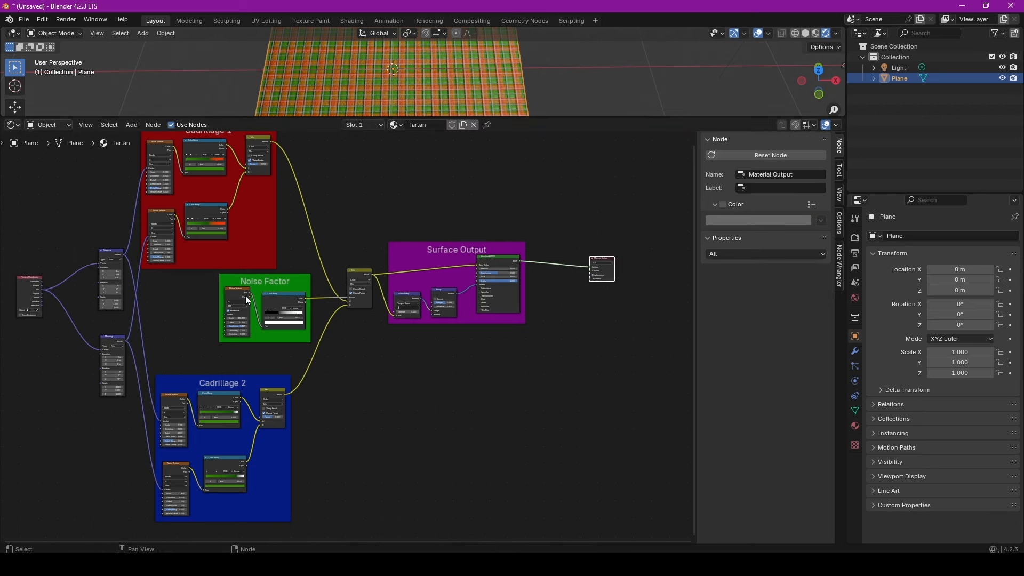
key(Home)
middle_drag(364, 389, 376, 398)
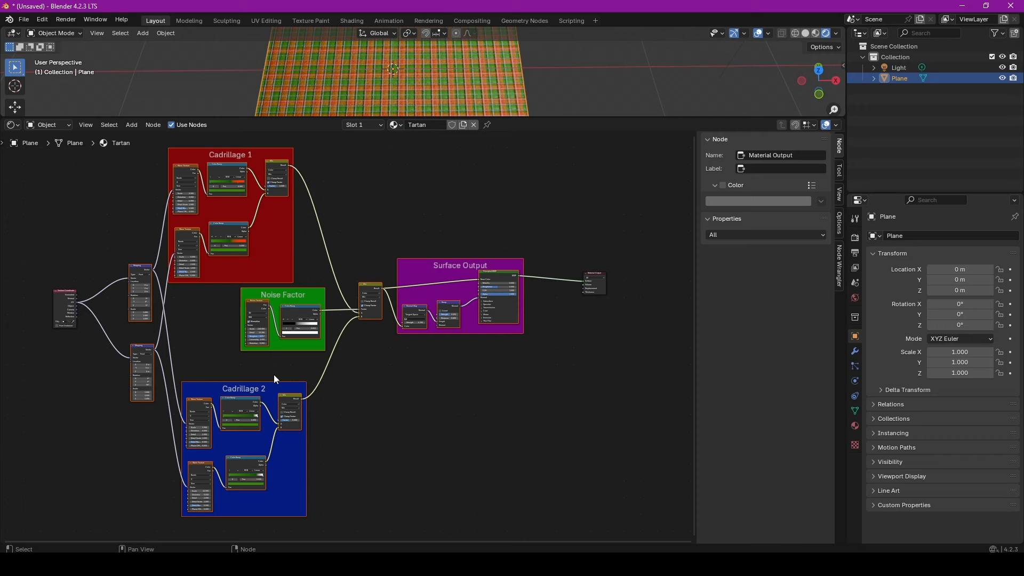
key(ctrl+g)
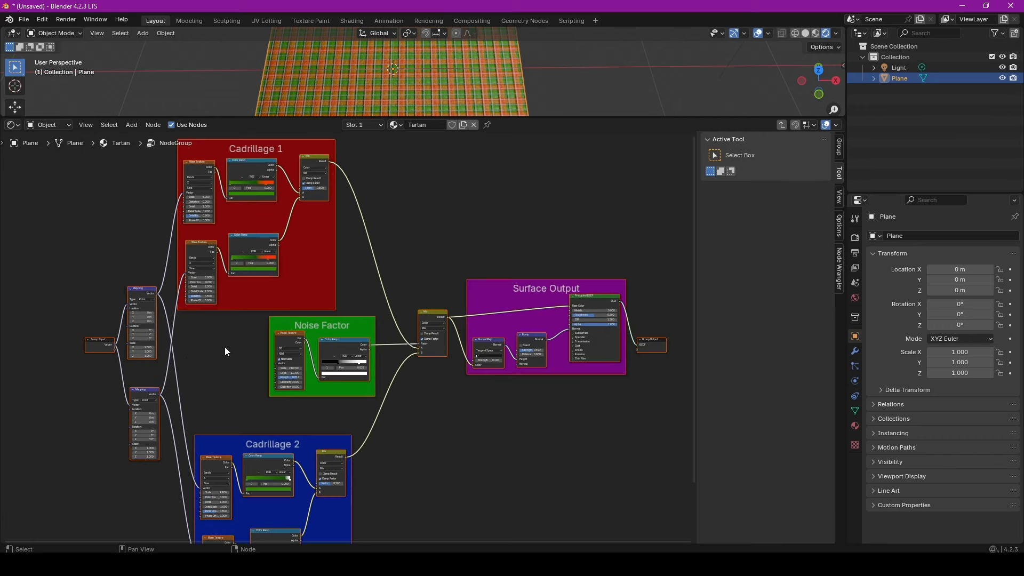
Step: Leave the node group's interior and move the Texture Coordinate and Material Output nodes close to the group node
click(782, 125)
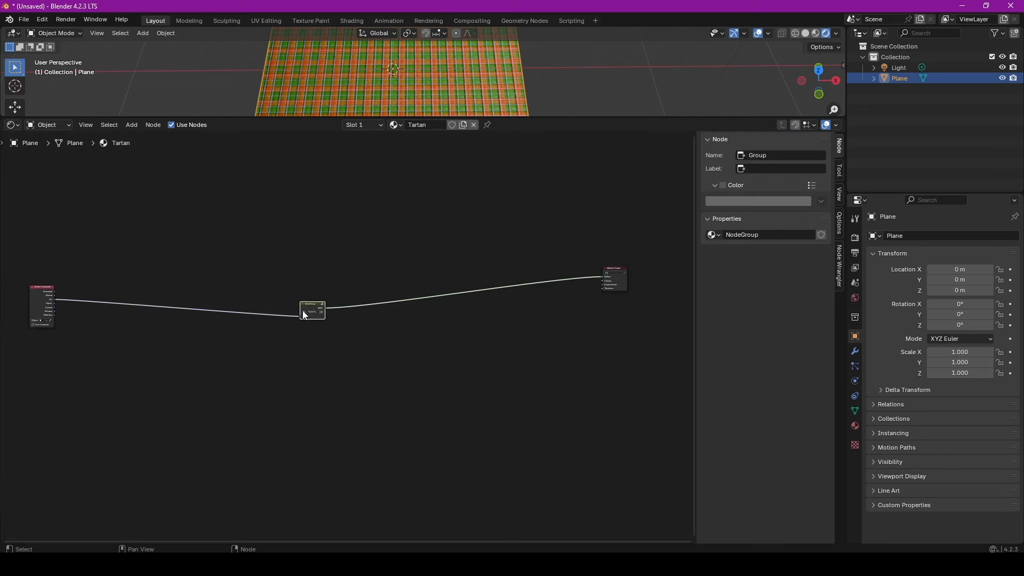
drag(47, 288, 242, 289)
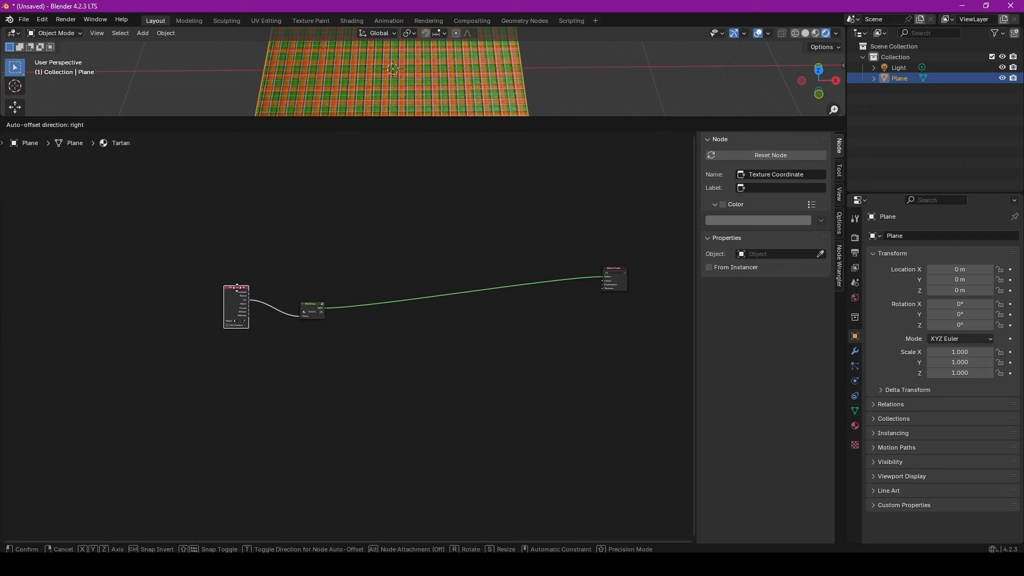
click(614, 268)
key(Home)
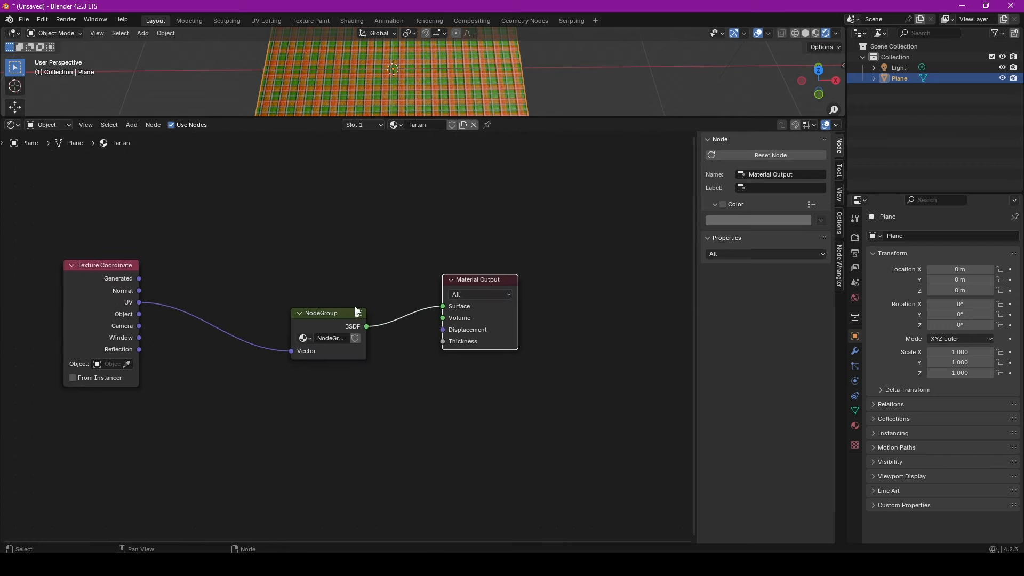
Step: Open the node group's interior and split the node editor in two, returning the second editor to the material level to show the group node
click(359, 316)
click(359, 314)
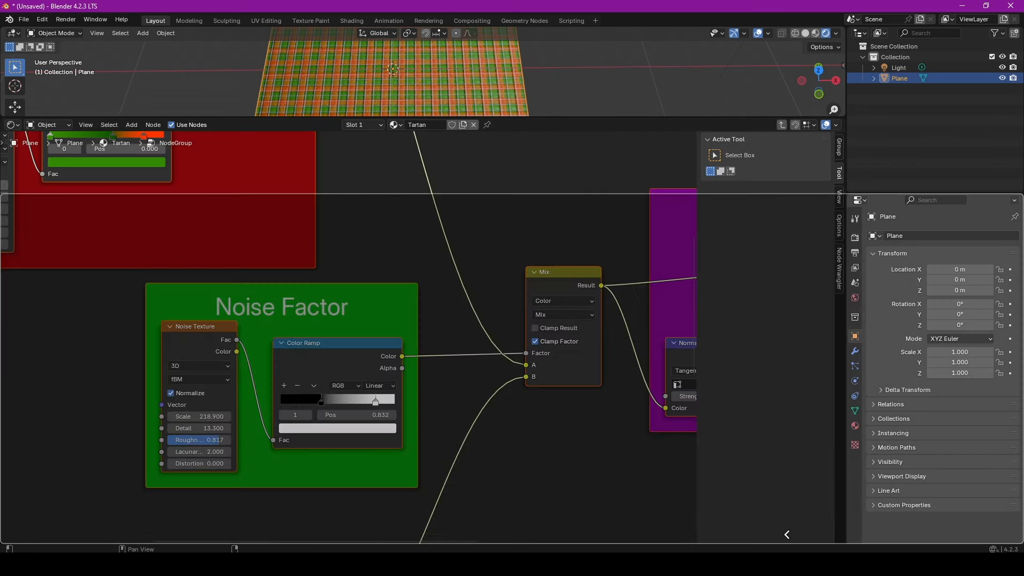
drag(787, 534, 539, 539)
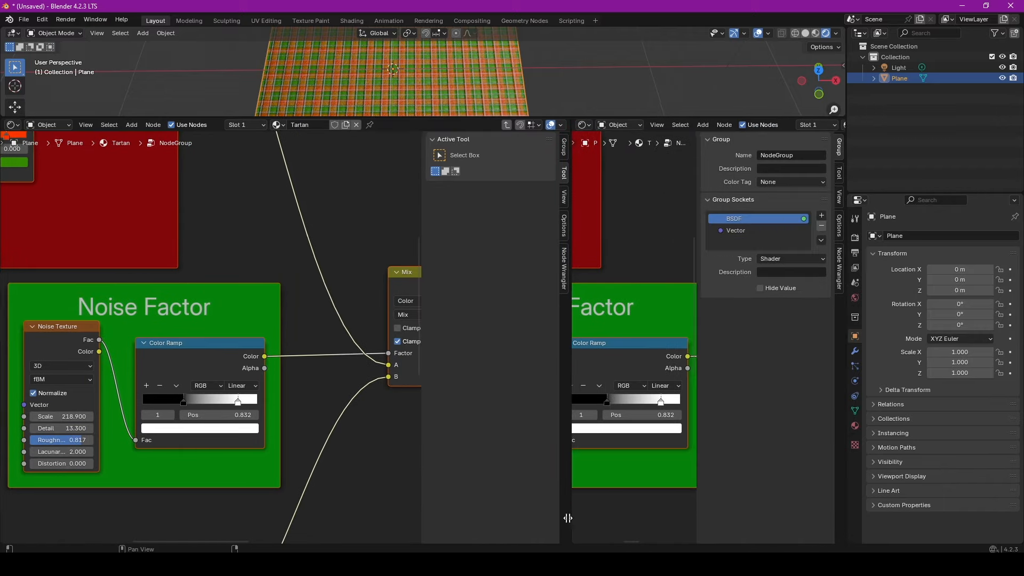
scroll(820, 130, down, 4)
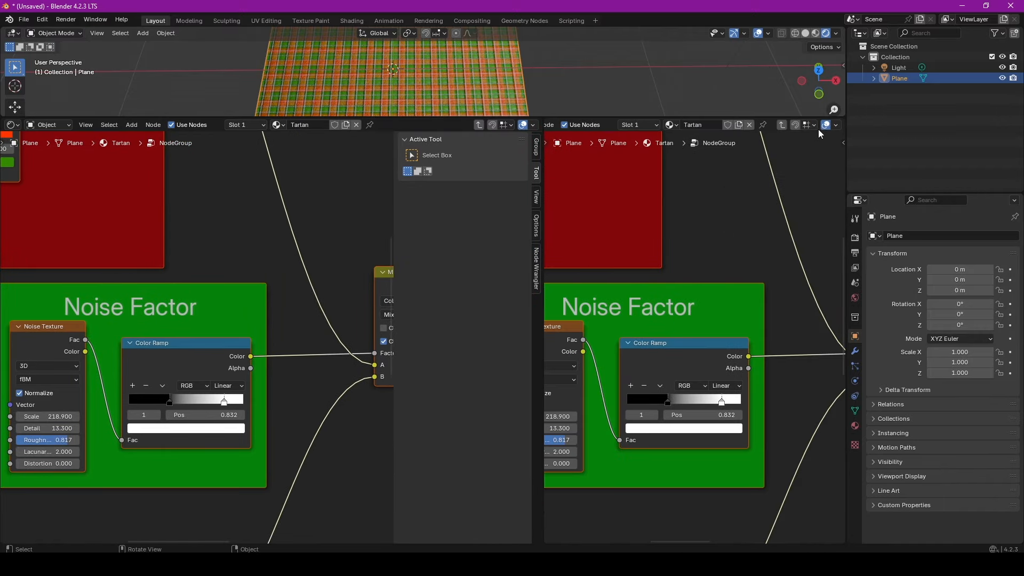
click(782, 125)
scroll(693, 312, up, 3)
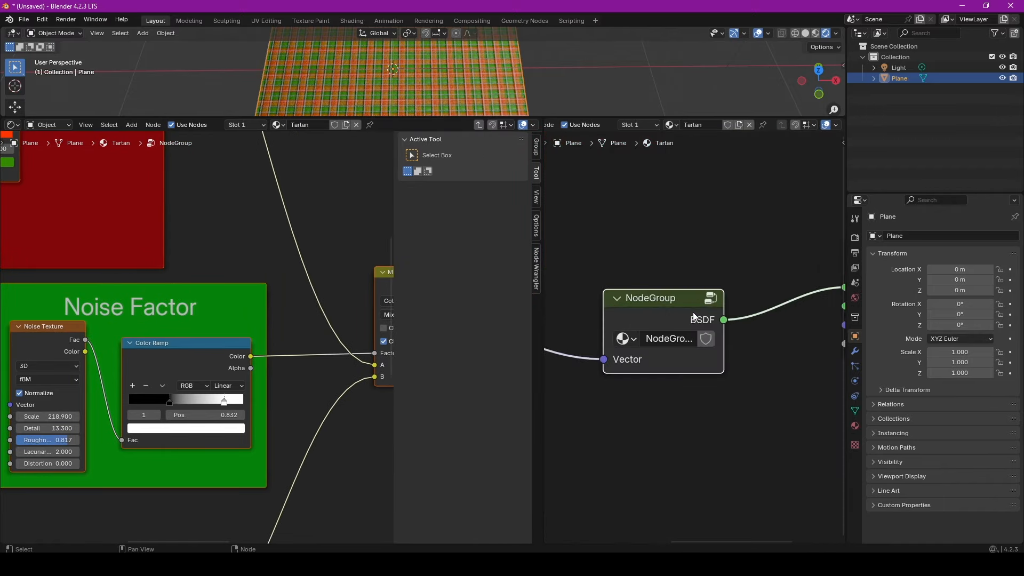
scroll(646, 377, down, 3)
middle_drag(666, 382, 652, 311)
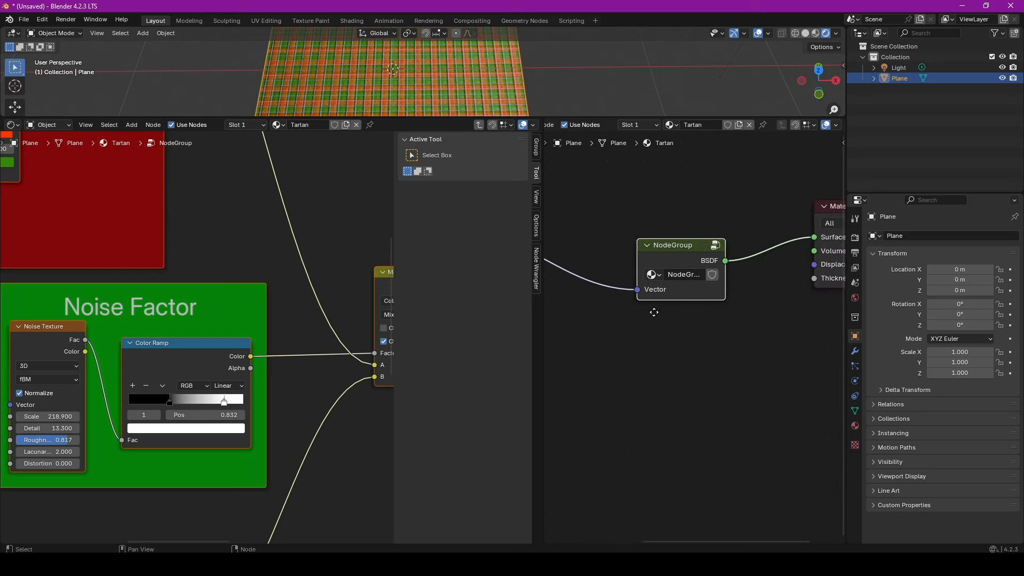
scroll(662, 297, down, 1)
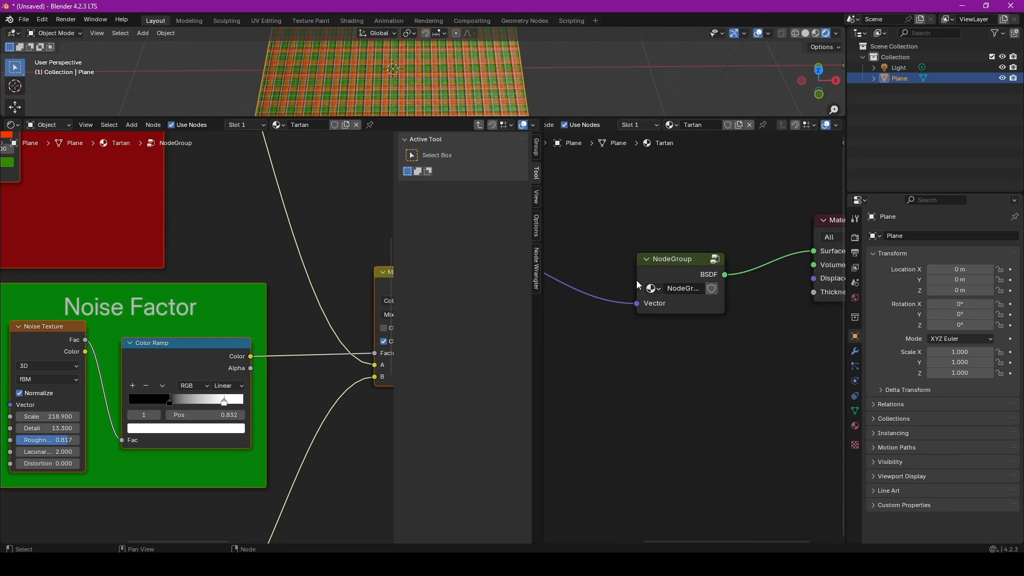
scroll(669, 356, up, 3)
Step: Duplicate the Group Input node and place the copy beside the Cadrillage 1 frame
key(Home)
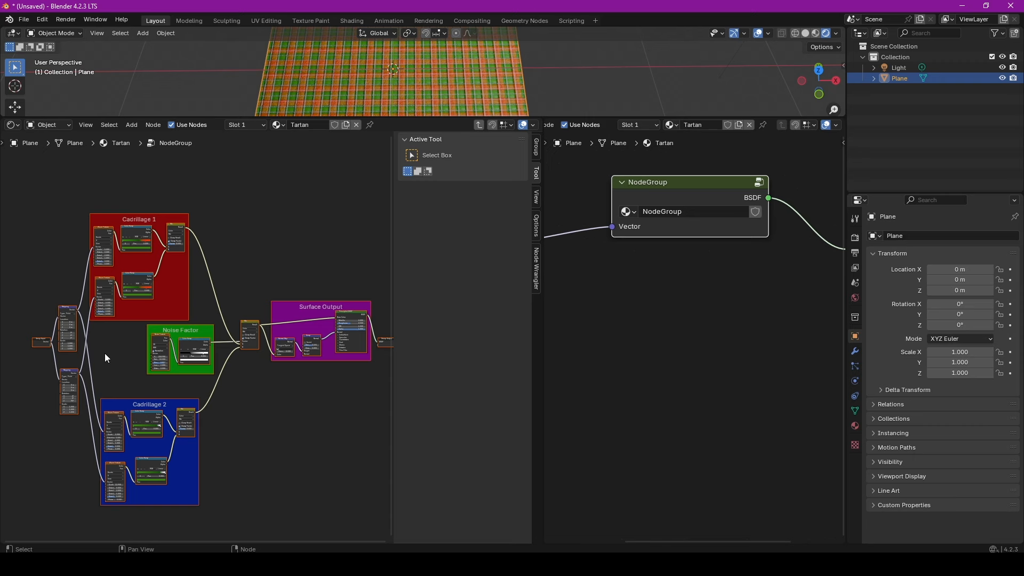
scroll(105, 353, up, 5)
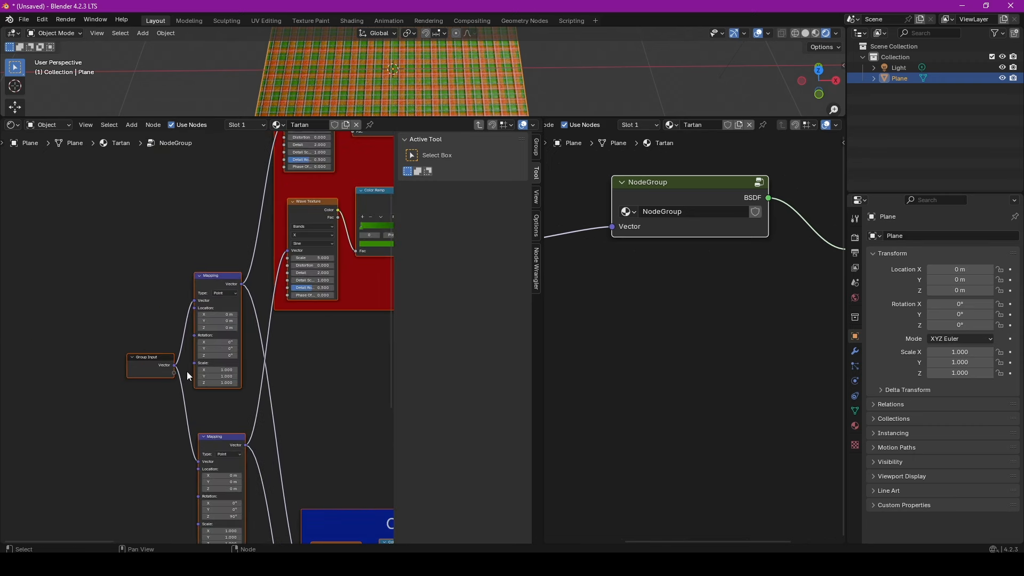
scroll(171, 380, up, 2)
click(121, 330)
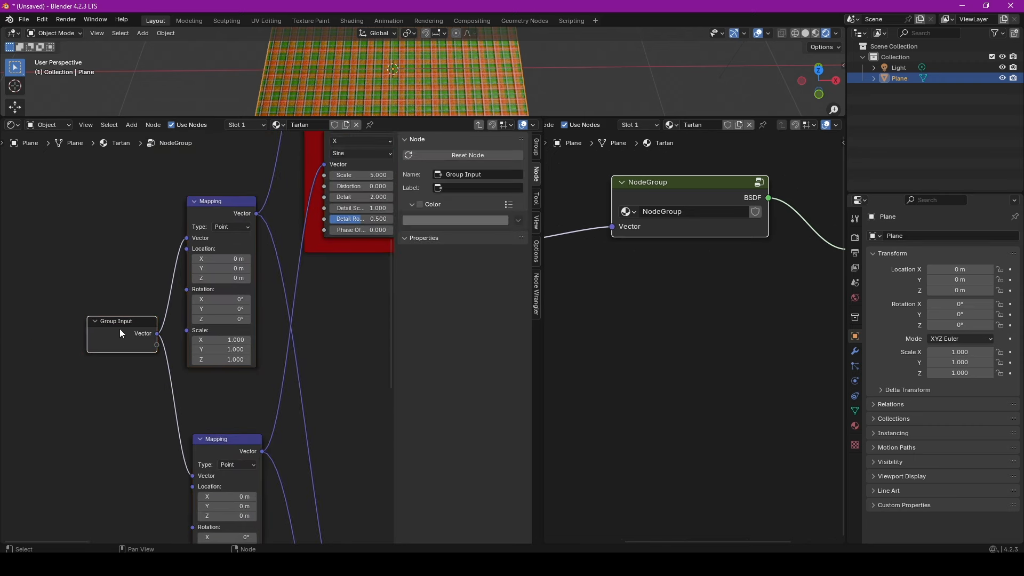
scroll(120, 328, down, 1)
key(shift+d)
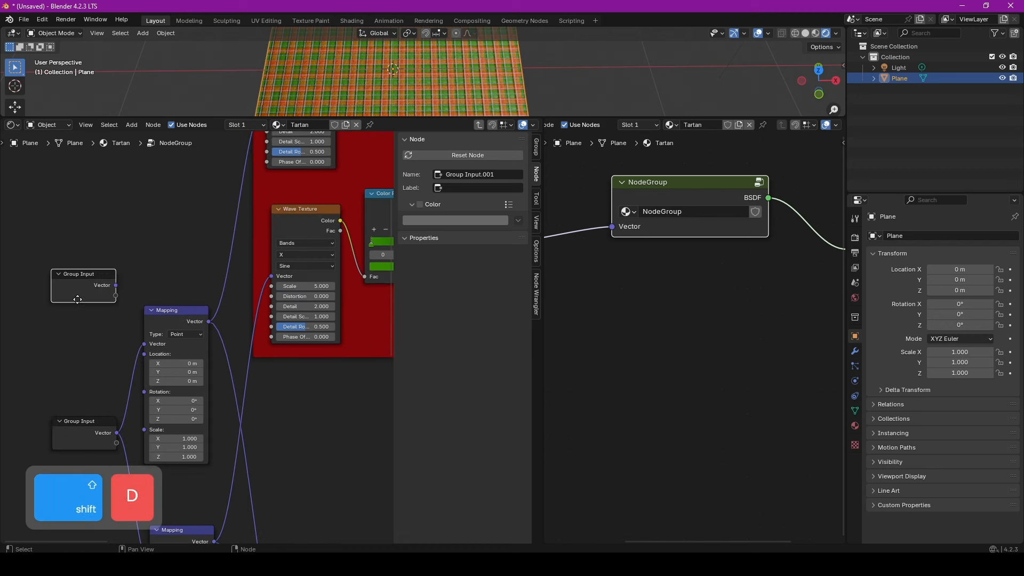
click(110, 255)
scroll(85, 264, down, 2)
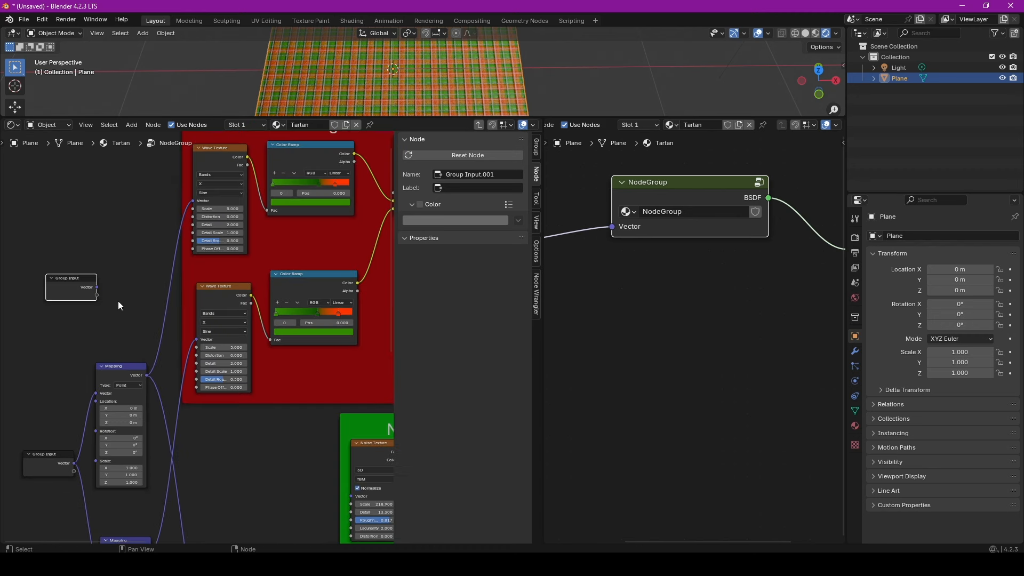
Step: Expose the Scale of both Cadrillage 1 Wave Textures through one shared new socket on the duplicated Group Input
scroll(194, 226, up, 2)
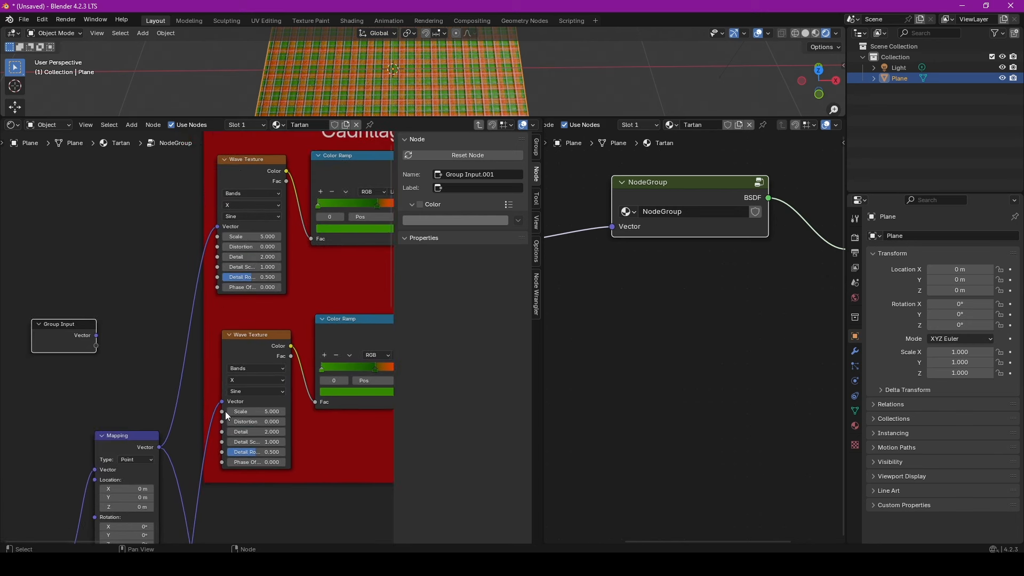
drag(222, 412, 97, 345)
drag(218, 236, 97, 346)
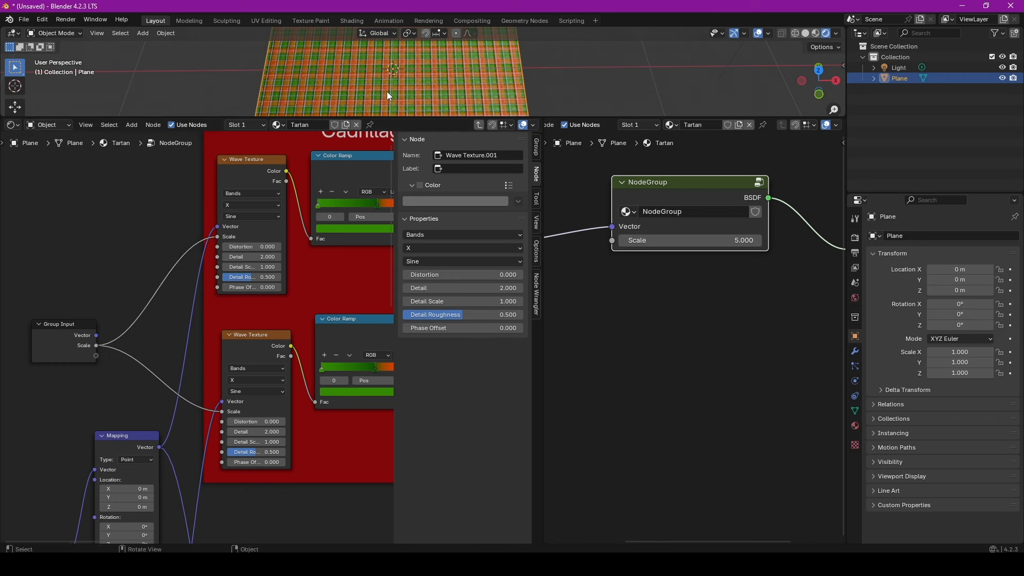
Step: Show the group's socket list, widen that editor, and rename the Scale socket "Scale Lines"
scroll(391, 92, up, 2)
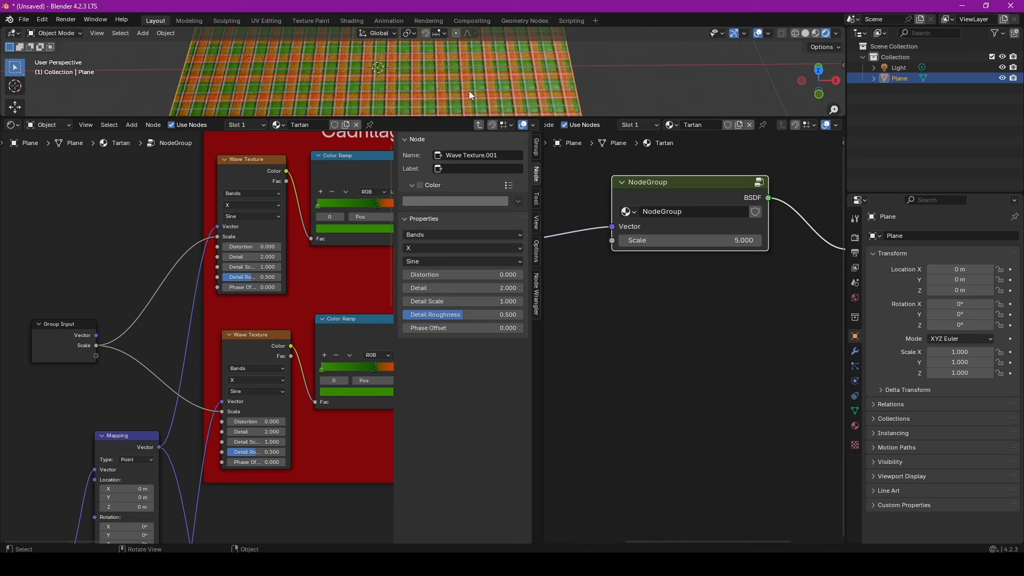
click(537, 146)
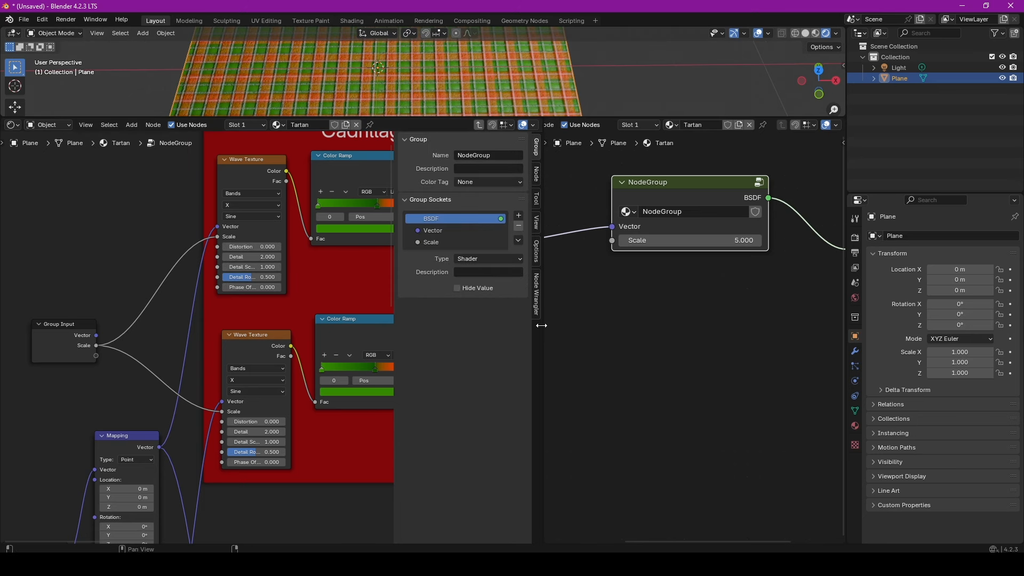
drag(541, 325, 564, 326)
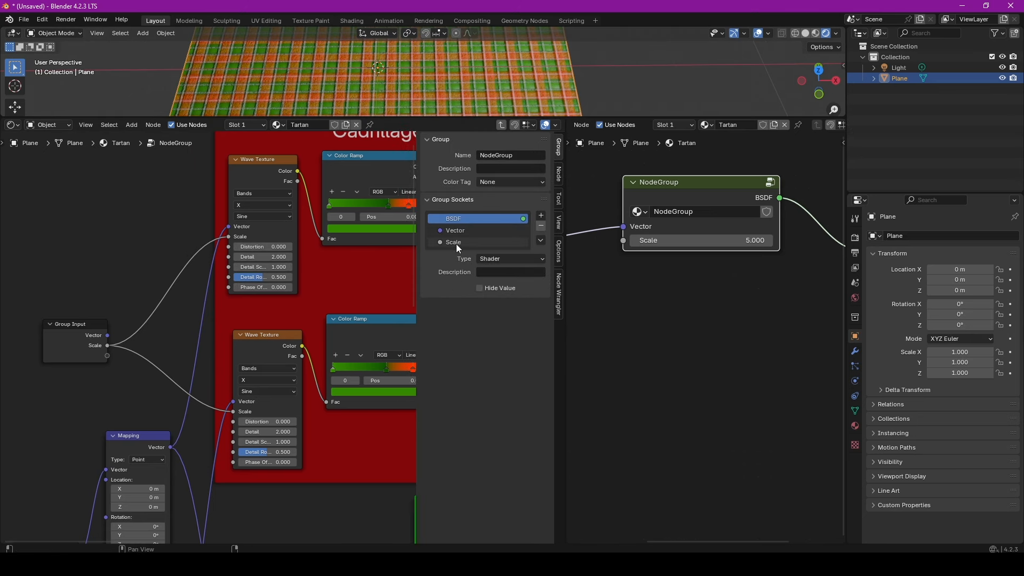
double_click(456, 244)
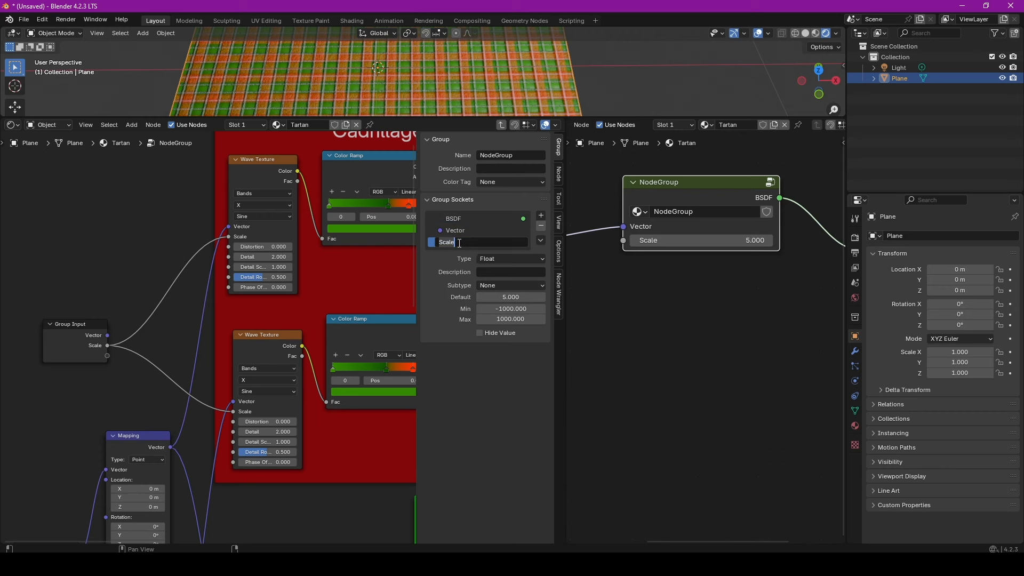
text(Sc)
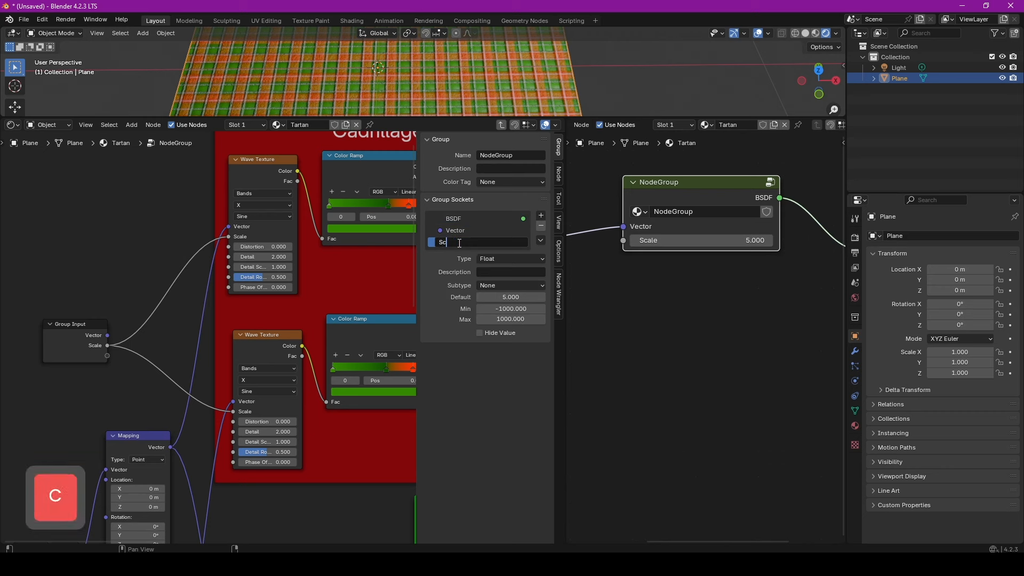
text(ale Lines)
key(Return)
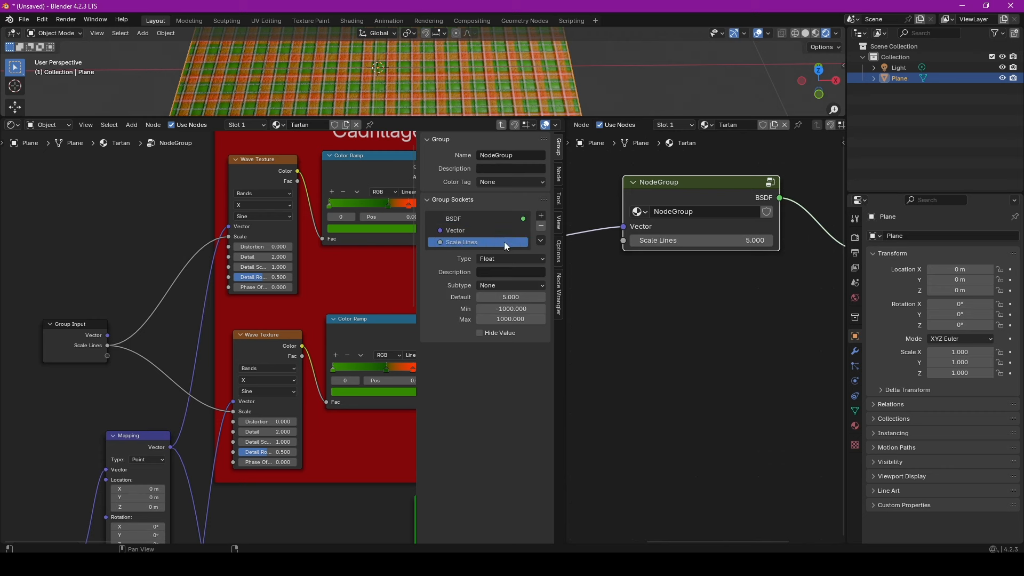
Step: Add a group panel named "Cadrillage 1" and place the Scale Lines socket inside it
click(541, 218)
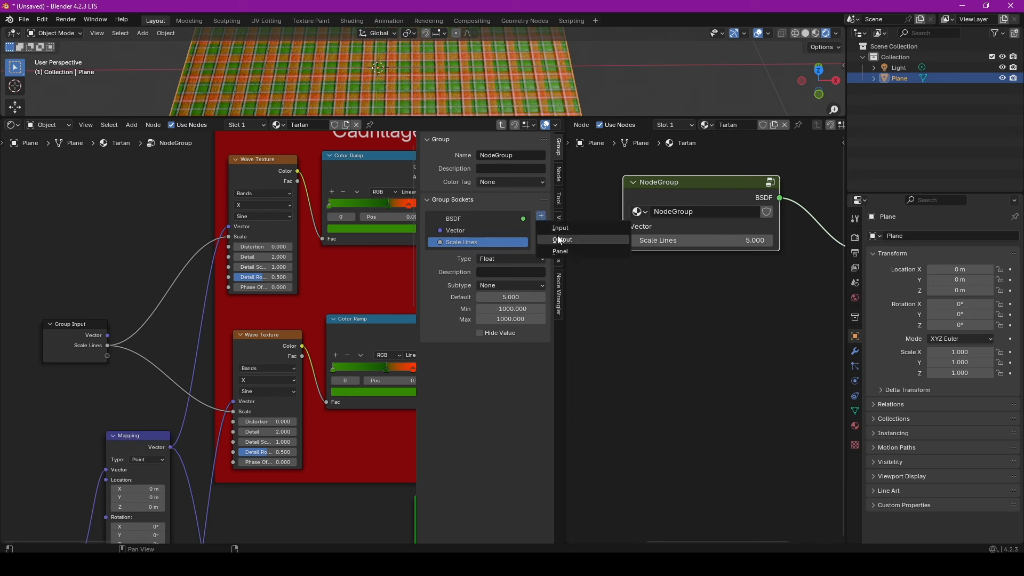
click(560, 252)
double_click(448, 254)
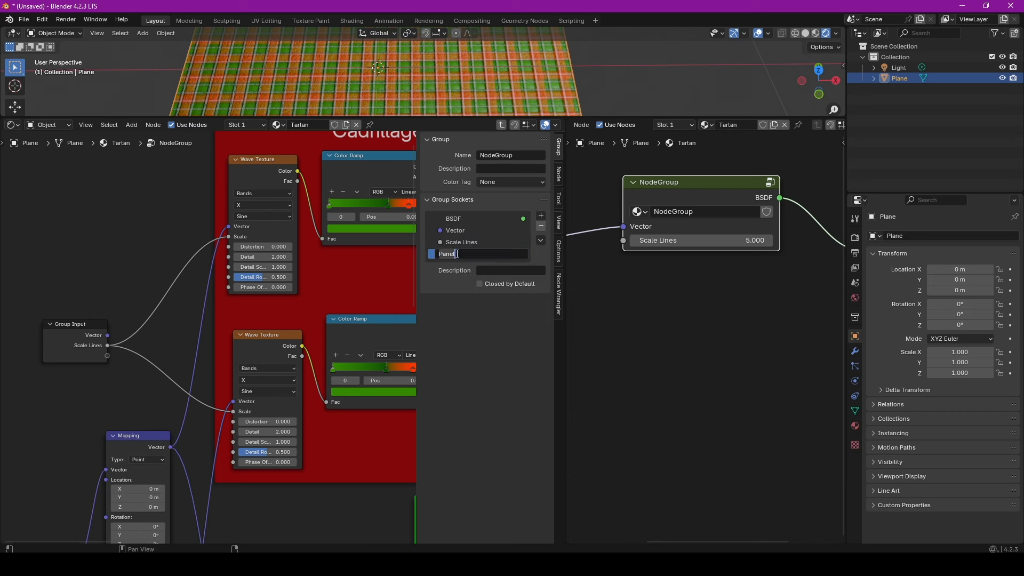
key(shift)
text(Cadrillage)
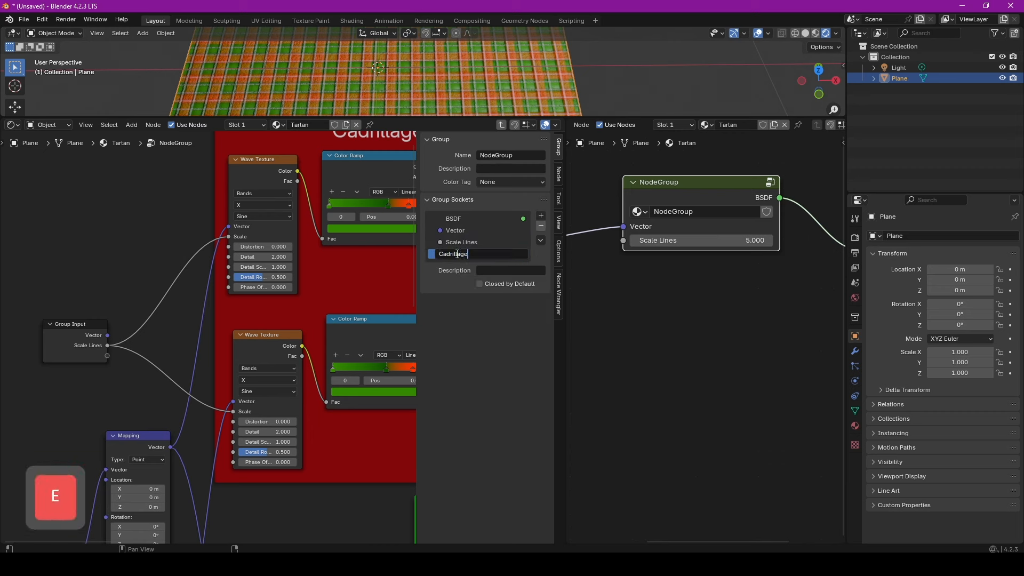
key(Return)
click(464, 242)
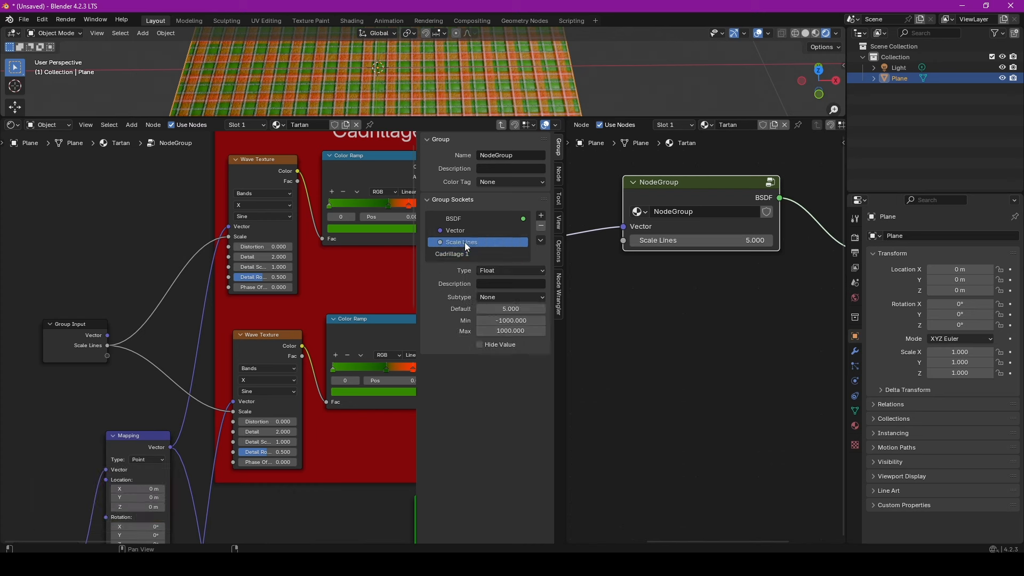
drag(465, 242, 465, 254)
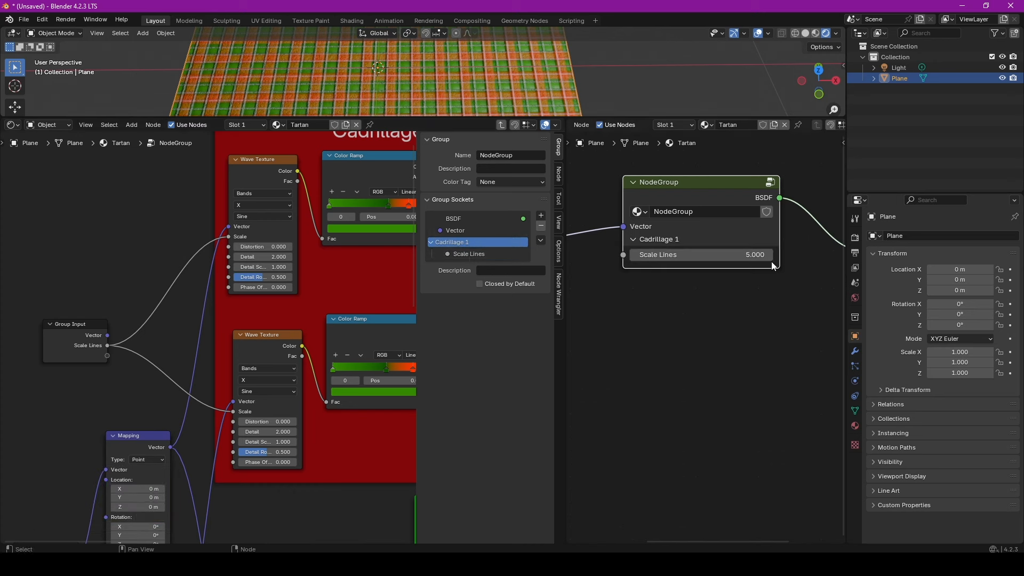
Step: Collapse and expand the group node's Cadrillage 1 panel, and set its Scale Lines value to 6.800
click(635, 240)
click(634, 239)
click(639, 239)
click(637, 239)
mouse_move(662, 256)
mouse_down()
mouse_move(704, 255)
mouse_move(657, 255)
mouse_up()
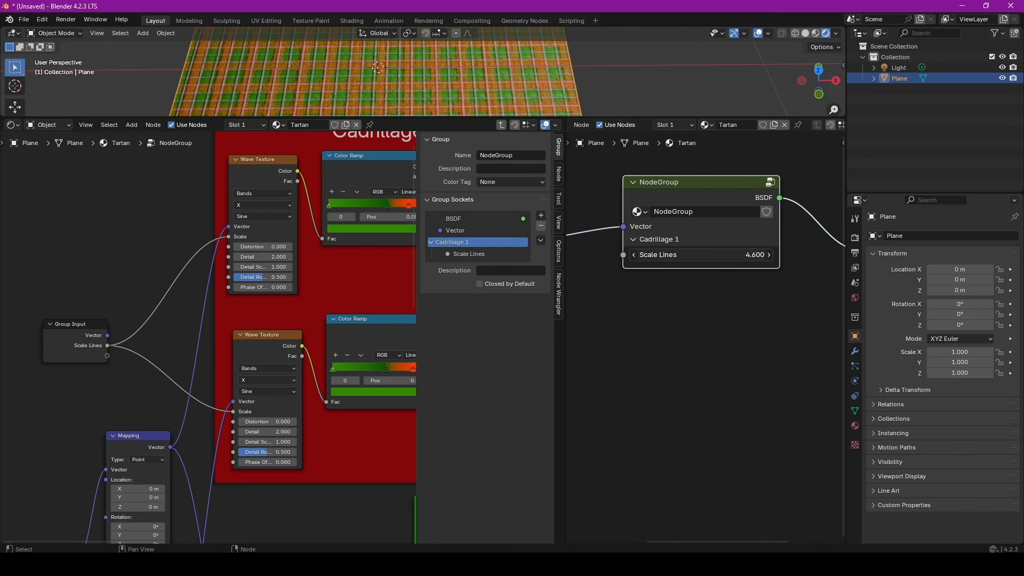
drag(657, 255, 678, 255)
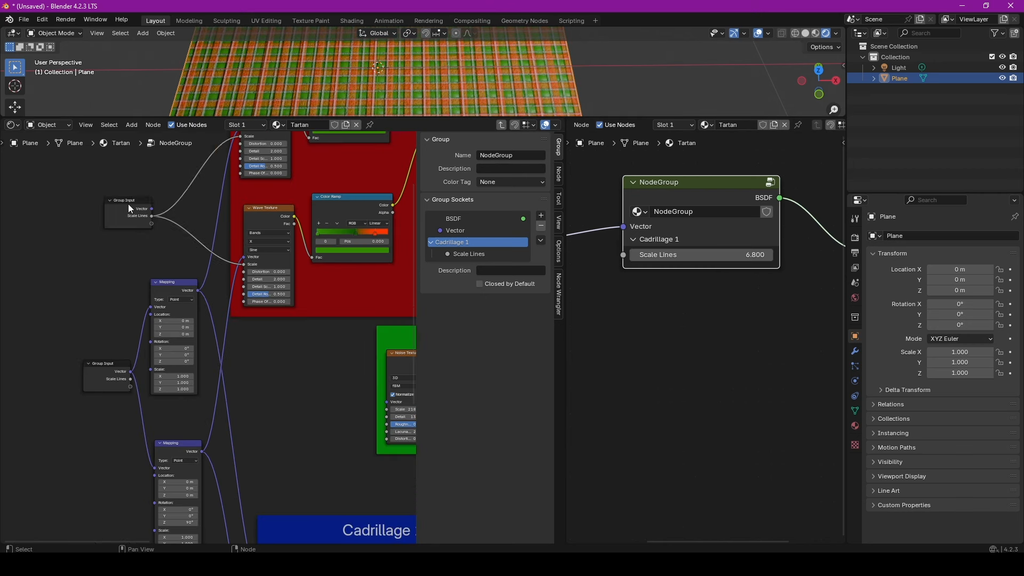
Step: Duplicate the Group Input beside the Cadrillage 2 frame and expose both of that frame's Wave Texture Scales through one new socket
click(128, 204)
key(shift)
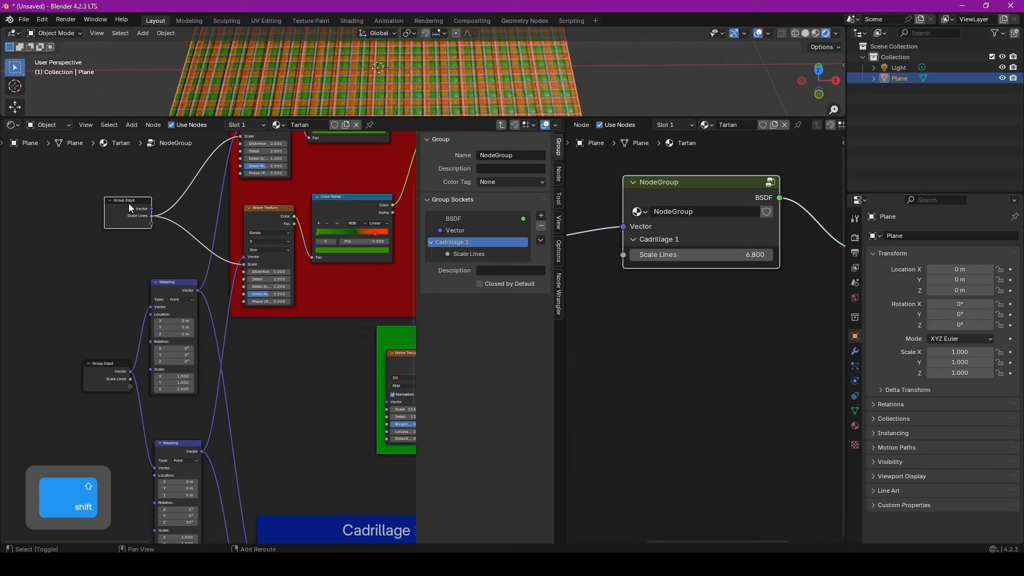
key(shift+d)
drag(299, 258, 187, 478)
middle_drag(186, 478, 134, 348)
scroll(137, 347, up, 4)
scroll(136, 345, up, 1)
drag(117, 380, 230, 284)
drag(235, 489, 121, 372)
Step: Collapse the Cadrillage 1 panel in the socket list and rename the new Scale socket "Scale Lines"
click(431, 254)
double_click(452, 242)
click(467, 240)
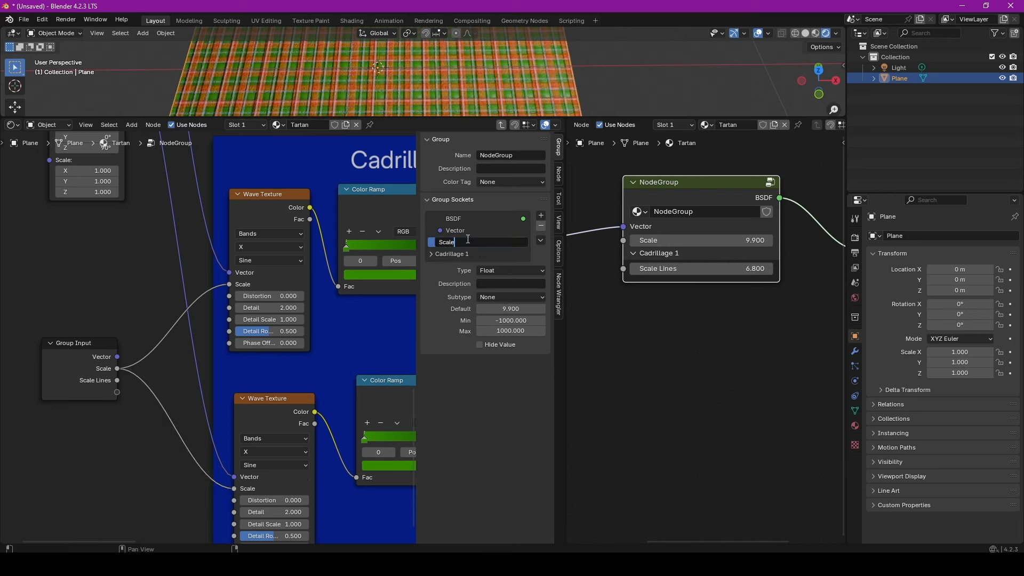
text(Line)
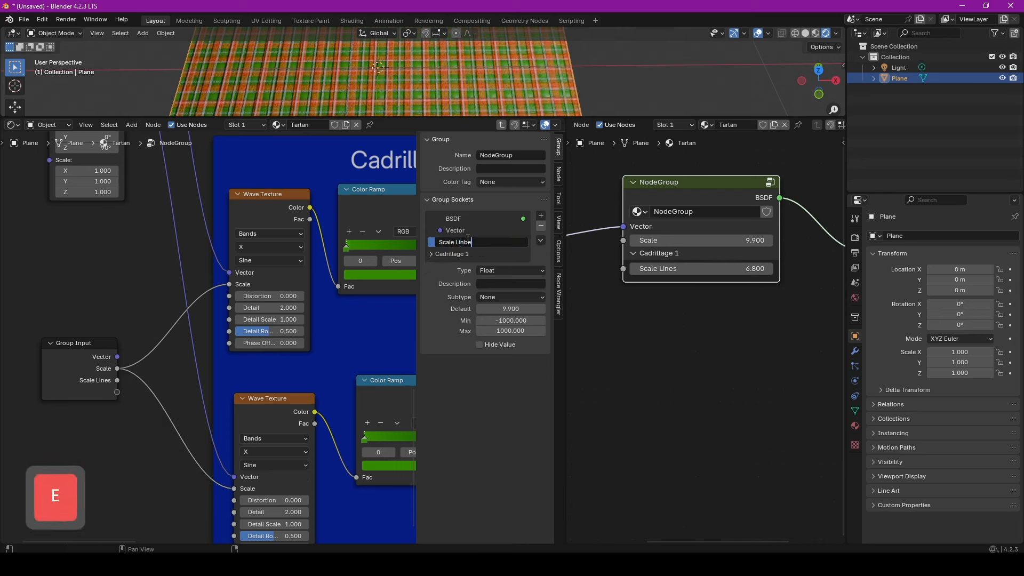
text(s)
key(Return)
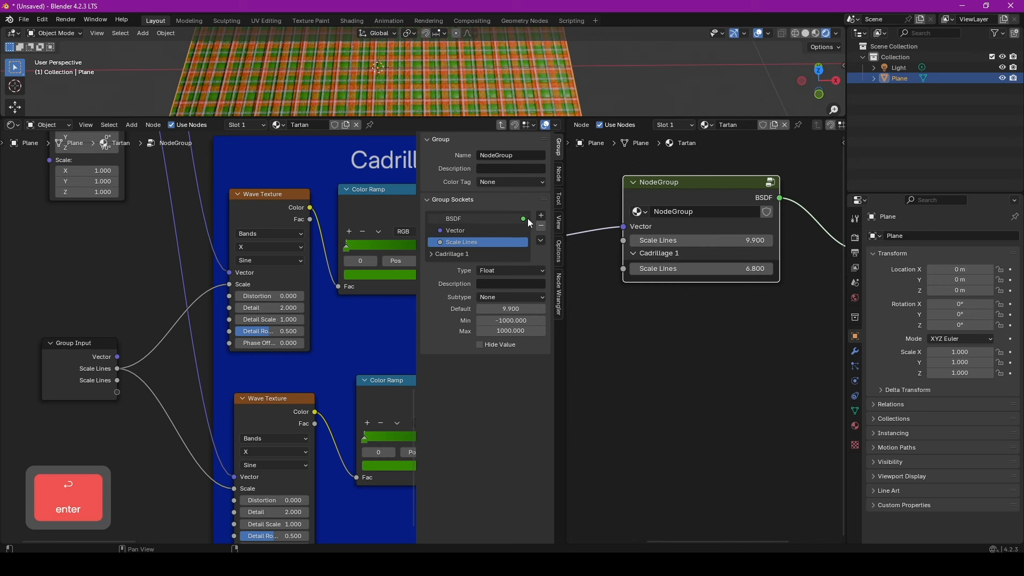
Step: Add a group panel named "Cadrillage 2", move the second Scale Lines socket into it, and order it below Cadrillage 1
click(540, 216)
click(555, 253)
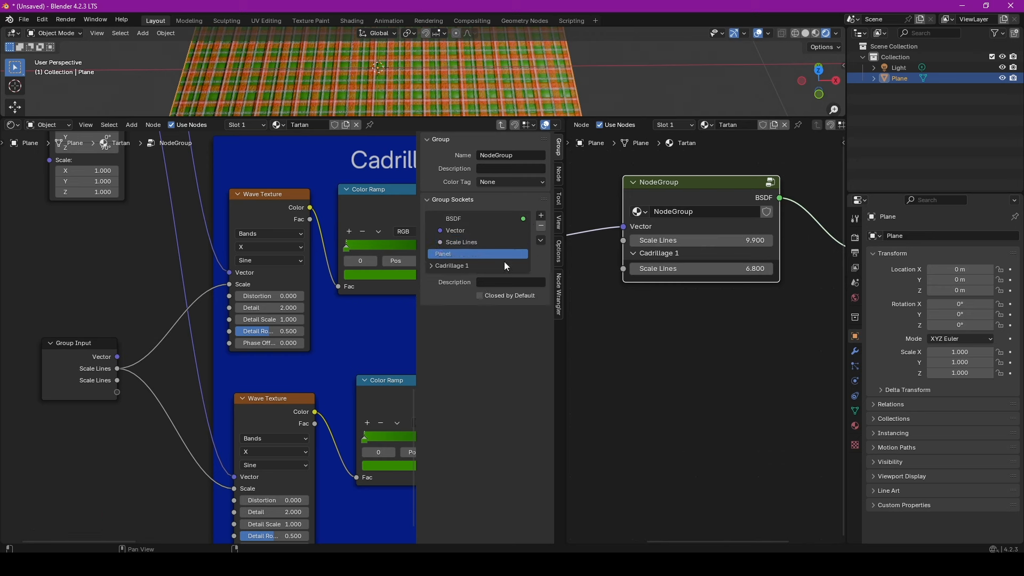
double_click(447, 255)
text(Cadrillage 2)
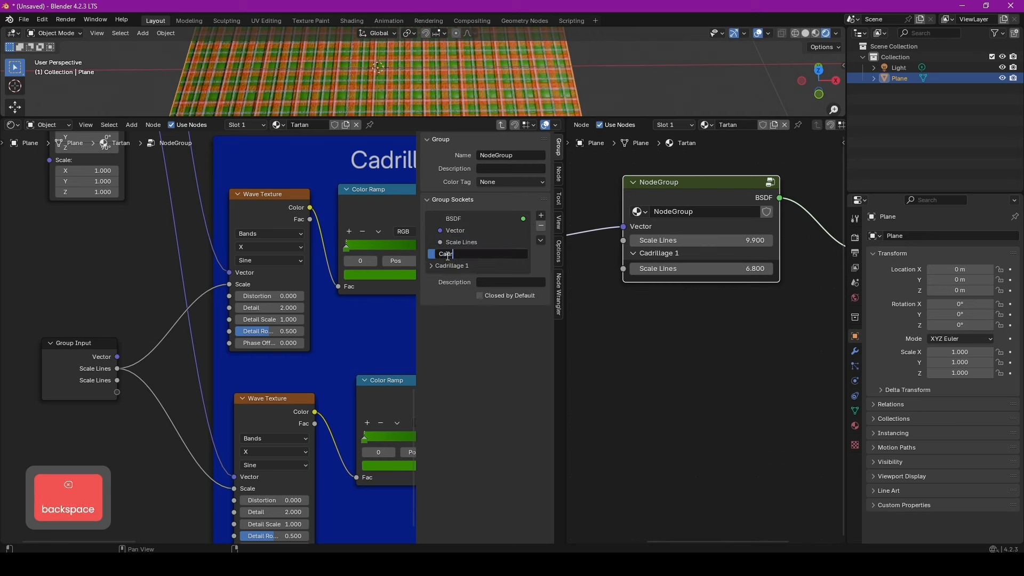
key(Return)
drag(462, 244, 469, 270)
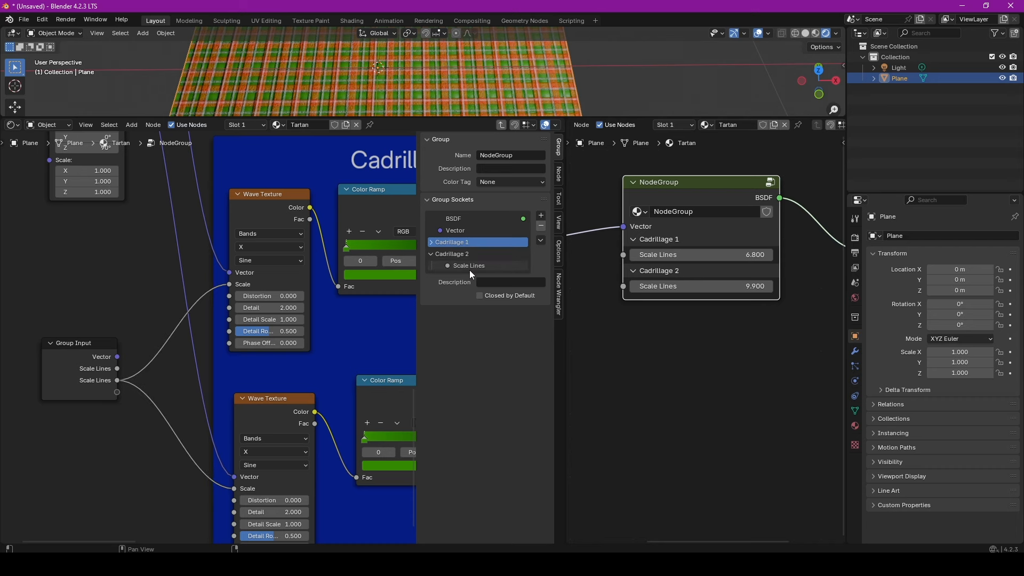
scroll(245, 412, down, 3)
middle_drag(293, 296, 268, 367)
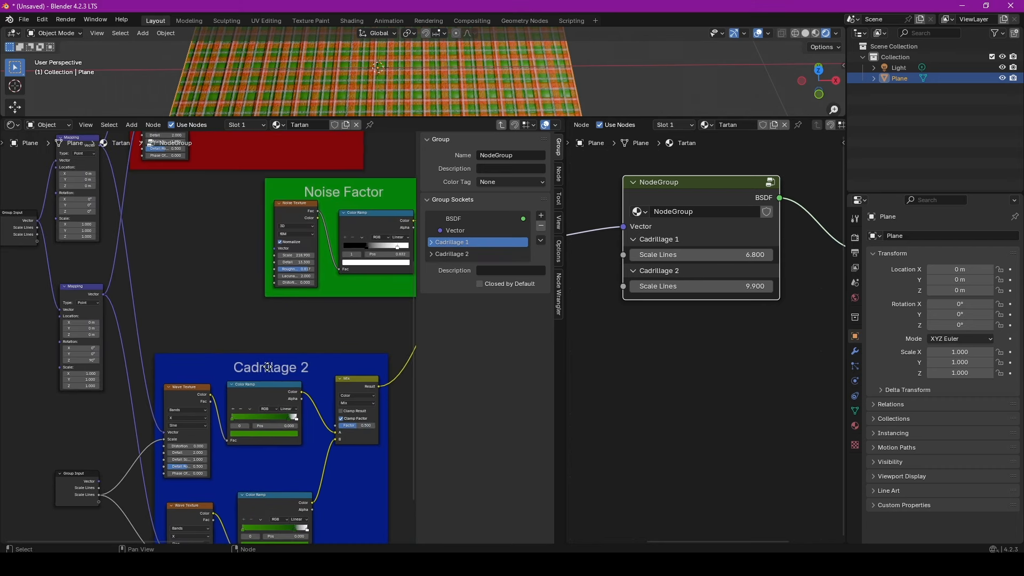
middle_drag(289, 206, 328, 206)
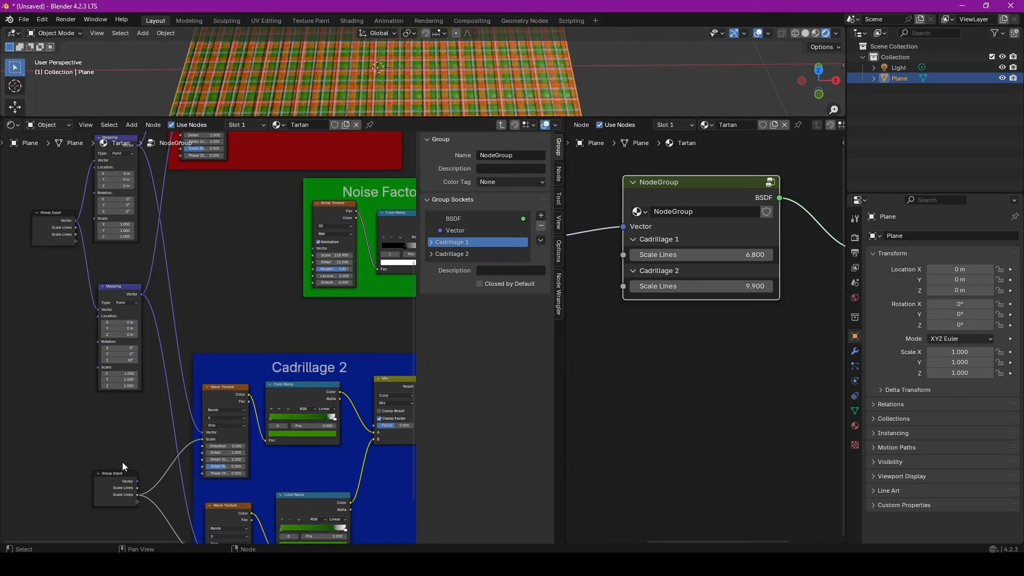
Step: Duplicate the Group Input beside the Noise Factor frame and expose the Noise Texture's Scale through a new group socket
click(109, 475)
key(shift+d)
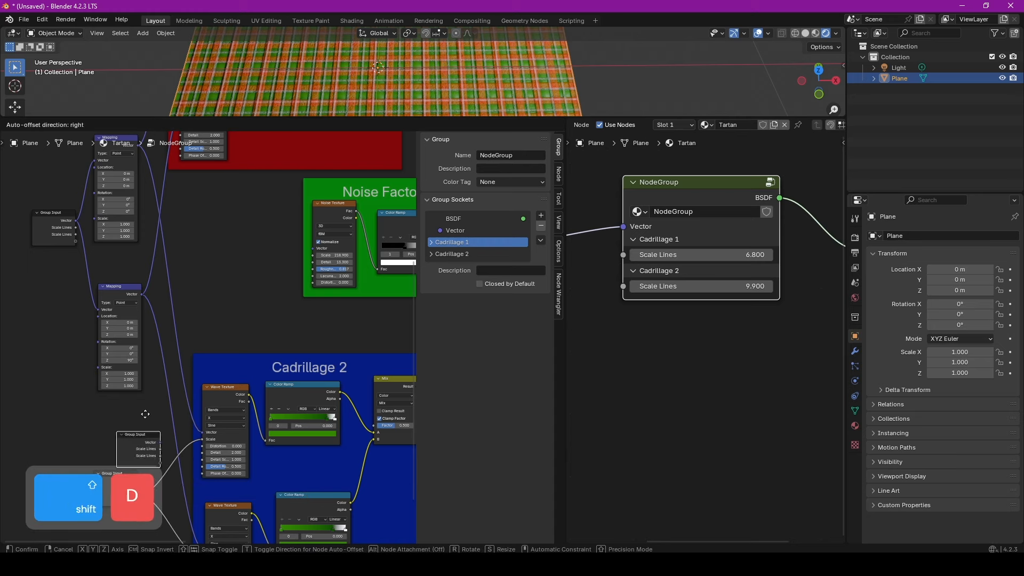
click(249, 230)
scroll(274, 286, up, 4)
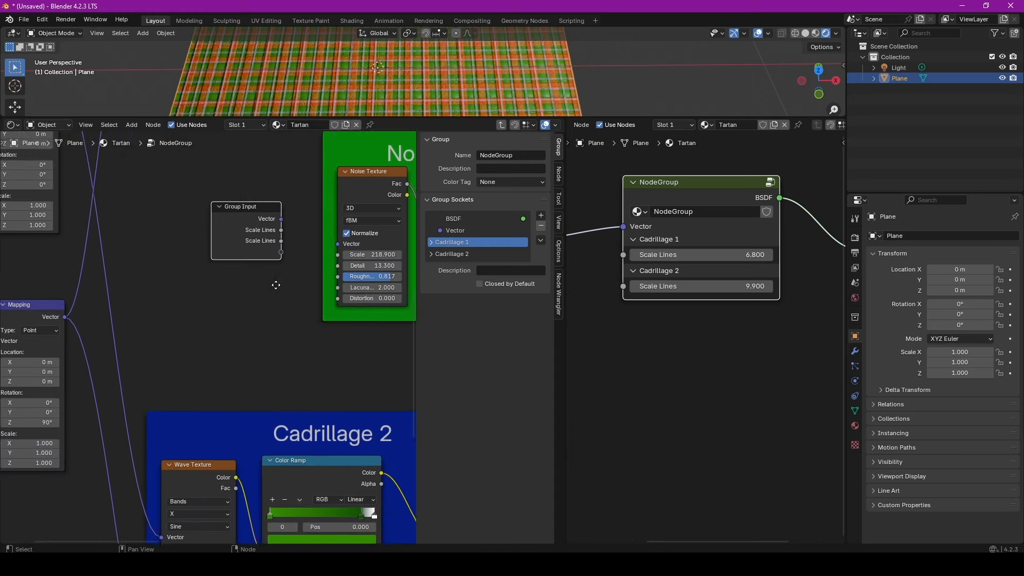
middle_drag(202, 327, 183, 346)
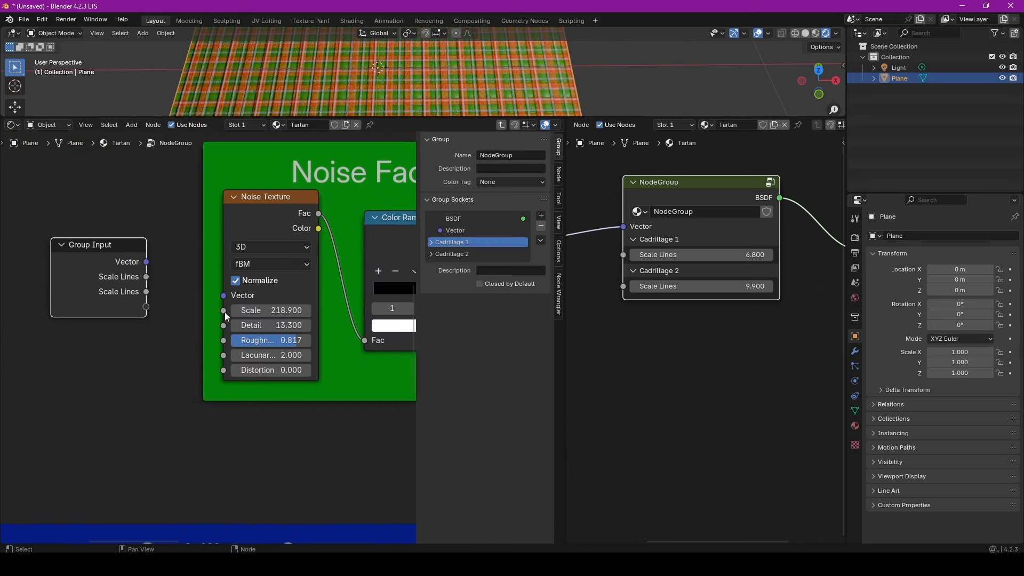
drag(224, 310, 148, 308)
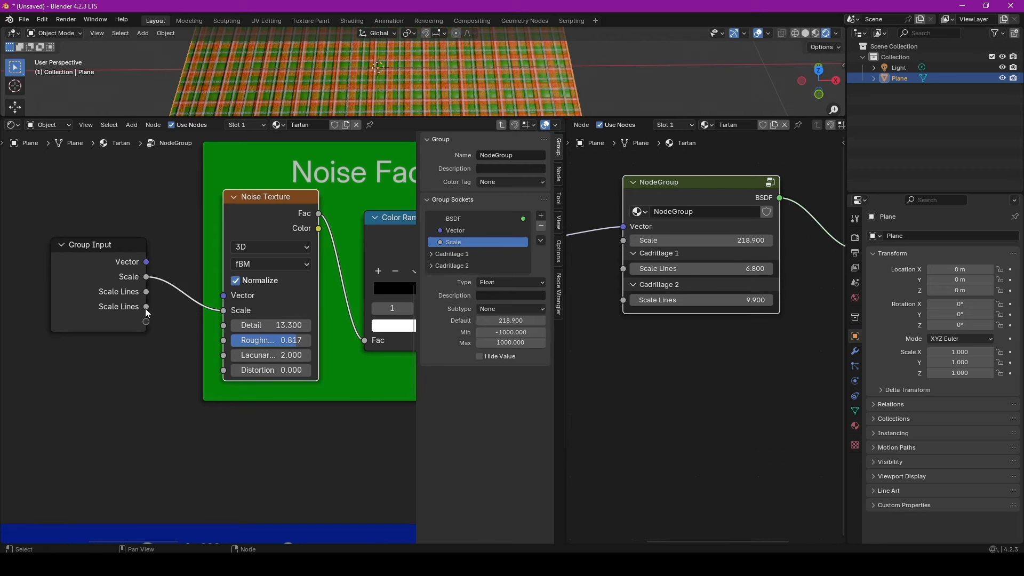
Step: Rename the new Scale socket "Scale Noise"
double_click(456, 242)
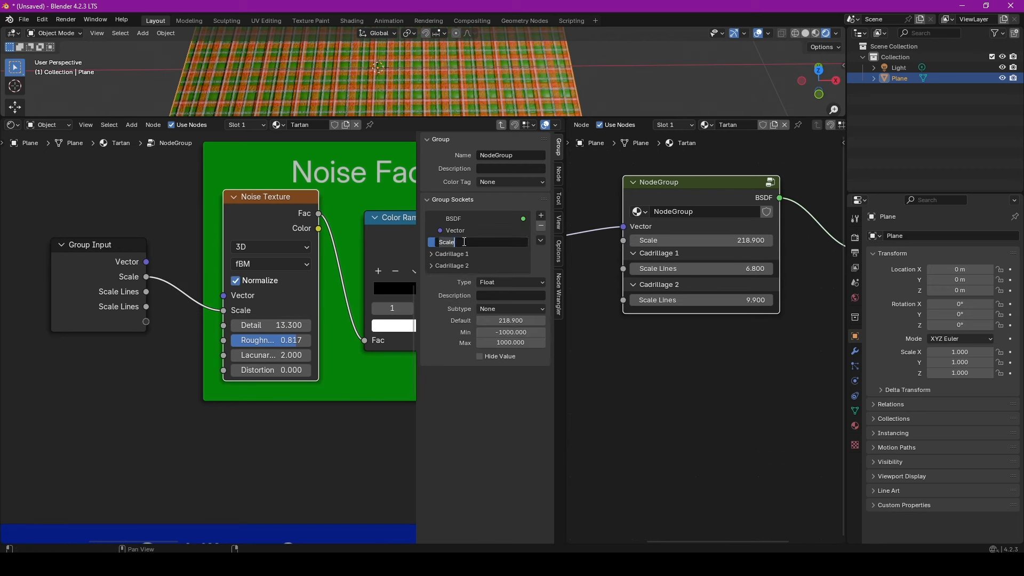
click(465, 242)
text(Noise)
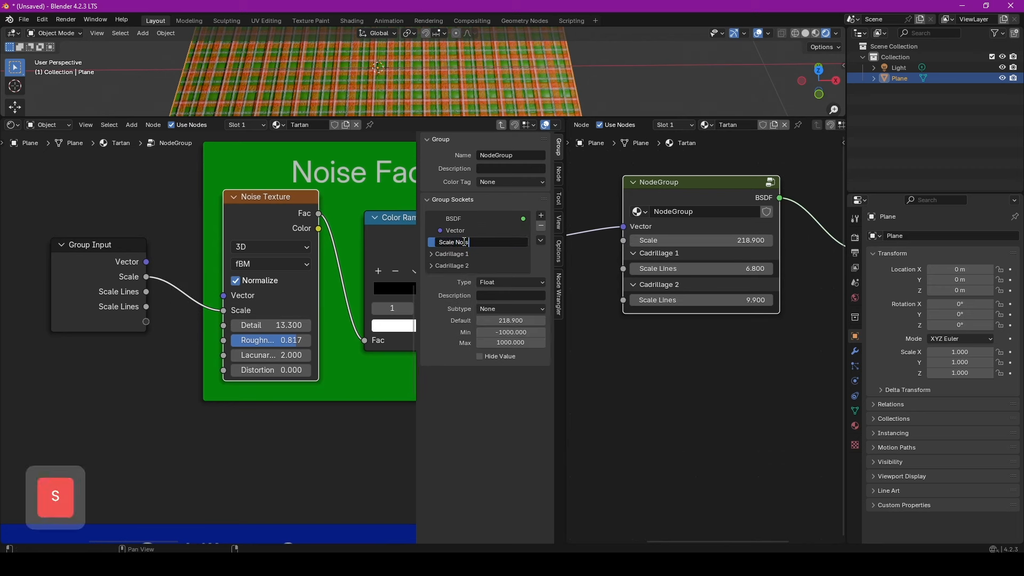
key(Return)
Step: Add a group panel named "Noise", move the Scale Noise socket into it, and order it below Cadrillage 2
click(542, 216)
click(556, 251)
double_click(459, 254)
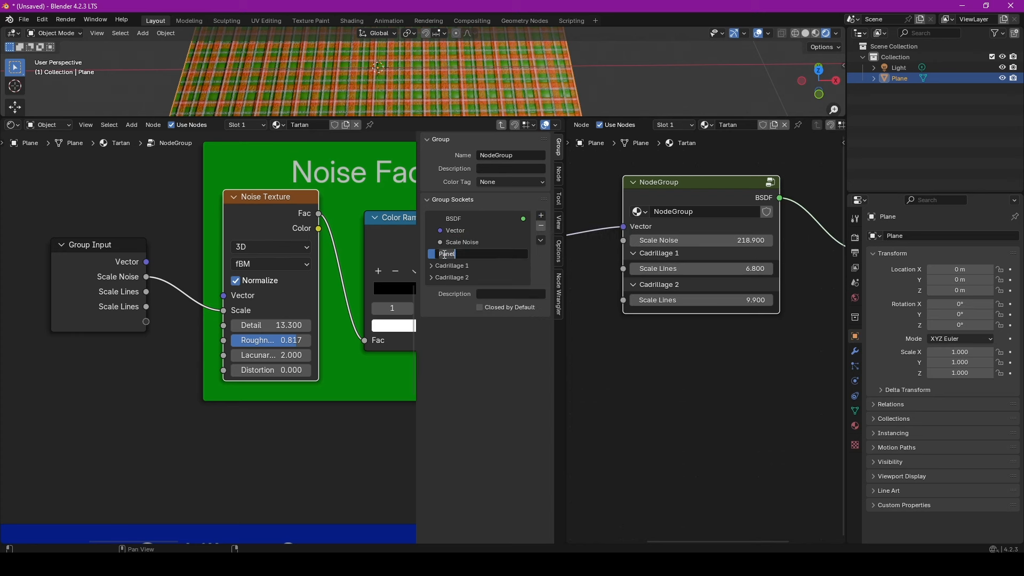
text(Noise)
key(Return)
click(468, 240)
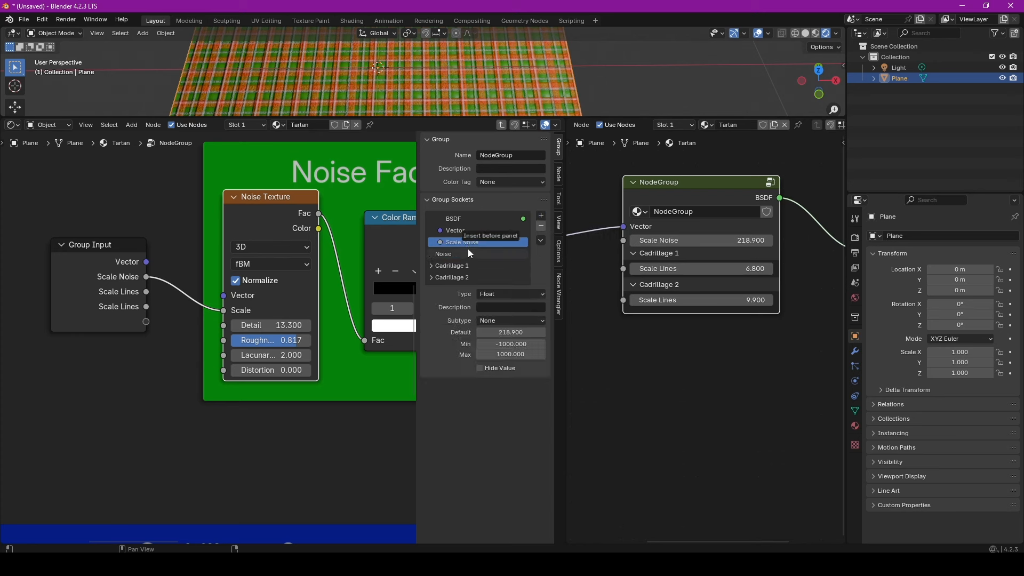
drag(467, 245, 456, 268)
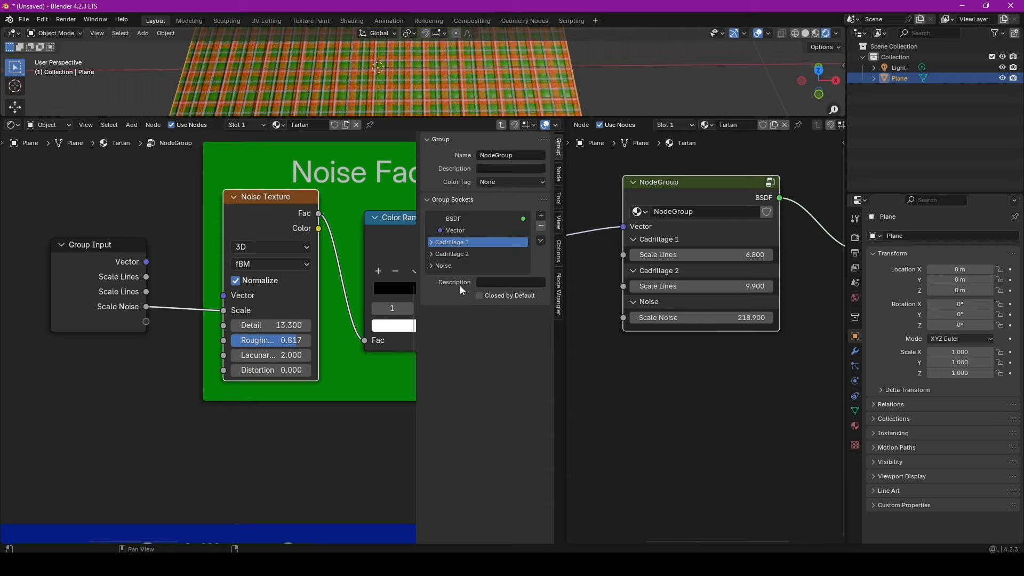
Step: Enlarge the 3D viewport and set Scale Lines to 8.000 for Cadrillage 1 and 10.800 for Cadrillage 2
drag(490, 115, 490, 238)
drag(702, 316, 693, 347)
Step: Duplicate the Group Input beside the Surface Output frame and expose the Normal Map's Strength through a new group socket
scroll(272, 420, down, 3)
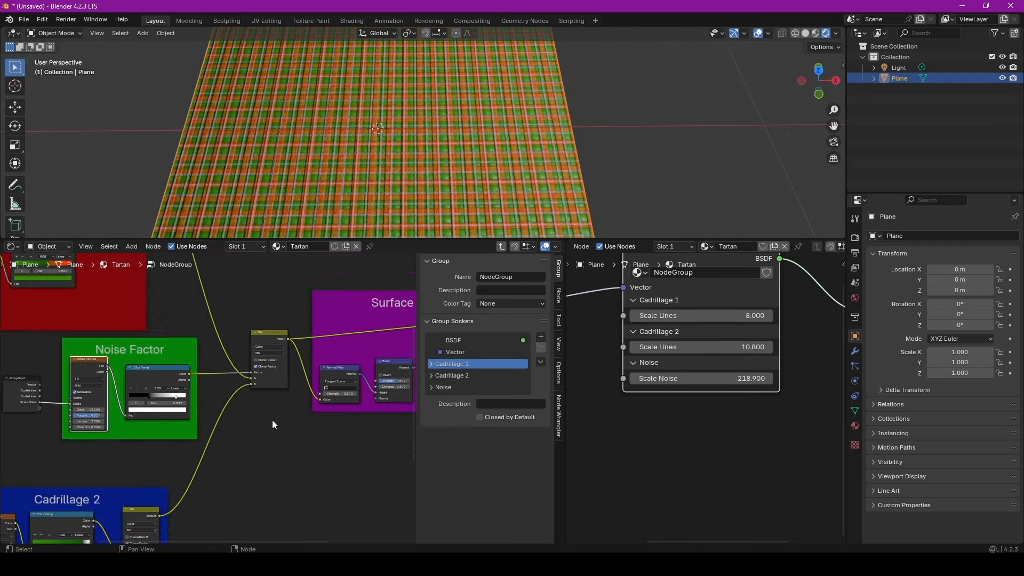
middle_drag(342, 414, 190, 382)
key(shift+d)
click(382, 366)
scroll(190, 382, up, 4)
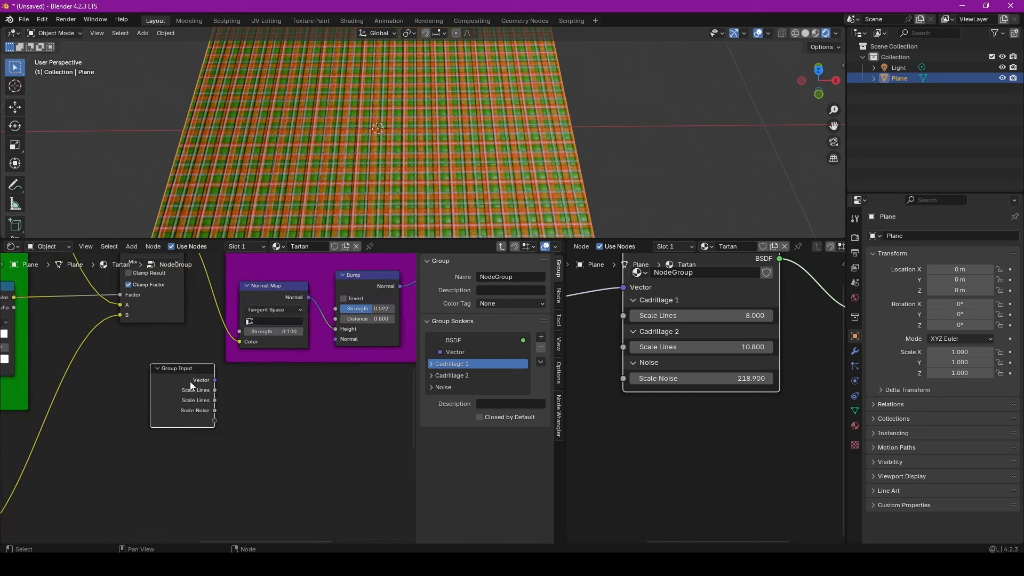
drag(240, 332, 215, 421)
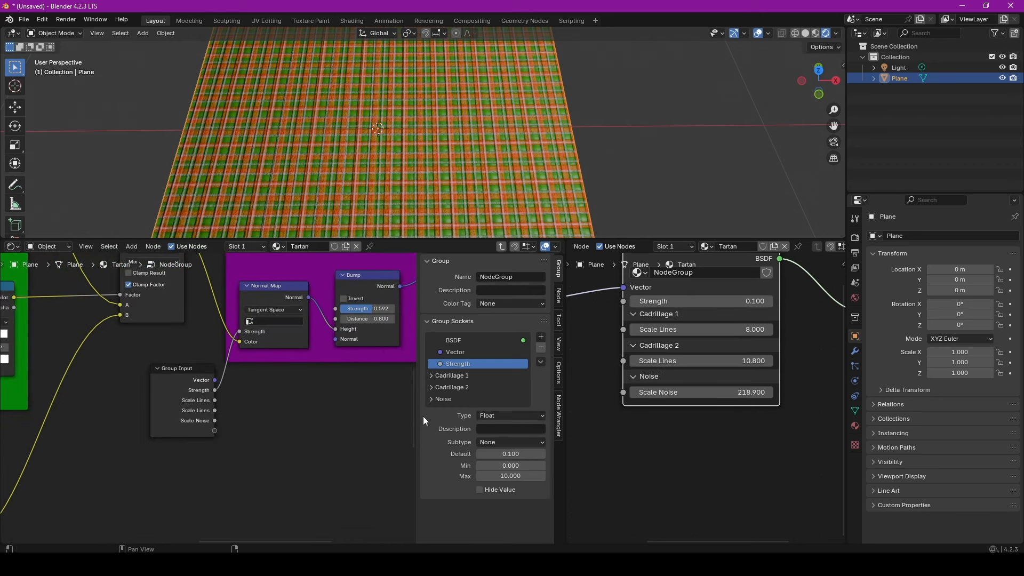
Step: Rename the new Strength socket "Normal Strength (ONLY BSDF)"
double_click(440, 363)
click(440, 363)
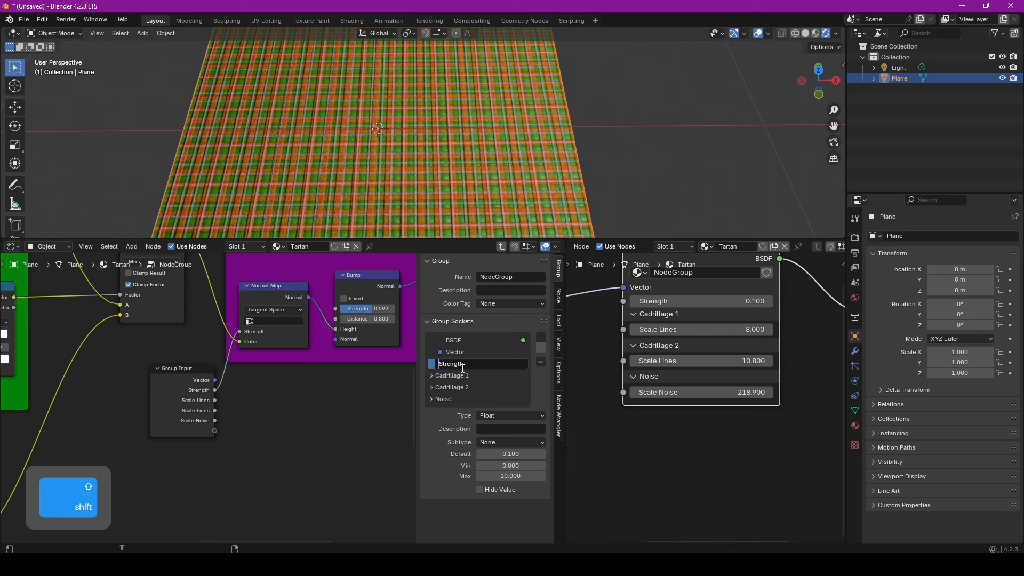
text(Normal Strength )
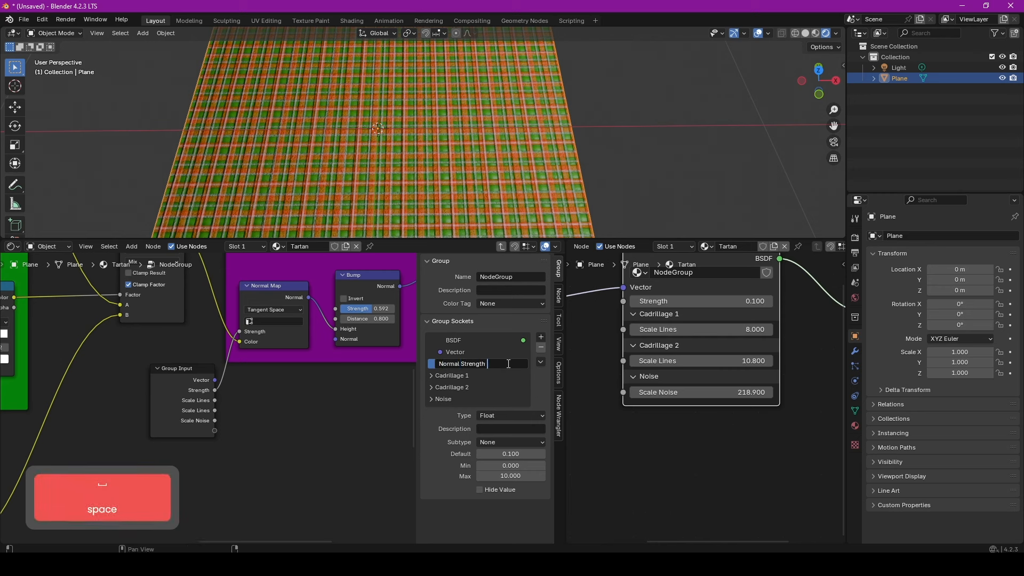
text((ONLY BS)
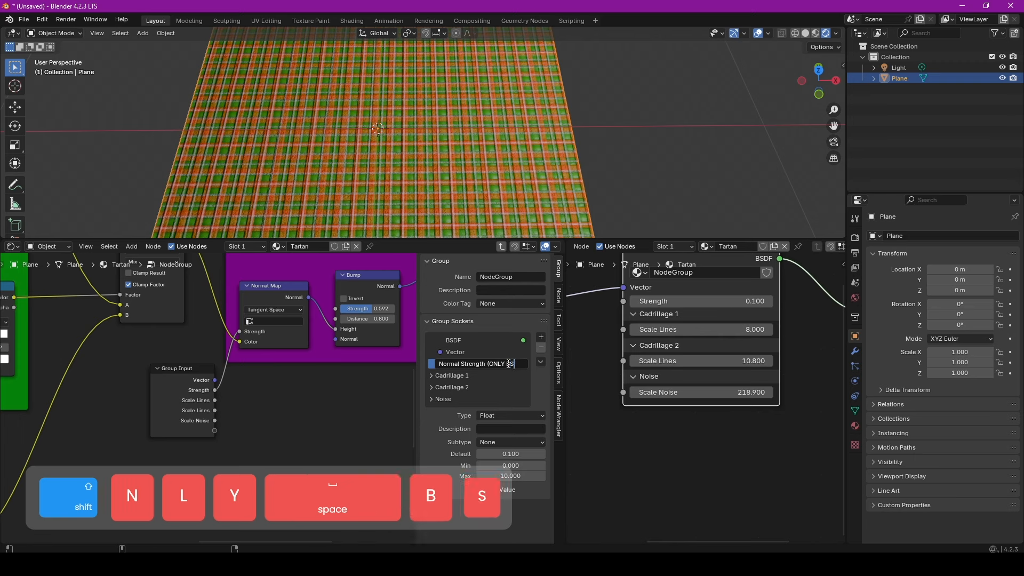
Step: Rename the Vector input socket that feeds the Mapping nodes "Texture Coordinate"
click(455, 352)
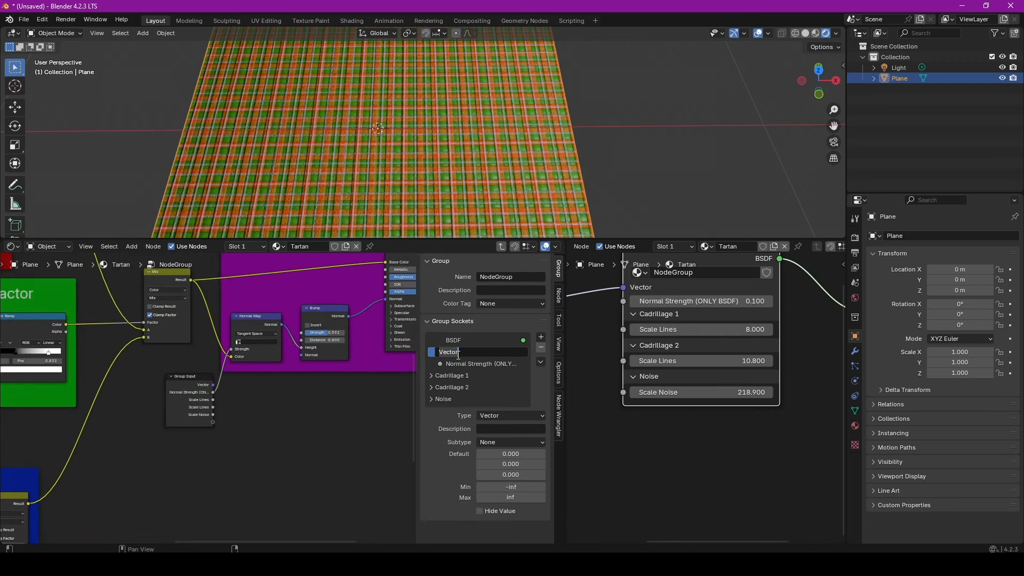
scroll(166, 470, down, 4)
middle_drag(160, 463, 37, 499)
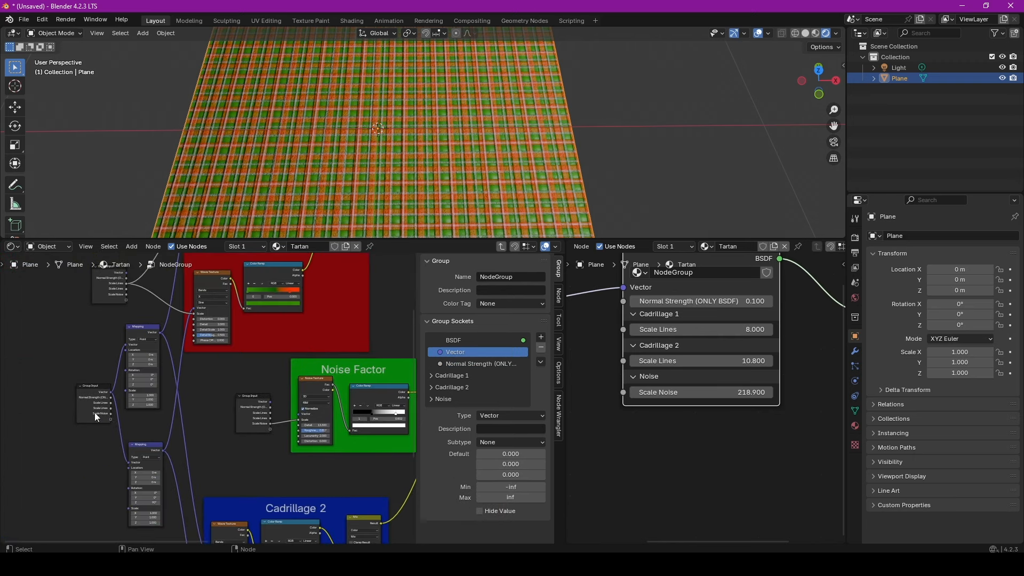
scroll(97, 416, up, 3)
middle_drag(100, 410, 191, 397)
scroll(191, 397, up, 1)
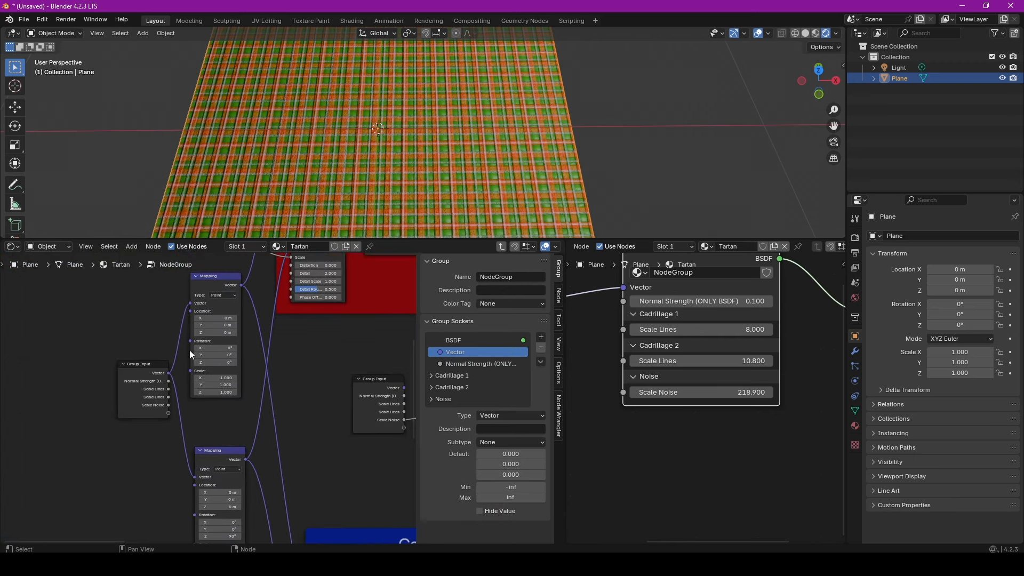
double_click(449, 350)
key(shift)
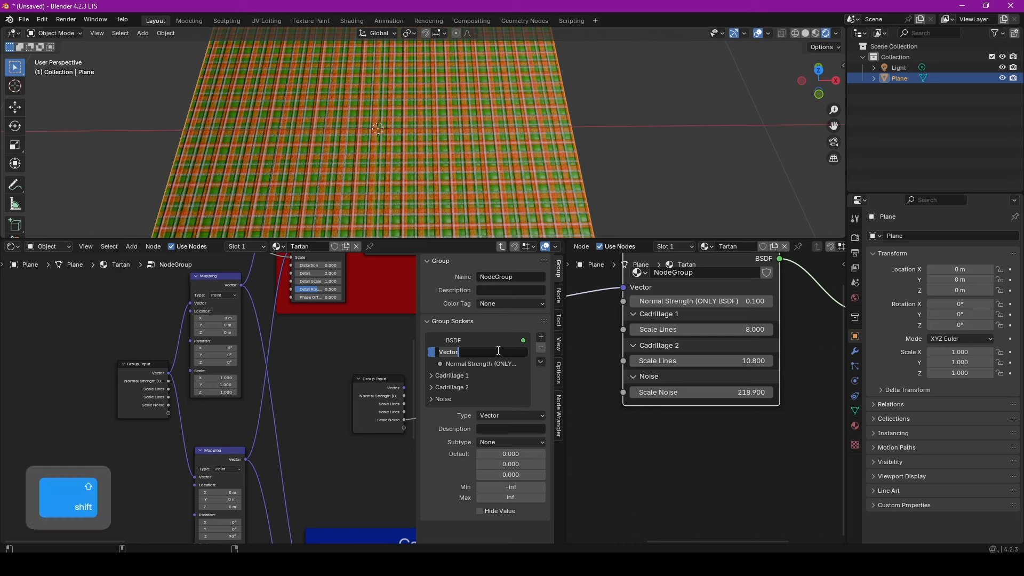
text(Texture Coordinat)
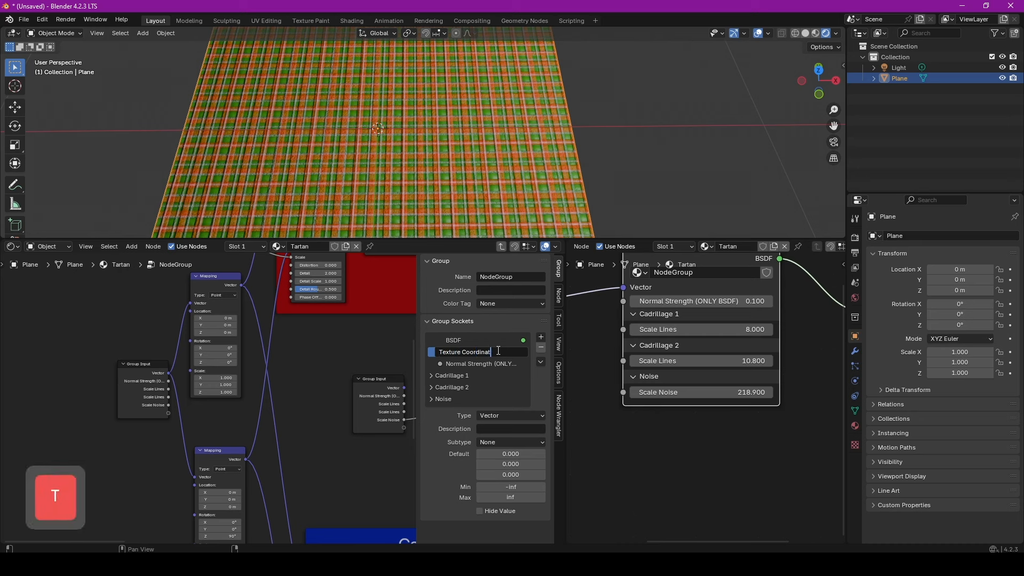
text(e)
key(Return)
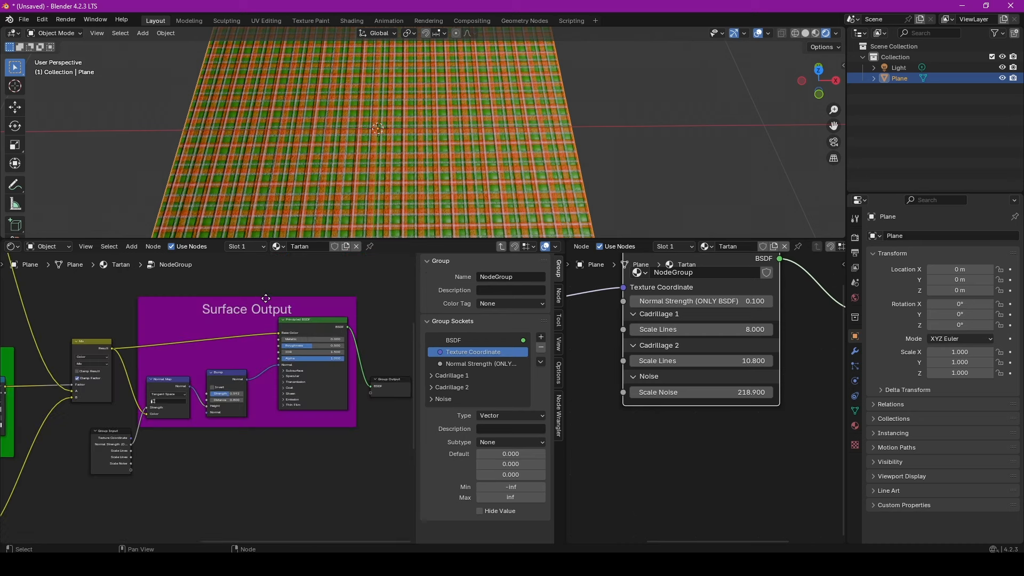
Step: Move the Surface Output frame lower and connect the final Mix node's Result to a new Group Output socket
drag(268, 299, 268, 384)
scroll(230, 368, up, 3)
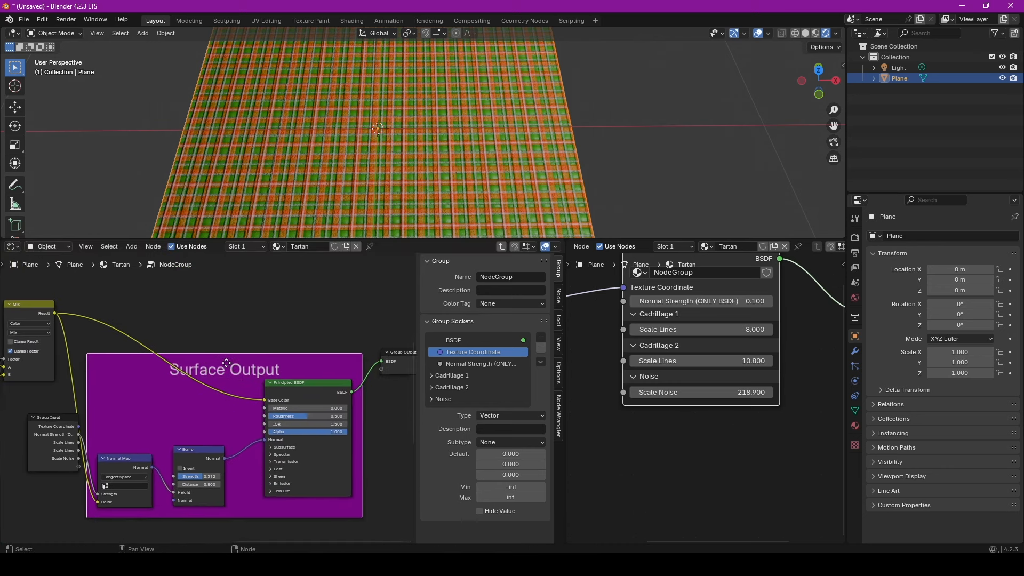
middle_drag(227, 363, 211, 352)
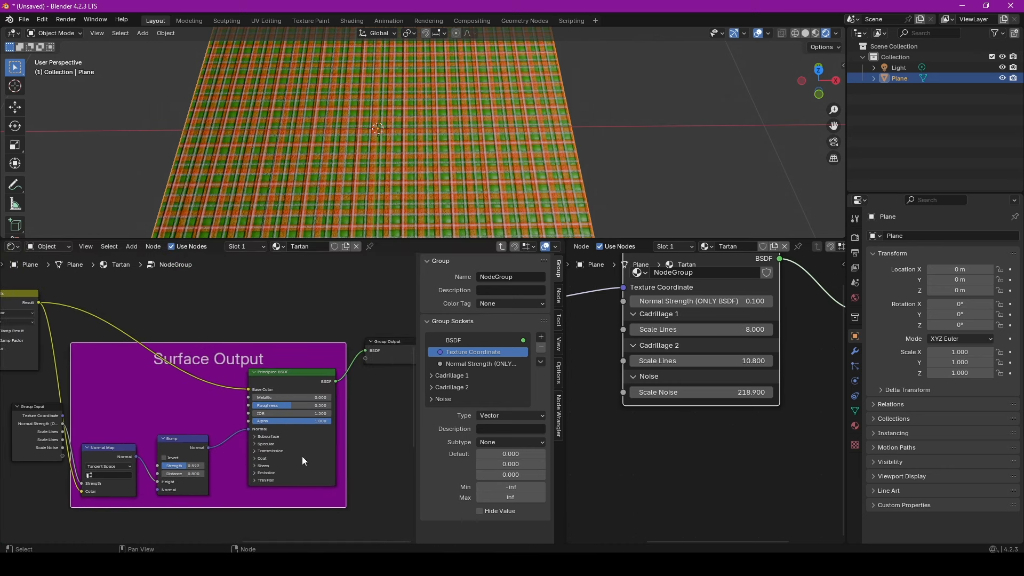
middle_drag(50, 310, 107, 315)
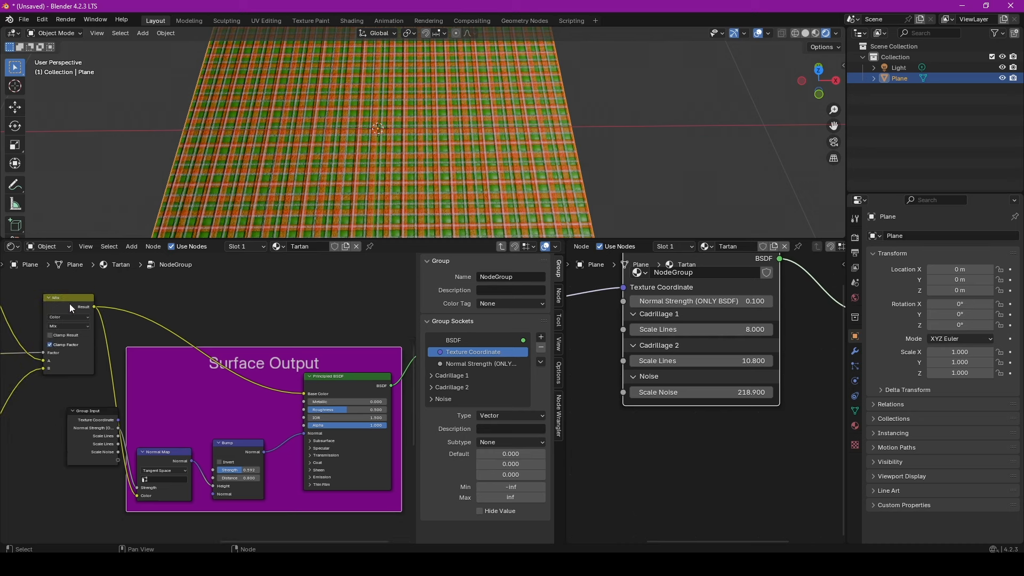
scroll(40, 305, up, 1)
drag(75, 290, 309, 356)
scroll(338, 360, up, 2)
scroll(305, 369, up, 1)
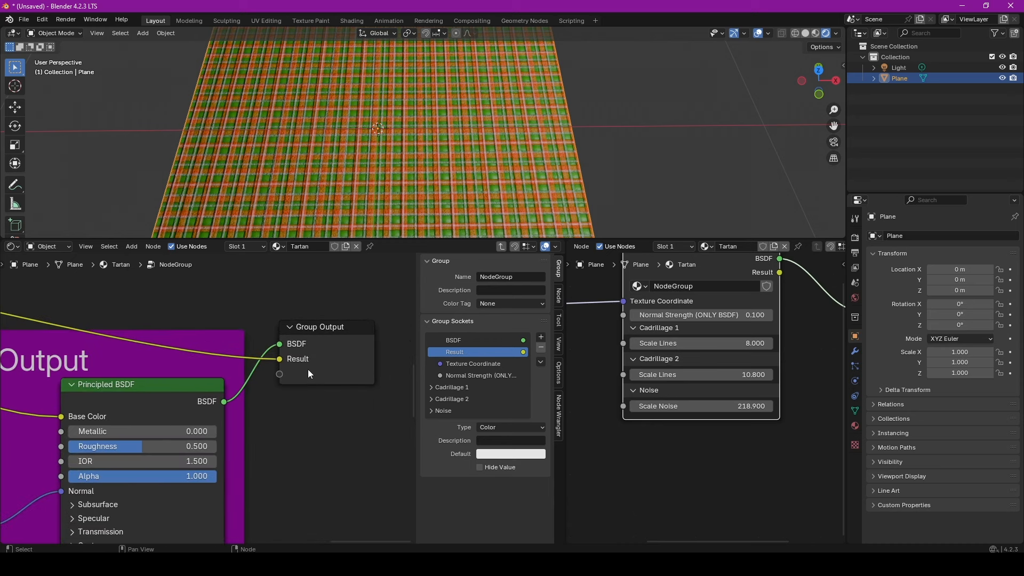
Step: Rename the new Result output socket "Color"
double_click(457, 352)
key(shift)
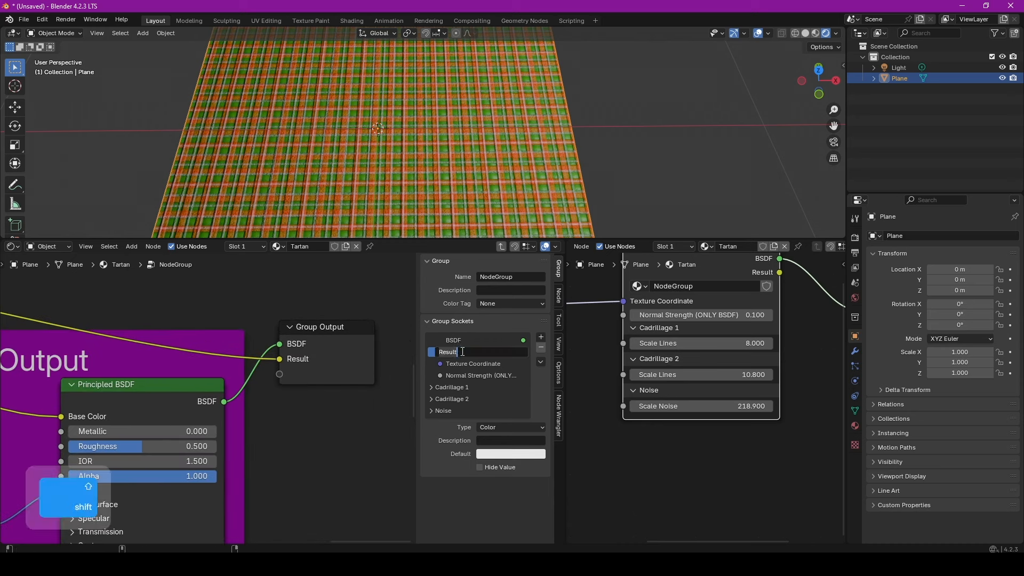
text(Color)
key(Return)
Step: Widen the group's node editor and add a Color Ramp node in the empty space beside the Cadrillage 1 frame
key(Home)
middle_drag(209, 353, 232, 411)
scroll(233, 410, up, 2)
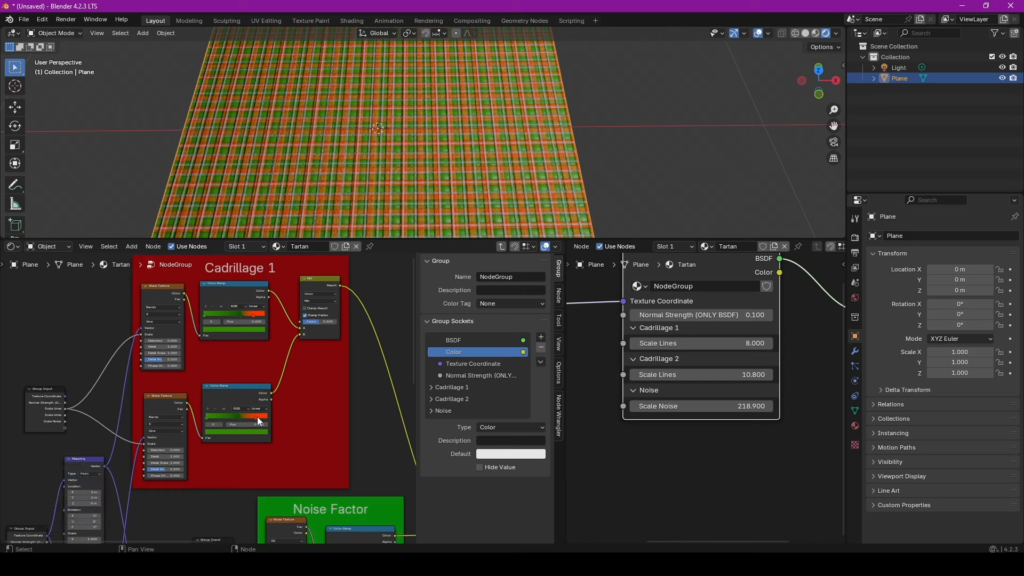
scroll(236, 418, up, 4)
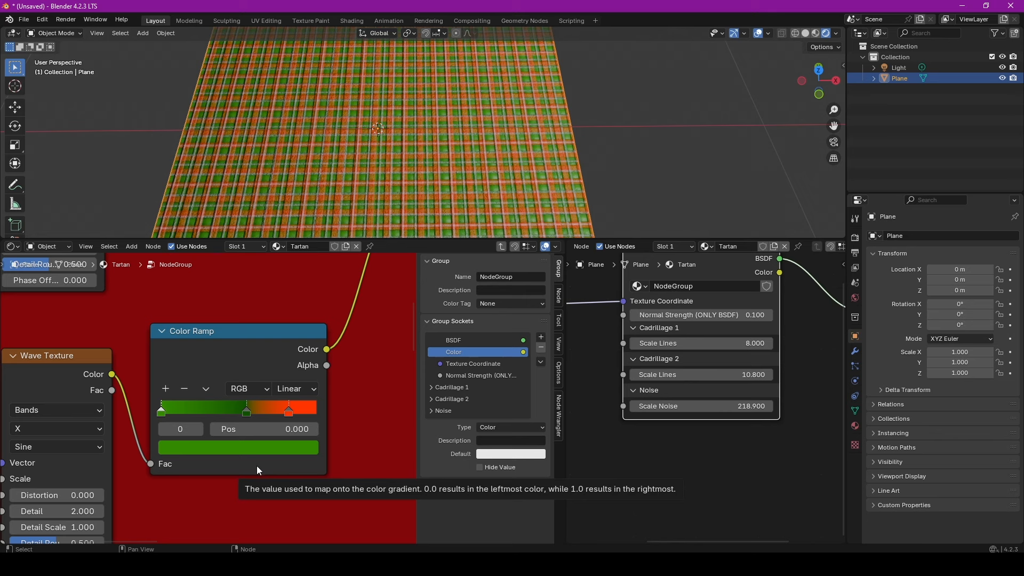
scroll(205, 315, down, 4)
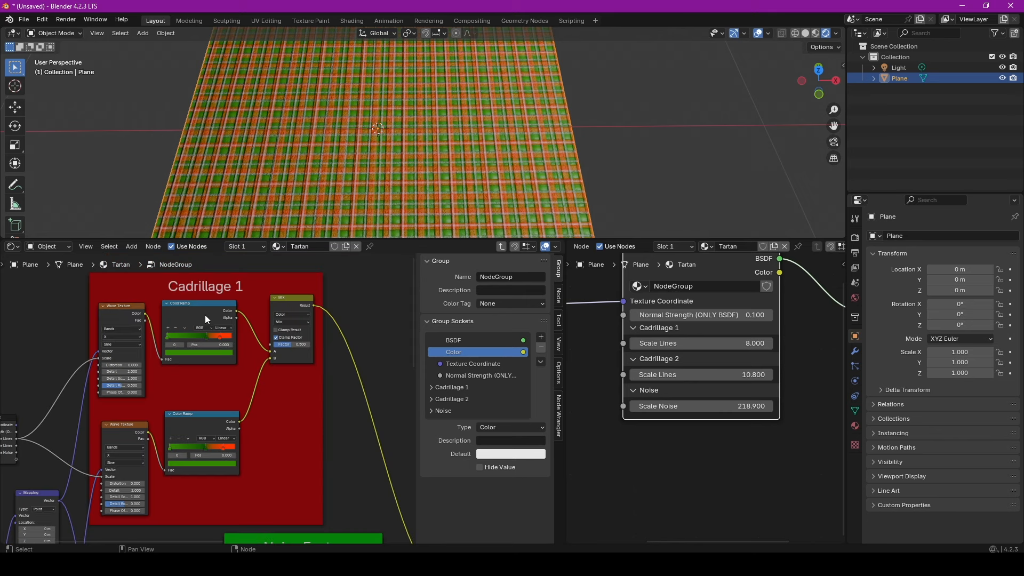
drag(565, 394, 668, 395)
middle_drag(445, 395, 292, 389)
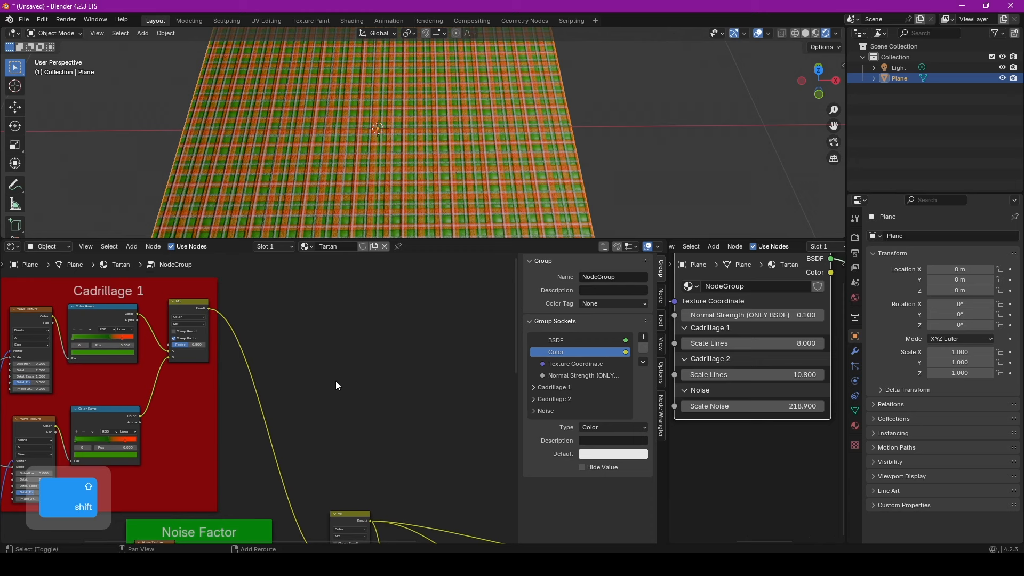
key(shift+a)
text(co)
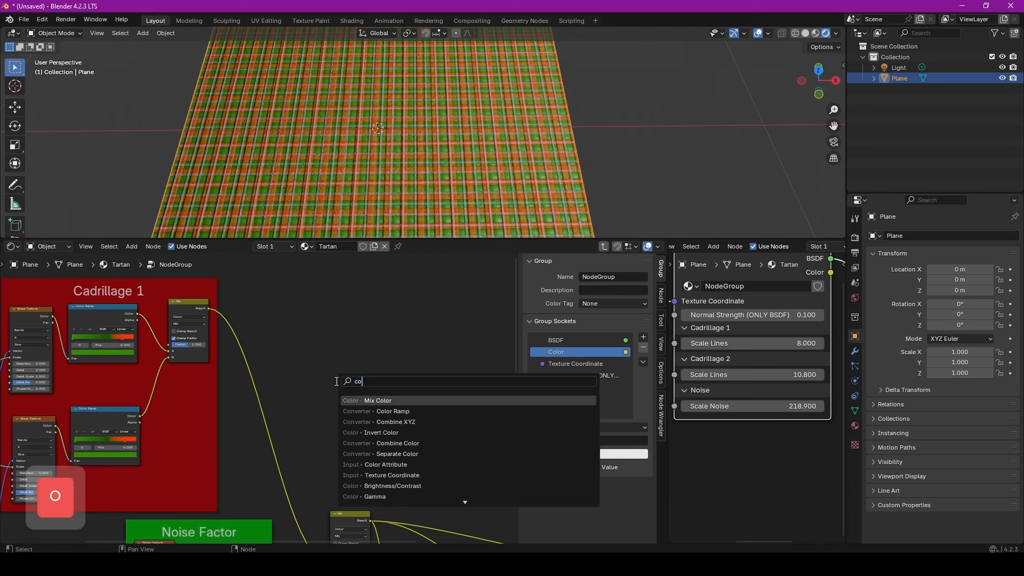
text(lr)
key(Return)
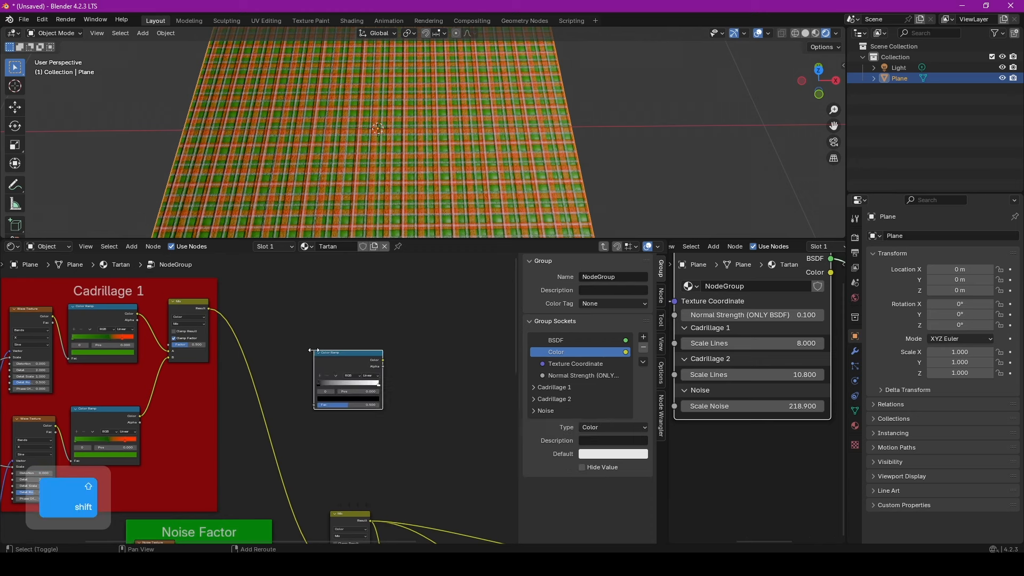
Step: Add a Mix Color node beside the new Color Ramp
key(shift+a)
text(m)
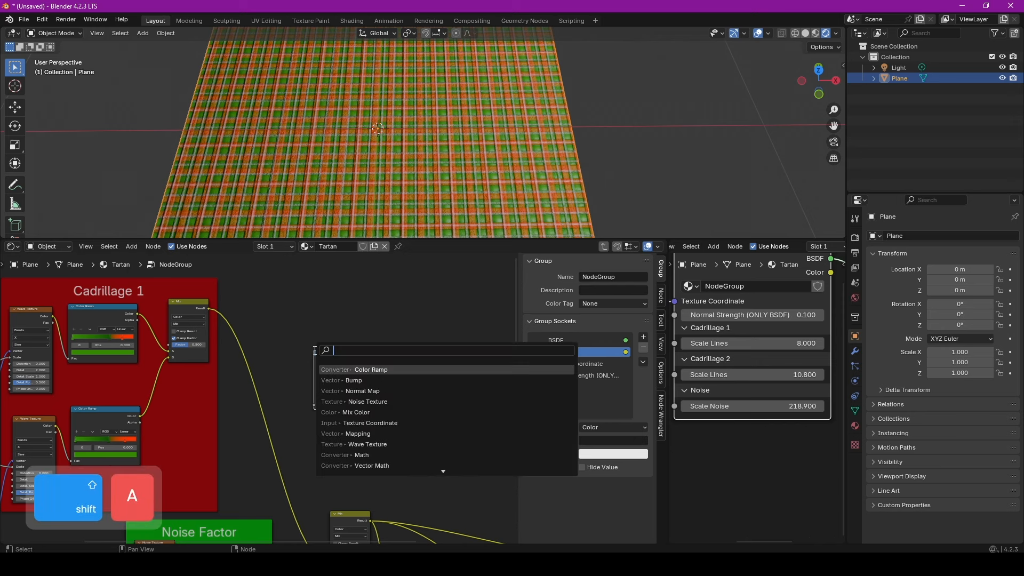
text(ix)
key(Down)
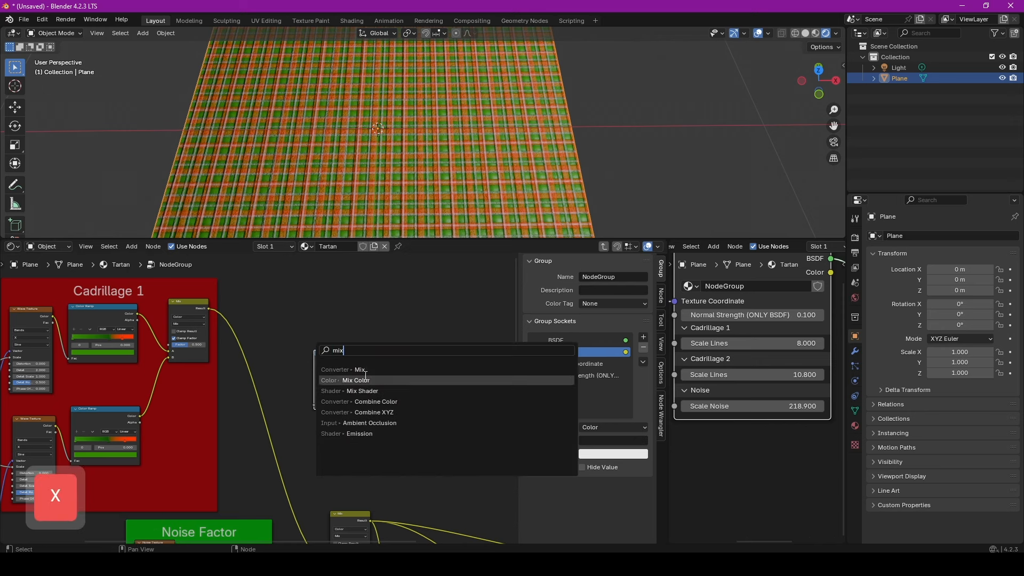
key(Return)
click(417, 344)
Step: Combine the new Color Ramp and Mix Color nodes into a nested node group
drag(290, 317, 462, 425)
key(ctrl)
key(ctrl+g)
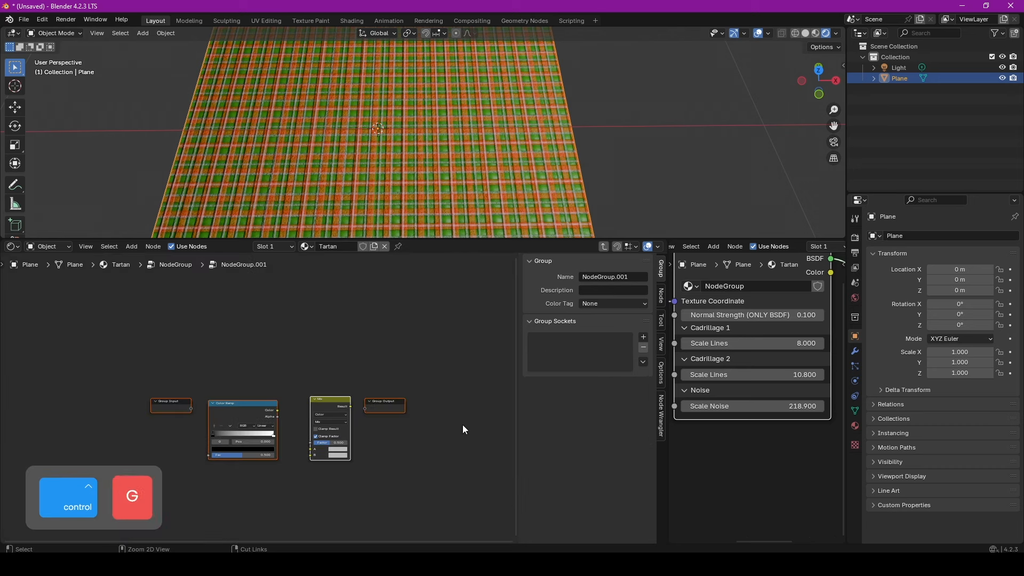
Step: Link a group input to the Color Ramp's Fac and the ramp's Color output to the Mix node's Factor
drag(160, 335, 175, 405)
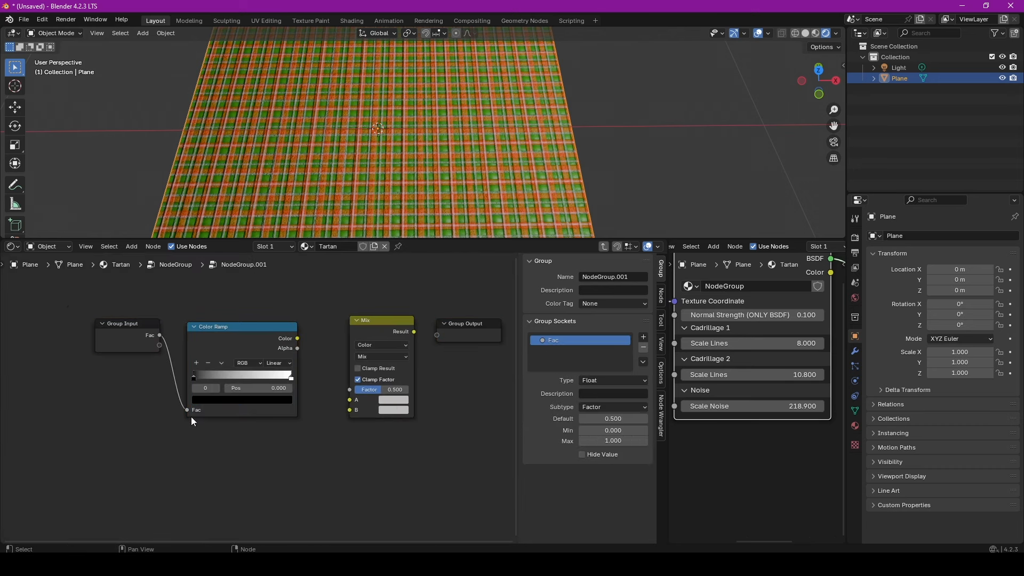
scroll(184, 417, up, 1)
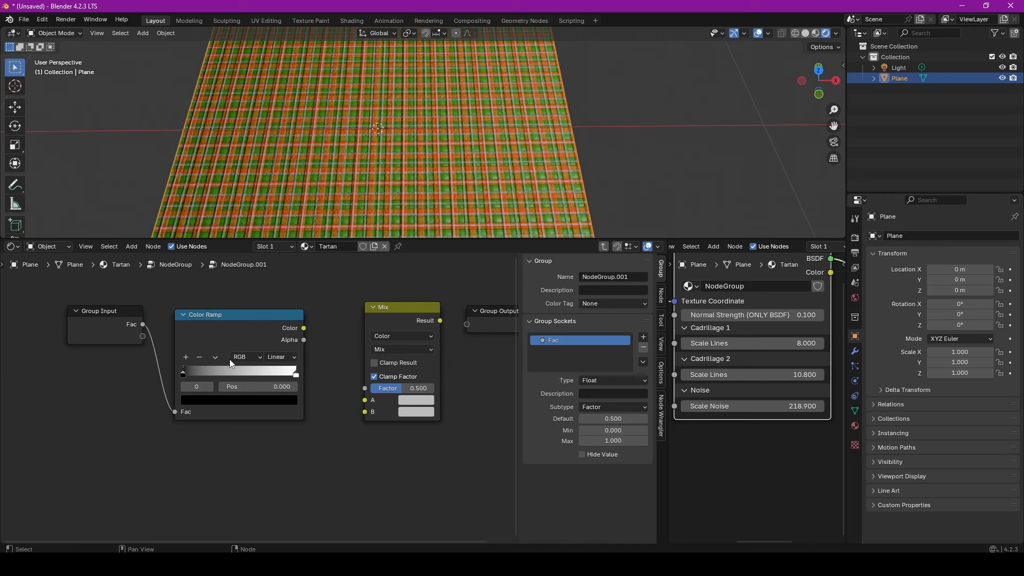
drag(304, 328, 324, 332)
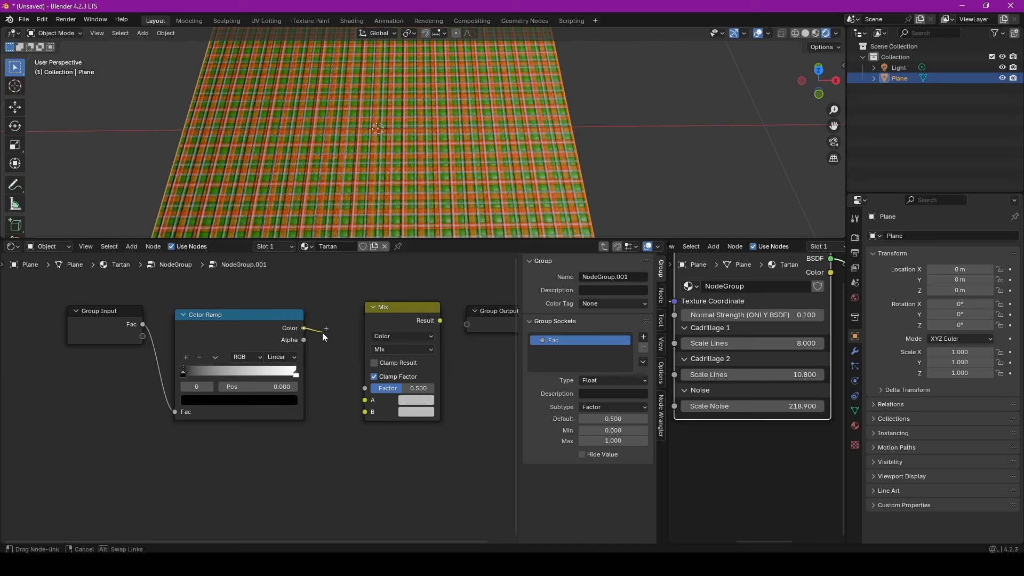
drag(333, 380, 360, 386)
key(Home)
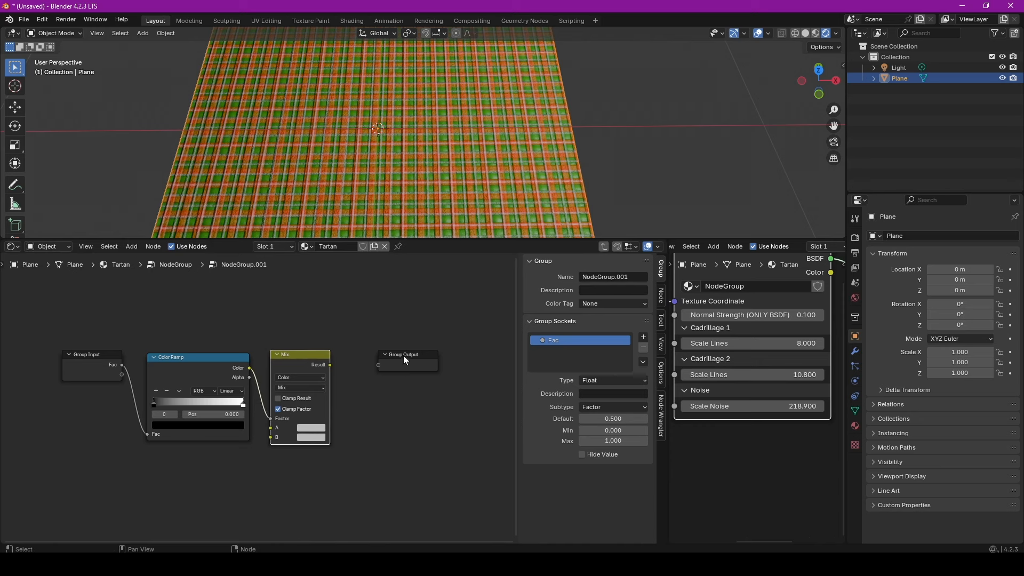
Step: Move the Group Output node away and duplicate the linked Color Ramp and Mix nodes above the originals
drag(404, 355, 475, 351)
scroll(292, 396, down, 1)
middle_drag(292, 396, 275, 415)
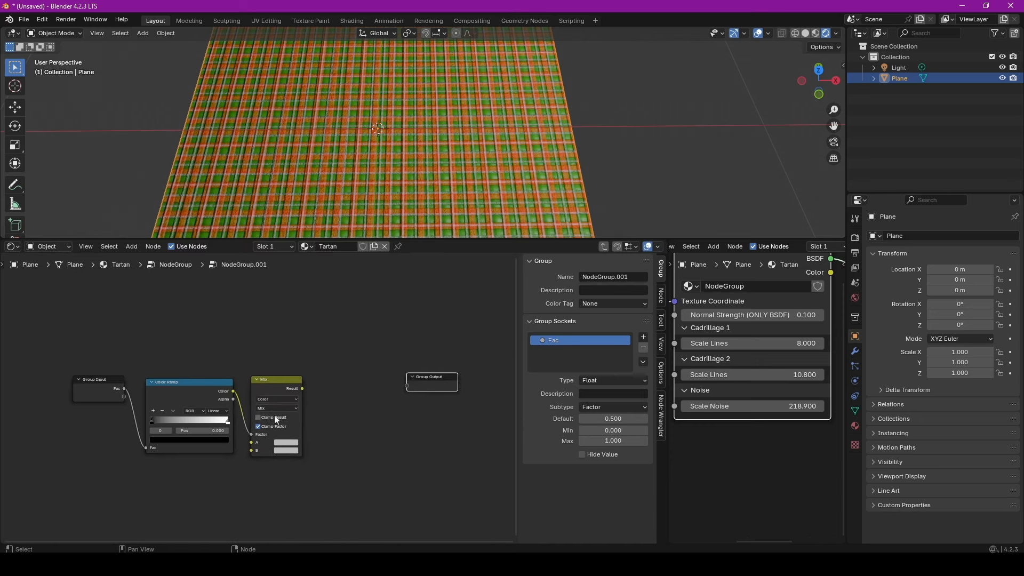
drag(172, 355, 322, 450)
key(shift+d)
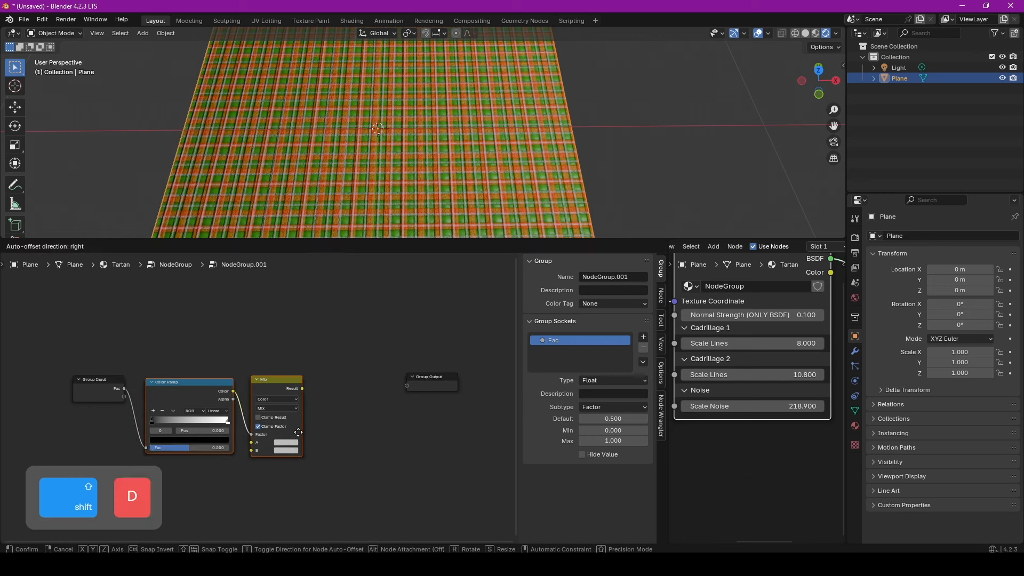
click(366, 343)
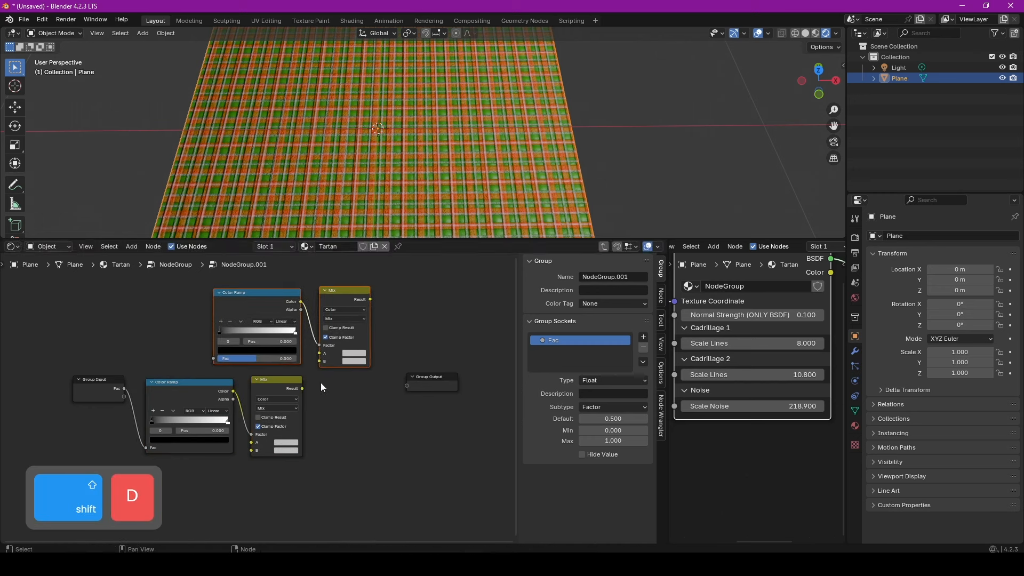
Step: Link the first Mix's Result to the duplicated Mix's A input, and the duplicated Mix's Result to the Group Output
drag(303, 388, 320, 354)
drag(371, 300, 378, 315)
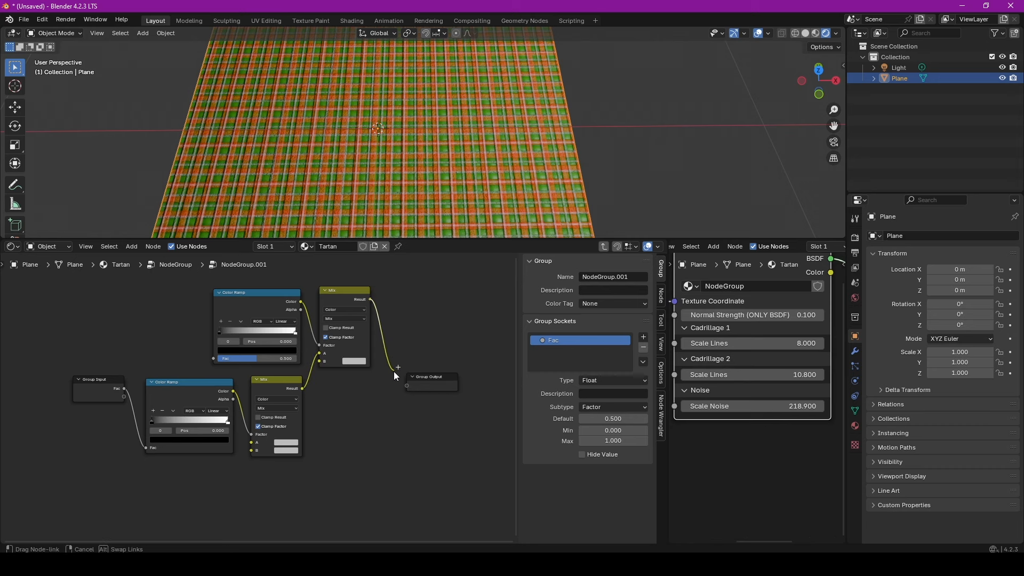
drag(393, 371, 406, 386)
scroll(414, 392, up, 3)
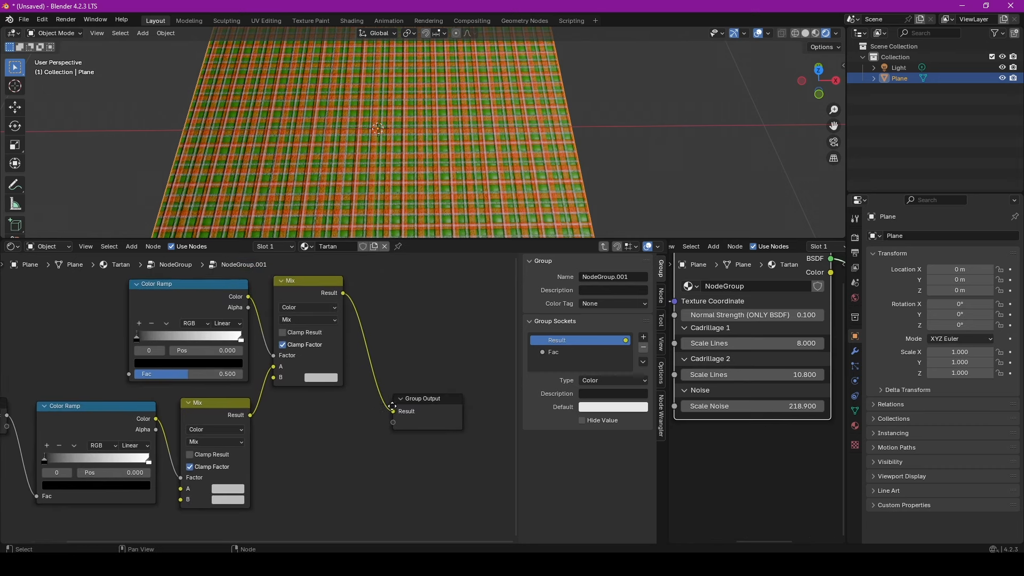
key(Home)
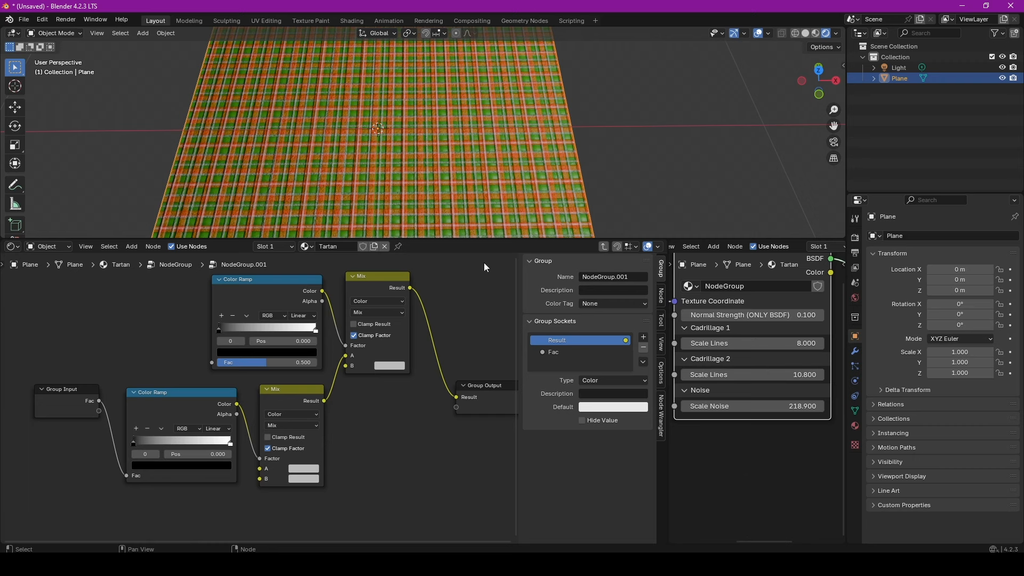
Step: Return to the parent group and link a duplicate of the nested group between Cadrillage 1's upper Wave Texture and the Mix's A input
click(604, 246)
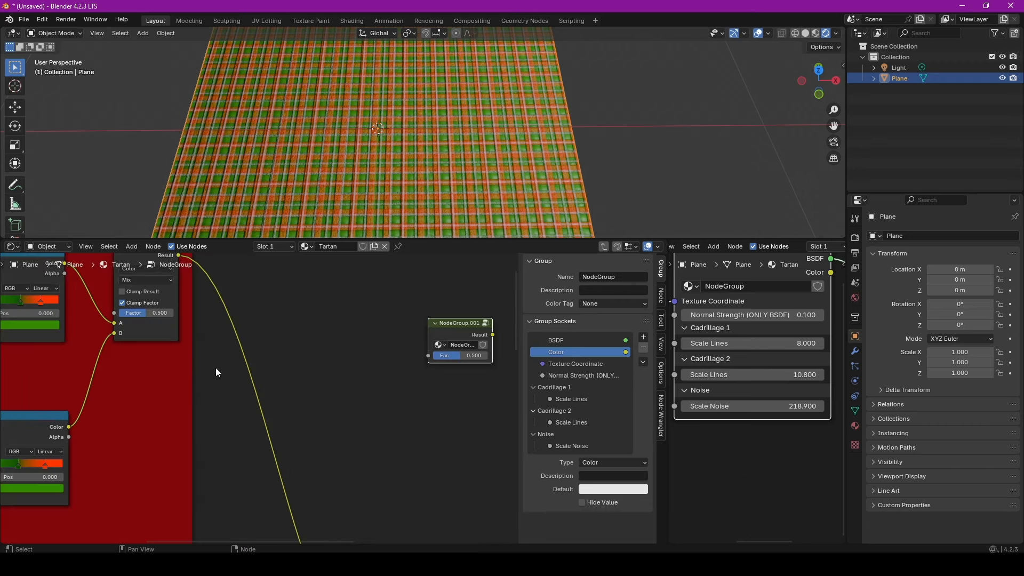
scroll(188, 385, down, 2)
middle_drag(187, 386, 219, 396)
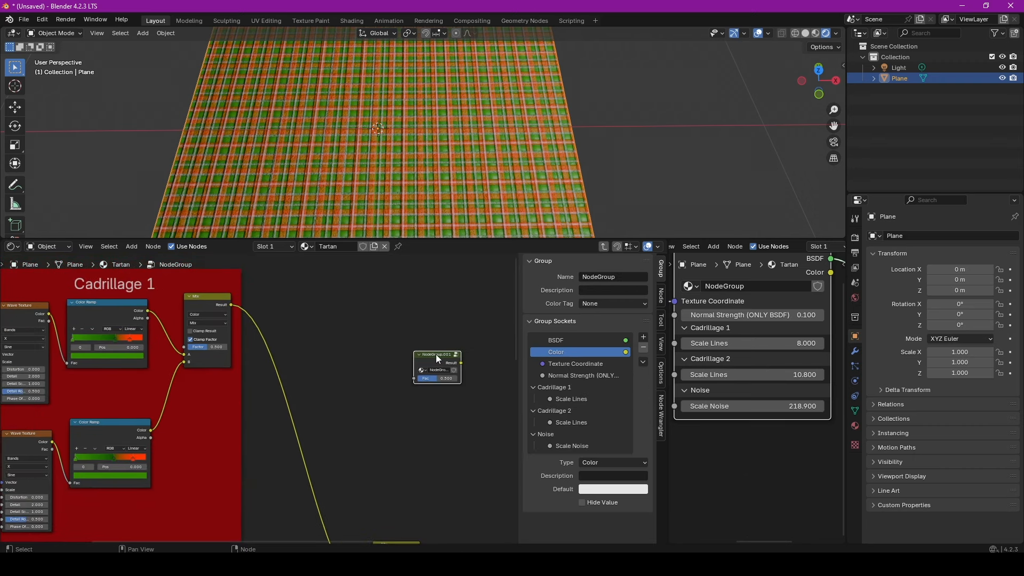
key(shift+d)
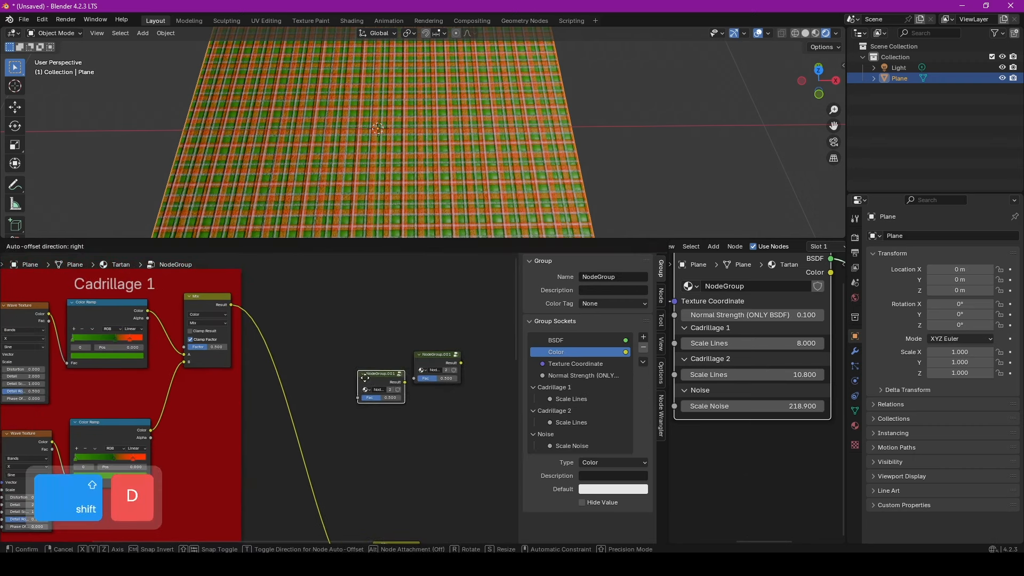
click(101, 378)
middle_drag(130, 380, 196, 379)
drag(114, 320, 248, 355)
Step: Widen the second node editor to show Cadrillage 1 there, and open the nested group in the first editor
drag(668, 363, 536, 367)
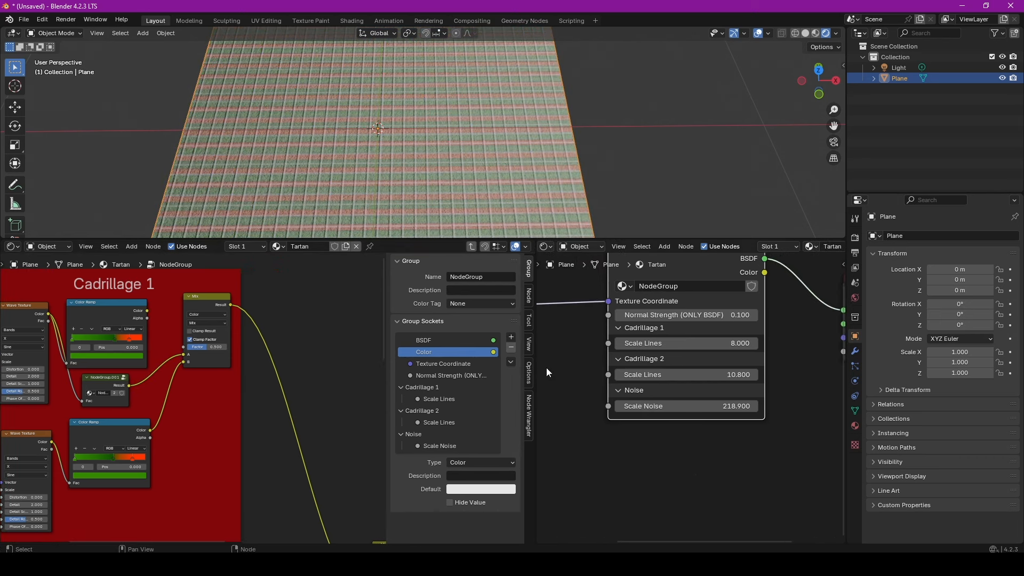
scroll(612, 369, down, 2)
key(Tab)
scroll(720, 373, up, 3)
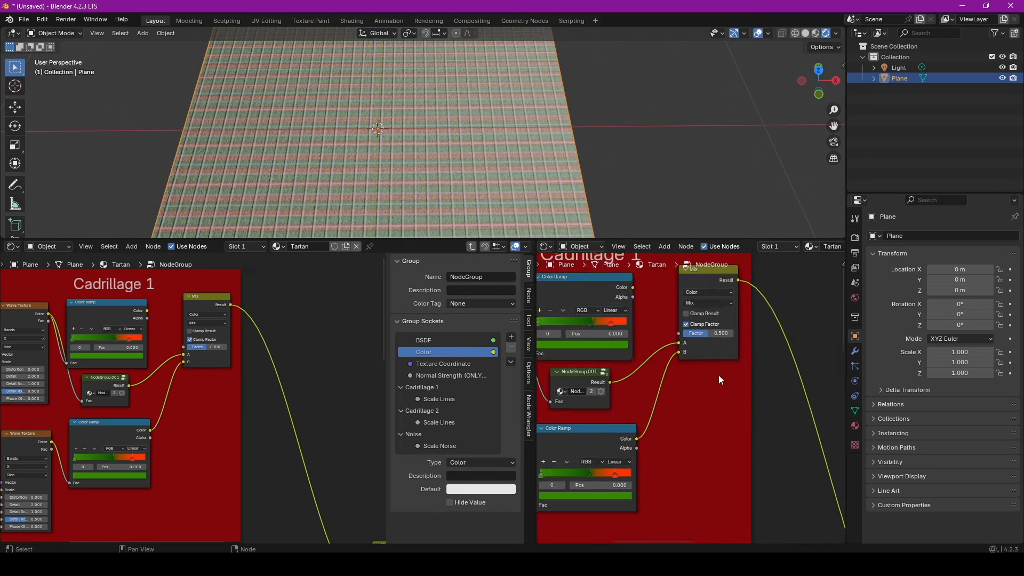
key(Tab)
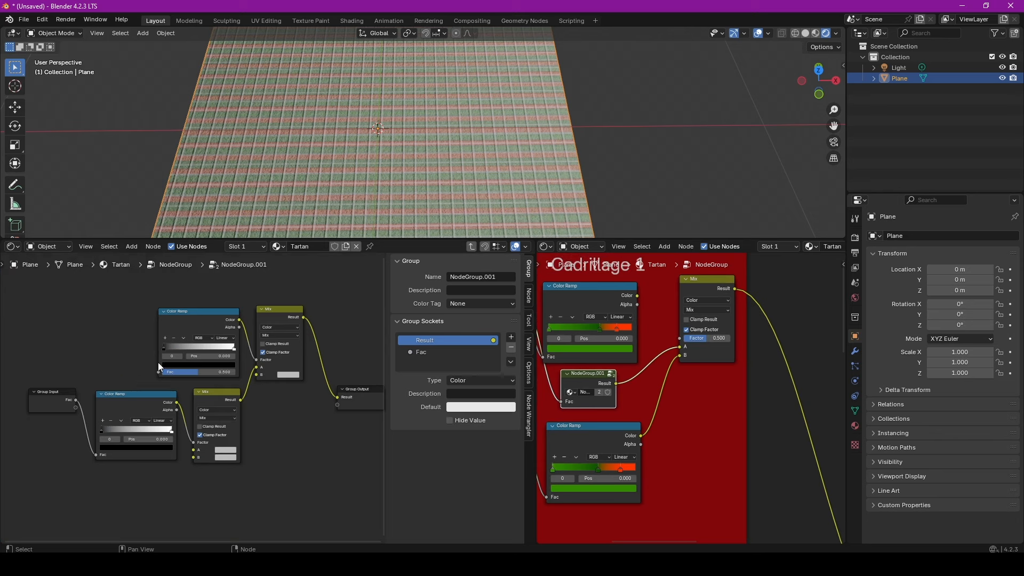
Step: Sample the old Color Ramp's green and dark green into the lower Mix's A and B, and its orange-red into the upper Mix's B
scroll(239, 448, up, 5)
click(211, 450)
click(305, 408)
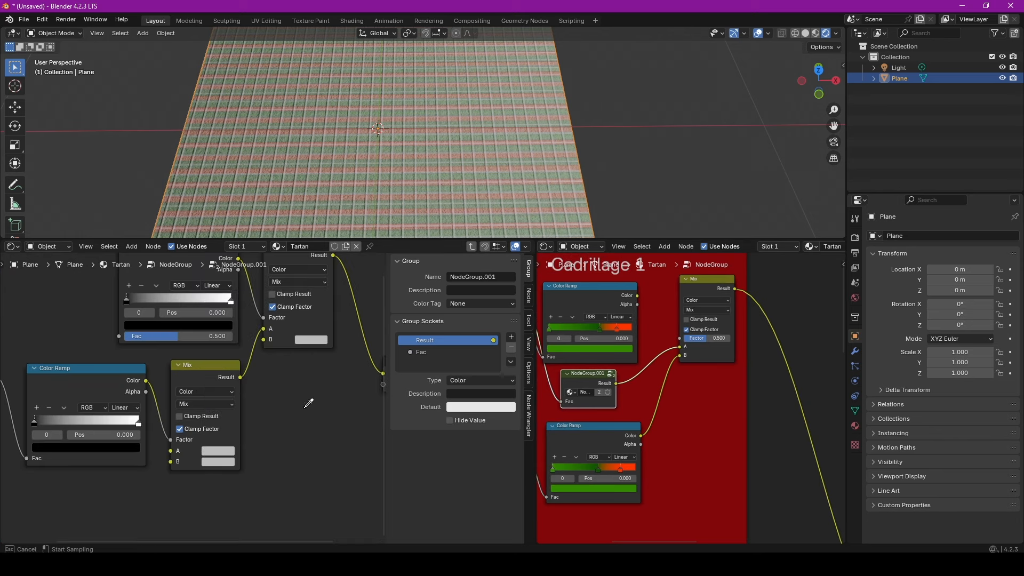
click(555, 468)
click(218, 462)
click(304, 409)
click(599, 469)
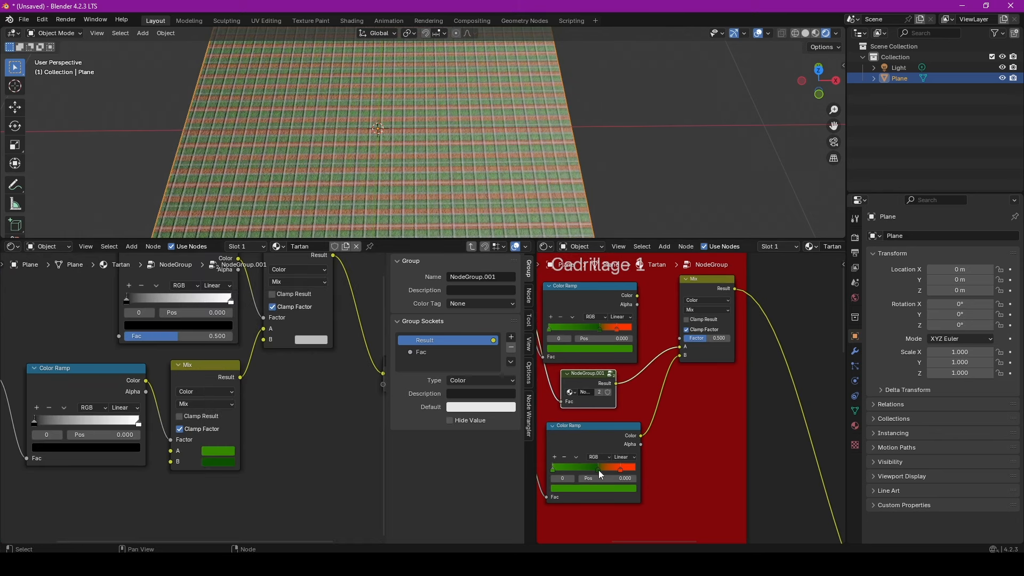
click(308, 341)
click(394, 298)
click(626, 467)
Step: Set the nested group's lower Color Ramp to B-Spline interpolation, with its black stop moved inward and its white stop at 0.632
middle_drag(33, 422, 54, 434)
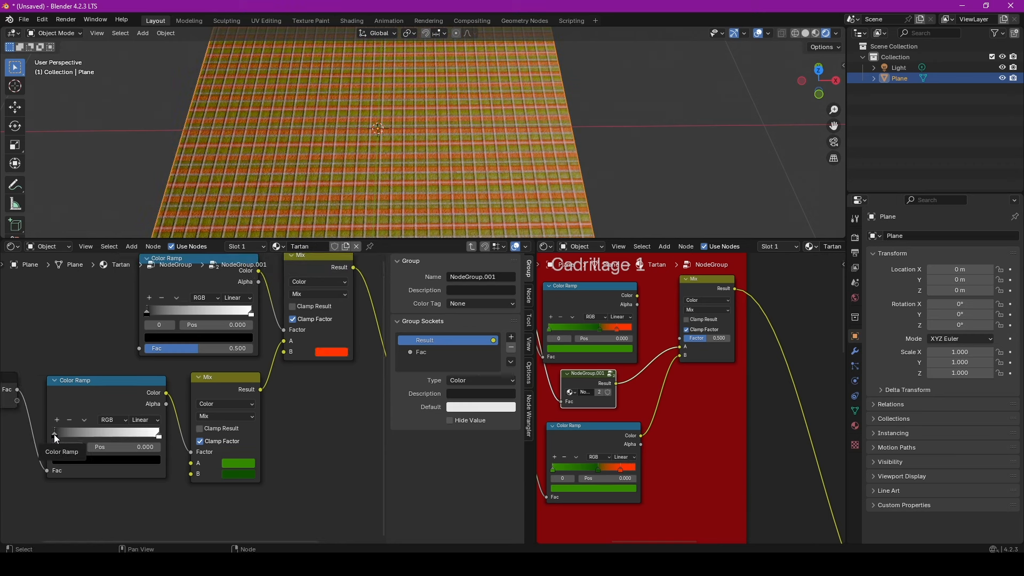
click(152, 421)
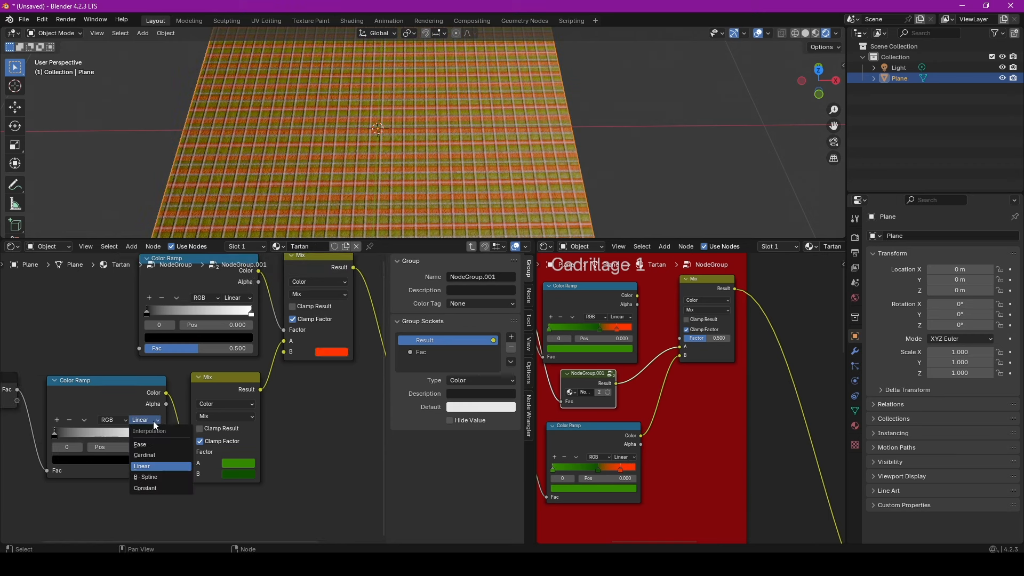
click(155, 479)
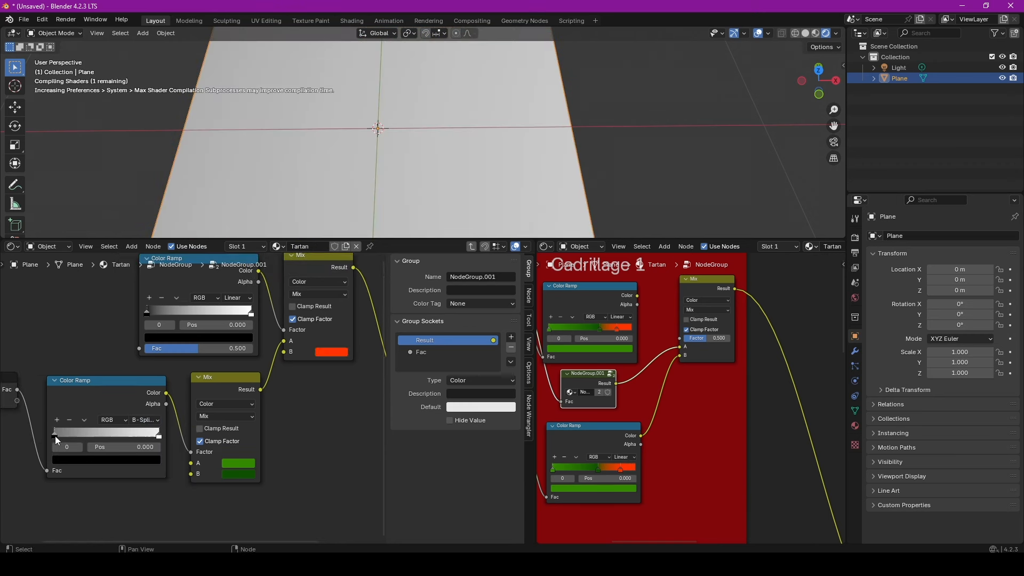
drag(55, 436, 95, 434)
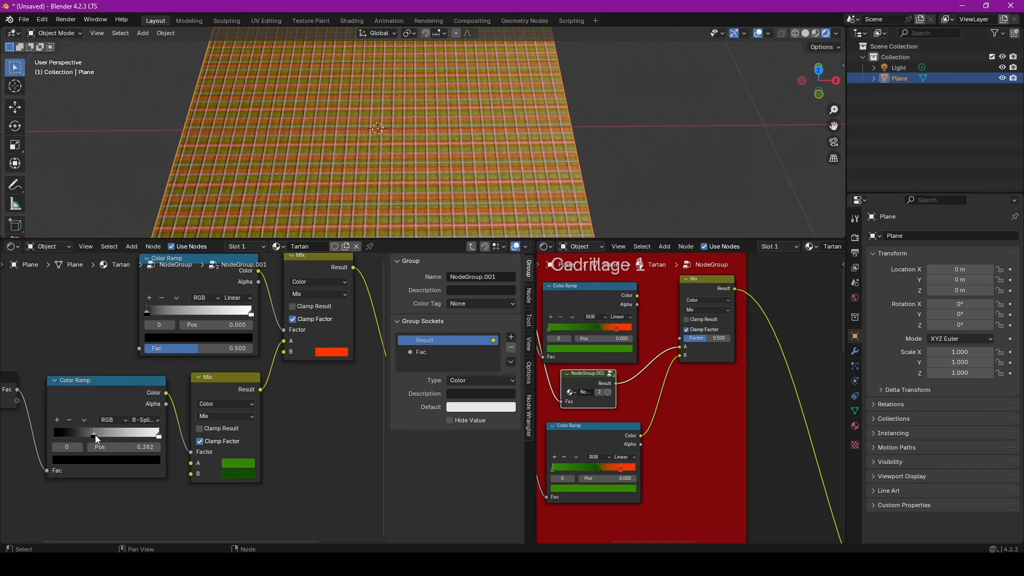
drag(159, 436, 120, 436)
Step: Link the Group Input's Fac to the upper Color Ramp and move that ramp's black stop to 0.564
middle_drag(42, 396, 122, 419)
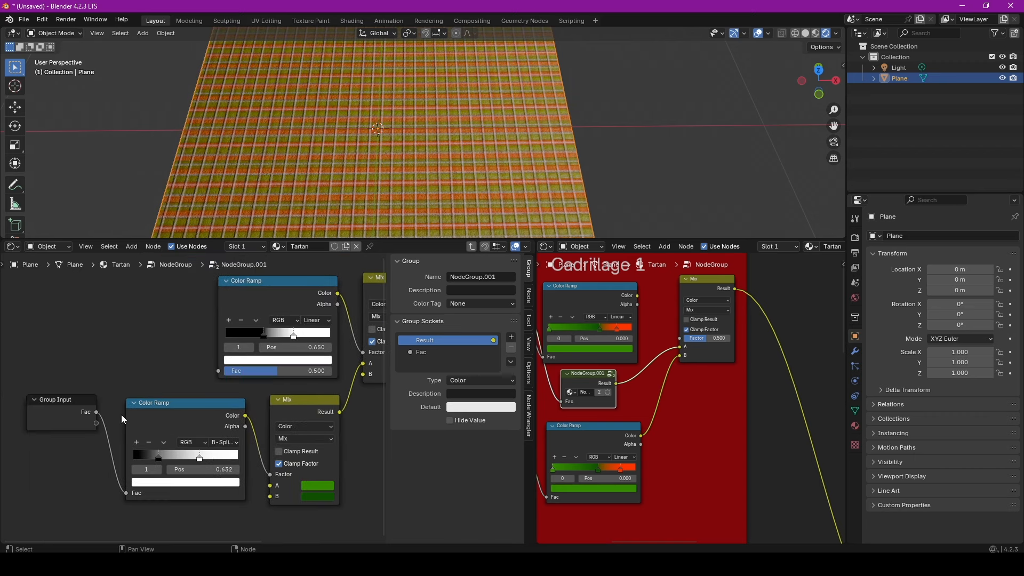
drag(97, 411, 215, 364)
drag(263, 334, 288, 336)
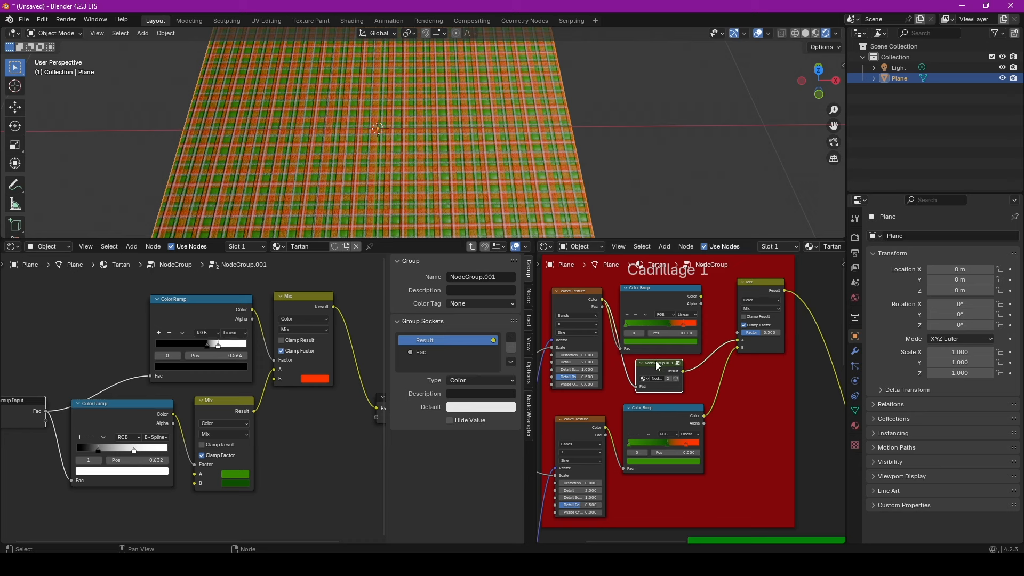
Step: Delete the original upper Color Ramp in Cadrillage 1 and move the nested group node into its place
click(661, 298)
key(Delete)
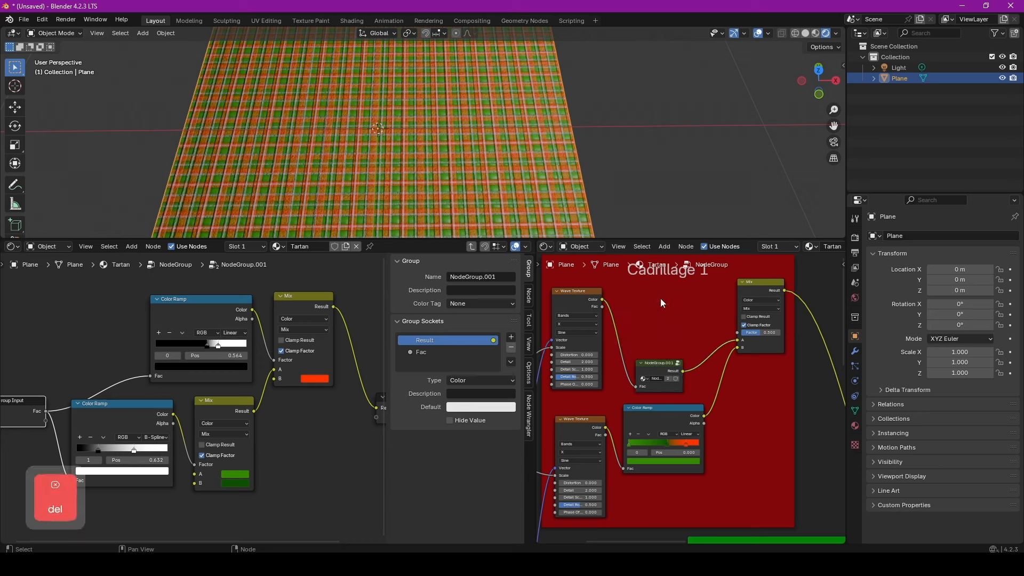
drag(662, 366, 657, 305)
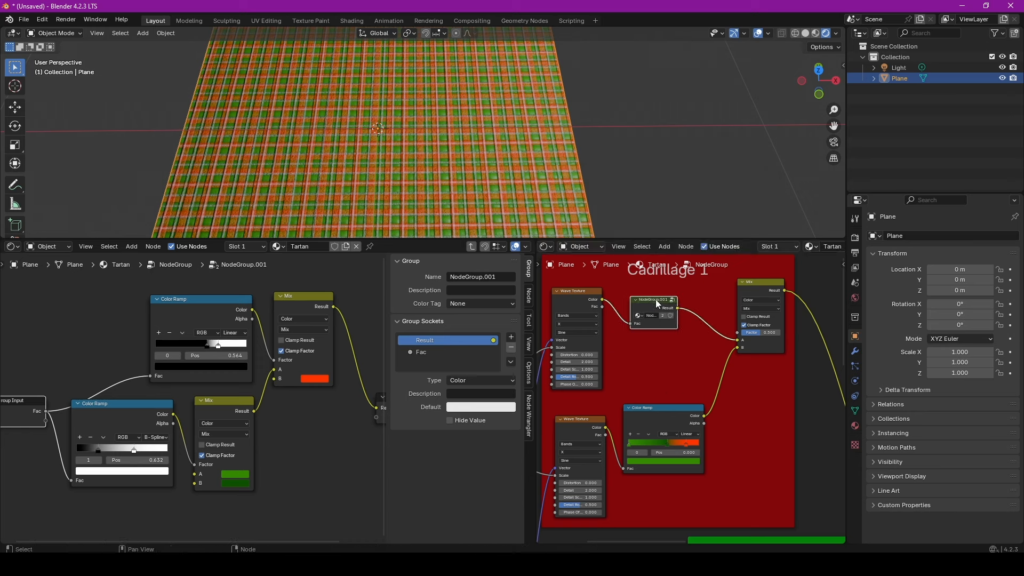
Step: Duplicate the nested group node above Cadrillage 1's lower Color Ramp and widen the copy to show its full name
key(shift+d)
scroll(688, 368, up, 2)
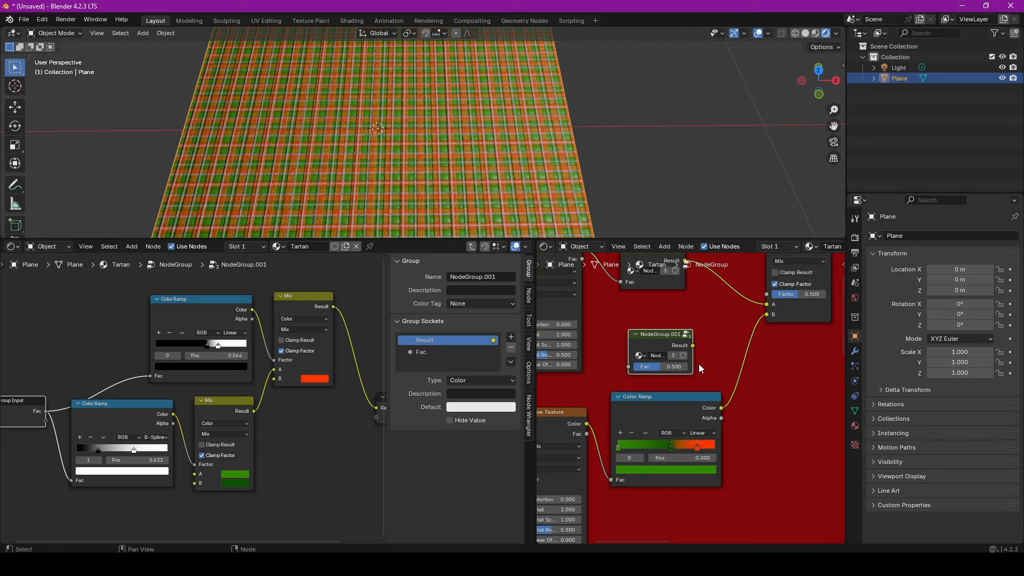
scroll(701, 370, up, 3)
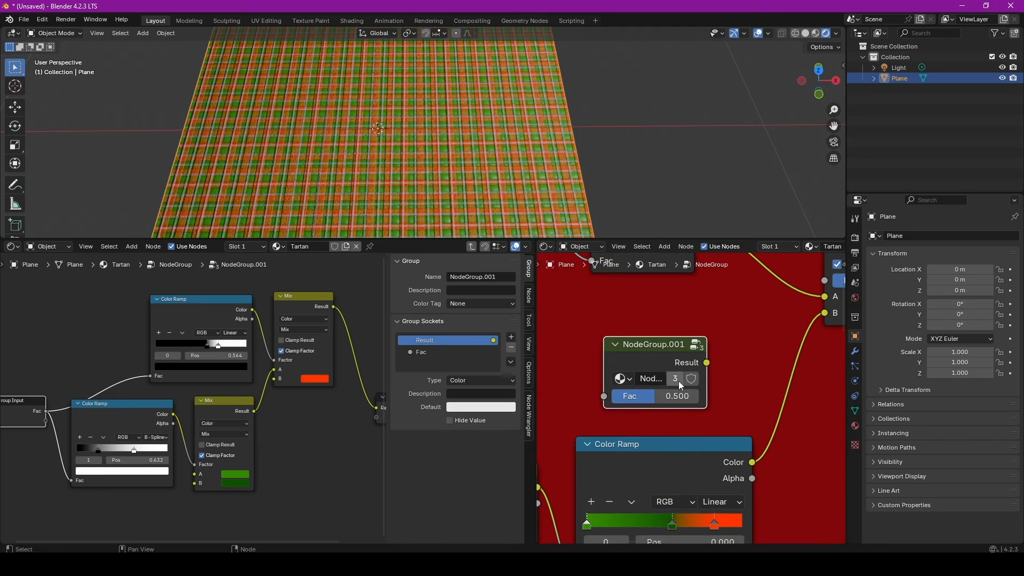
middle_drag(679, 381, 688, 455)
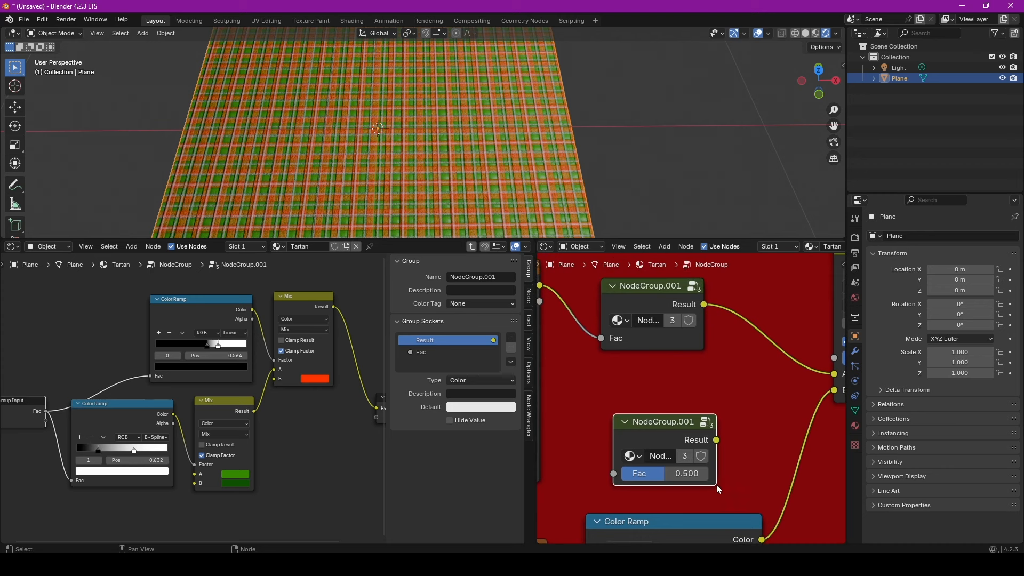
drag(716, 483, 757, 482)
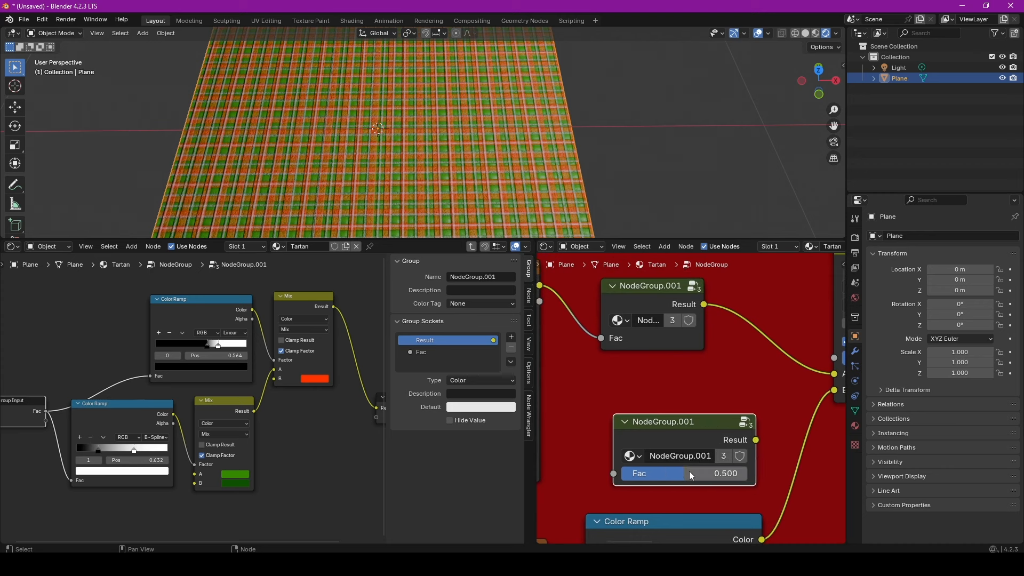
Step: Replace Cadrillage 1's lower Color Ramp with the duplicated group, linked from the lower Wave Texture's Color to the Mix's B input
scroll(690, 472, down, 2)
middle_drag(682, 471, 681, 405)
drag(585, 453, 632, 387)
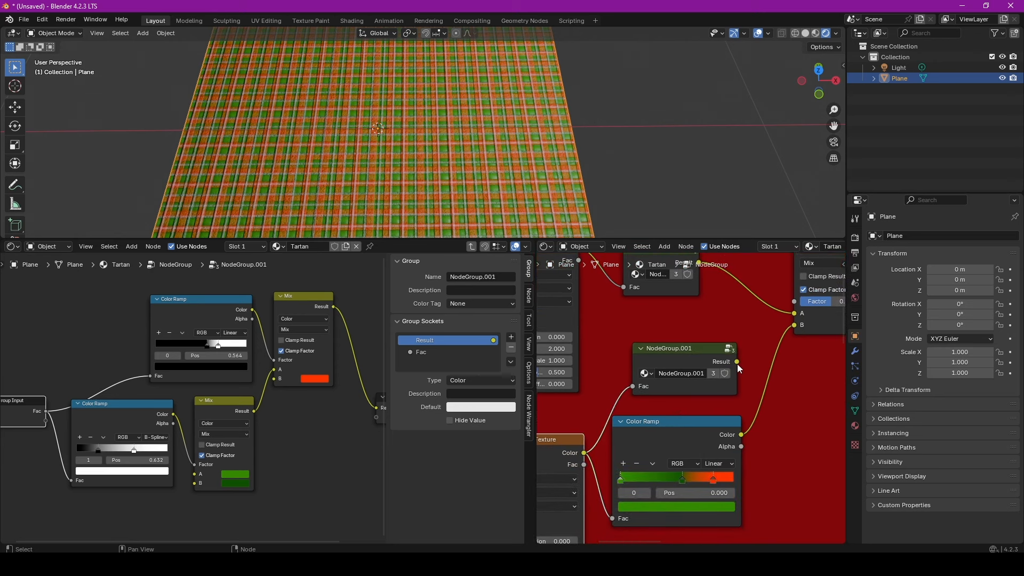
drag(737, 362, 795, 325)
click(671, 425)
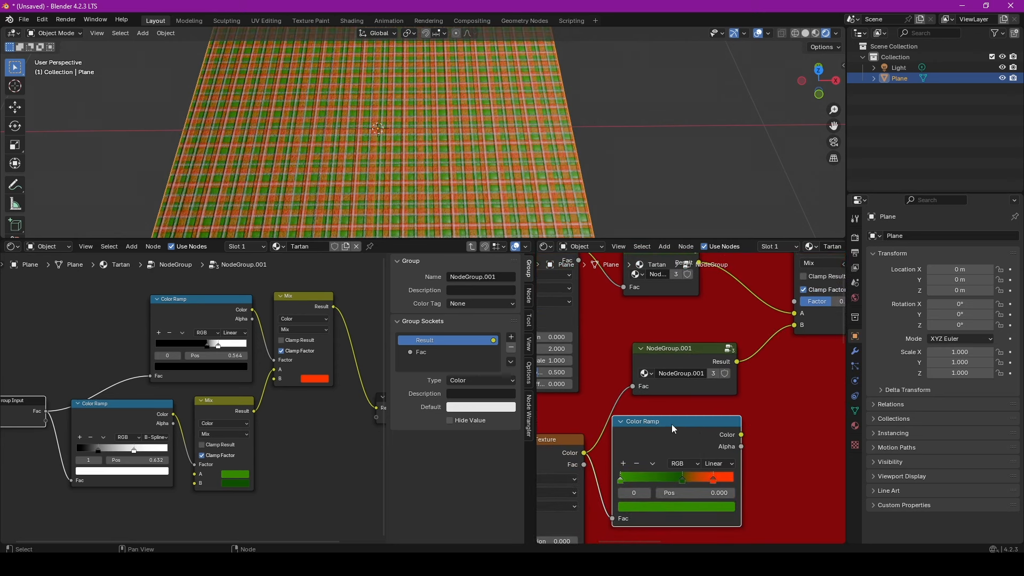
key(Delete)
drag(694, 348, 705, 413)
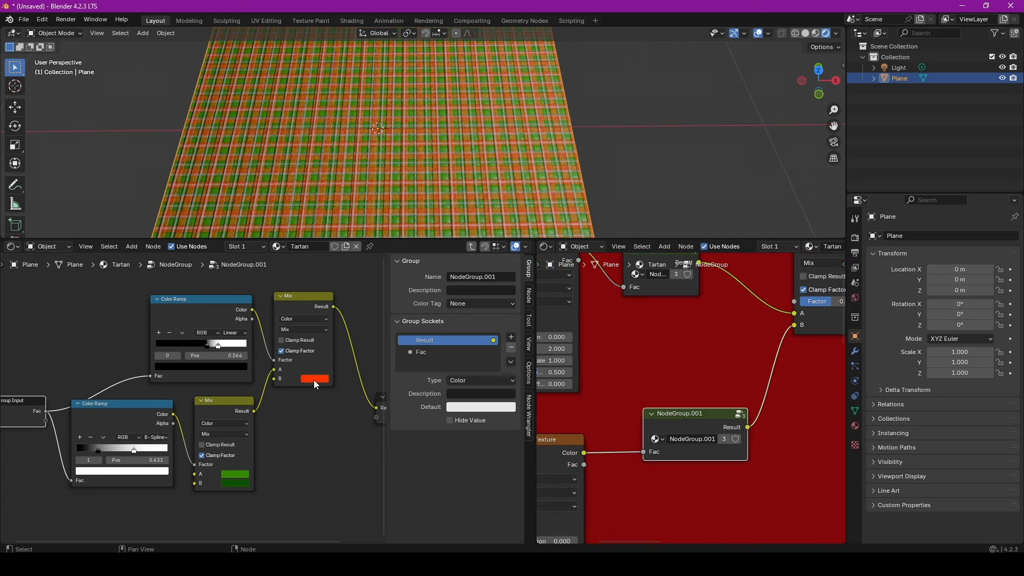
Step: Move the white stop of the nested group's upper Color Ramp to 0.741
mouse_move(220, 346)
mouse_down()
mouse_move(246, 348)
mouse_move(223, 350)
mouse_up()
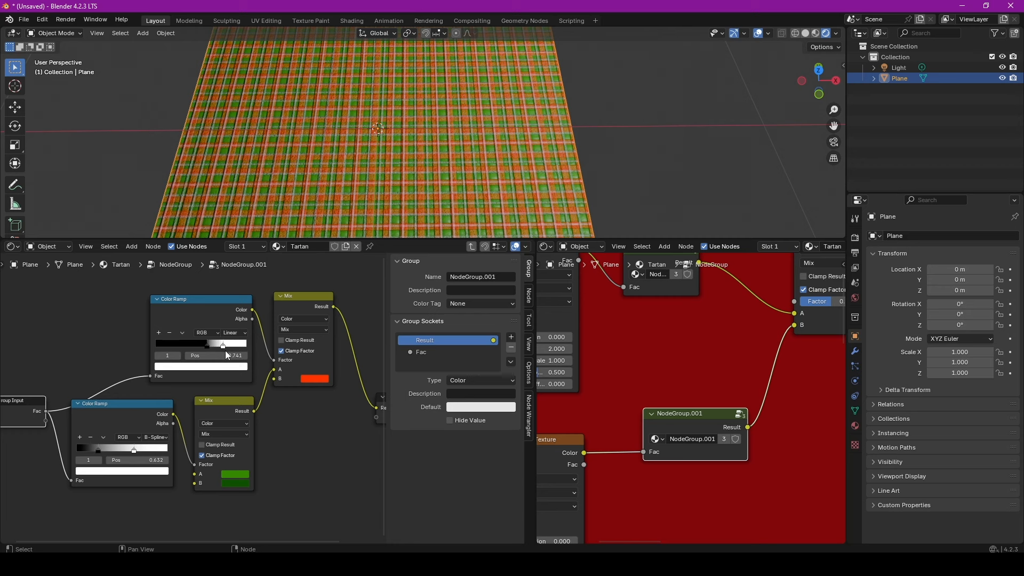
Step: Make the lower nested group in Cadrillage 1 a single-user copy and widen the upper group node
click(724, 439)
middle_drag(665, 362, 653, 385)
drag(685, 313, 730, 313)
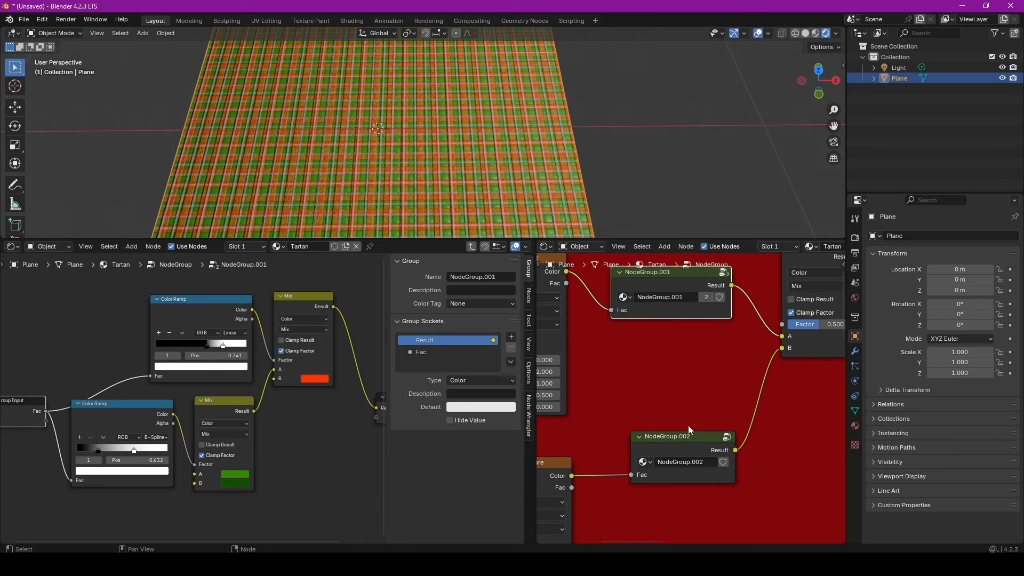
Step: Place a copy of Cadrillage 1's upper nested group between the two Color Ramps in the Cadrillage 2 frame
scroll(668, 452, down, 1)
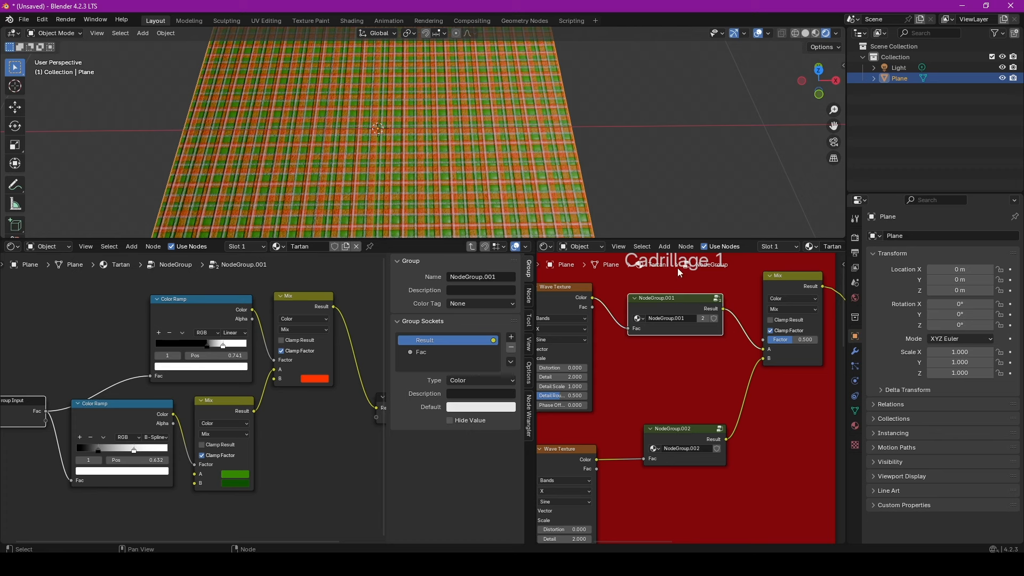
scroll(656, 375, down, 5)
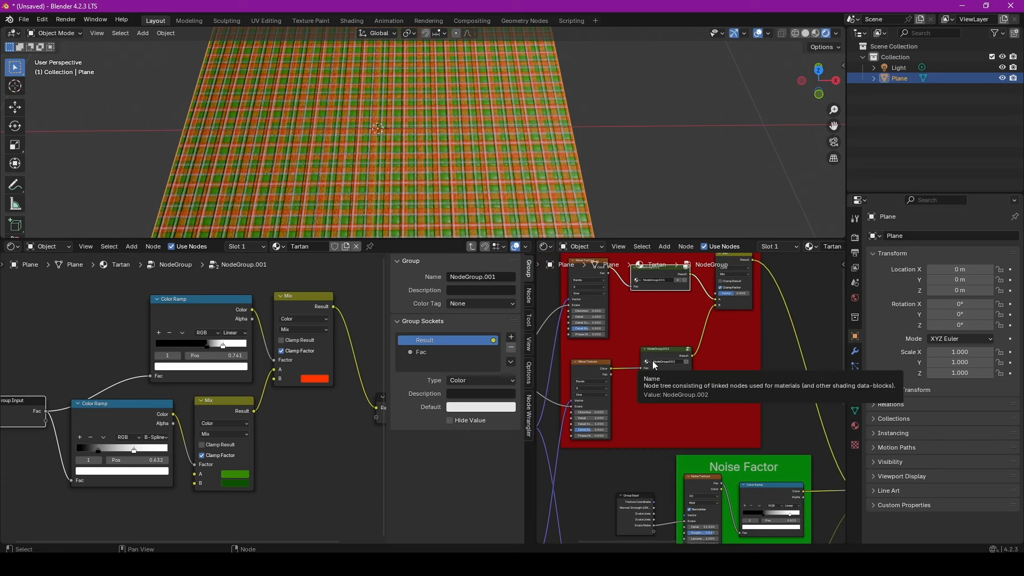
middle_drag(656, 366, 630, 328)
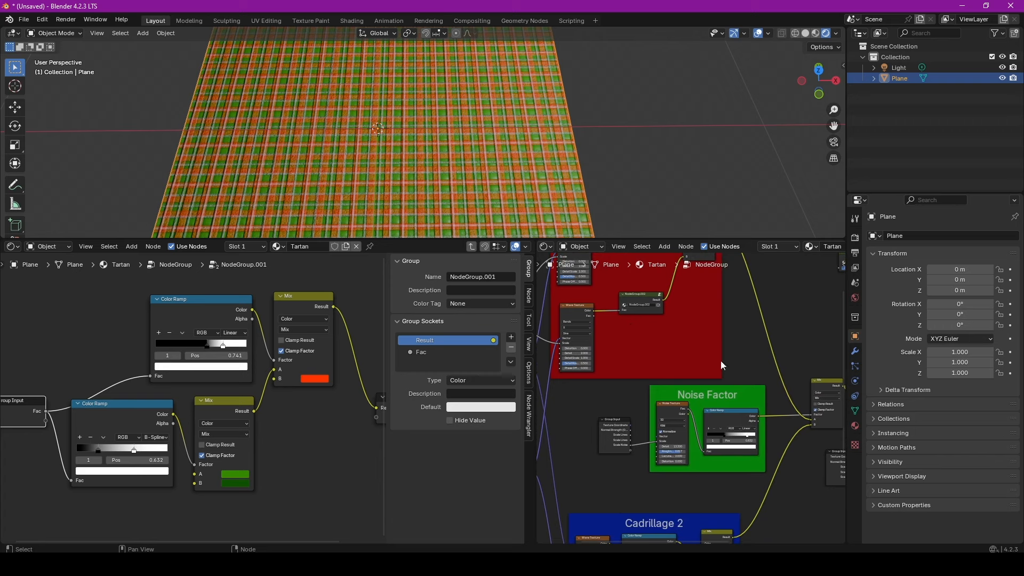
middle_drag(731, 363, 690, 325)
scroll(690, 327, down, 3)
middle_drag(786, 257, 756, 299)
drag(756, 299, 602, 519)
middle_drag(603, 519, 600, 493)
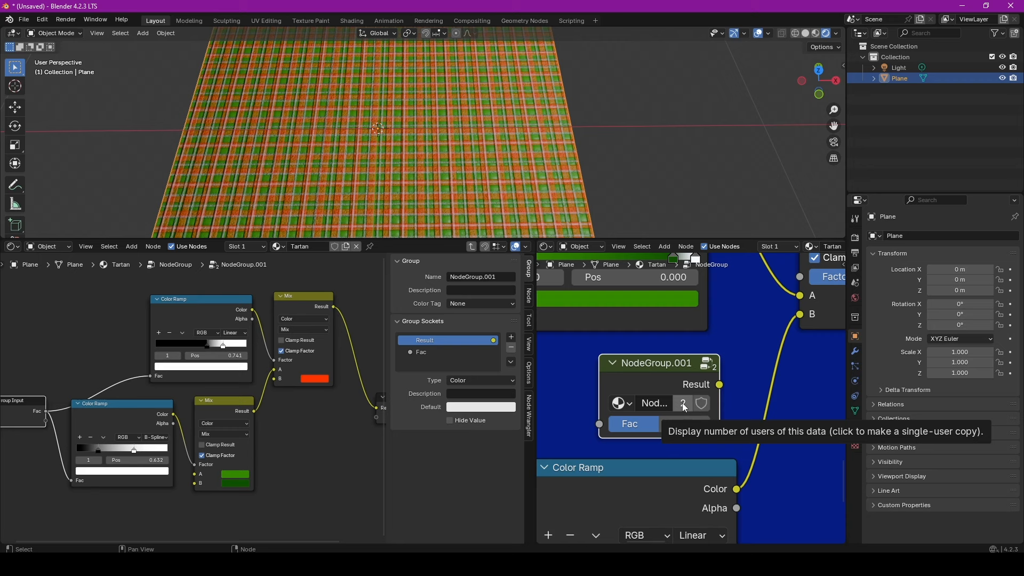
Step: Make the copied group single-user and link it from Cadrillage 2's upper Wave Texture Color to the Mix's A input
click(685, 406)
scroll(568, 317, down, 2)
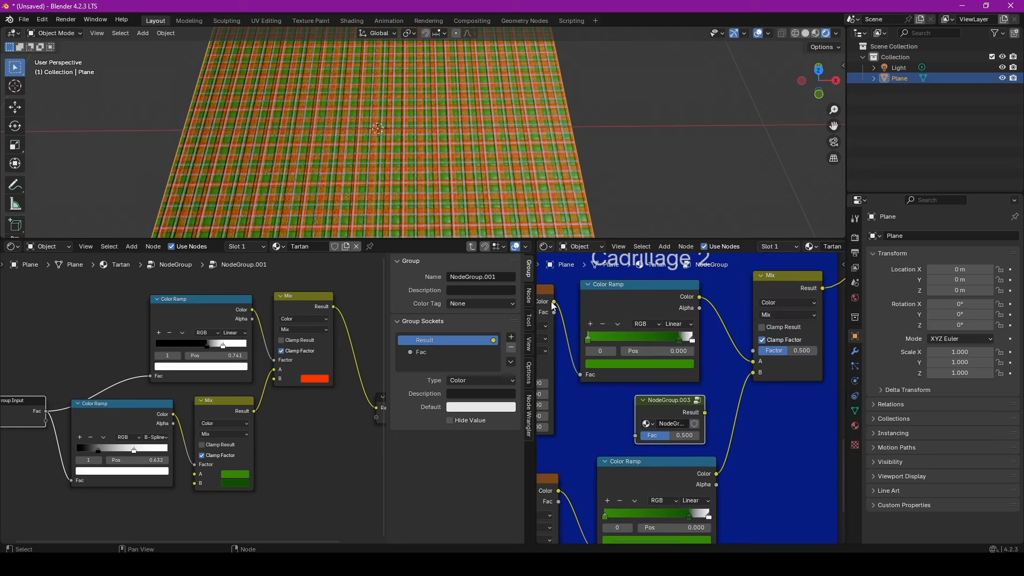
drag(554, 302, 635, 436)
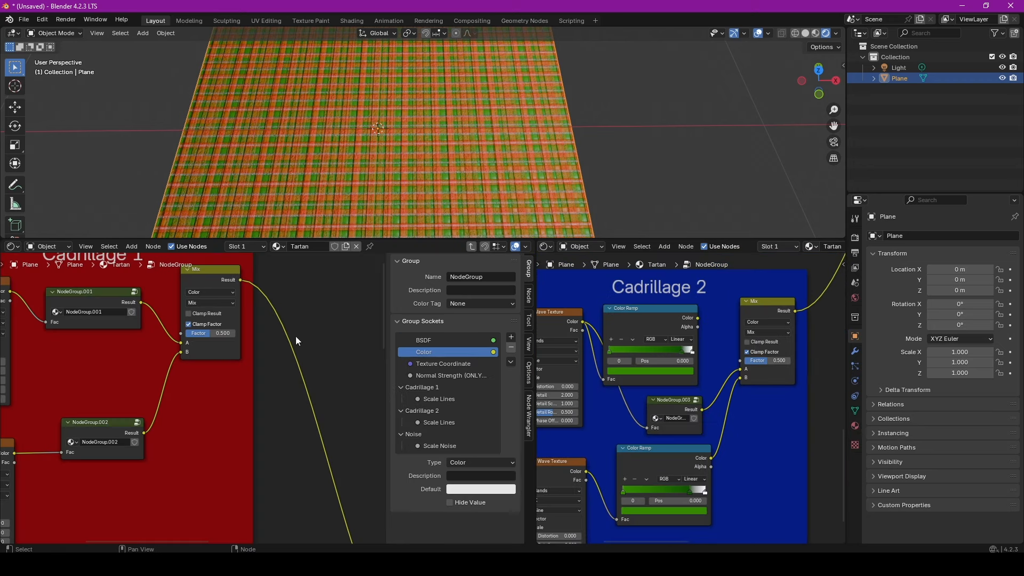
Step: Inside Cadrillage 2's nested group, set the final Mix's B colour to the white sampled from the lower Color Ramp's end stop
middle_drag(297, 341, 202, 301)
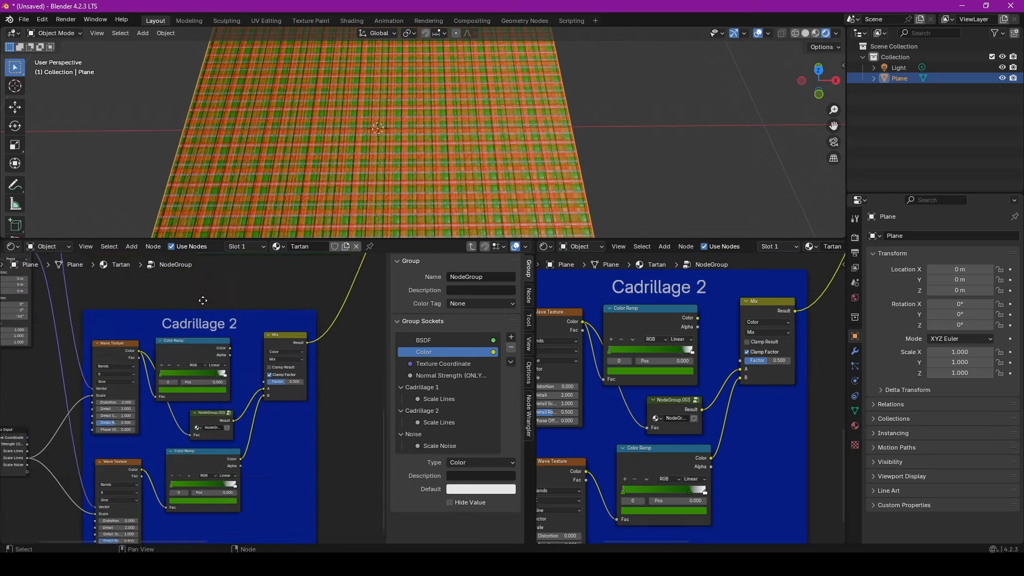
click(225, 387)
key(Tab)
click(363, 374)
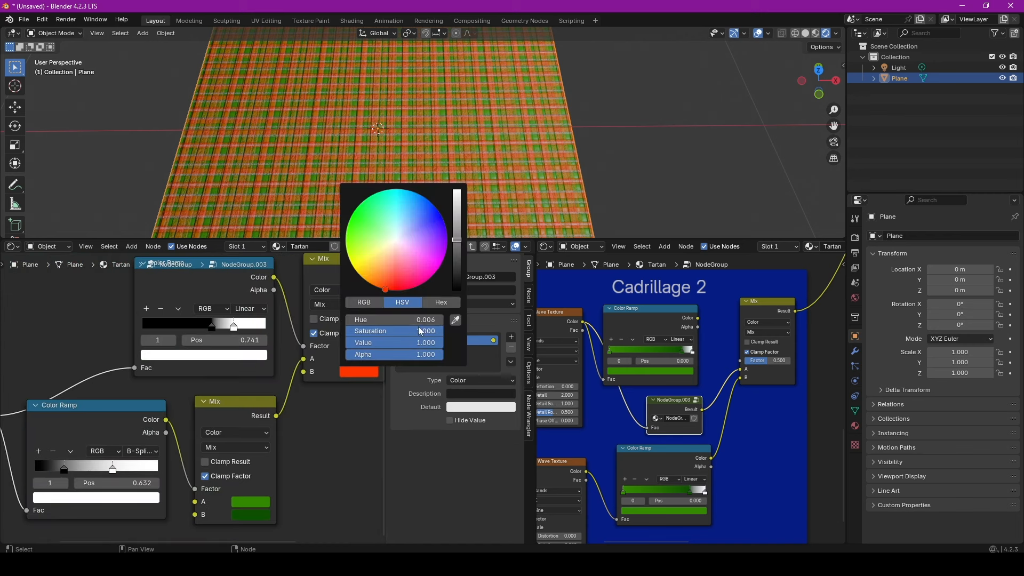
click(455, 320)
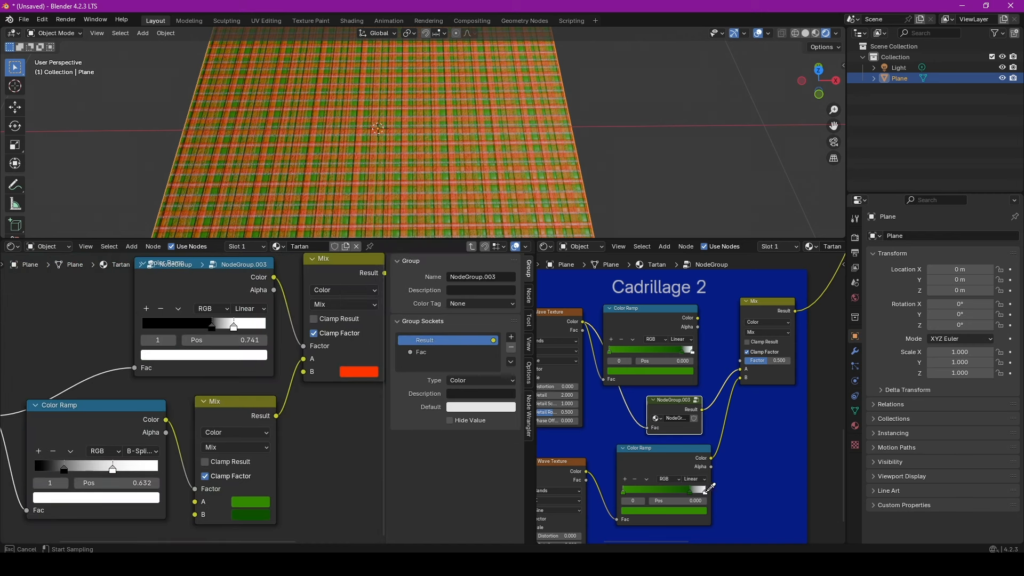
click(707, 491)
Step: Delete Cadrillage 2's upper Color Ramp and move the nested group into its place
click(648, 327)
key(x)
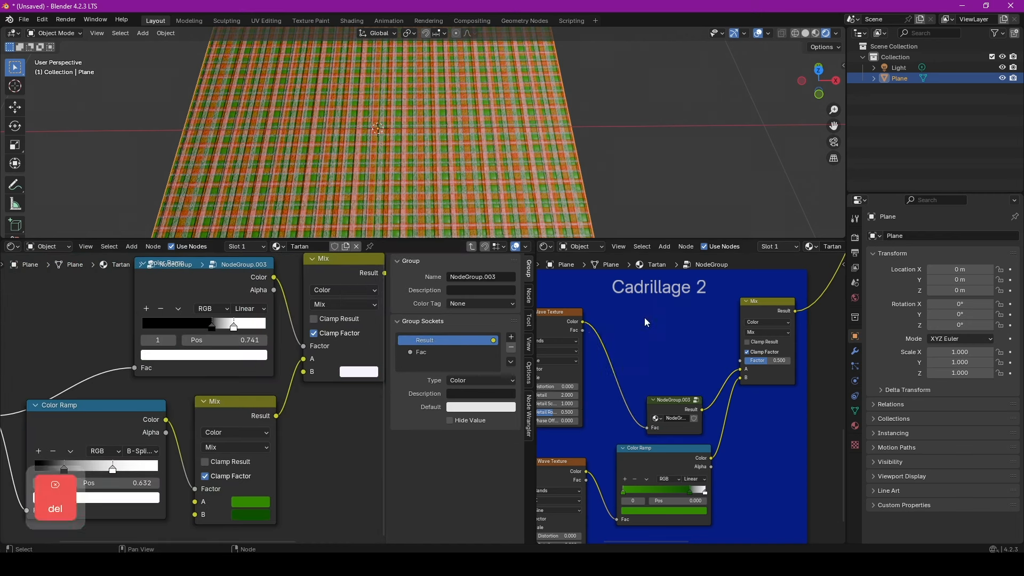
drag(672, 404, 662, 326)
Step: Replace Cadrillage 2's lower Color Ramp with a single-user duplicate of the nested group, linked from the lower Wave Texture to the Mix's B input
key(shift+d)
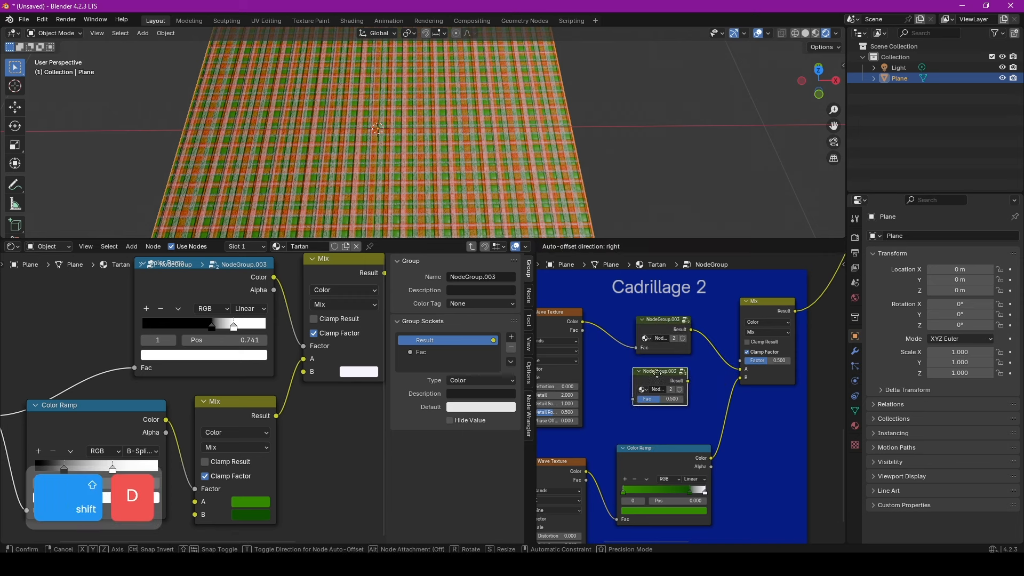
click(680, 411)
scroll(675, 408, up, 2)
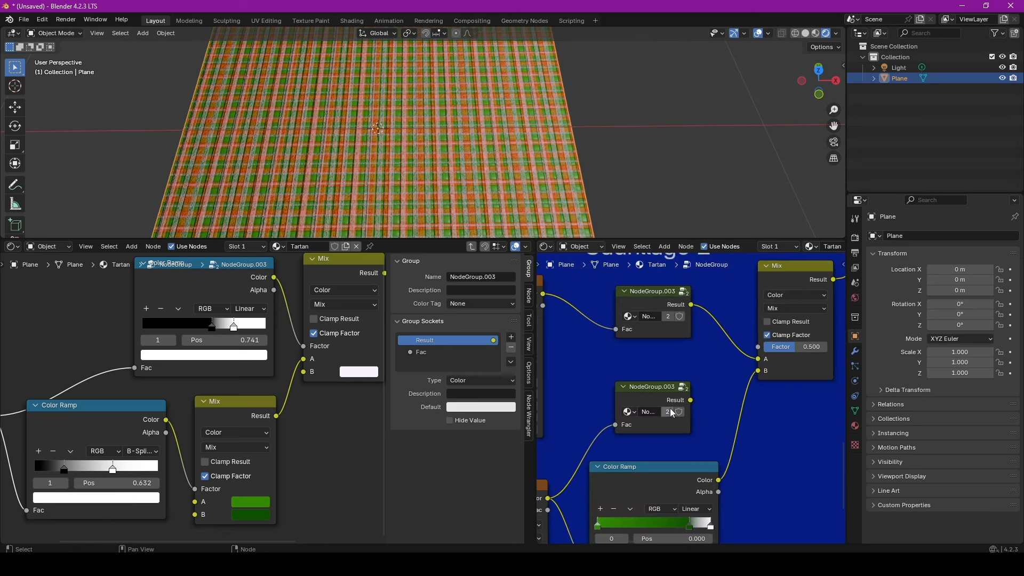
scroll(671, 409, down, 3)
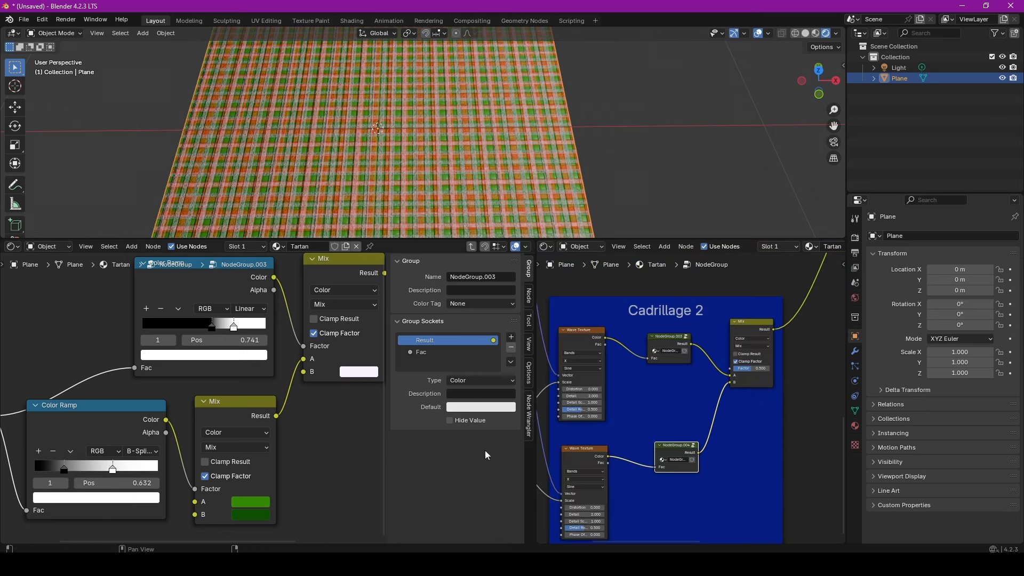
Step: In Cadrillage 2's upper nested group, expose the lower Mix's A and B and the final Mix's B as group inputs
middle_drag(235, 323, 318, 309)
scroll(195, 450, down, 2)
mouse_move(131, 440)
middle_down()
mouse_move(177, 432)
mouse_move(130, 443)
middle_up()
scroll(257, 433, down, 1)
drag(268, 470, 107, 414)
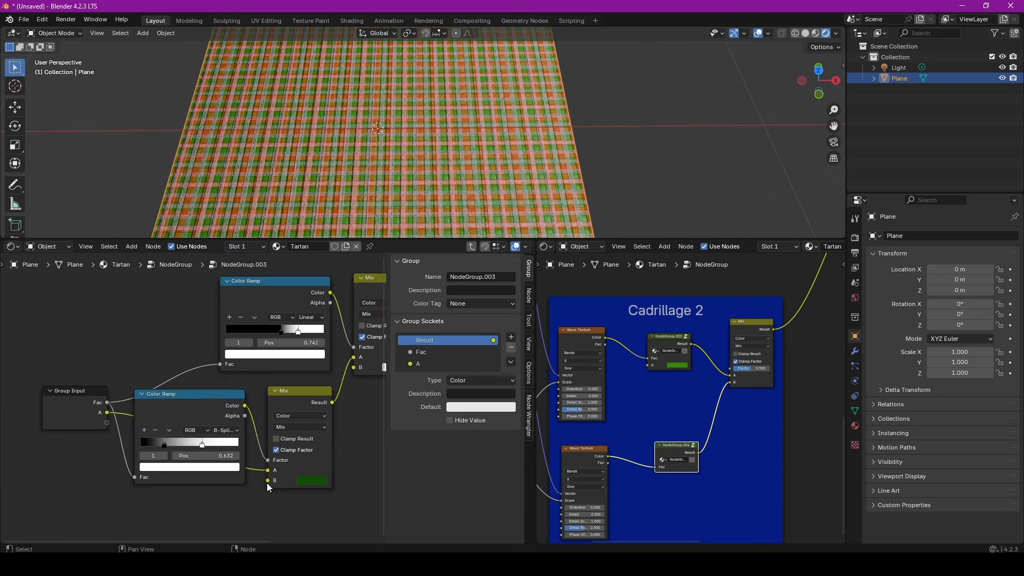
drag(268, 481, 106, 423)
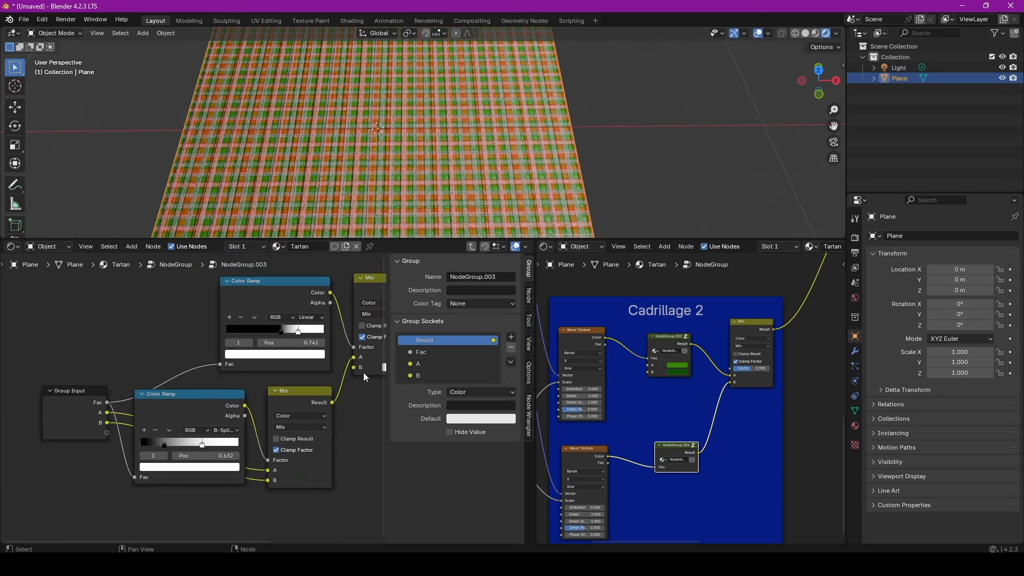
drag(356, 368, 108, 433)
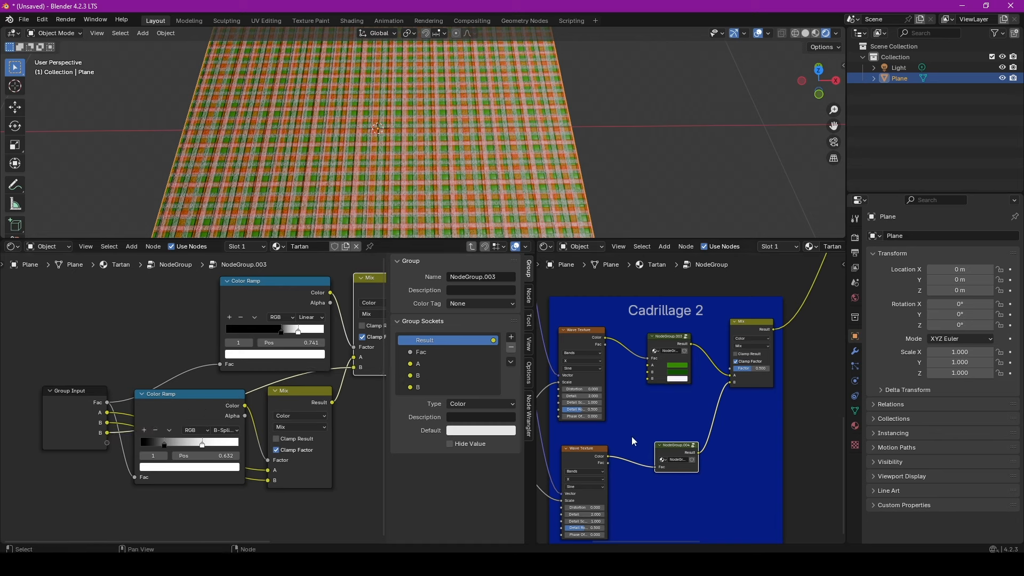
Step: Rename the second B input of Cadrillage 2's upper nested group to C and return to the parent group
double_click(419, 388)
text(C)
key(Return)
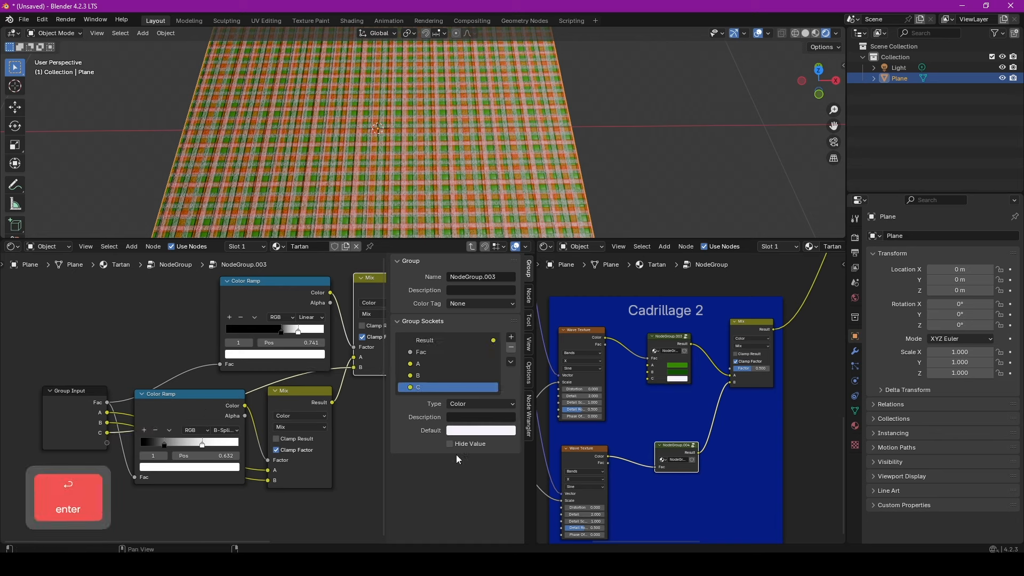
click(472, 247)
Step: Expose the two Mix nodes' colours in Cadrillage 2's lower nested group as inputs A, B and C
click(242, 439)
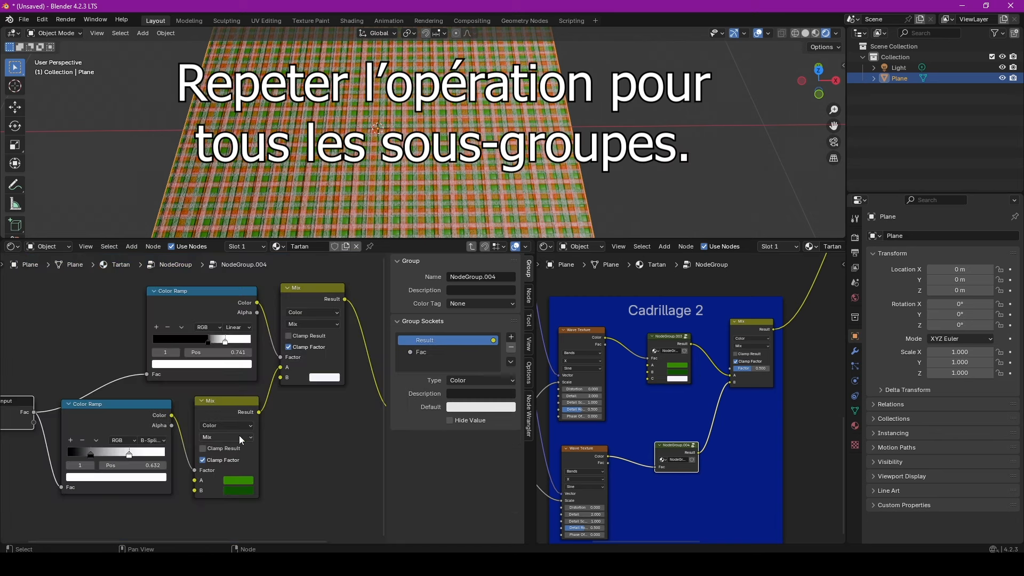
middle_drag(239, 436, 294, 437)
drag(250, 479, 88, 431)
drag(335, 376, 88, 442)
double_click(419, 388)
text(C)
key(Return)
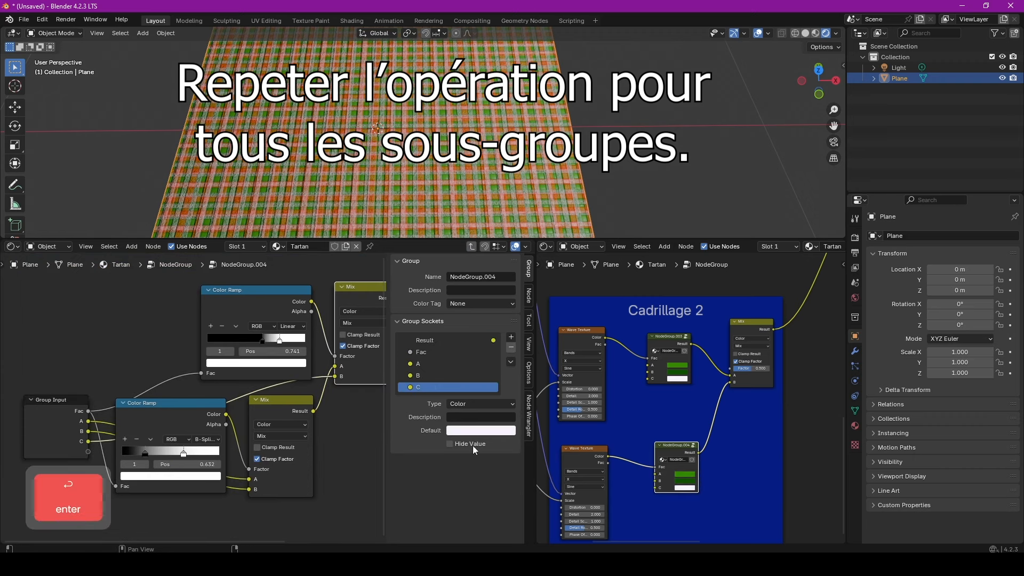
click(472, 247)
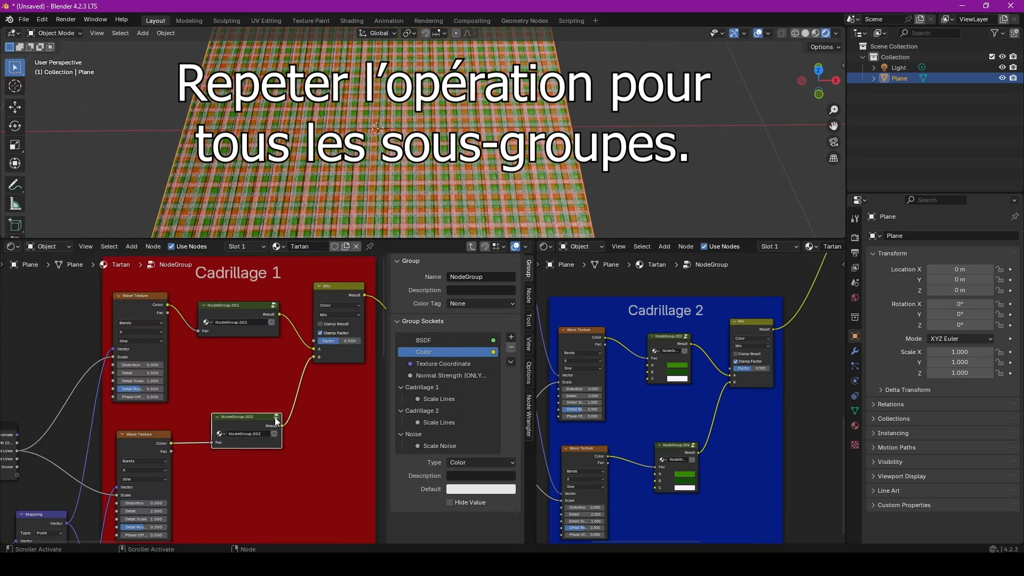
Step: Expose the Mix colours of Cadrillage 1's lower nested group as inputs A, B and C
click(259, 413)
drag(262, 374, 73, 436)
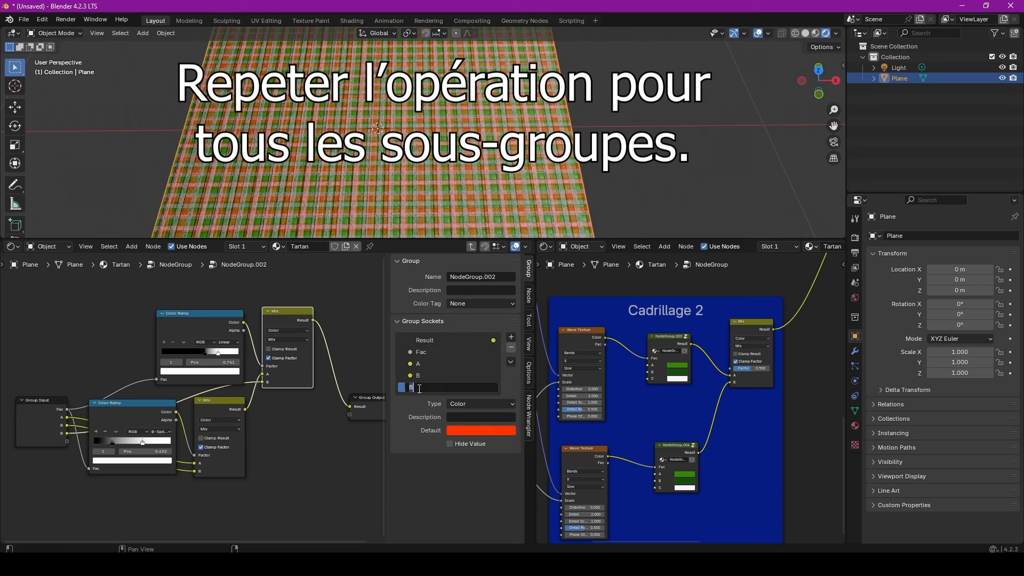
click(472, 247)
Step: Expose the Mix colours of Cadrillage 1's upper nested group as inputs A, B and C
click(274, 308)
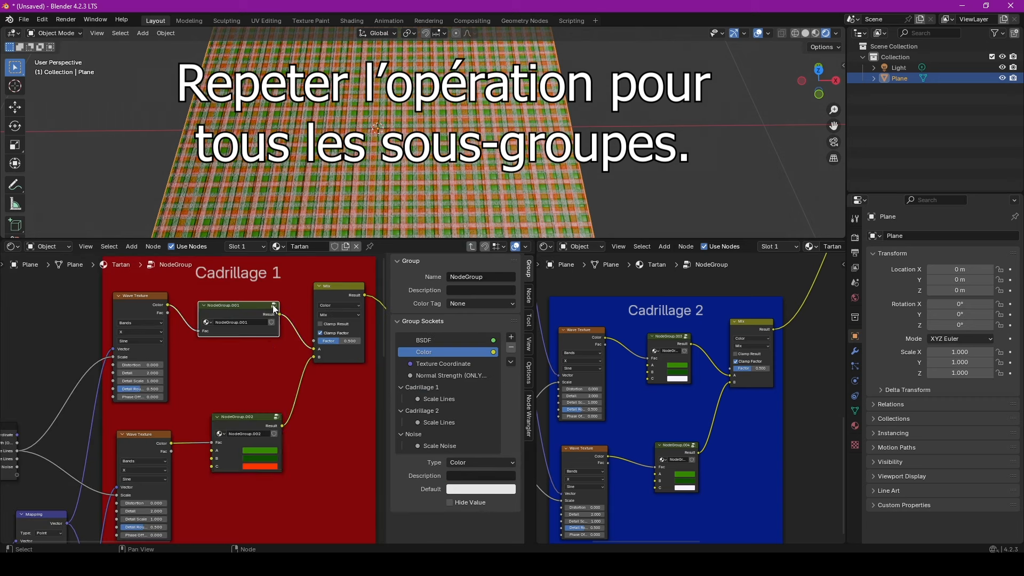
click(275, 308)
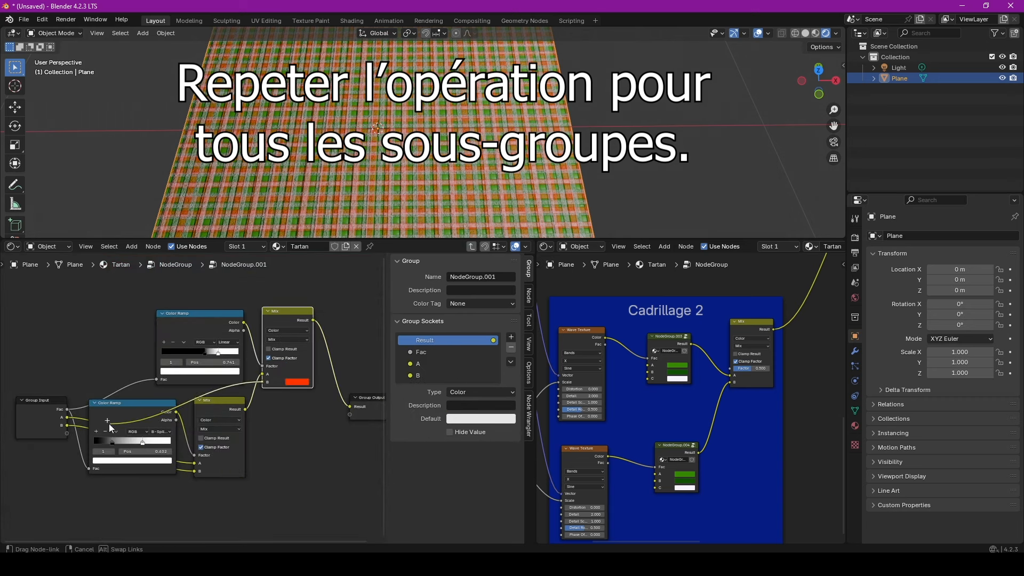
key(Tab)
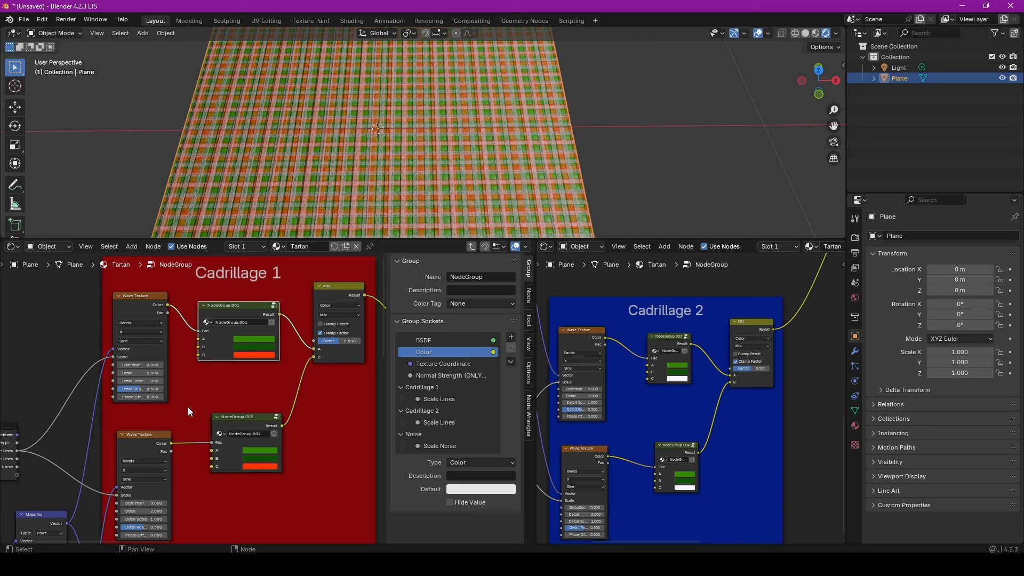
Step: Expose A, B and C on the main group's Group Input and link them to both nested groups in Cadrillage 1
middle_drag(188, 408, 254, 374)
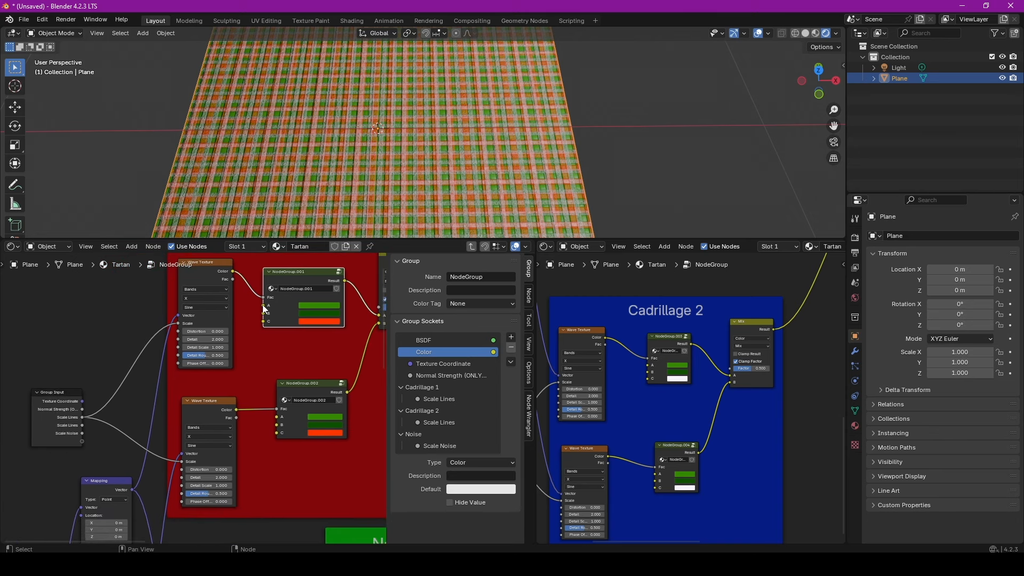
drag(265, 308, 84, 439)
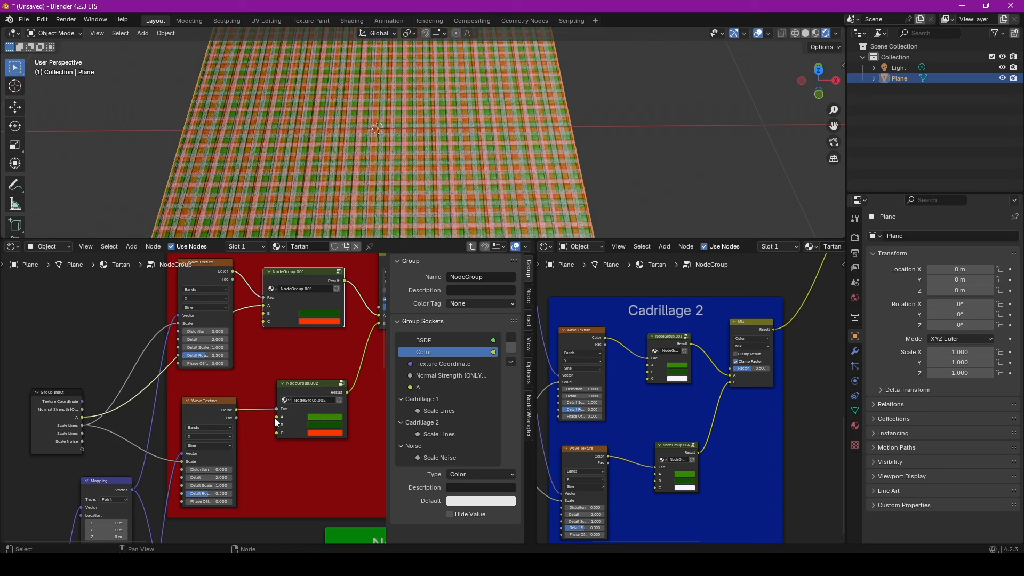
drag(276, 417, 85, 418)
drag(263, 314, 82, 449)
drag(266, 428, 84, 457)
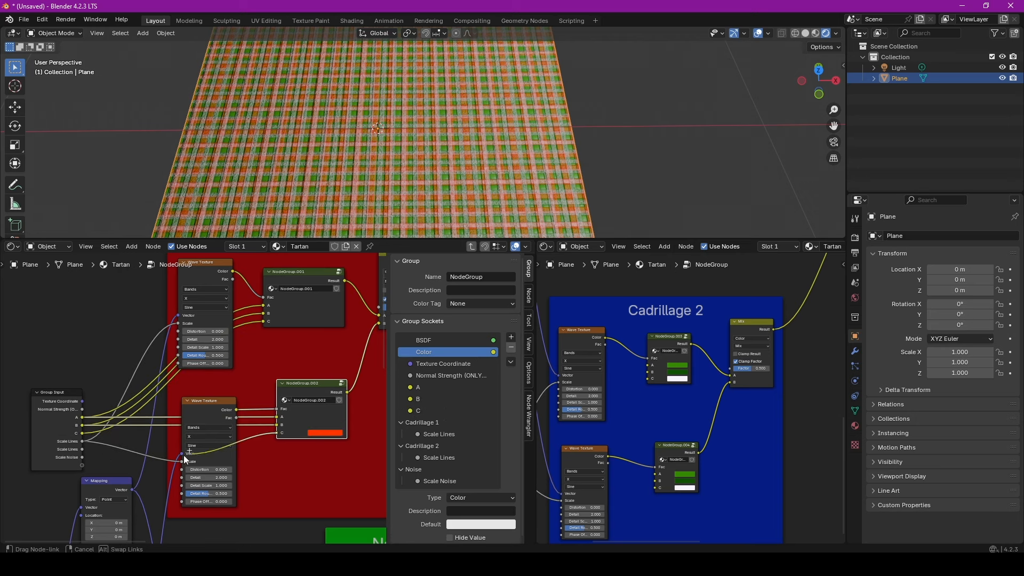
Step: Show the material's top-level nodes in the second node editor and move the C socket into the Cadrillage 1 panel
scroll(803, 247, down, 5)
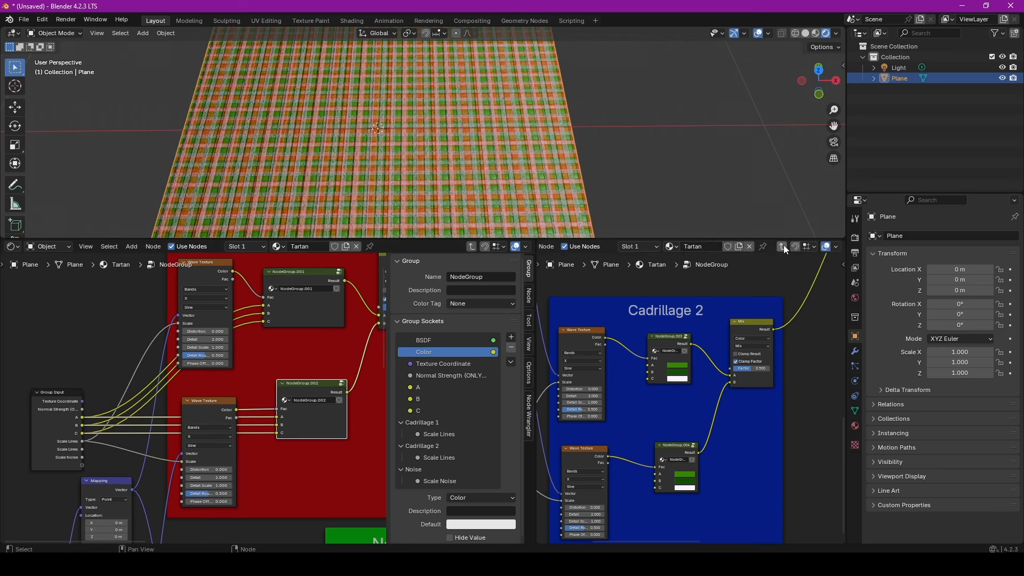
click(783, 246)
scroll(667, 401, down, 1)
key(Home)
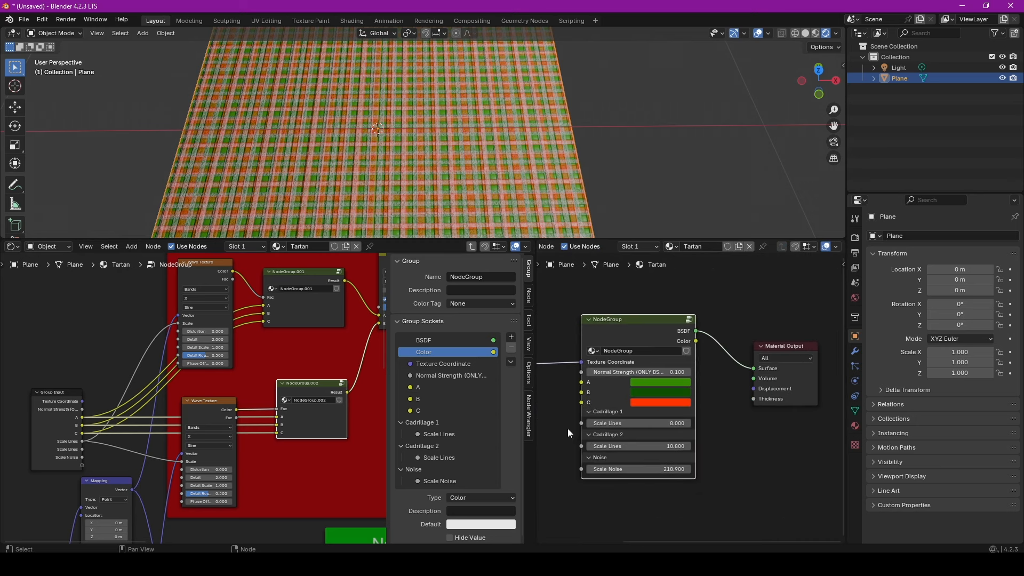
drag(417, 411, 431, 425)
Step: Link the shared A and B inputs to both nested groups in Cadrillage 2 and expose the lower one's C as a new input
middle_drag(230, 425, 198, 426)
drag(291, 327, 111, 412)
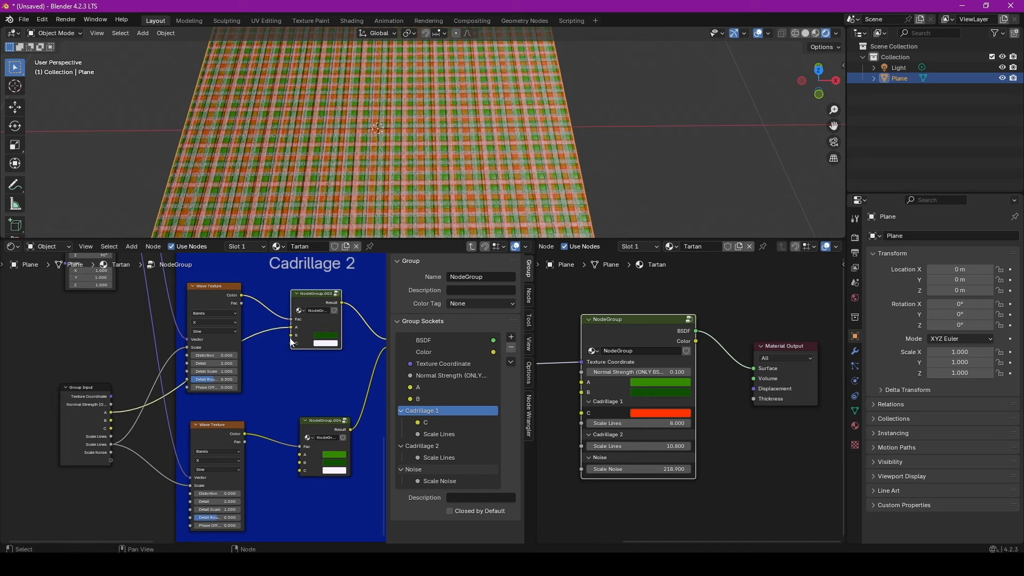
drag(292, 336, 111, 421)
drag(111, 413, 111, 461)
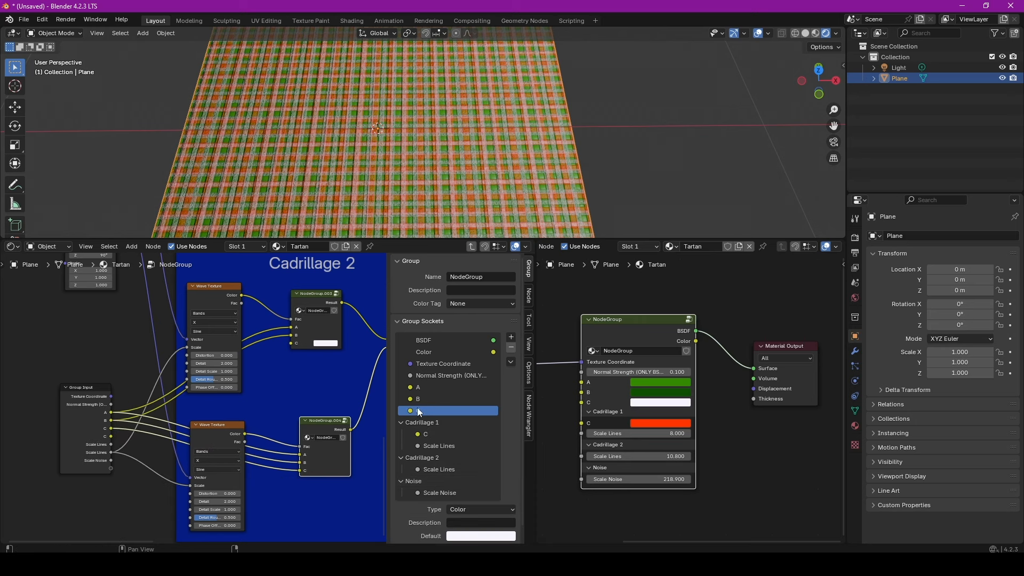
Step: Move the new C socket into the Cadrillage 2 panel and rename the C sockets of both Cadrillage panels to Color
drag(419, 411, 455, 459)
click(428, 423)
double_click(429, 423)
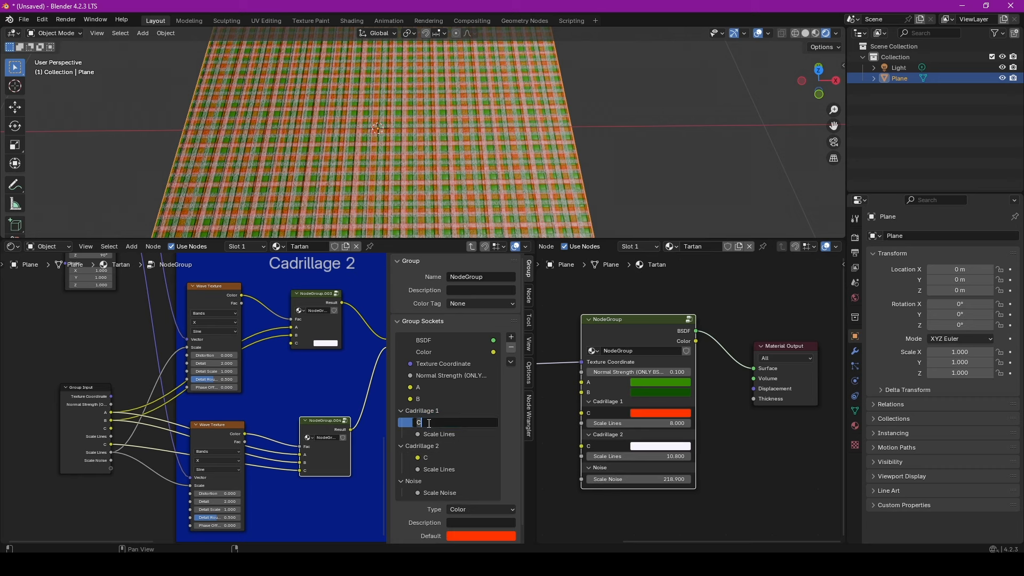
text(Color)
key(Return)
double_click(426, 458)
text(Color)
key(Return)
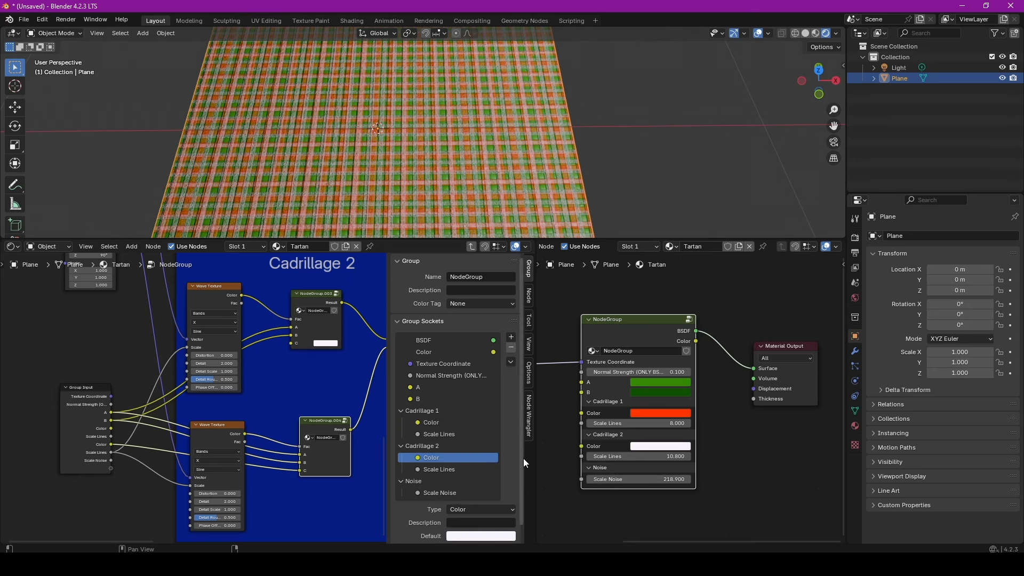
Step: Widen the first node editor and open Cadrillage 1's upper nested group for editing
drag(533, 464, 635, 468)
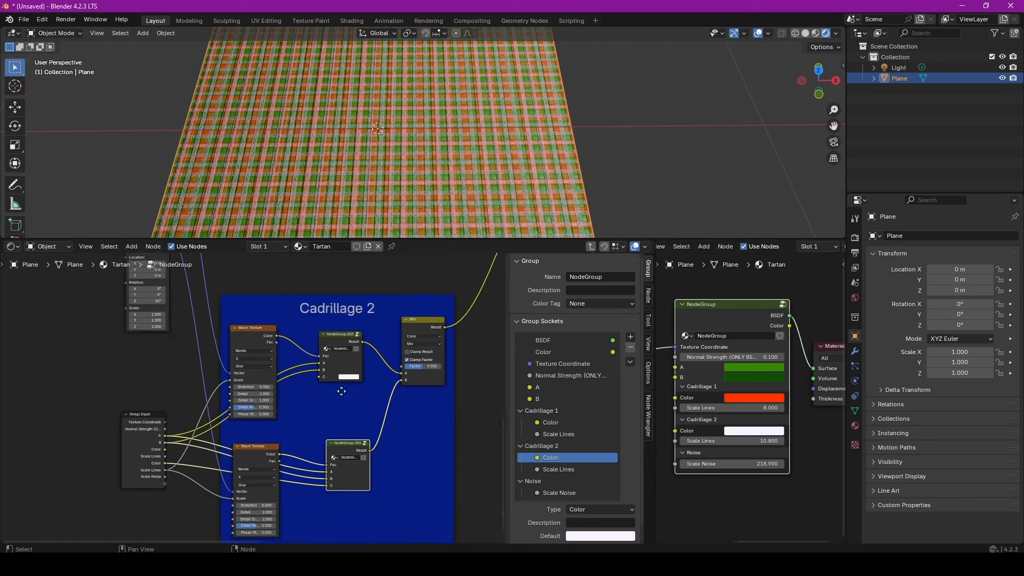
middle_drag(343, 389, 313, 440)
key(Tab)
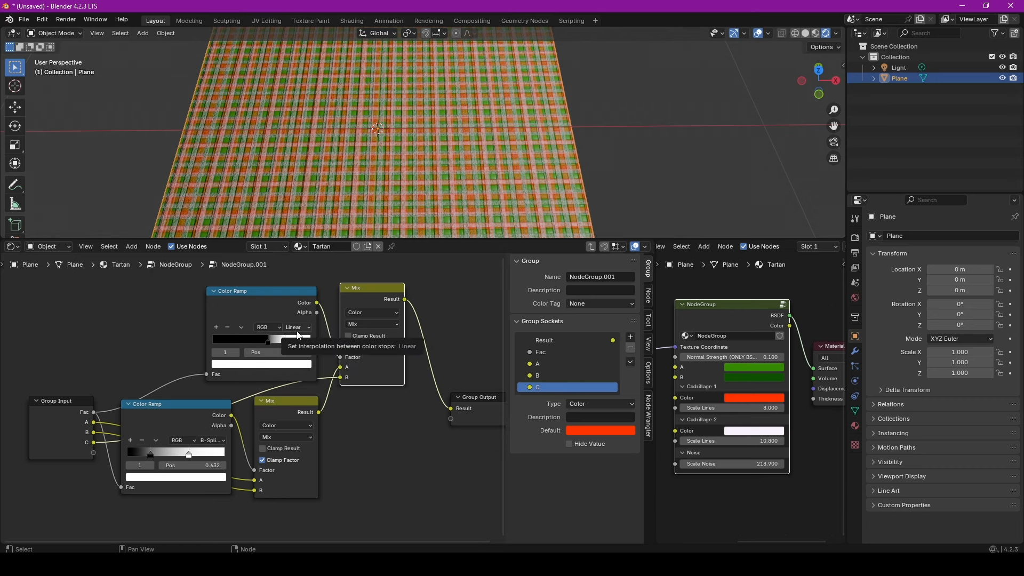
Step: Return to the parent node group and expose the upper Wave Texture's Detail Roughness as a group input, leaving the new socket unlinked
click(595, 247)
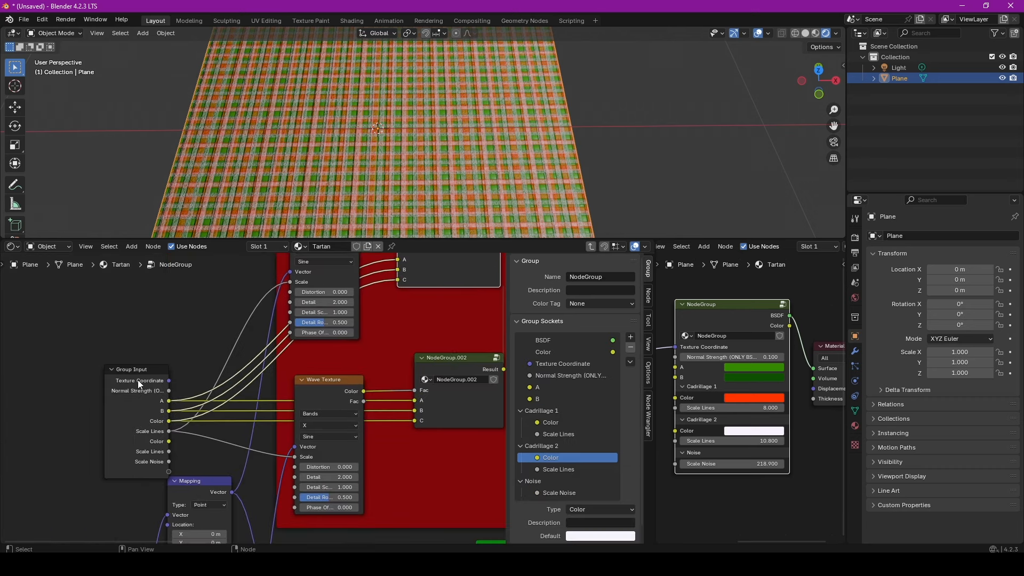
drag(136, 371, 125, 350)
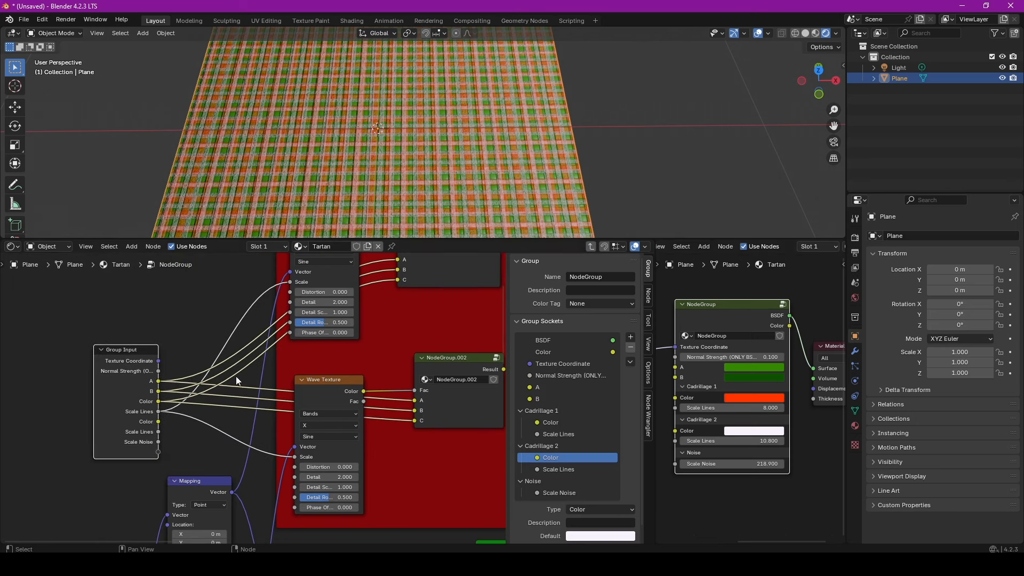
scroll(236, 378, up, 2)
middle_drag(324, 323, 321, 389)
scroll(344, 325, down, 2)
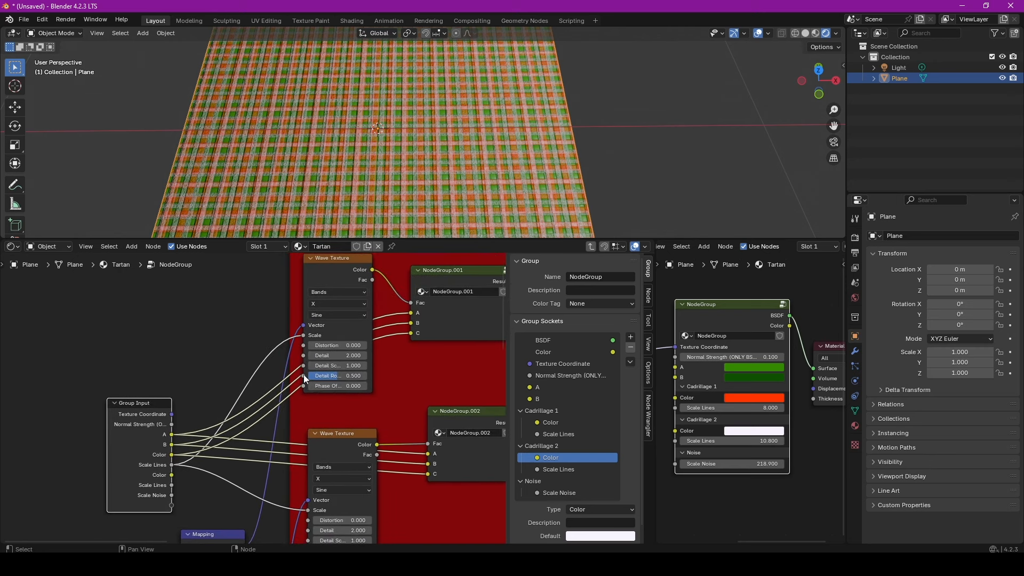
drag(303, 375, 172, 505)
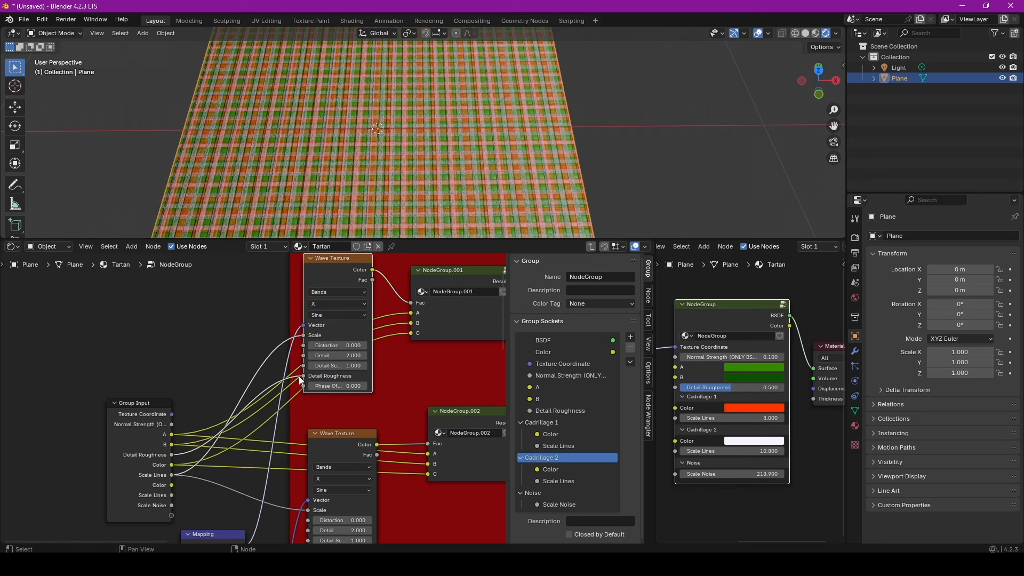
drag(301, 376, 288, 373)
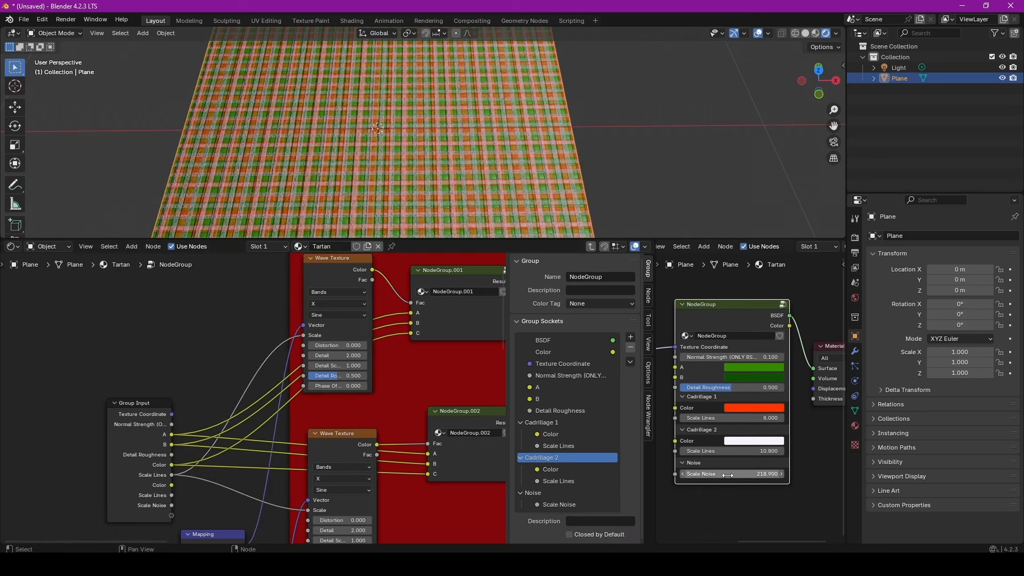
Step: Set the exposed Detail Roughness to 0.400 and create five more unlinked Detail Roughness group inputs from the upper Wave Texture
mouse_move(710, 391)
mouse_down()
mouse_move(763, 391)
mouse_move(693, 390)
mouse_move(736, 391)
mouse_move(723, 390)
mouse_up()
middle_drag(321, 421, 346, 394)
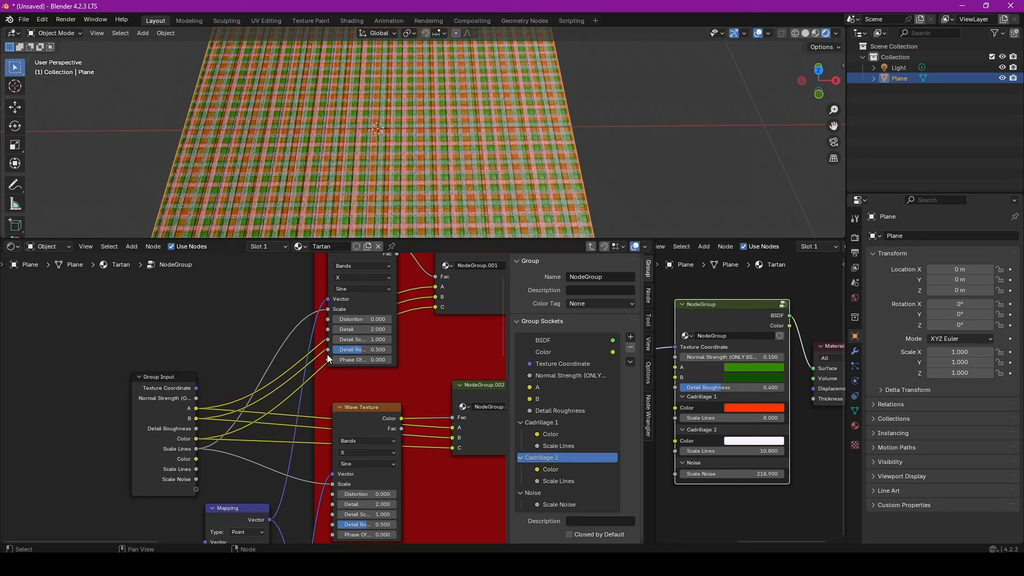
drag(328, 350, 197, 490)
drag(327, 350, 199, 498)
drag(197, 499, 328, 350)
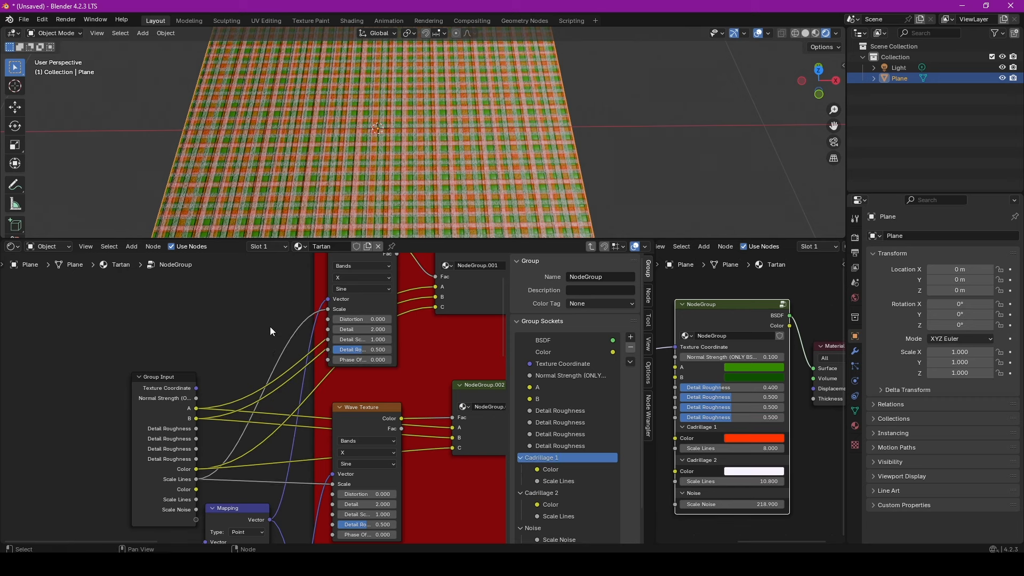
middle_drag(270, 327, 269, 330)
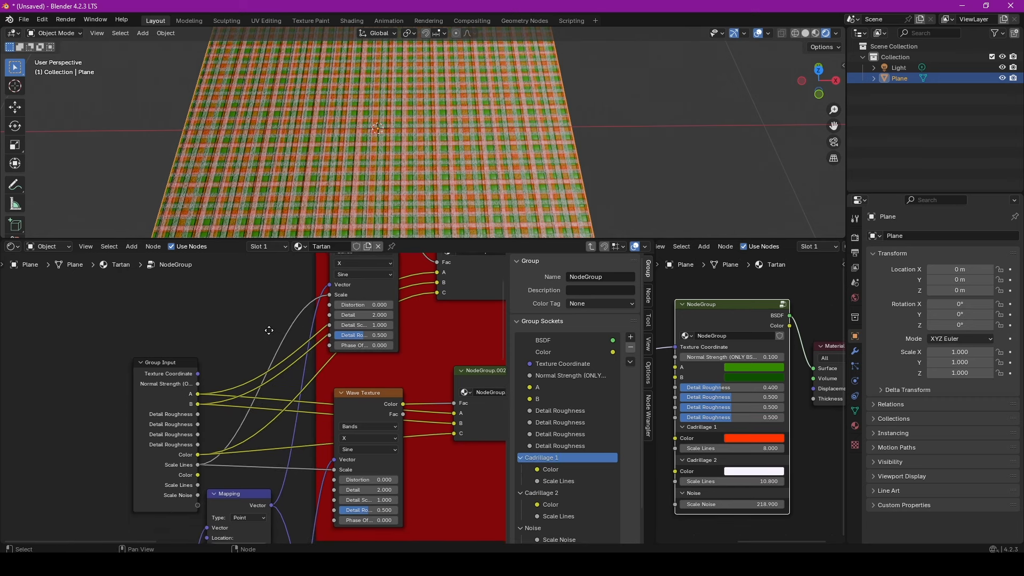
scroll(331, 210, up, 5)
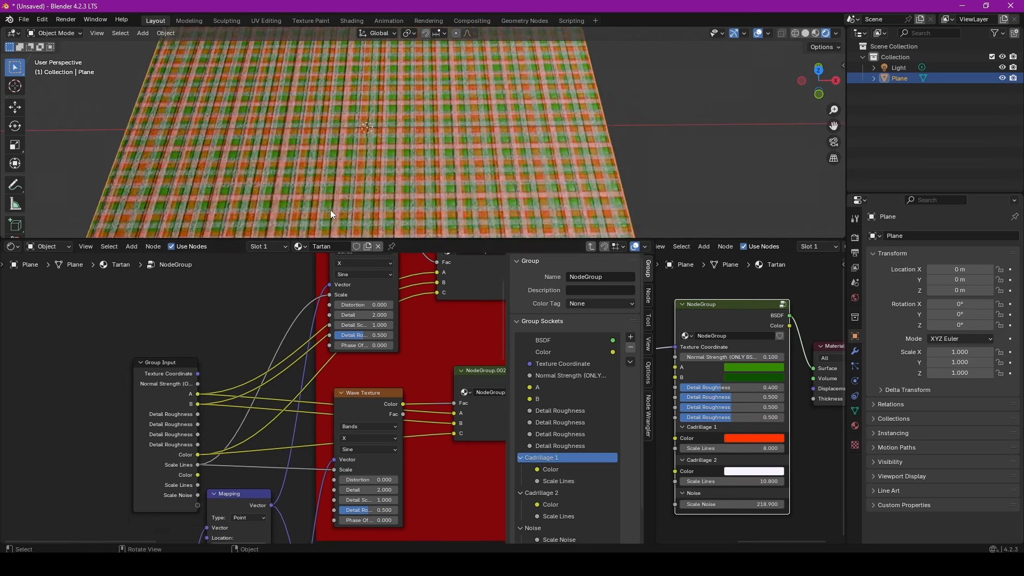
drag(331, 335, 192, 501)
drag(329, 335, 299, 352)
scroll(581, 430, down, 1)
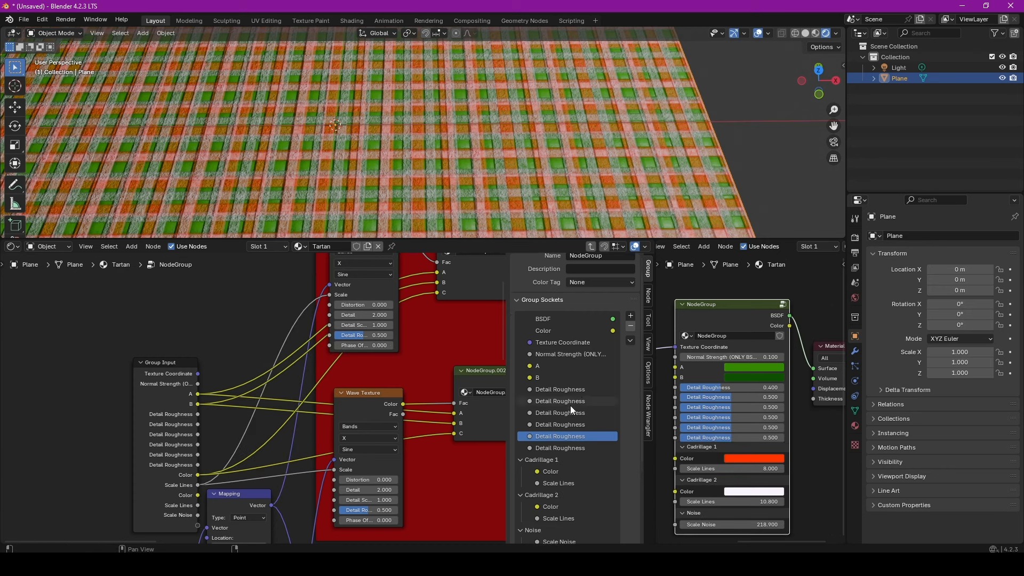
Step: Rename the first Detail Roughness input Limit Vertical and move it into the Cadrillage 1 panel
scroll(571, 410, down, 1)
double_click(565, 367)
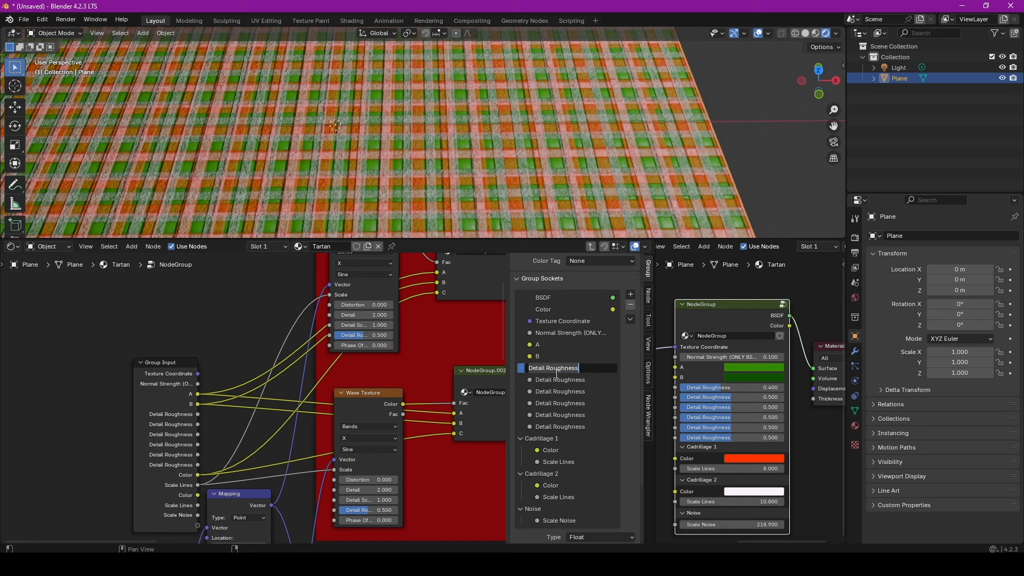
text(Limit Vertic)
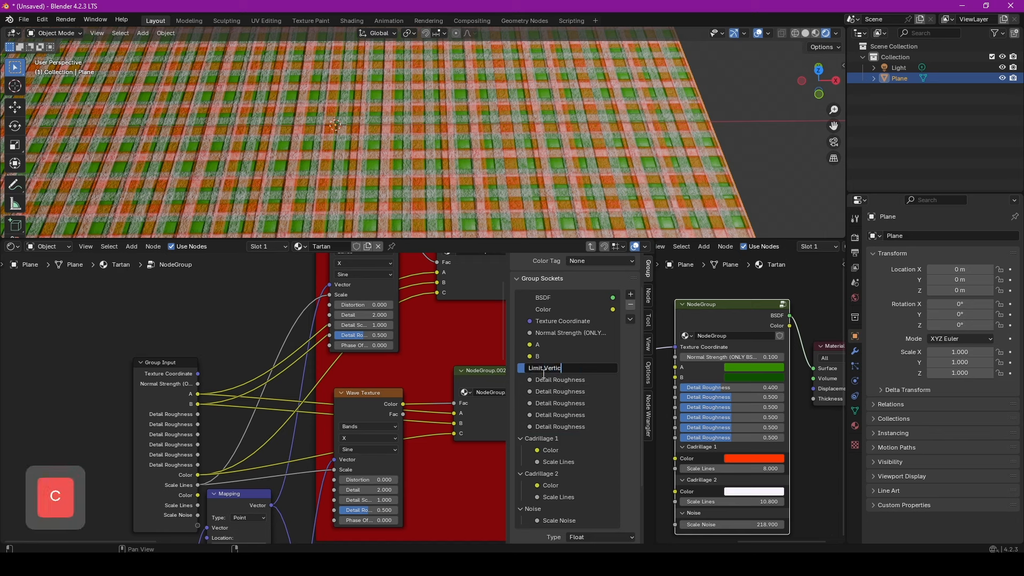
text(al)
key(Return)
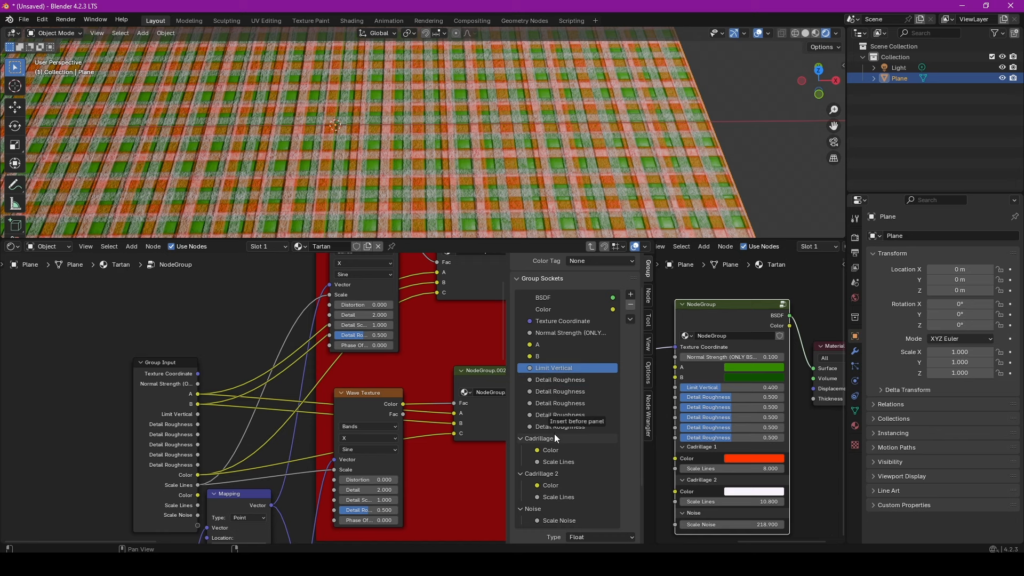
drag(557, 439, 554, 436)
Step: Give the next Detail Roughness input the copied name Limit Vertical and move it into the Cadrillage 2 panel
key(ctrl+c)
click(547, 370)
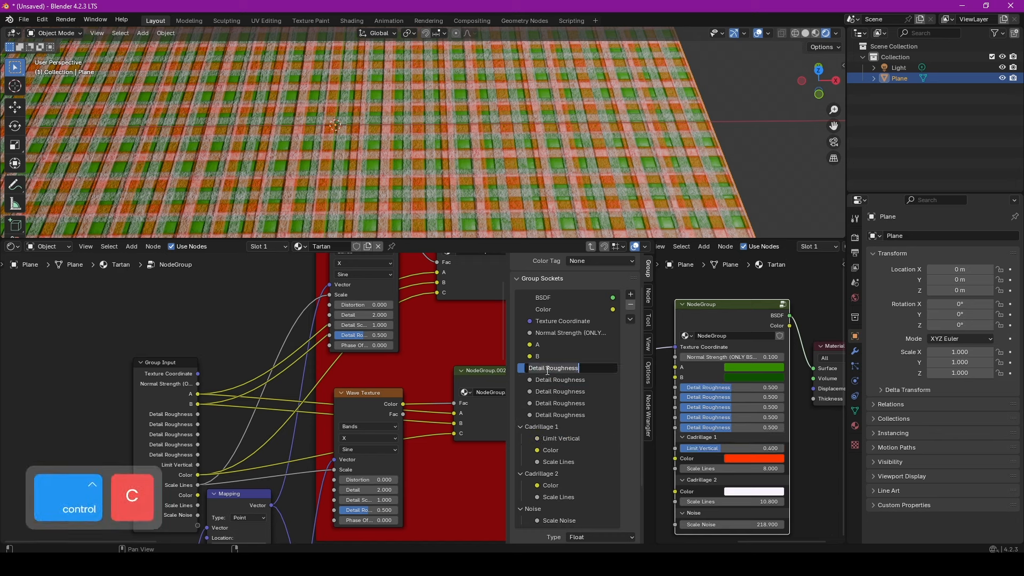
key(ctrl+v)
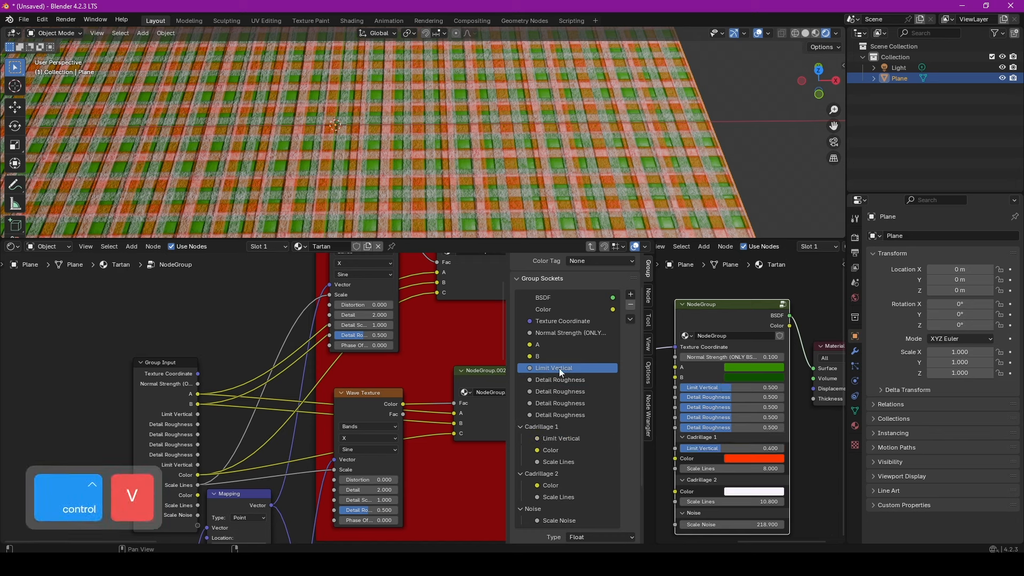
drag(560, 368, 571, 476)
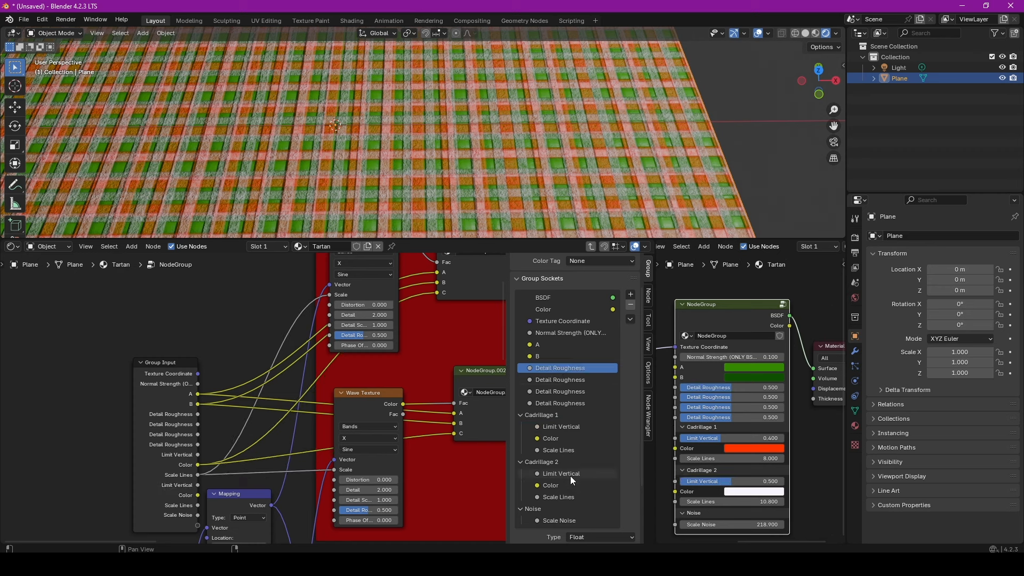
Step: Rename two more Detail Roughness inputs Limit Horizontal and place one in each Cadrillage panel
double_click(558, 368)
key(ctrl+v)
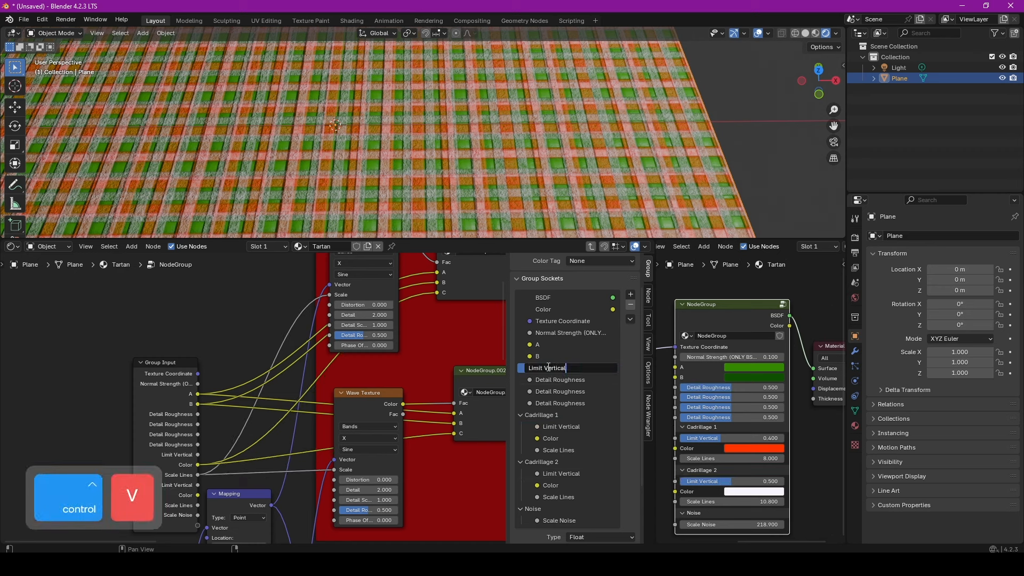
double_click(555, 368)
text(Horizontal)
key(Return)
drag(571, 369, 565, 460)
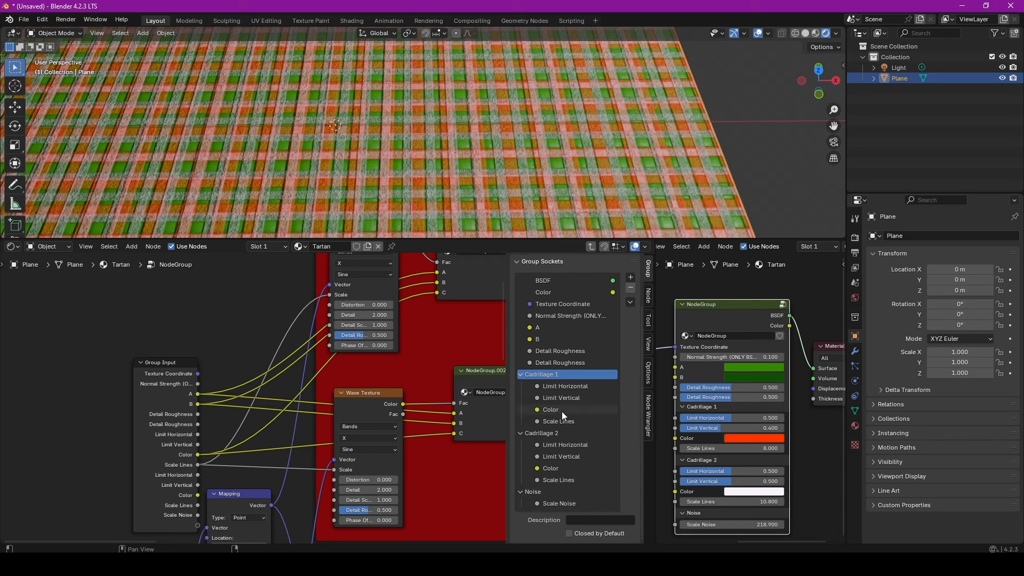
Step: Rename the last two Detail Roughness inputs Level Horizontal and Level Vertical and move both into the Noise panel
double_click(556, 351)
text(Level Horizo)
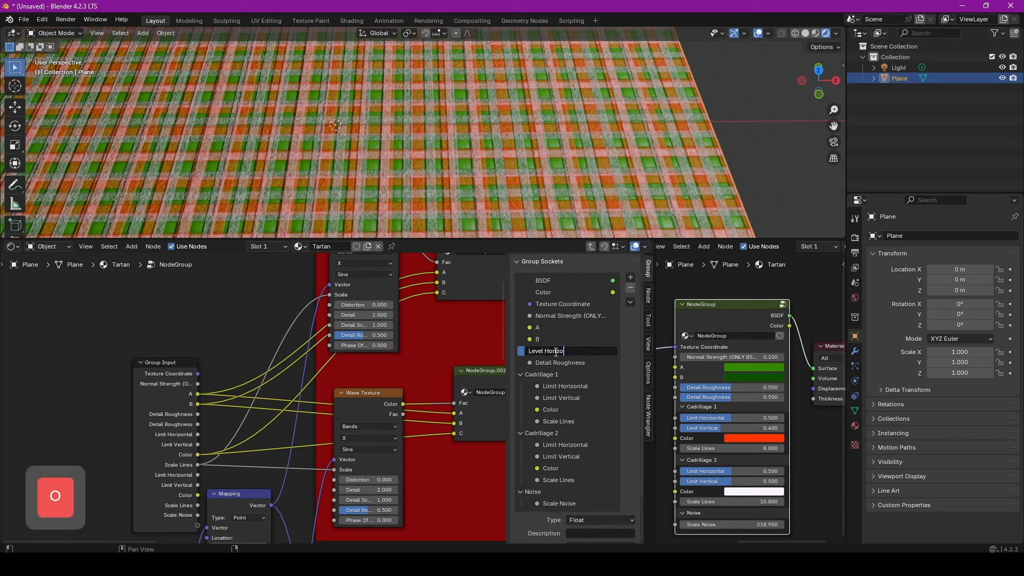
text(ntal)
double_click(557, 362)
text(Level)
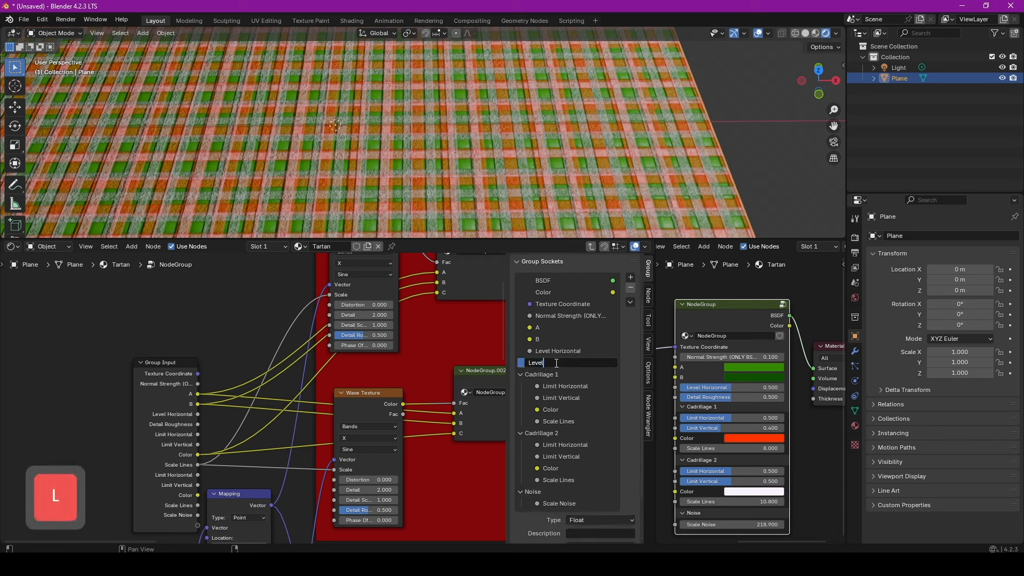
text( Vertical)
key(Return)
drag(539, 362, 542, 492)
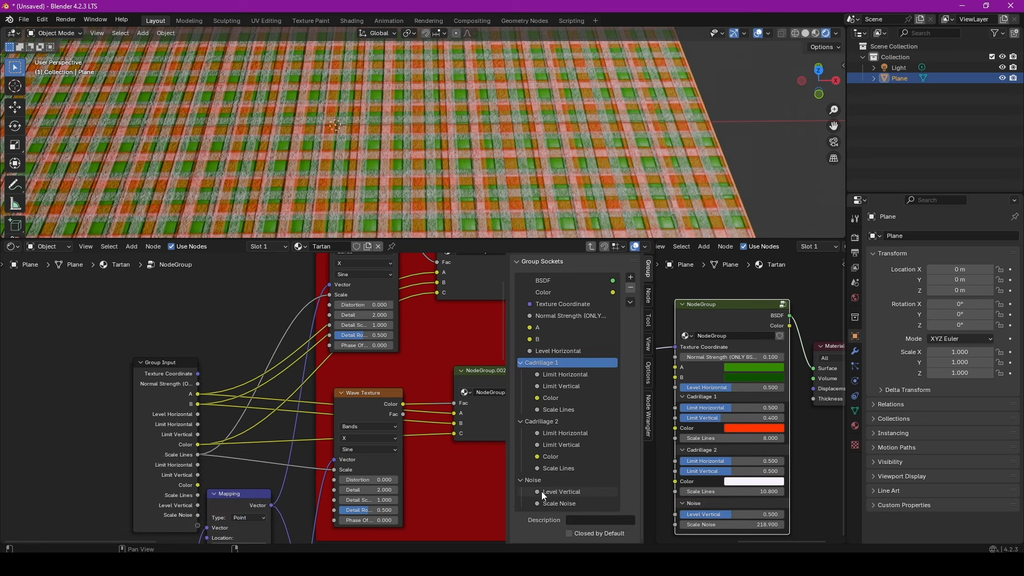
drag(551, 353, 549, 474)
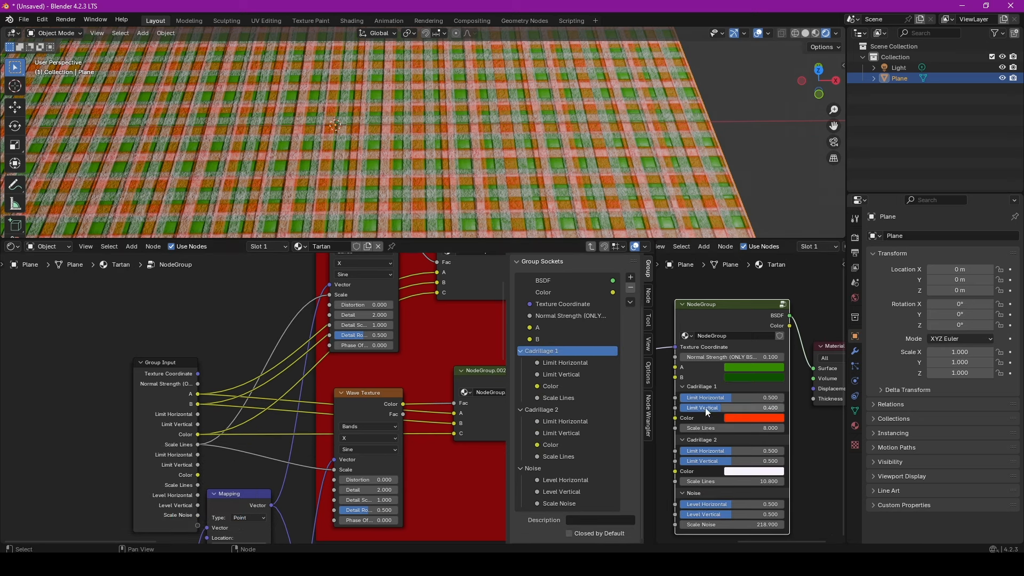
Step: Open Cadrillage 1's upper nested group and move the upper Color Ramp's black stop to position 0.605
scroll(455, 349, down, 1)
middle_drag(455, 349, 290, 444)
scroll(323, 377, up, 1)
click(373, 342)
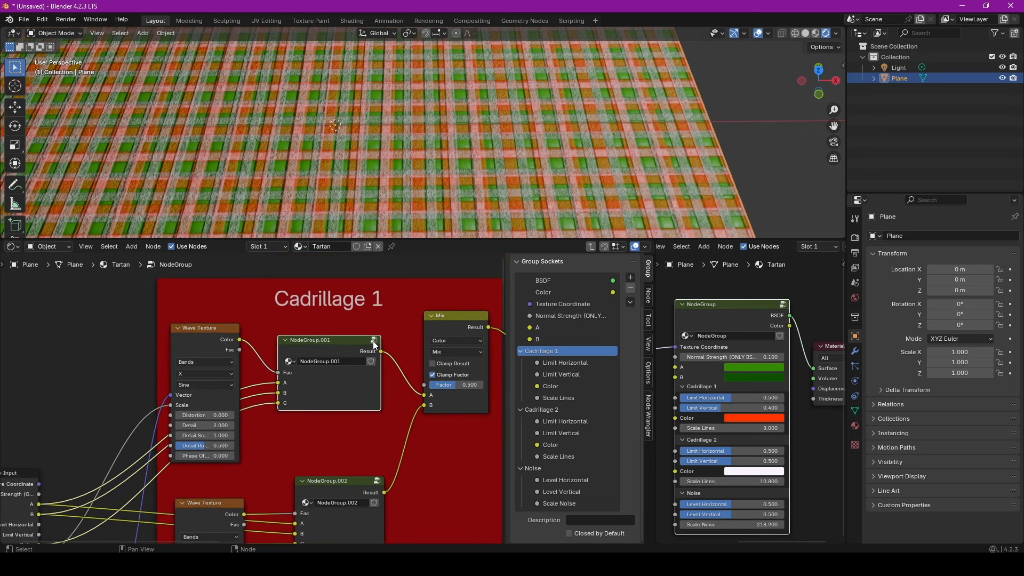
mouse_move(251, 341)
mouse_down()
mouse_move(241, 340)
mouse_move(263, 339)
mouse_up()
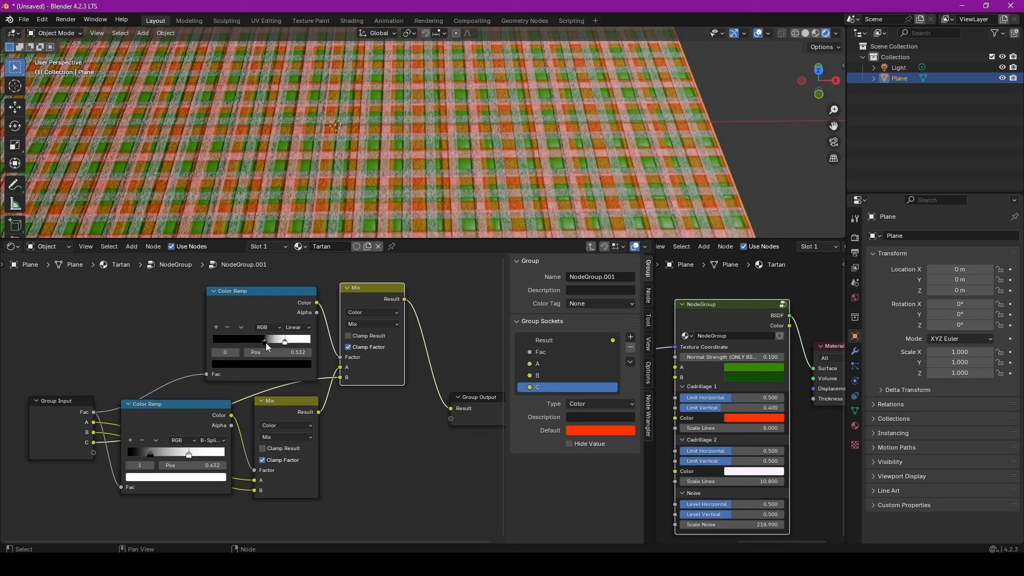
drag(266, 343, 274, 343)
Step: Copy the data path of Cadrillage 1's Limit Horizontal and add a driver to the upper Color Ramp's white stop position
scroll(731, 405, up, 2)
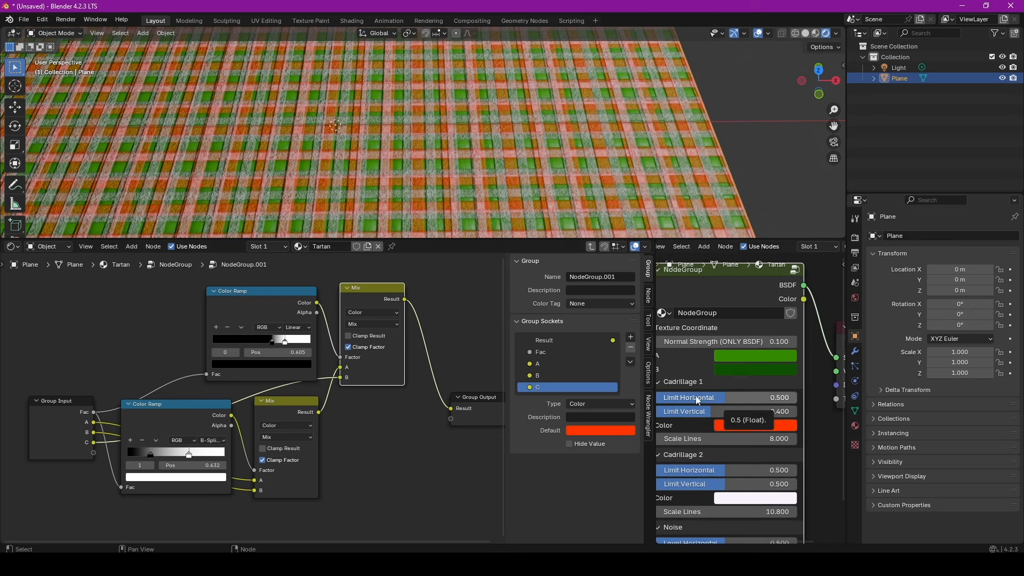
right_click(728, 396)
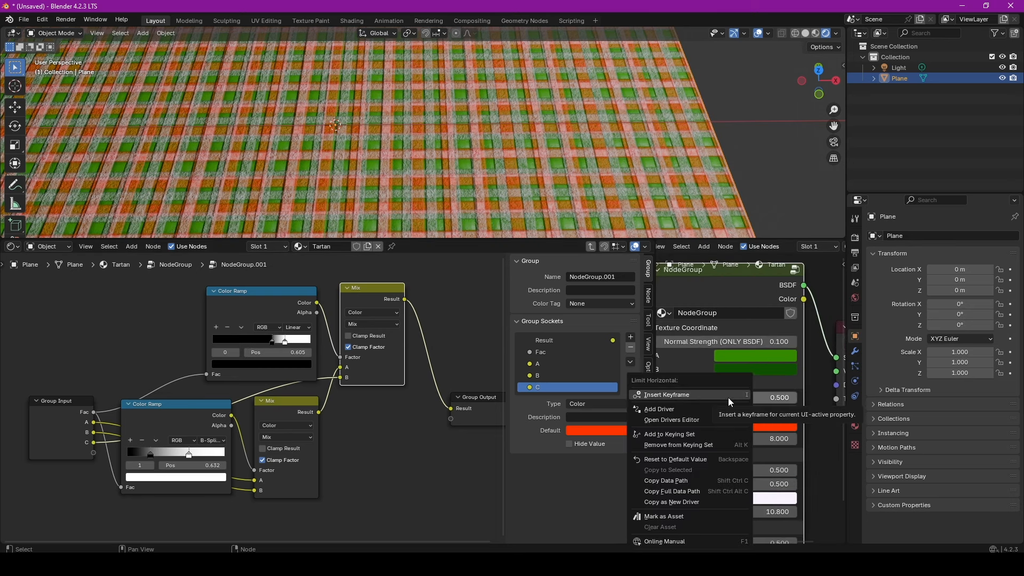
click(716, 482)
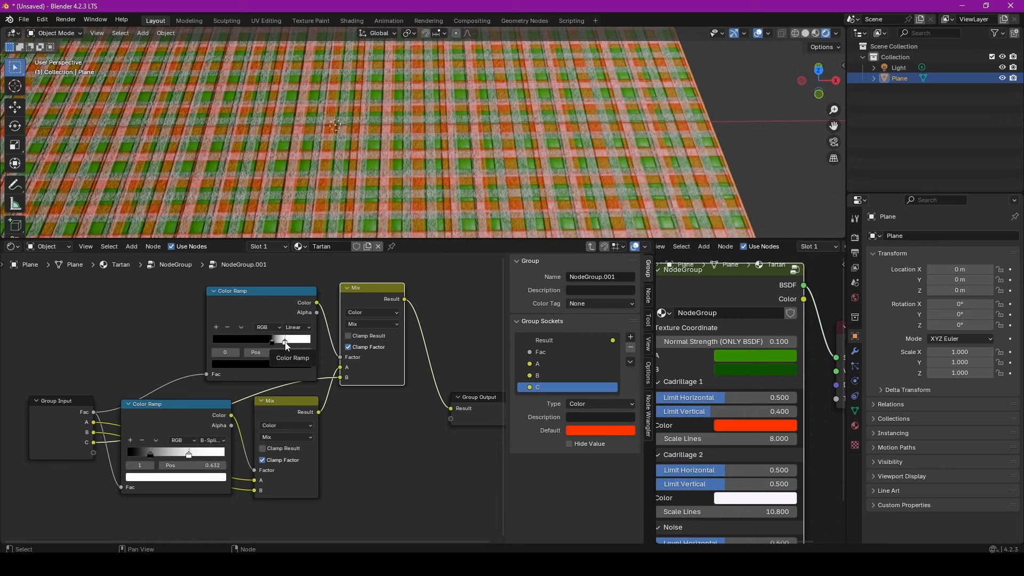
click(286, 345)
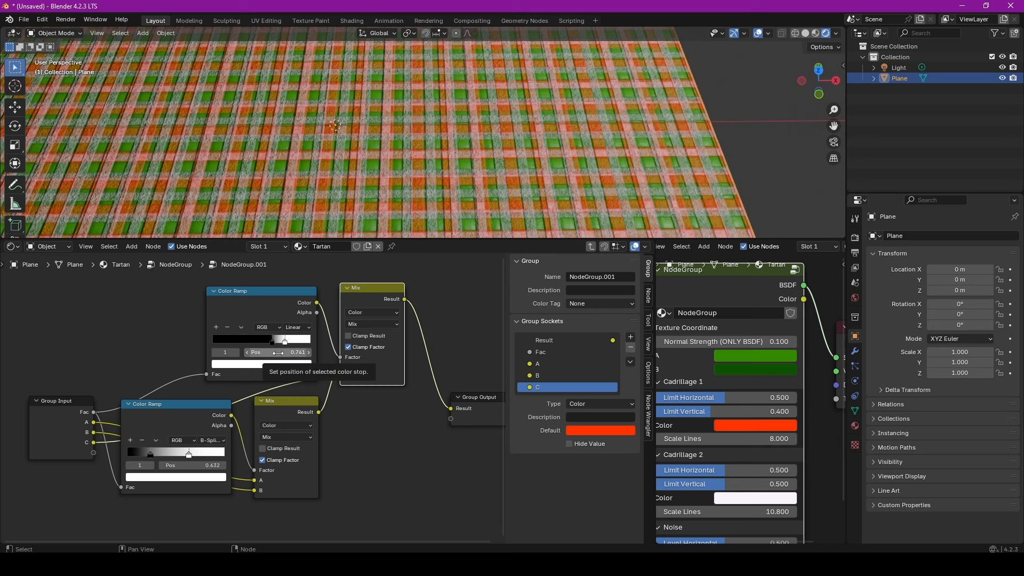
right_click(278, 353)
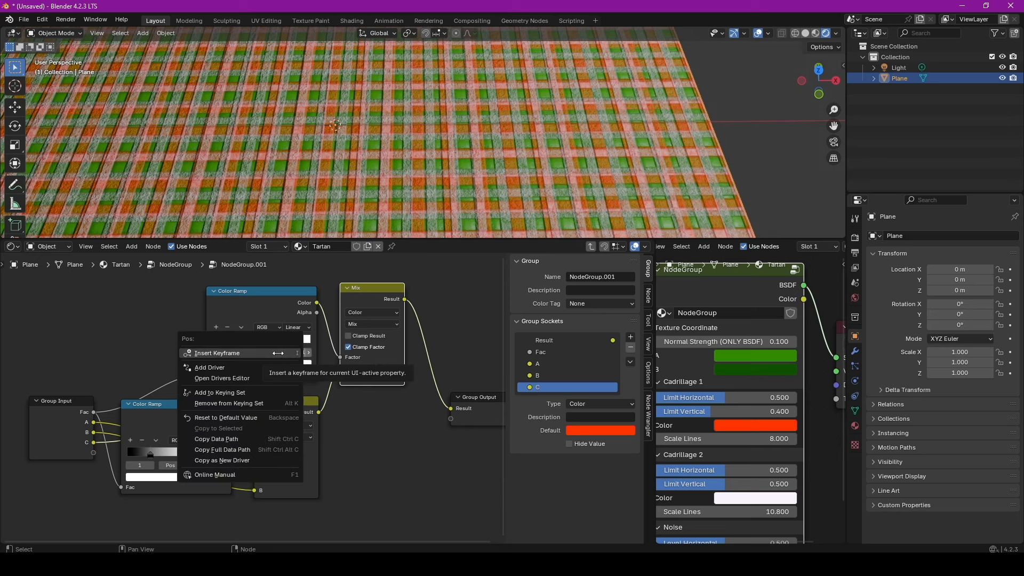
click(259, 366)
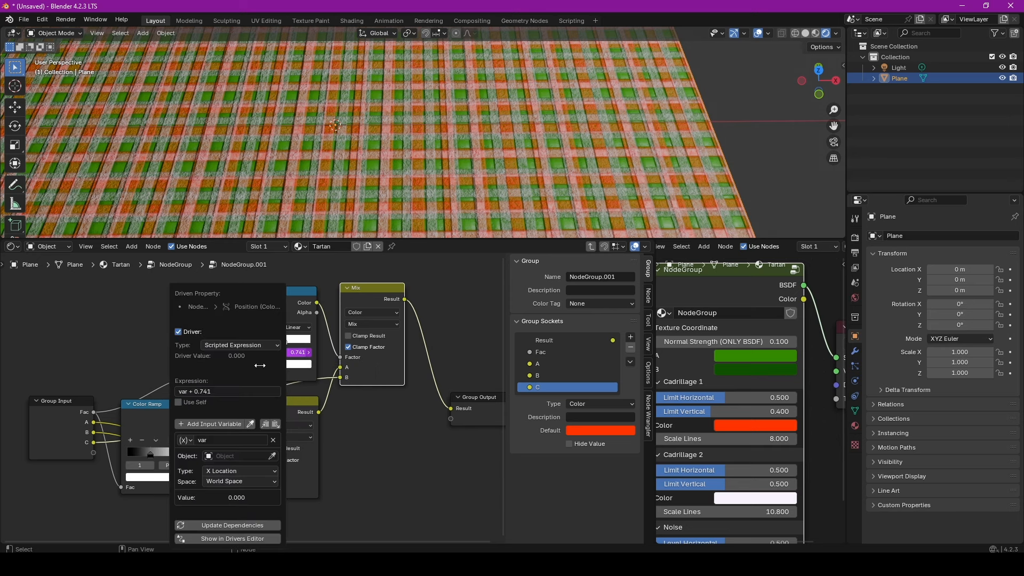
Step: Set the Limit Horizontal driver's type to Sum Values and make its input variable a Single Property
click(255, 346)
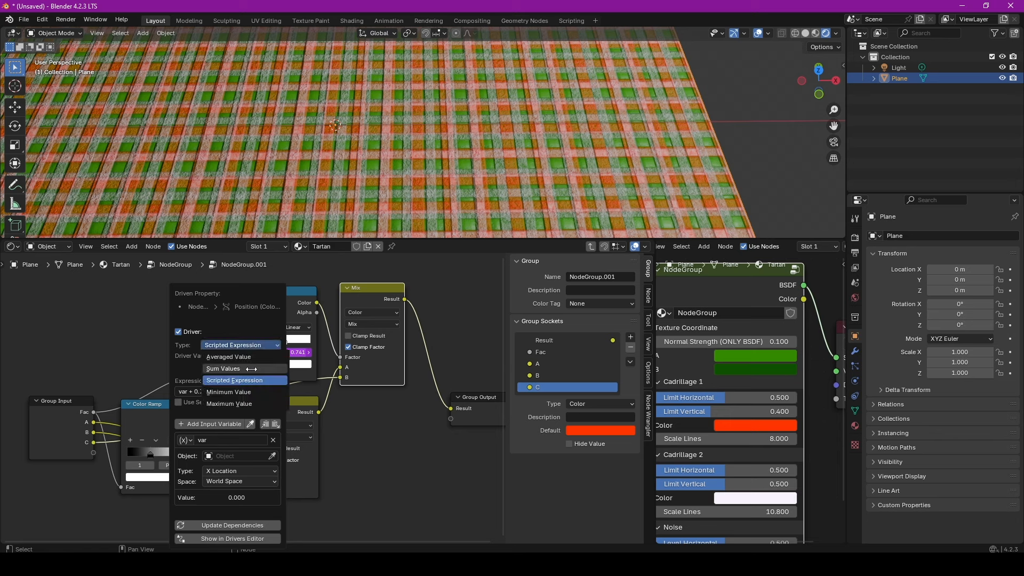
click(223, 369)
click(185, 416)
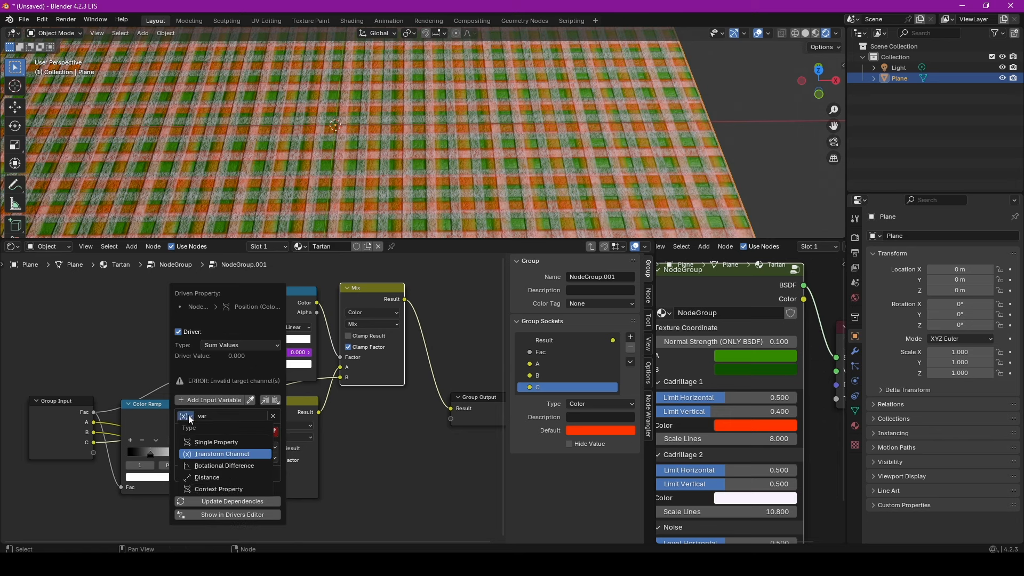
click(226, 443)
Step: Target the driver variable at the Tartan material and paste Cadrillage 1's copied Limit Horizontal data path as its path
click(224, 434)
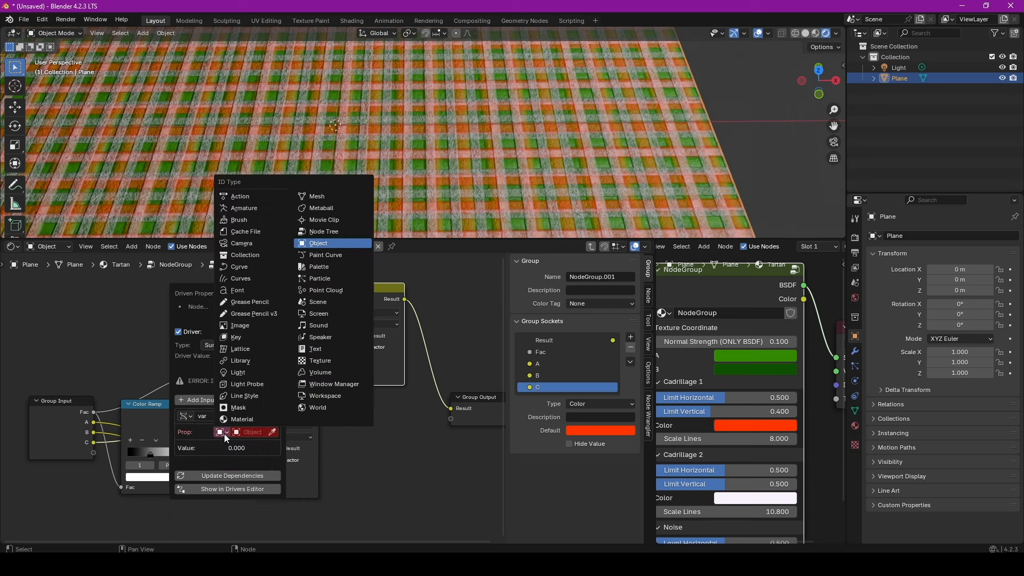
click(233, 421)
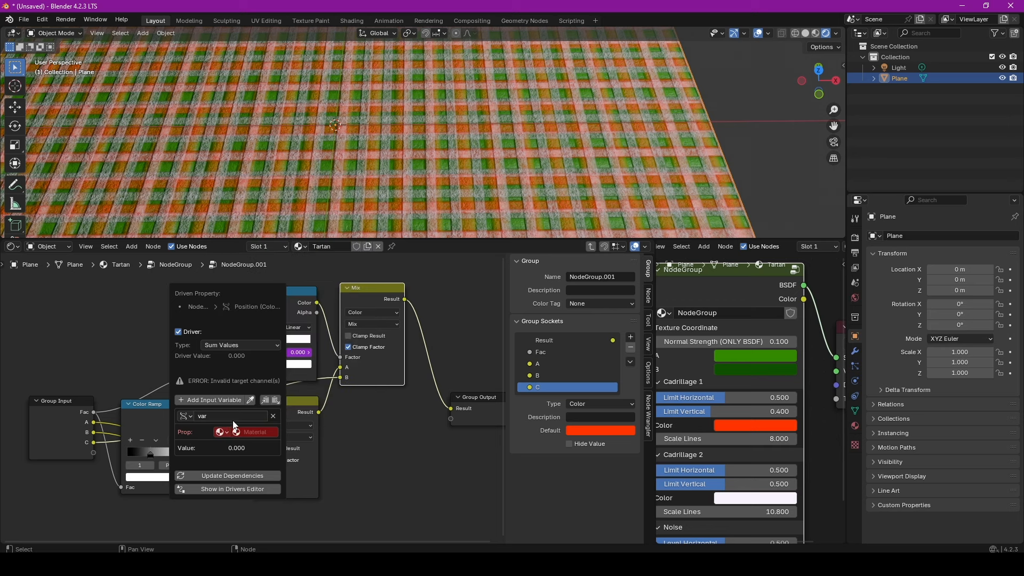
click(258, 434)
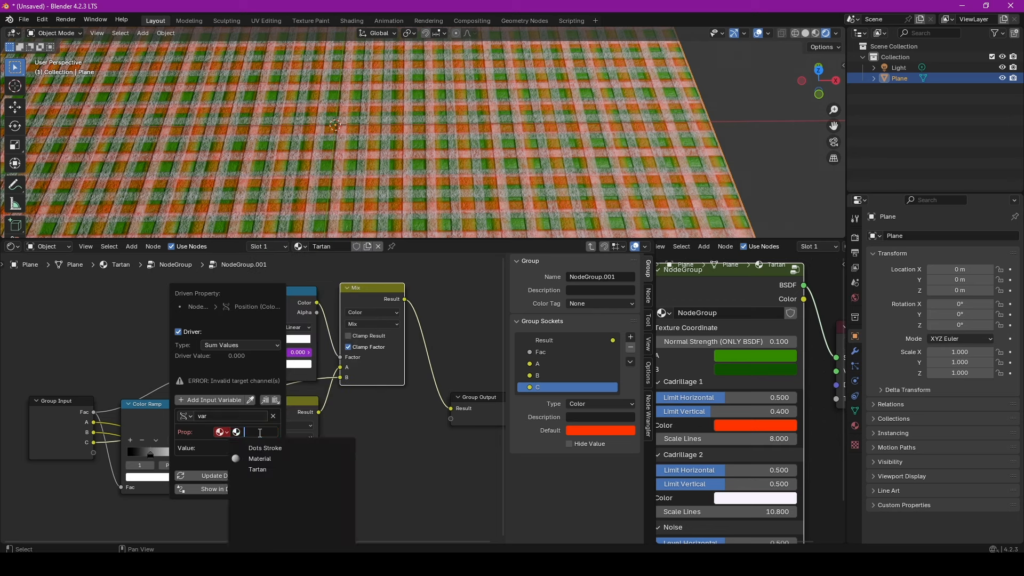
click(258, 469)
click(237, 449)
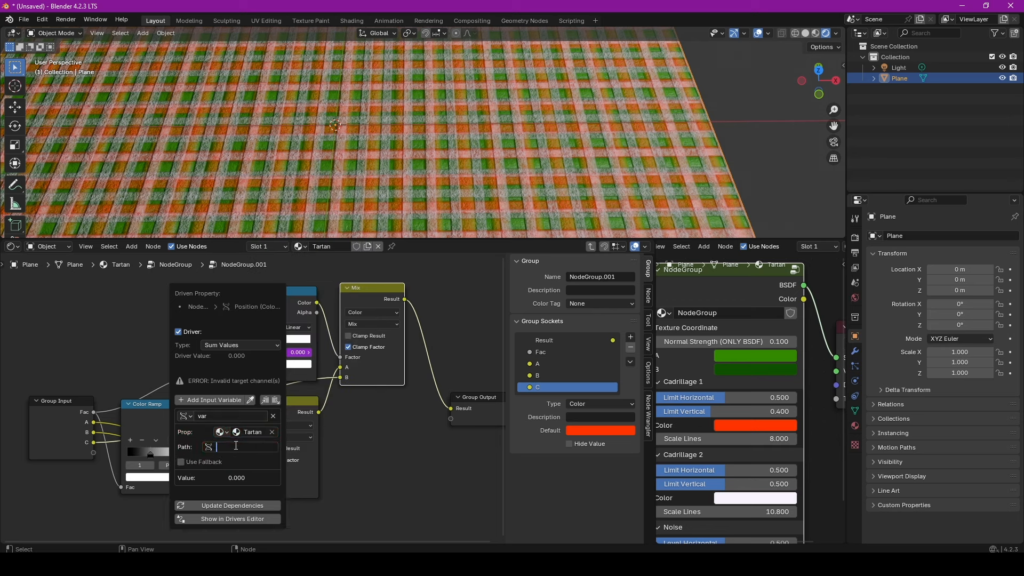
key(ctrl)
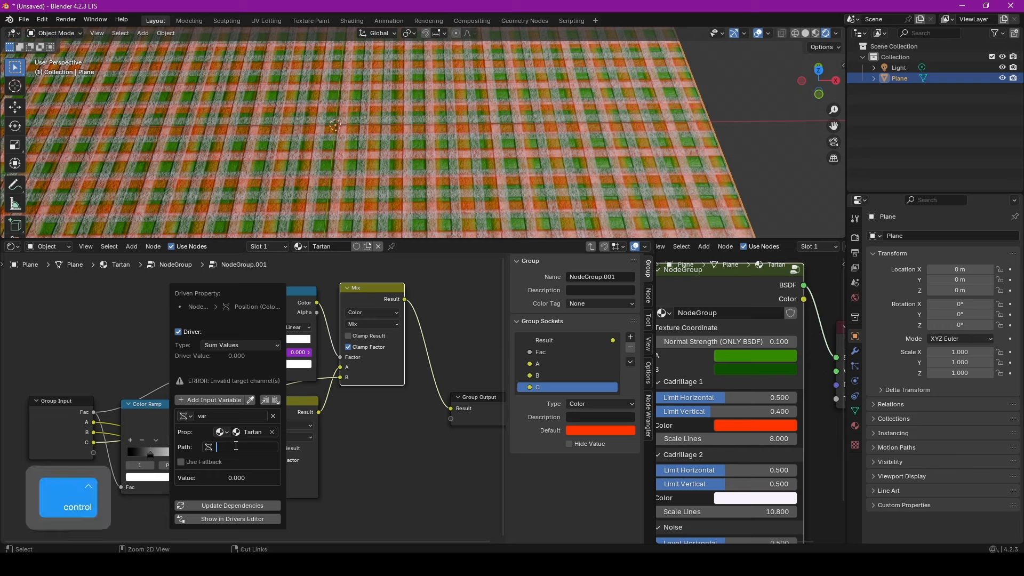
key(ctrl+v)
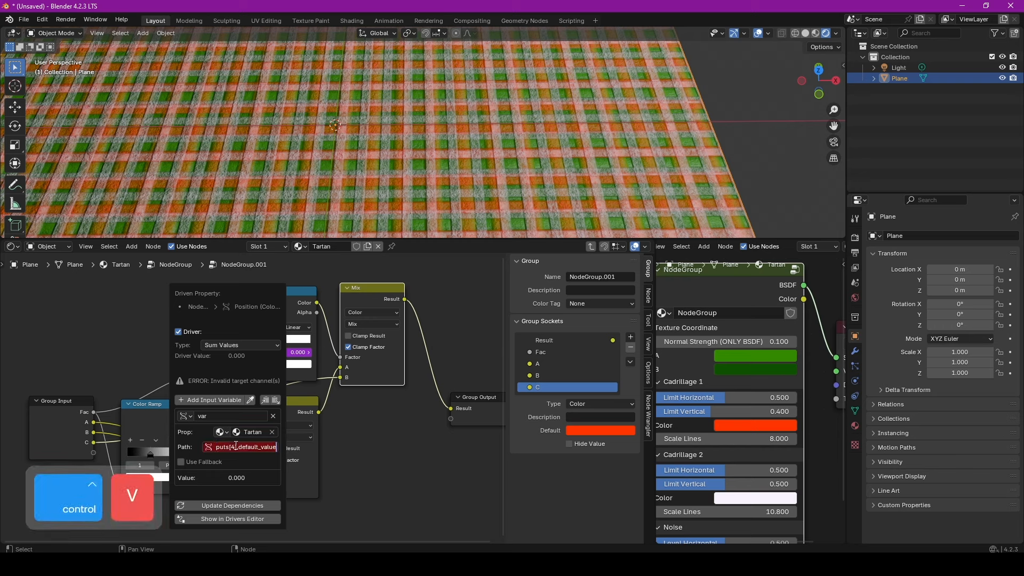
key(Return)
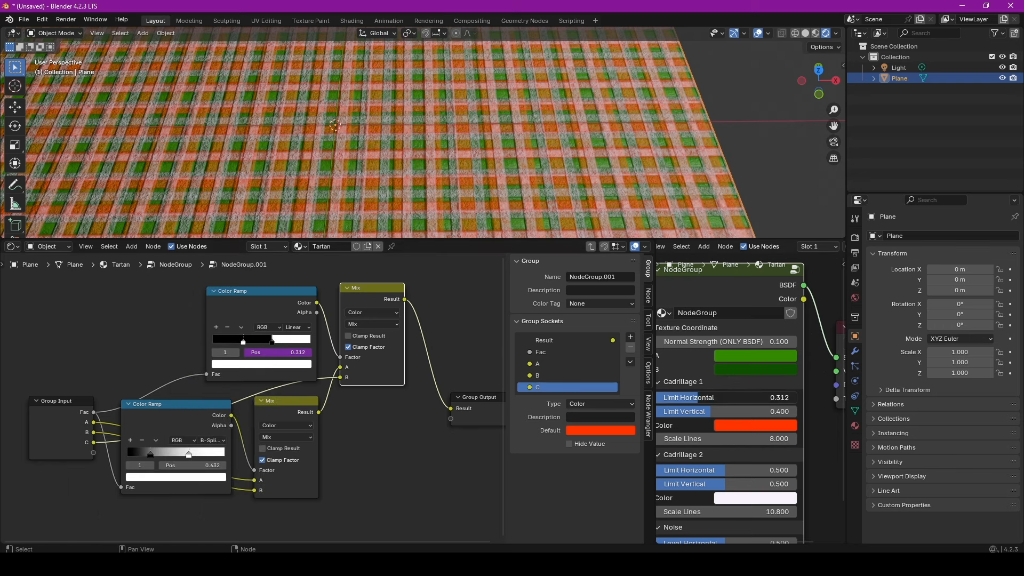
Step: Set Cadrillage 1's Limit Horizontal to 0.683 and switch to Cadrillage 1's lower nested group, NodeGroup.002
drag(699, 398, 750, 397)
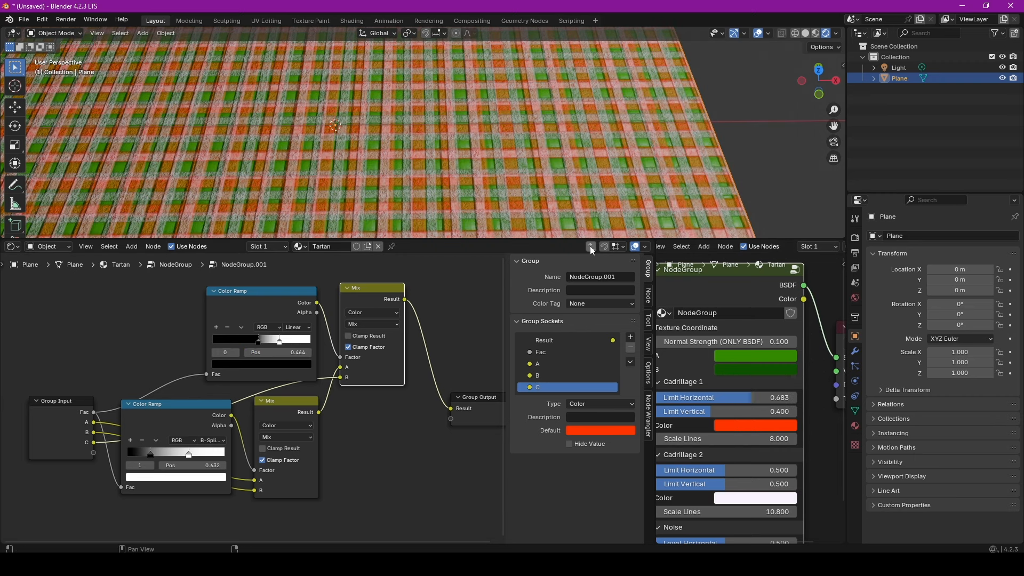
click(592, 246)
middle_drag(279, 462, 261, 372)
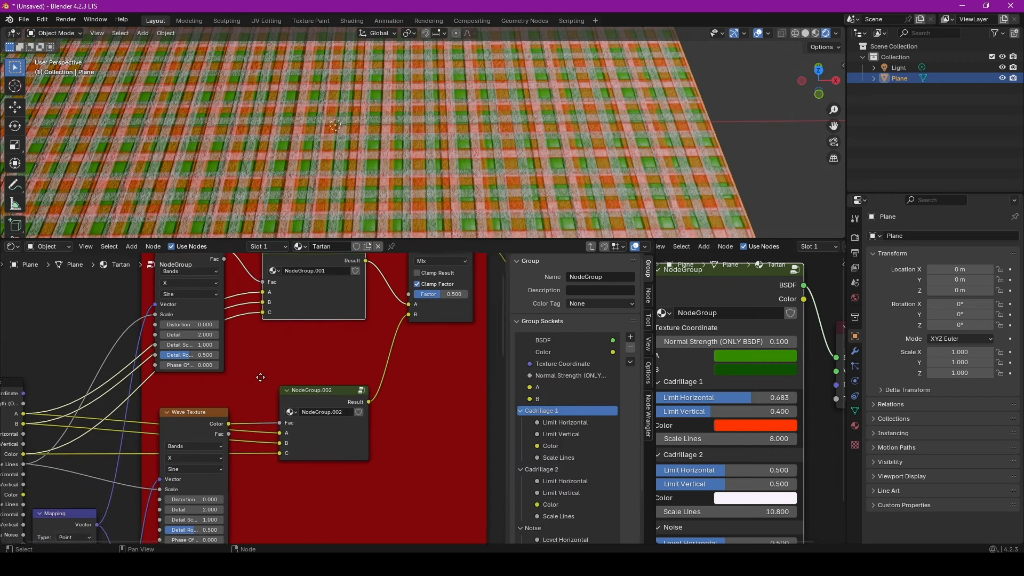
click(362, 391)
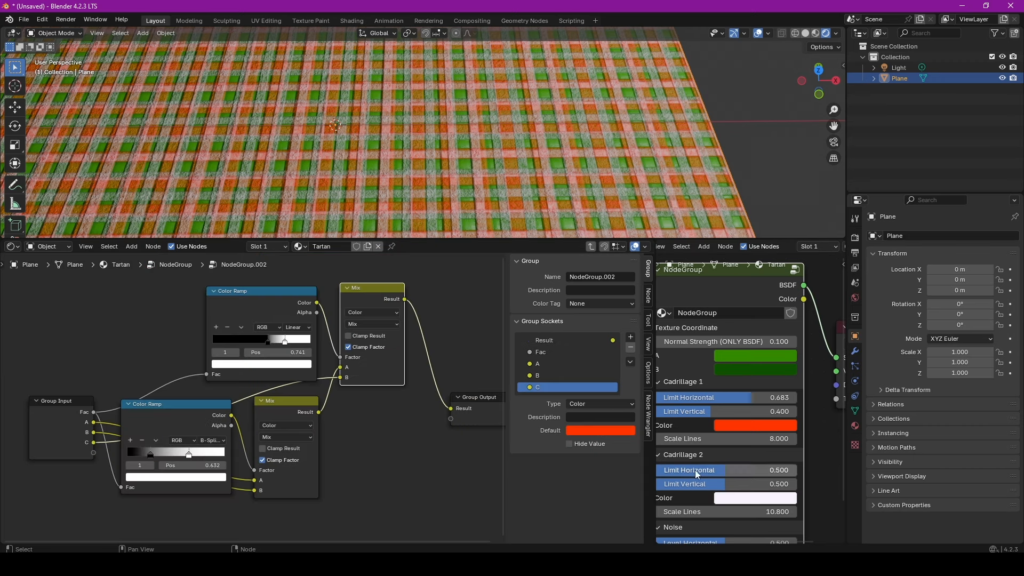
Step: Copy the data path of Cadrillage 1's Limit Vertical and add a driver to NodeGroup.002's upper Color Ramp white stop position
right_click(711, 412)
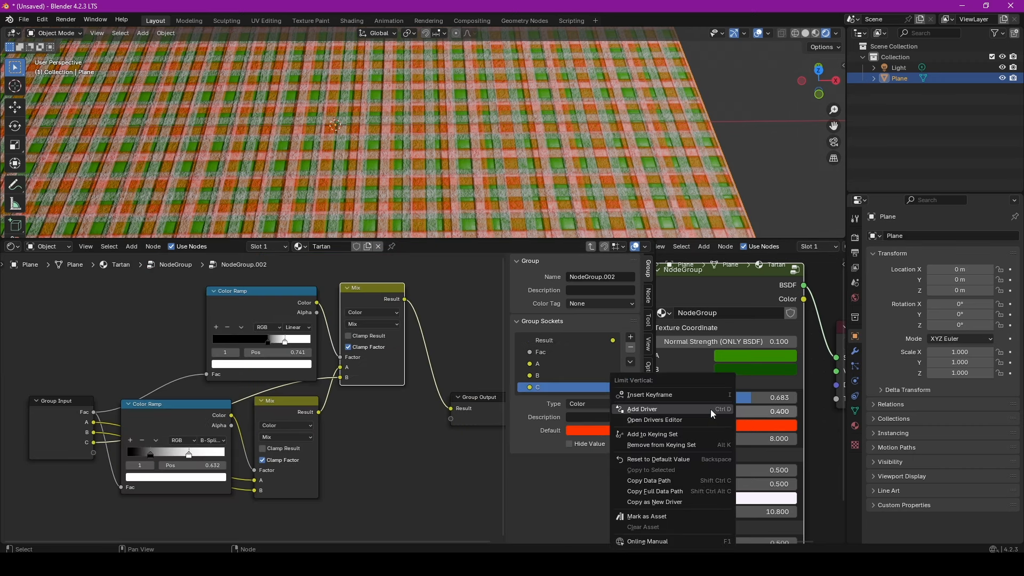
click(681, 481)
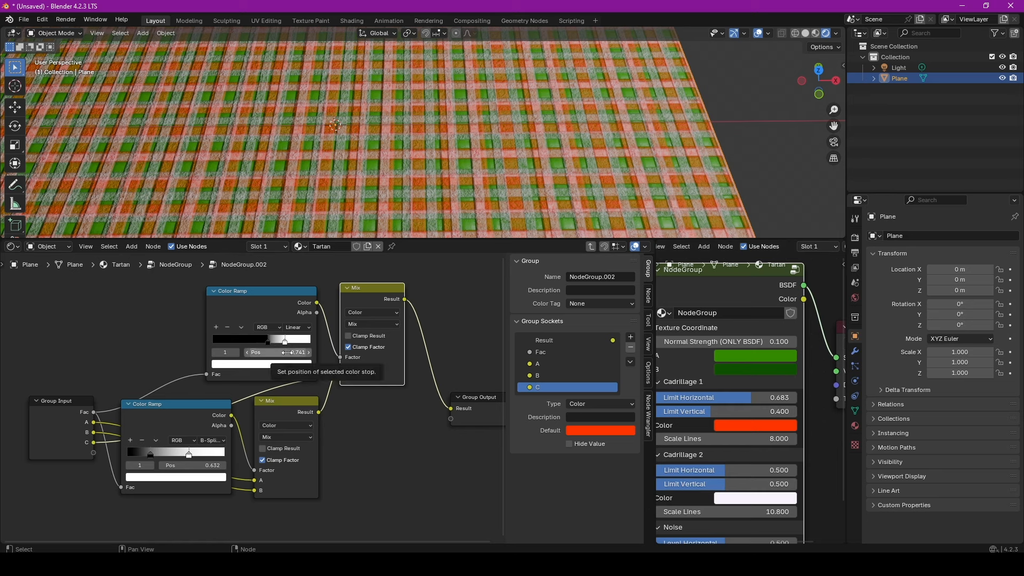
right_click(265, 353)
click(265, 353)
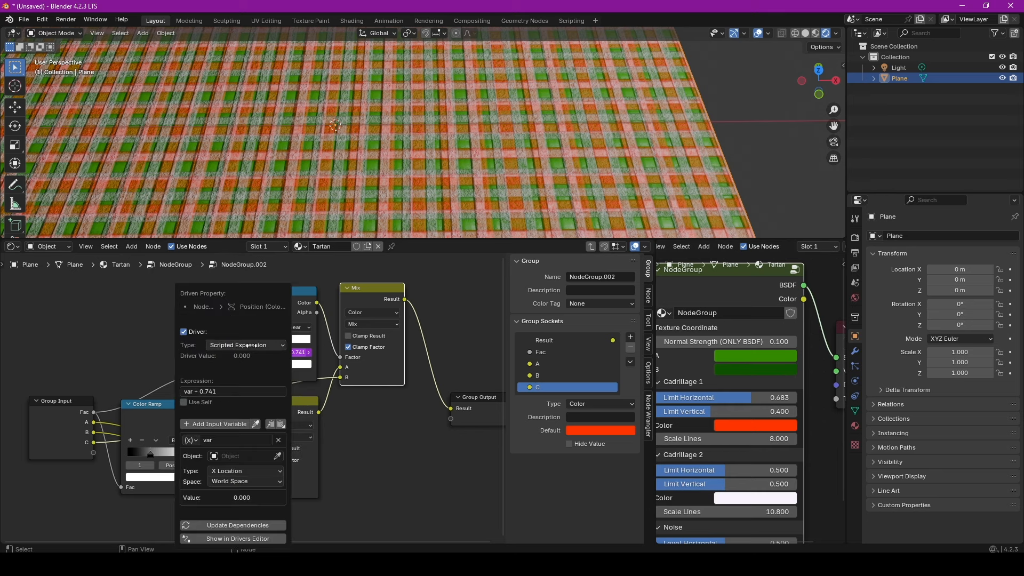
Step: Switch the Limit Vertical driver to Sum Values and its input variable to Single Property
click(243, 346)
click(233, 368)
click(191, 416)
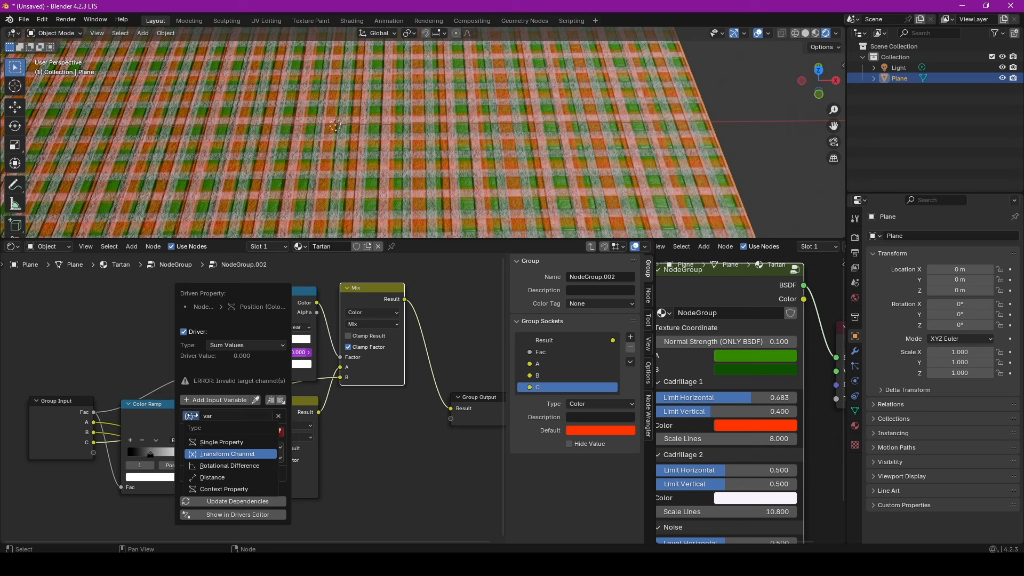
click(199, 436)
Step: Target the driver variable at the Tartan material and paste the copied Limit Vertical data path as its path
click(227, 432)
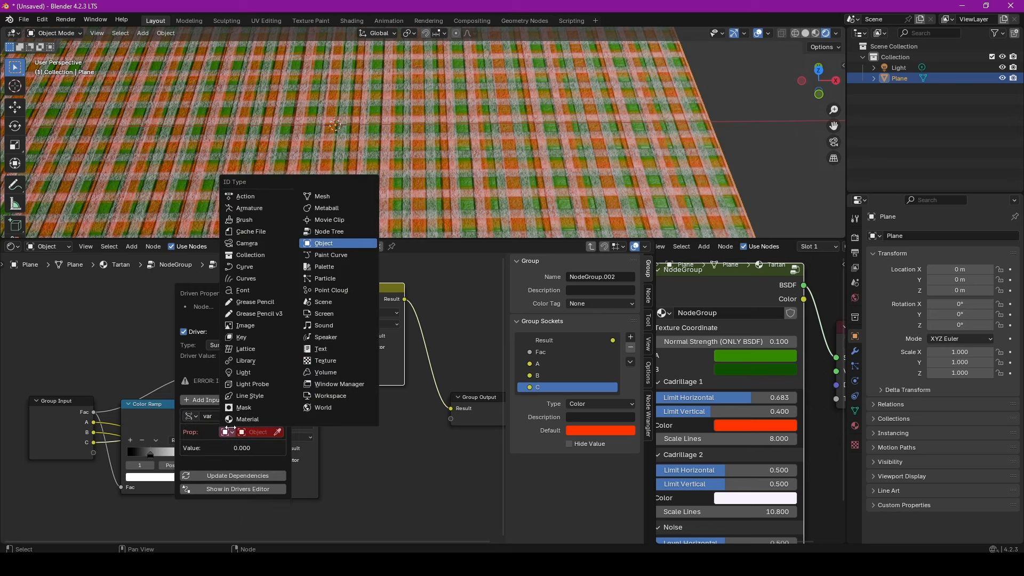
click(256, 419)
click(256, 434)
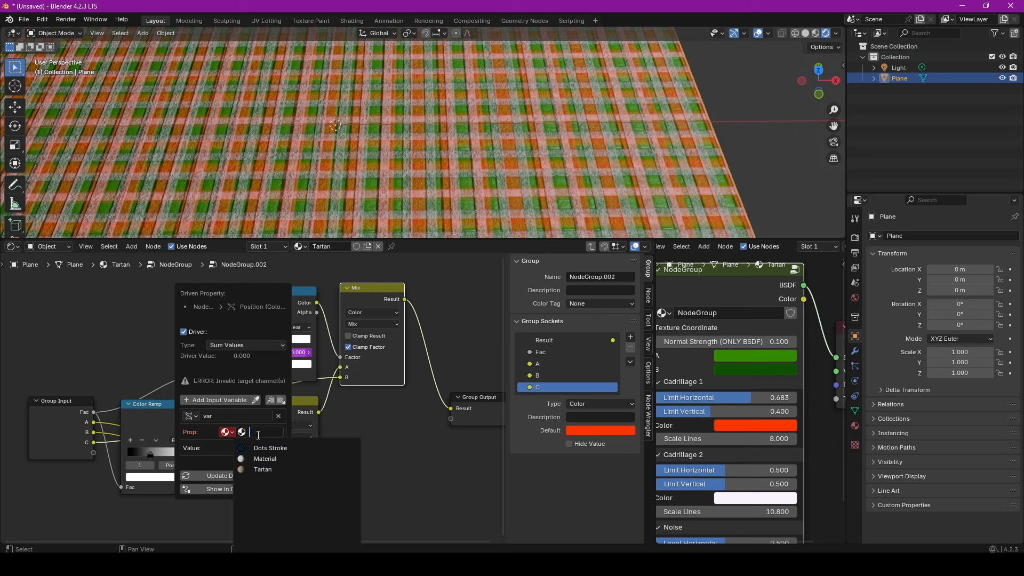
click(264, 466)
click(246, 447)
key(ctrl)
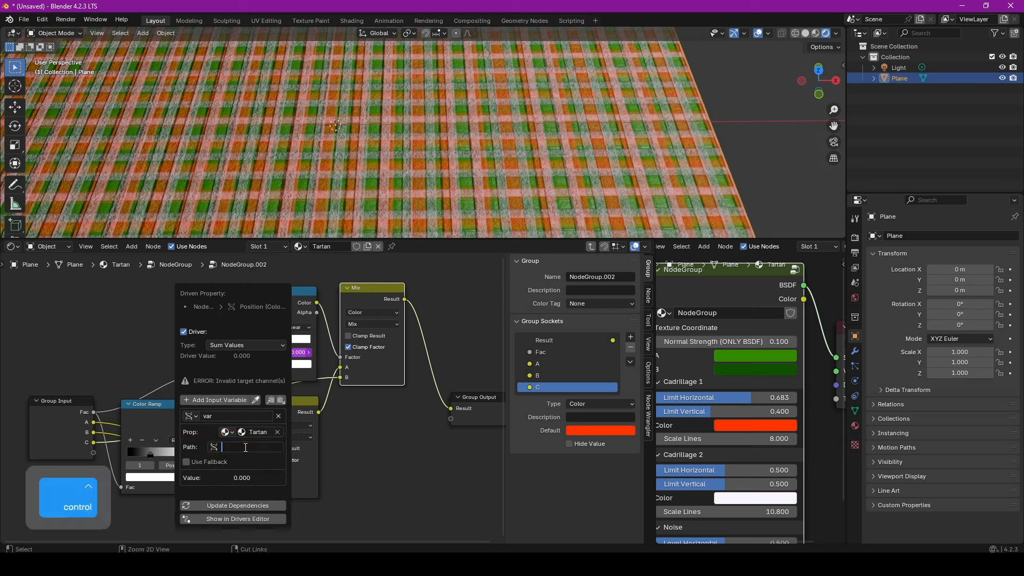
key(ctrl+v)
Step: Set Cadrillage 1's Limit Vertical to 0.828 and return to the parent NodeGroup
drag(747, 411, 789, 411)
key(Tab)
scroll(361, 393, down, 4)
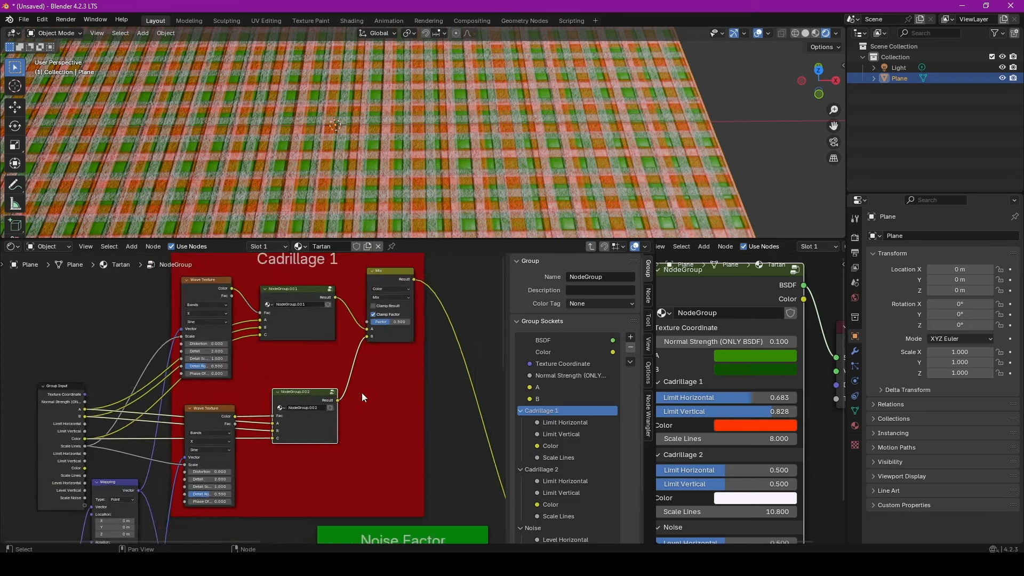
Step: Open Cadrillage 2's upper nested group and add a driver to its upper Color Ramp's white stop position
middle_drag(325, 459, 321, 199)
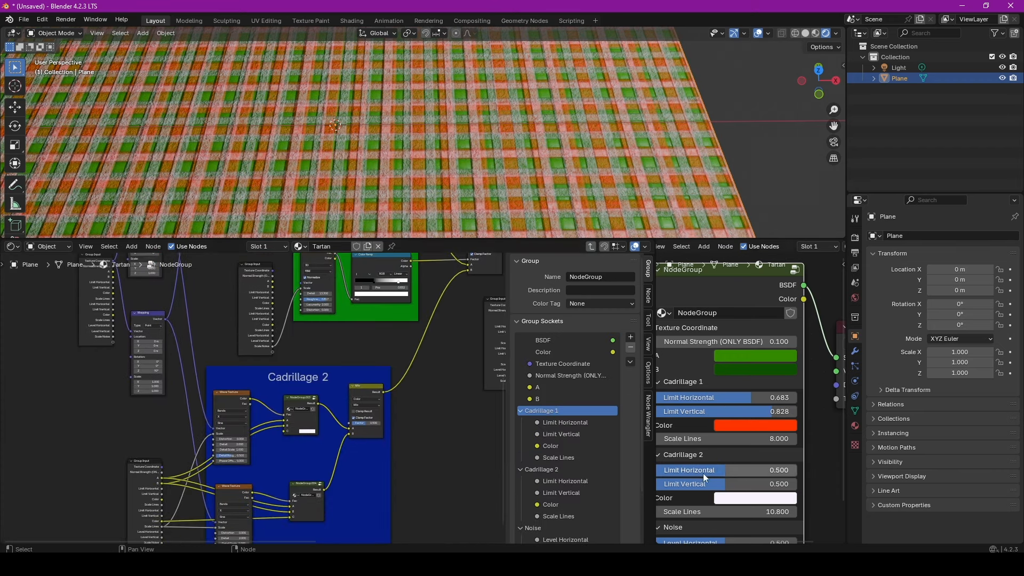
scroll(715, 448, down, 3)
middle_drag(731, 415, 711, 401)
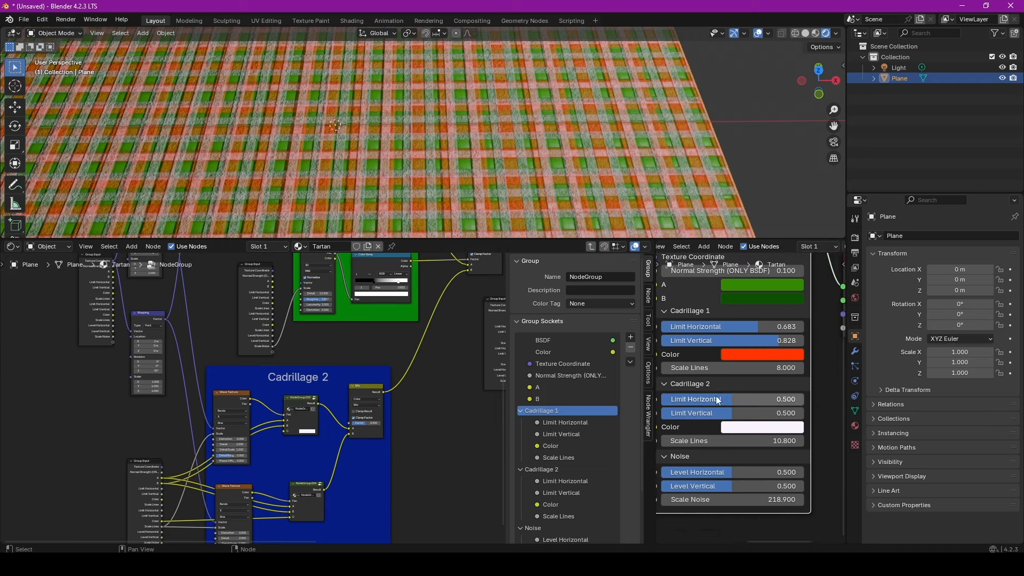
scroll(286, 419, up, 2)
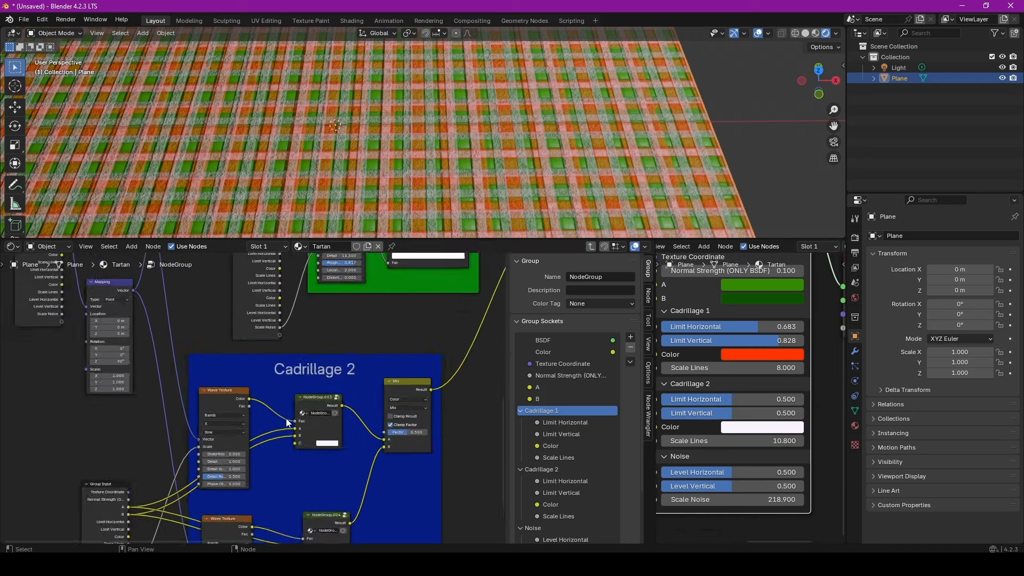
click(286, 419)
key(Tab)
key(ctrl+d)
Step: Add a driver to the upper Color Ramp's white stop position in Cadrillage 2's lower nested group, NodeGroup.004
middle_drag(268, 446, 311, 409)
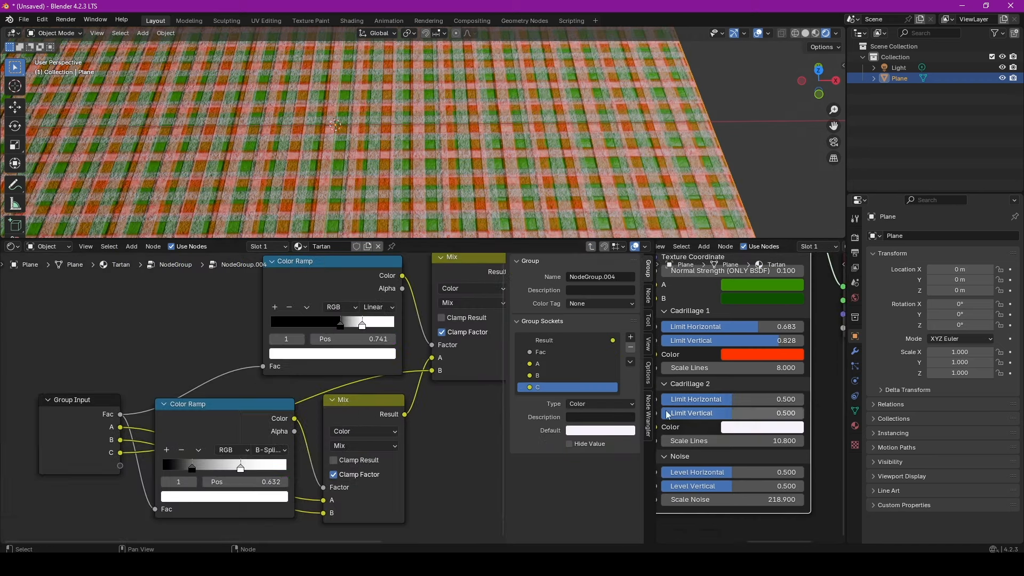
key(ctrl+d)
click(330, 447)
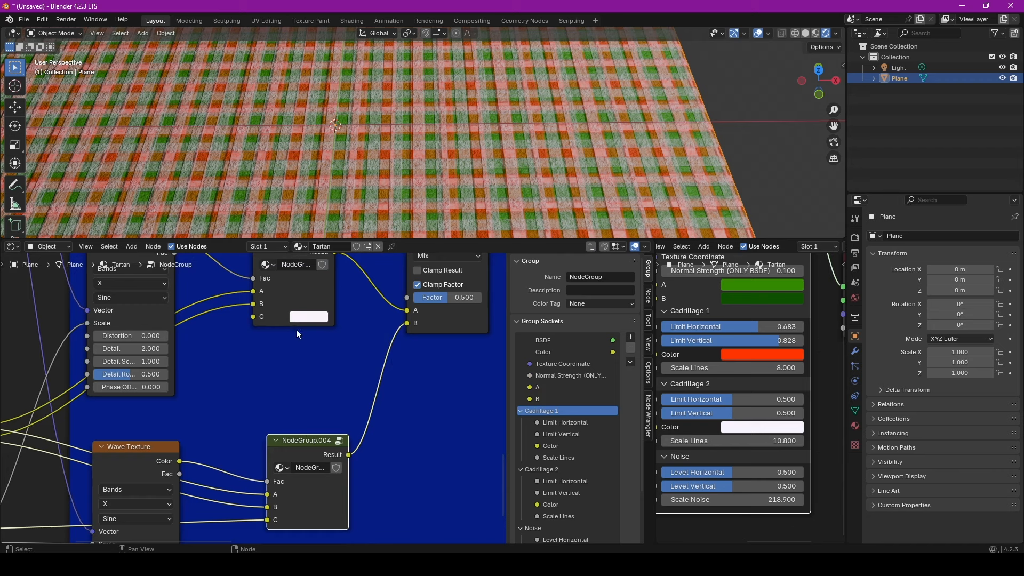
Step: Rename the Noise panel's Level Horizontal input as Level C1
middle_drag(296, 329, 245, 480)
scroll(297, 359, down, 3)
middle_drag(328, 272, 240, 468)
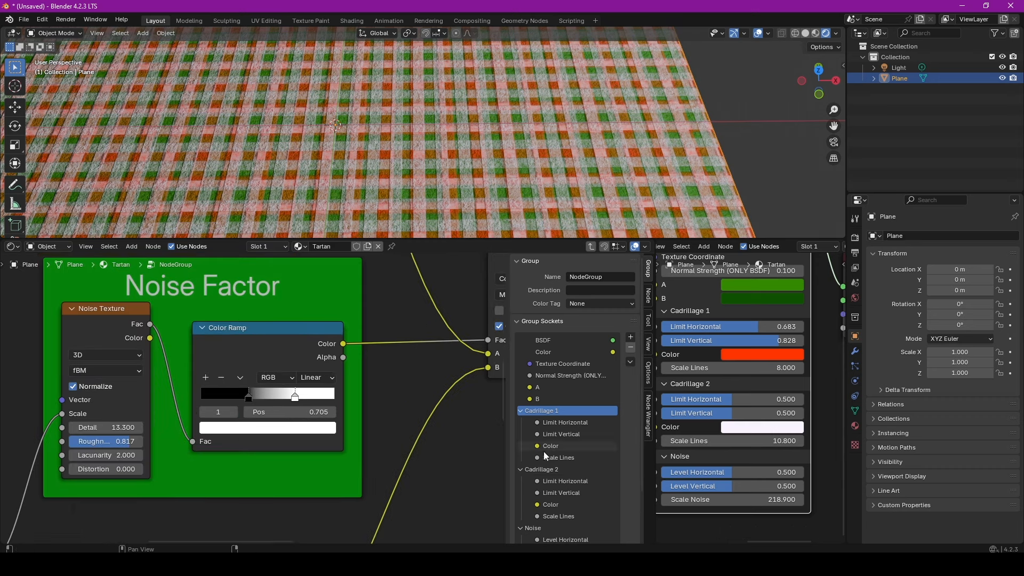
scroll(558, 479, down, 3)
double_click(557, 481)
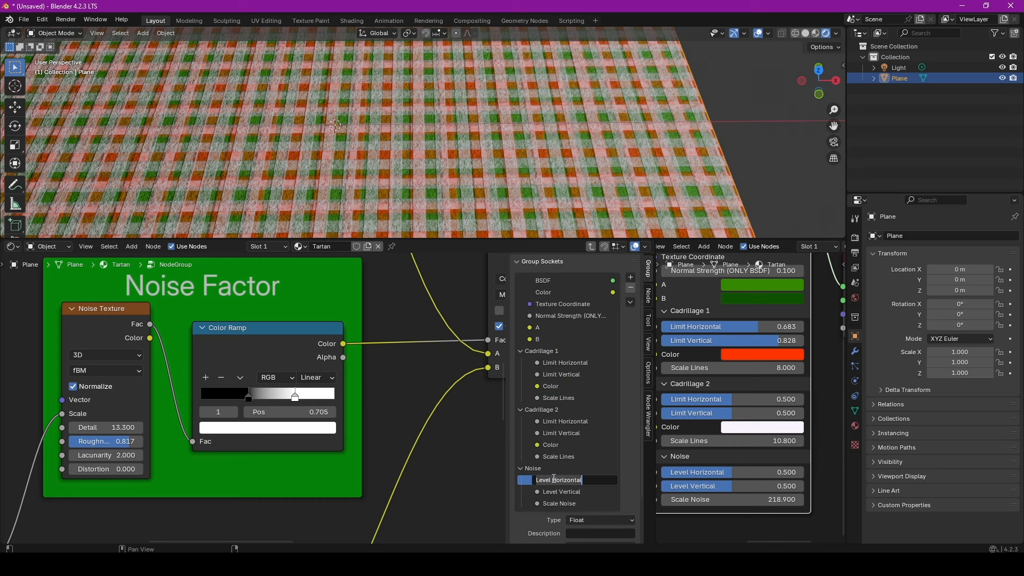
drag(555, 480, 591, 479)
text(C1)
key(Return)
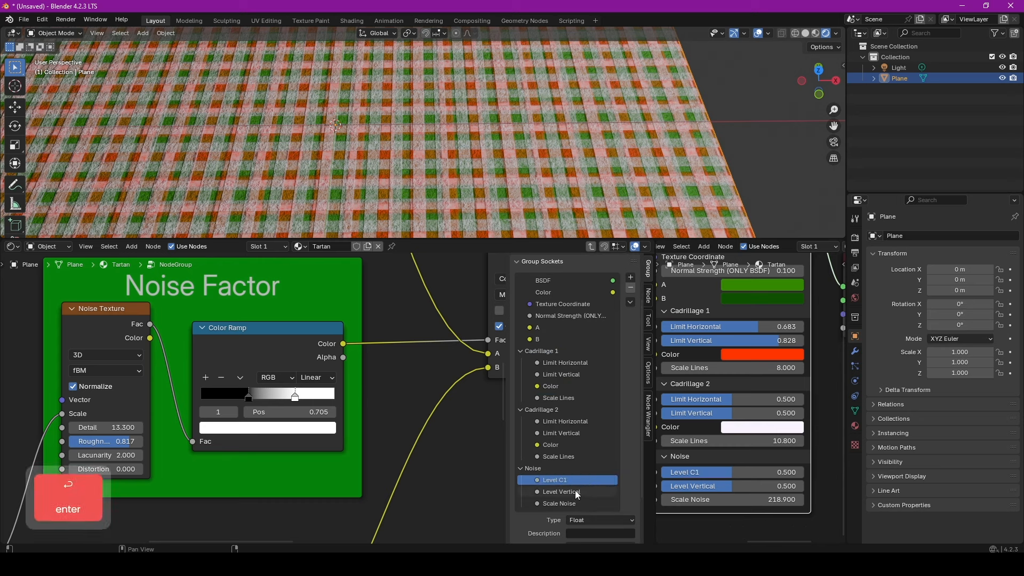
Step: Rename the Noise panel's Level Vertical input as Level C2
double_click(576, 491)
drag(554, 492, 593, 493)
key(BackSpace)
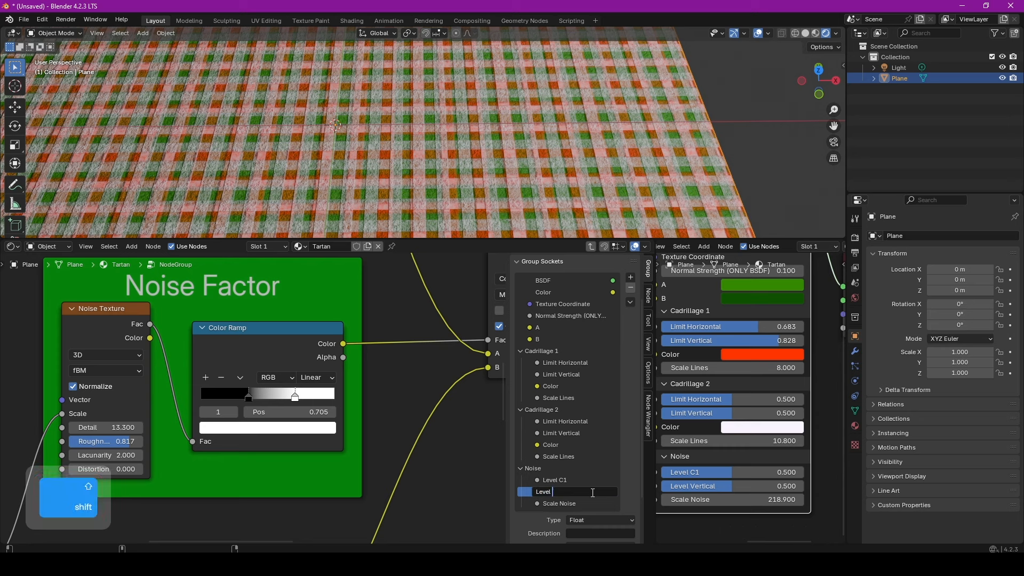
text(C2)
key(Return)
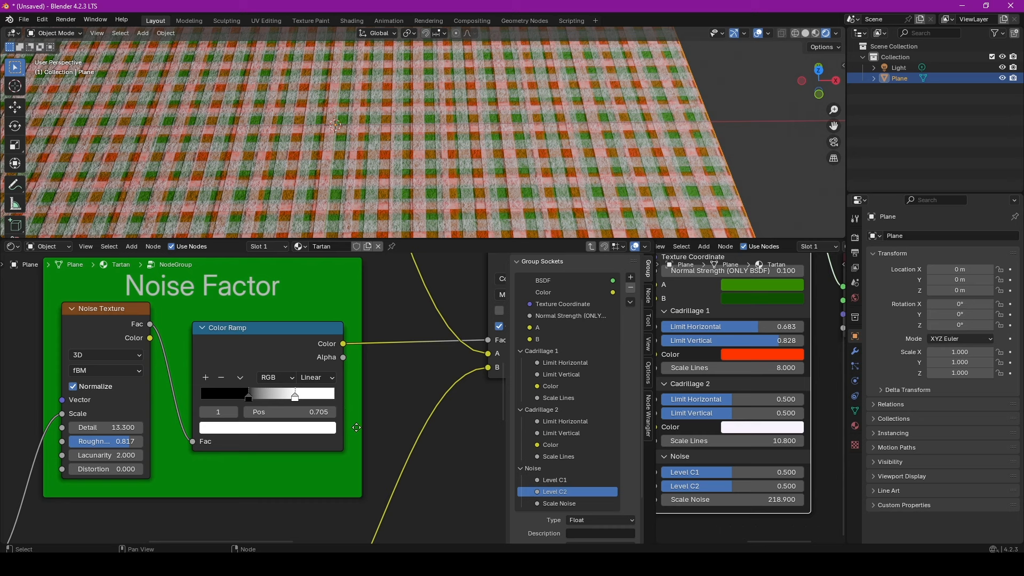
Step: Copy Level C1's data path and drive the Noise Factor Color Ramp's white stop position from it with a Sum Values driver
right_click(684, 471)
click(660, 482)
drag(307, 415, 301, 415)
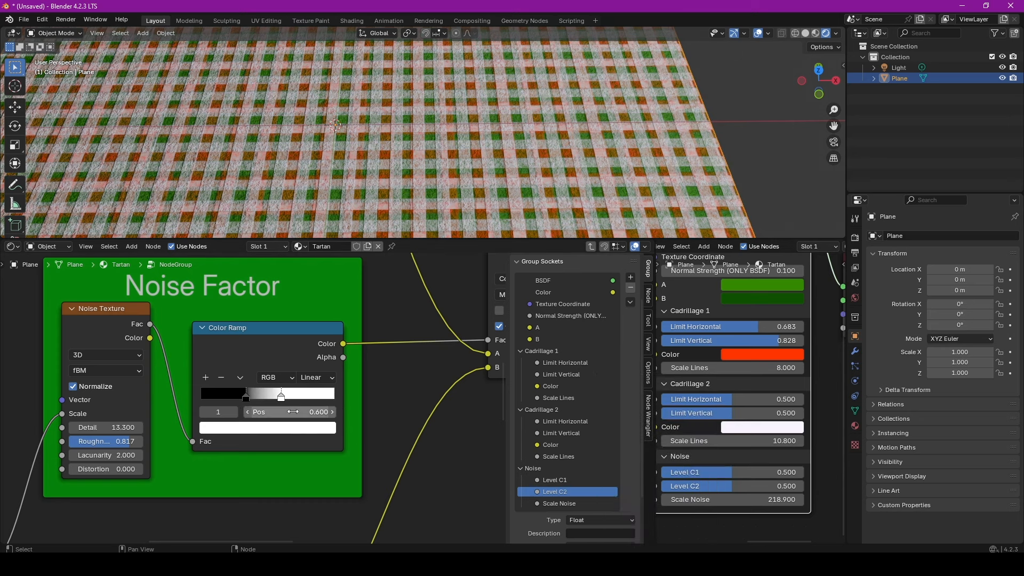
right_click(301, 416)
click(274, 412)
click(240, 348)
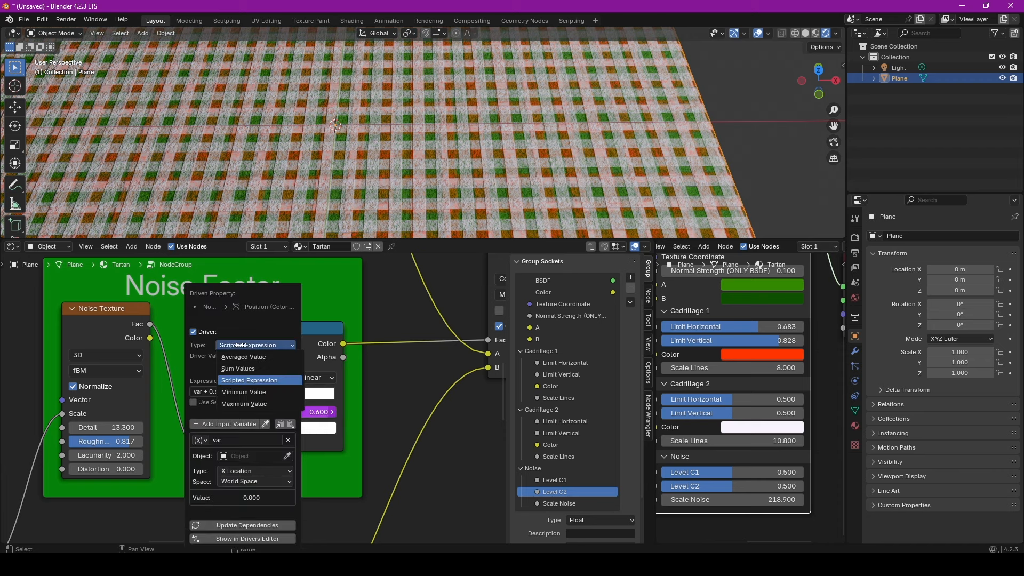
click(240, 367)
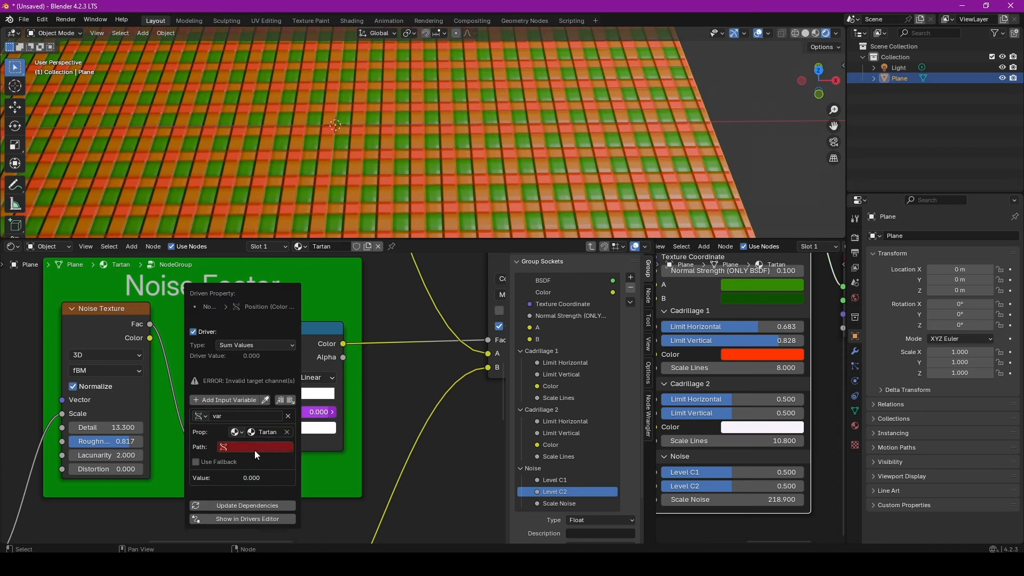
Step: Copy Level C2's data path and drive the Noise Factor Color Ramp's black stop position from it
right_click(700, 484)
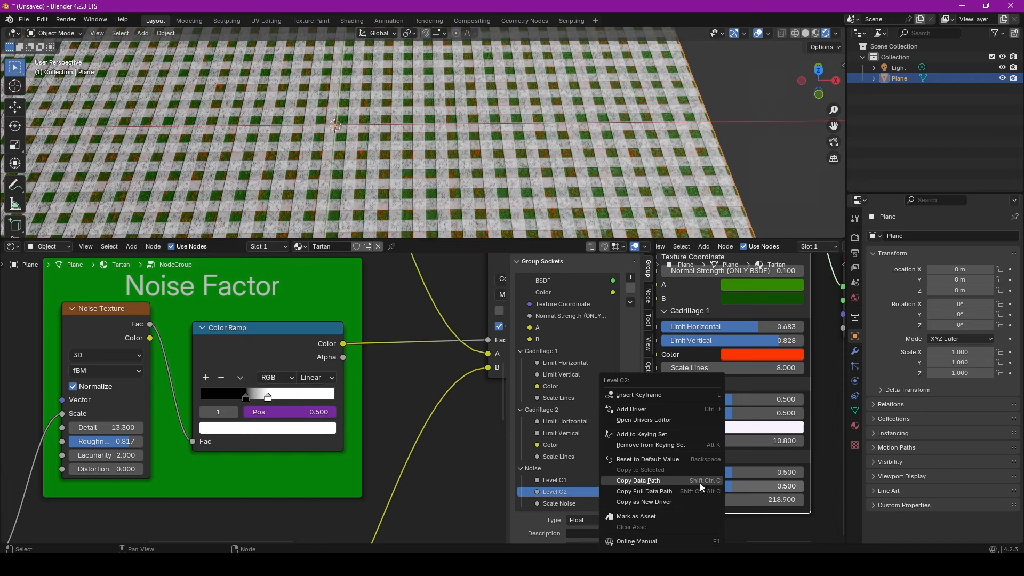
click(668, 481)
click(245, 399)
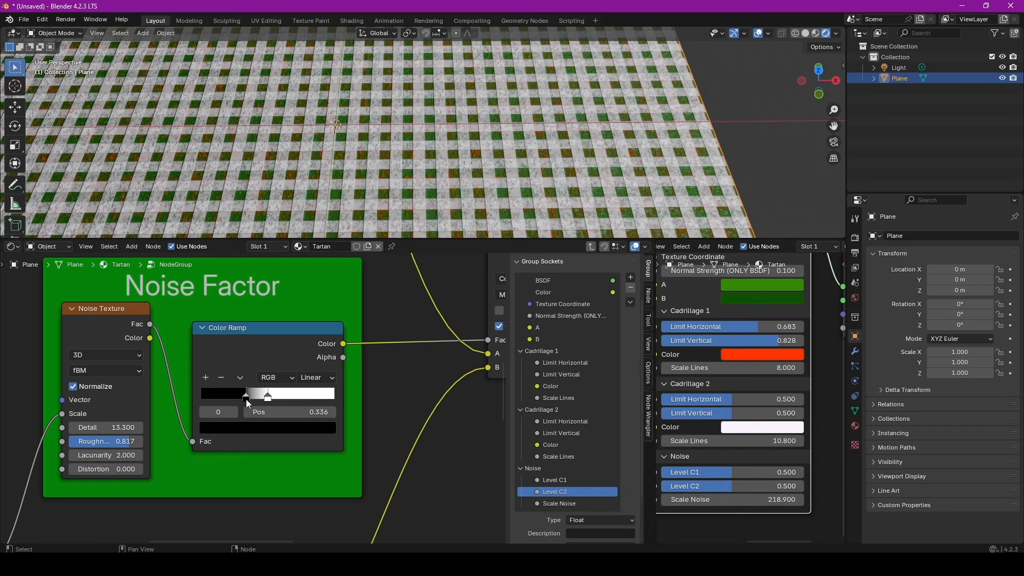
key(ctrl+d)
click(225, 432)
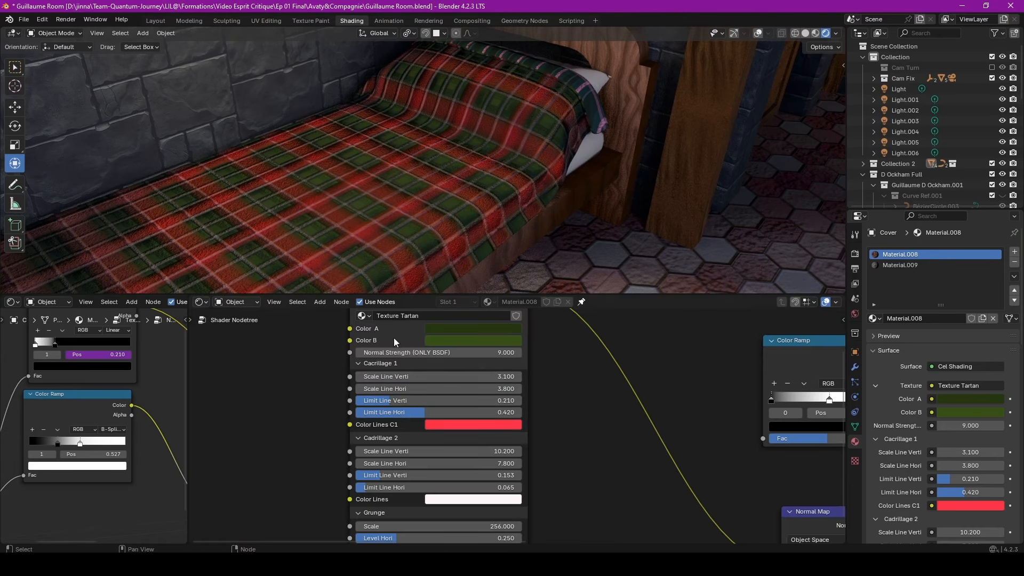
Step: In the bed scene's Texture Tartan node, set Cacrillage 1's Scale Line Verti to 4.400 and Scale Line Hori to 4.300, and return to the unsaved file
mouse_move(394, 376)
mouse_down()
mouse_move(421, 378)
mouse_move(393, 383)
mouse_up()
mouse_move(505, 390)
mouse_down()
mouse_move(526, 389)
mouse_move(505, 390)
mouse_up()
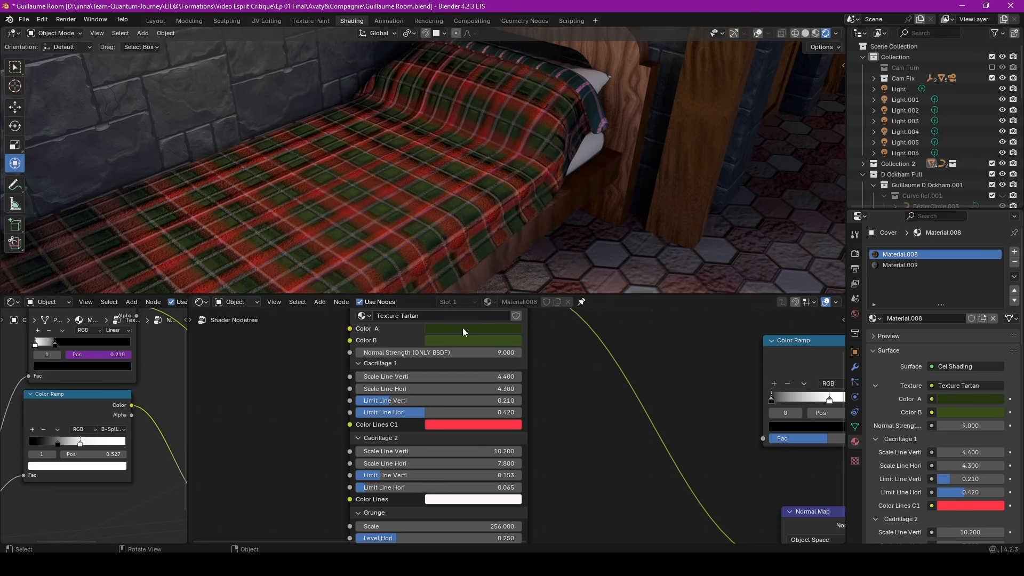
click(962, 6)
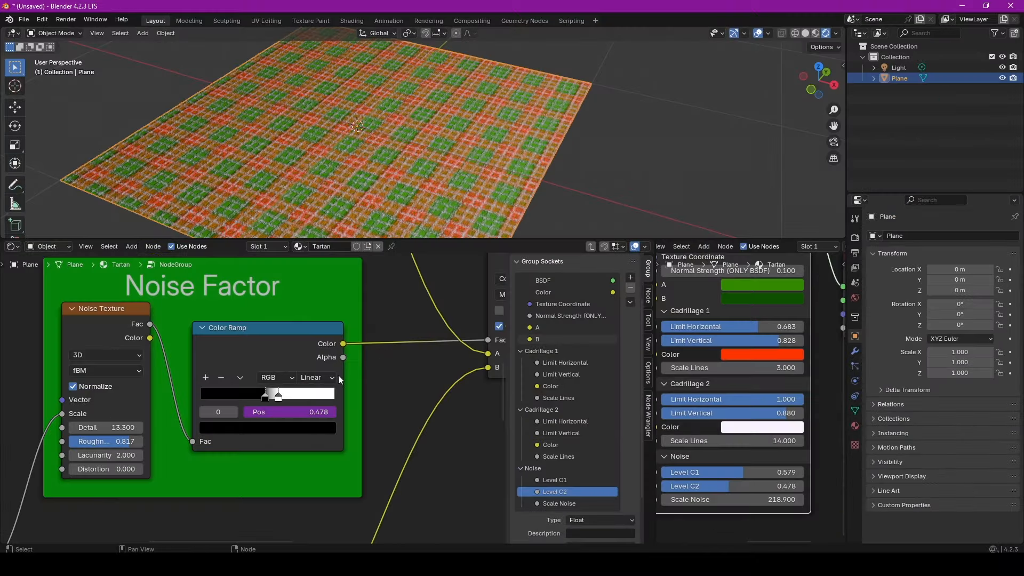
Step: Examine the Scale Lines connections from the Group Input to Cadrillage 1's two Wave Texture nodes
scroll(342, 380, down, 7)
middle_drag(96, 315, 275, 441)
scroll(275, 441, up, 2)
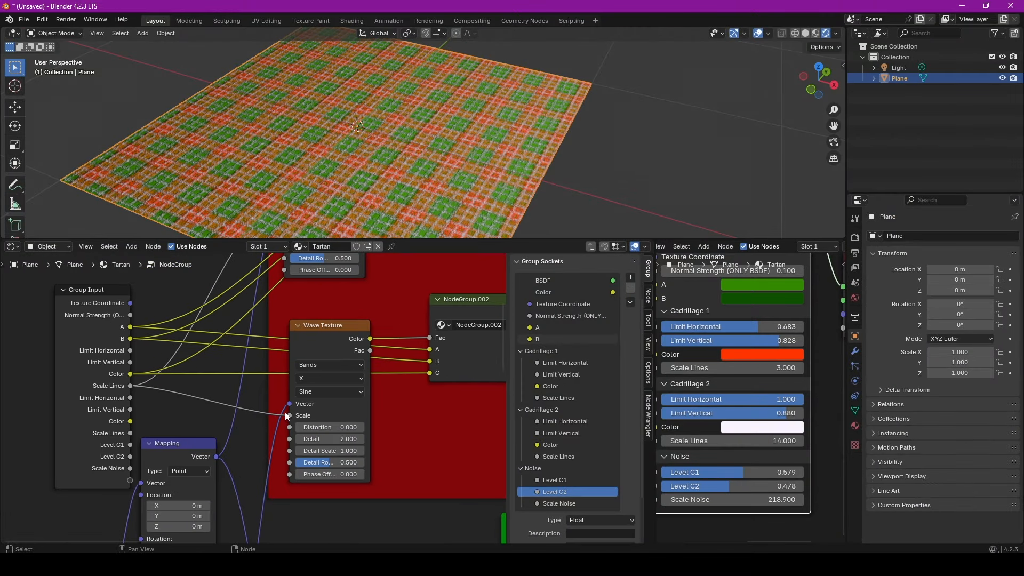
middle_drag(200, 382, 214, 450)
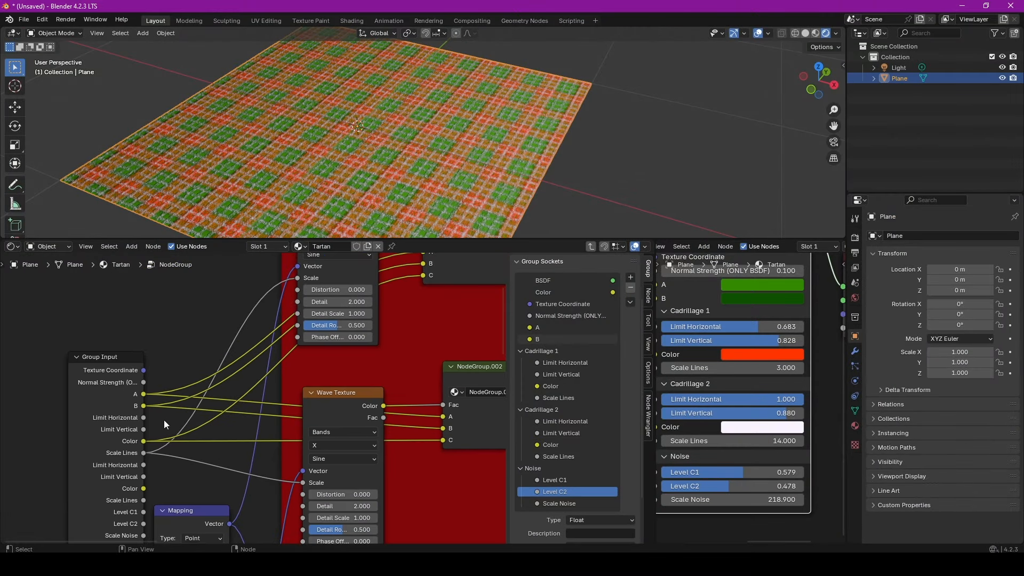